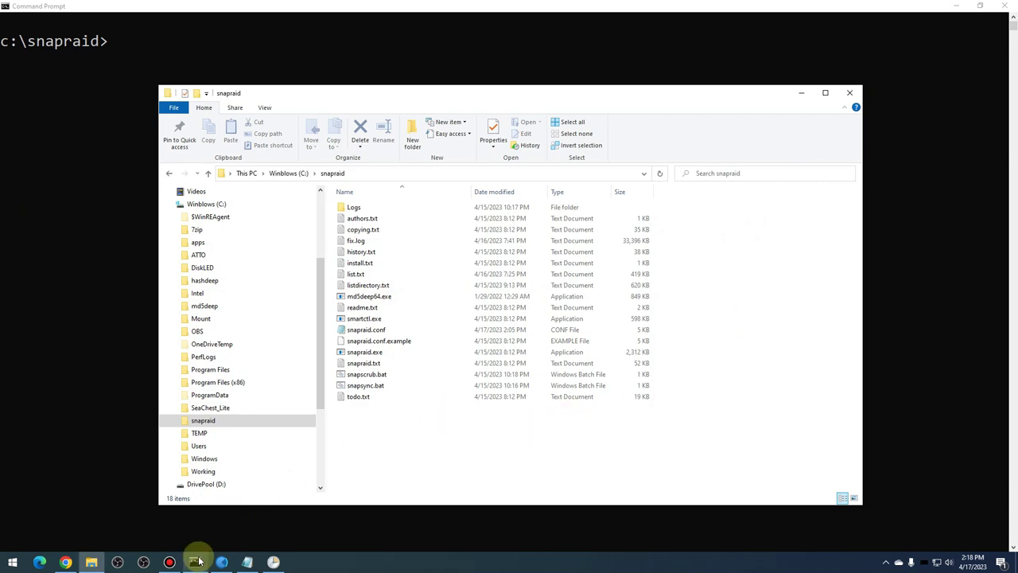
Step: Inspect the Snapraid Sync task's context menu in Task Scheduler unchanged, then bring StableBit DrivePool forward
{"action": "left_click", "coordinate": [273, 562]}
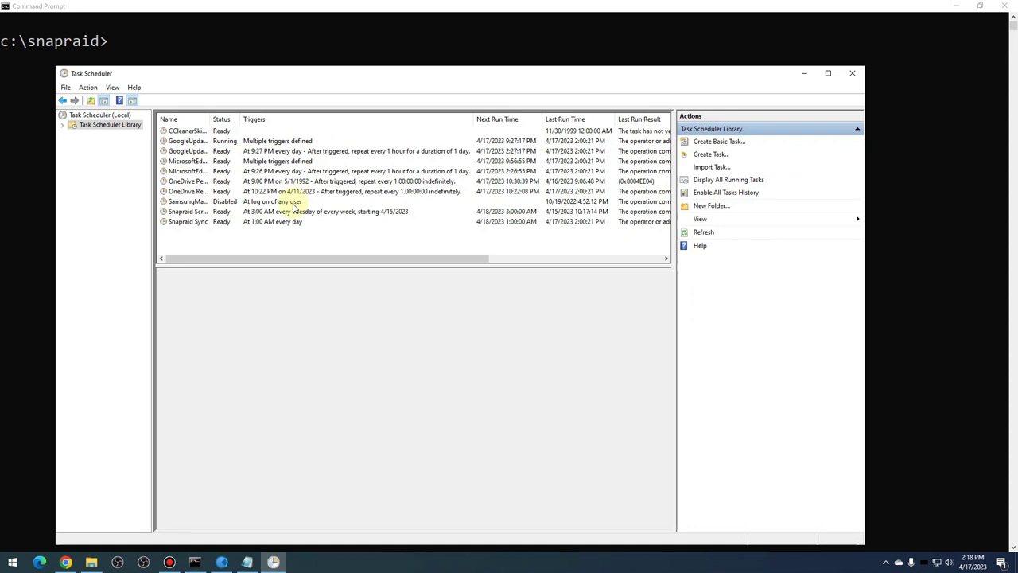
{"action": "left_click", "coordinate": [191, 223]}
{"action": "right_click", "coordinate": [191, 226]}
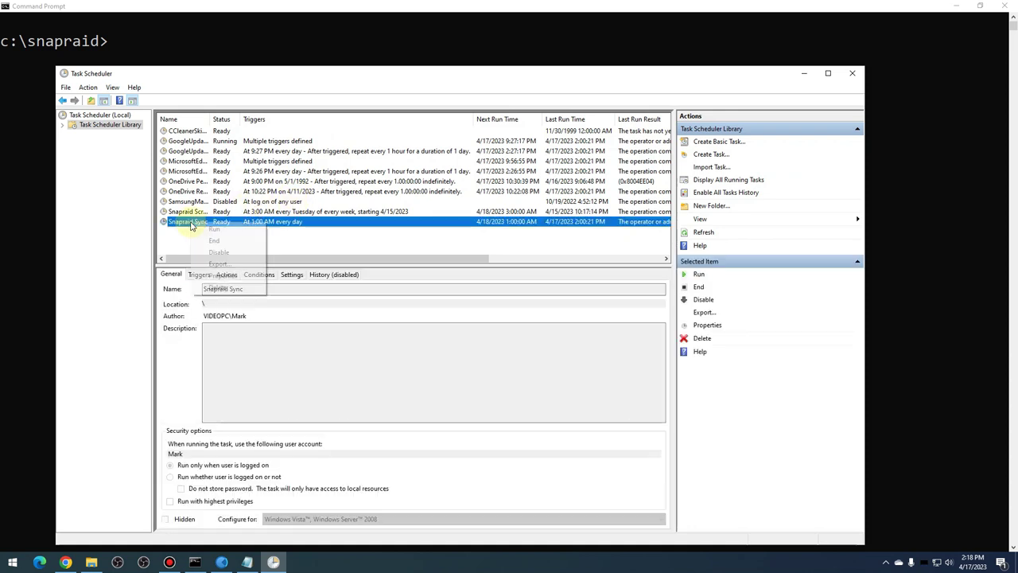
{"action": "left_click", "coordinate": [173, 243]}
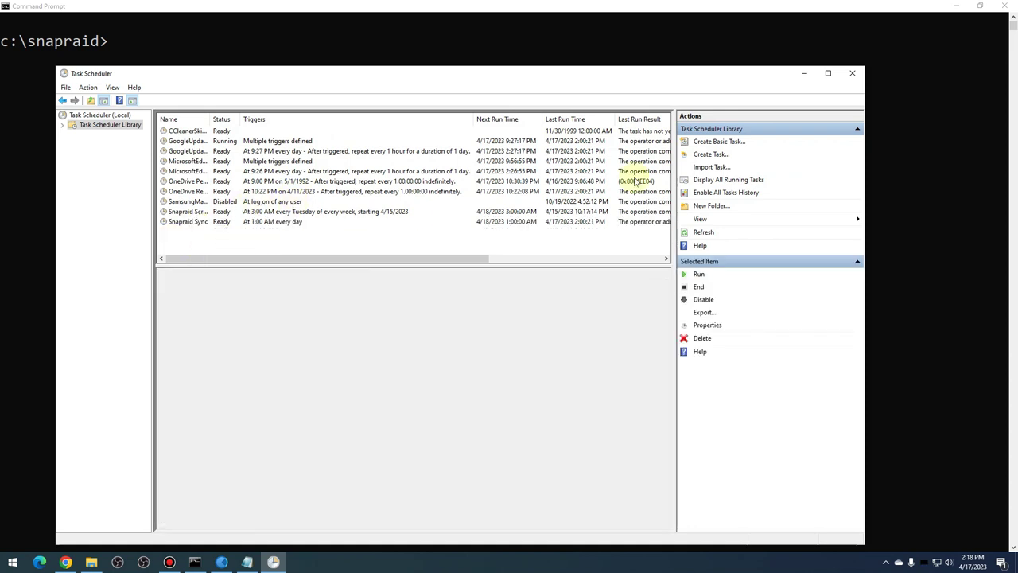
{"action": "left_click_drag", "start_coordinate": [767, 76], "coordinate": [828, 61]}
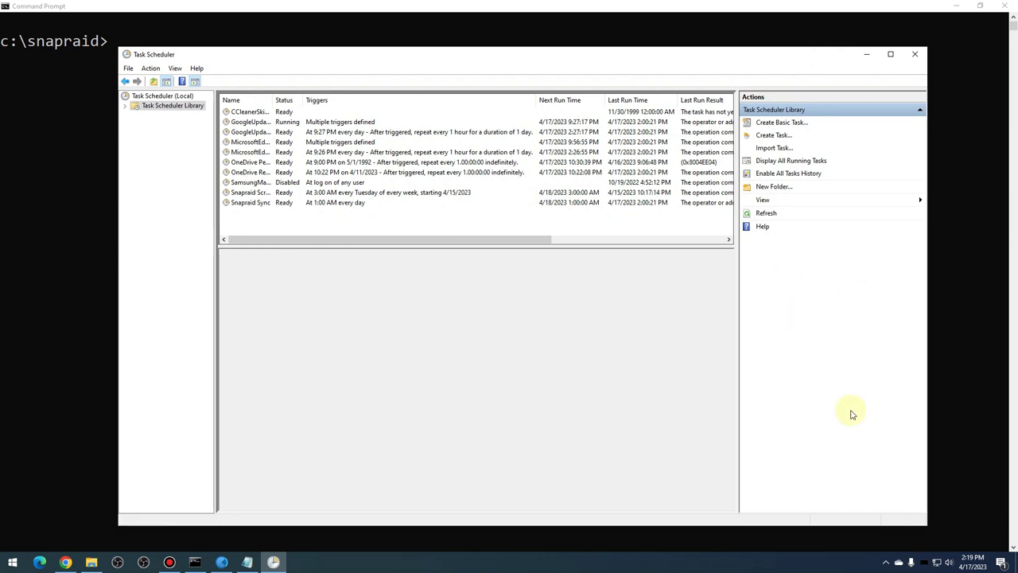
{"action": "left_click", "coordinate": [222, 562]}
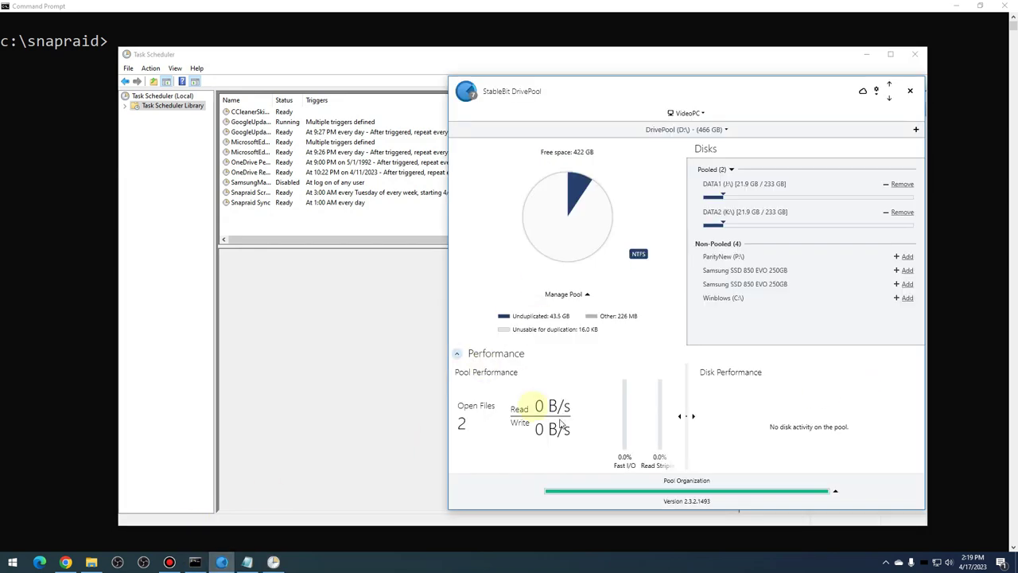
Step: In an administrator Command Prompt, stop the service with 'net stop drivepoolservice' and check DrivePool
{"action": "left_click", "coordinate": [889, 97]}
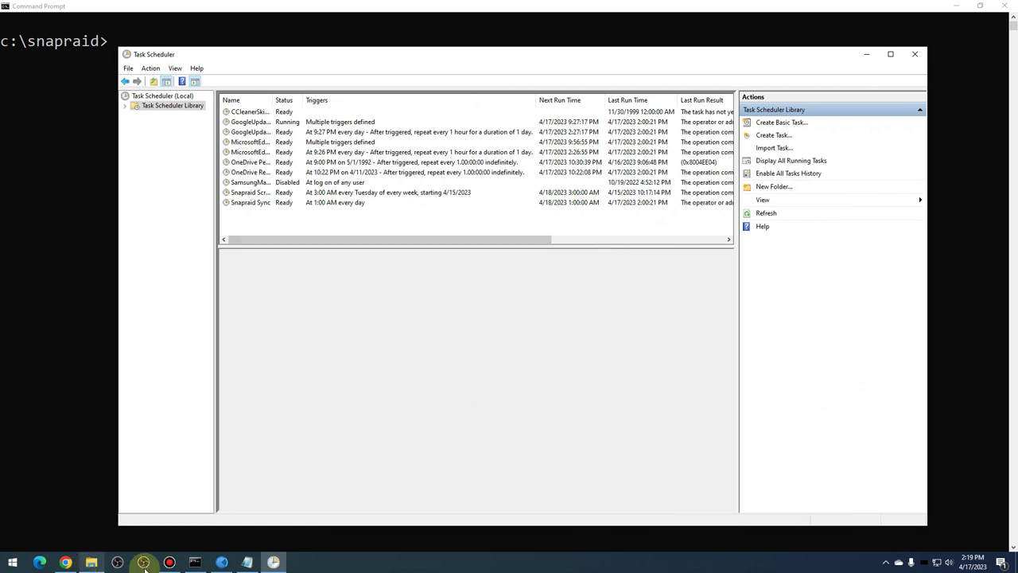
{"action": "right_click", "coordinate": [195, 562]}
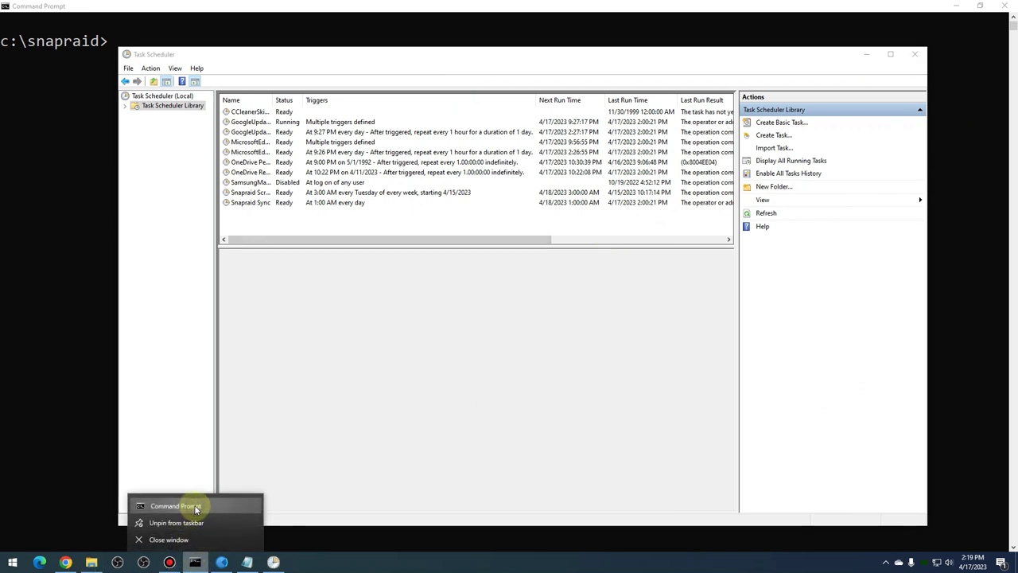
{"action": "right_click", "coordinate": [195, 506]}
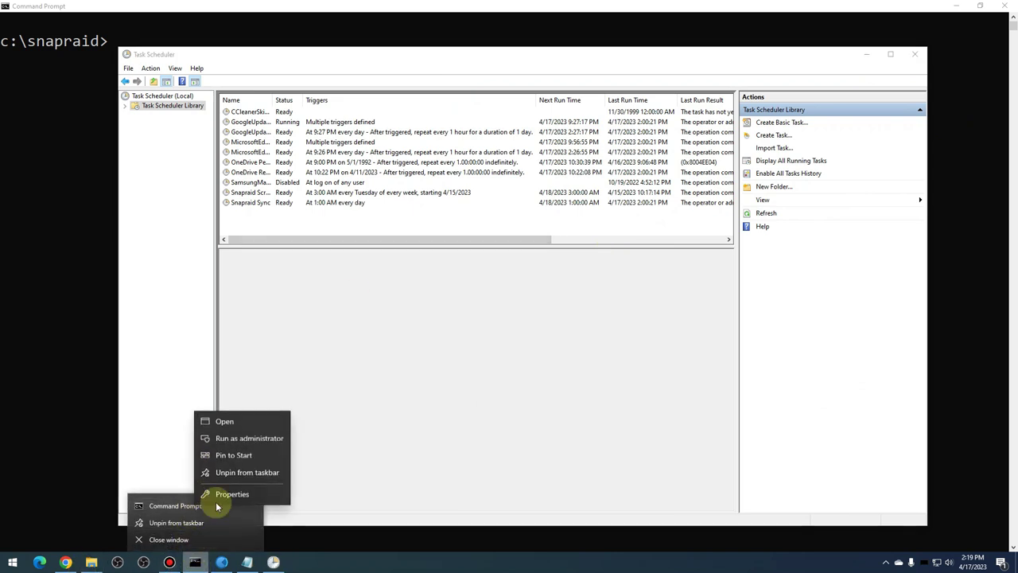
{"action": "left_click", "coordinate": [254, 437]}
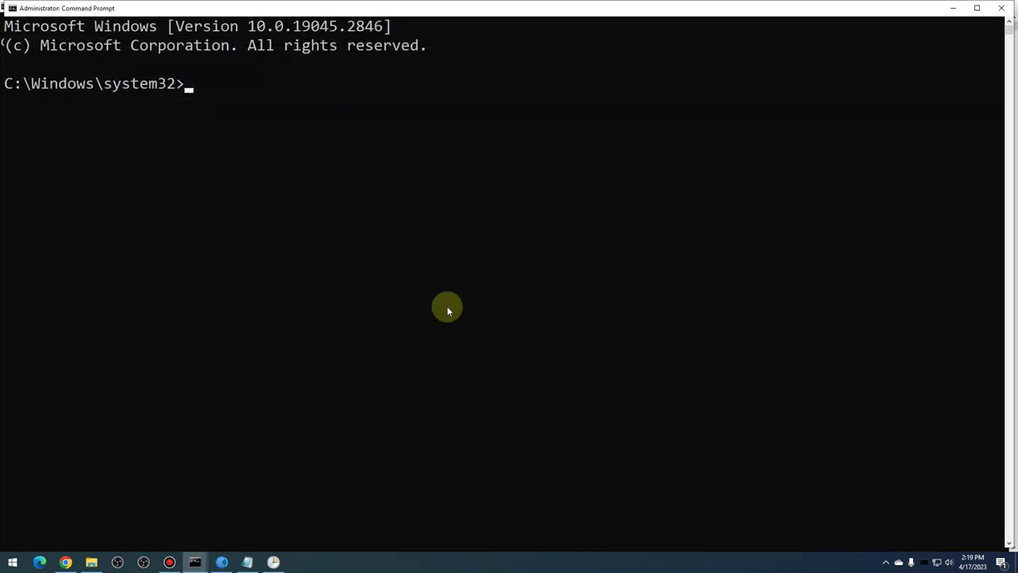
{"action": "type", "text": "net stop drivepoolservice"}
{"action": "key", "text": "Return"}
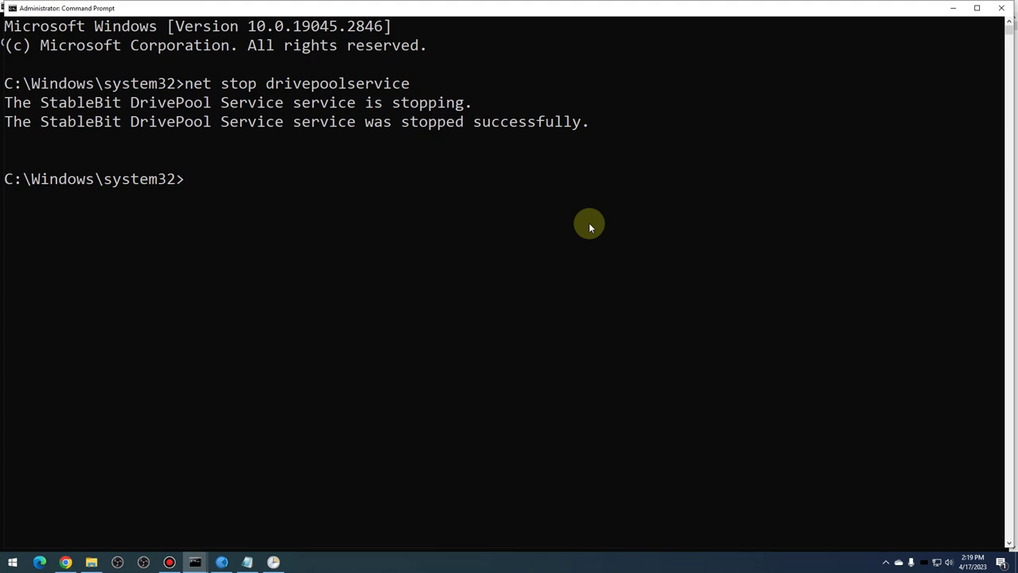
{"action": "left_click", "coordinate": [213, 563]}
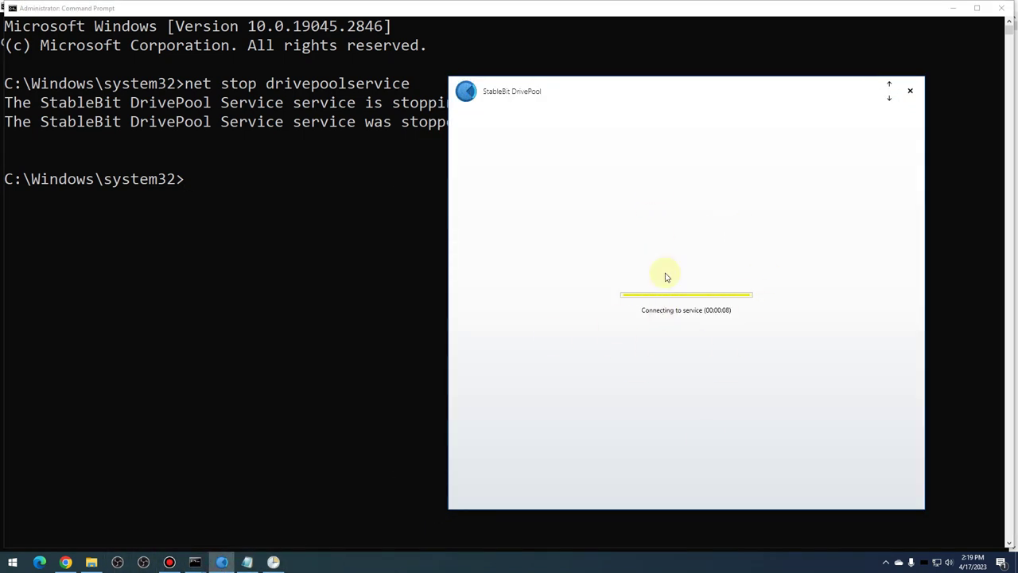
Step: Restart the service with 'net start drivepoolservice' and confirm DrivePool reconnects
{"action": "left_click", "coordinate": [280, 191]}
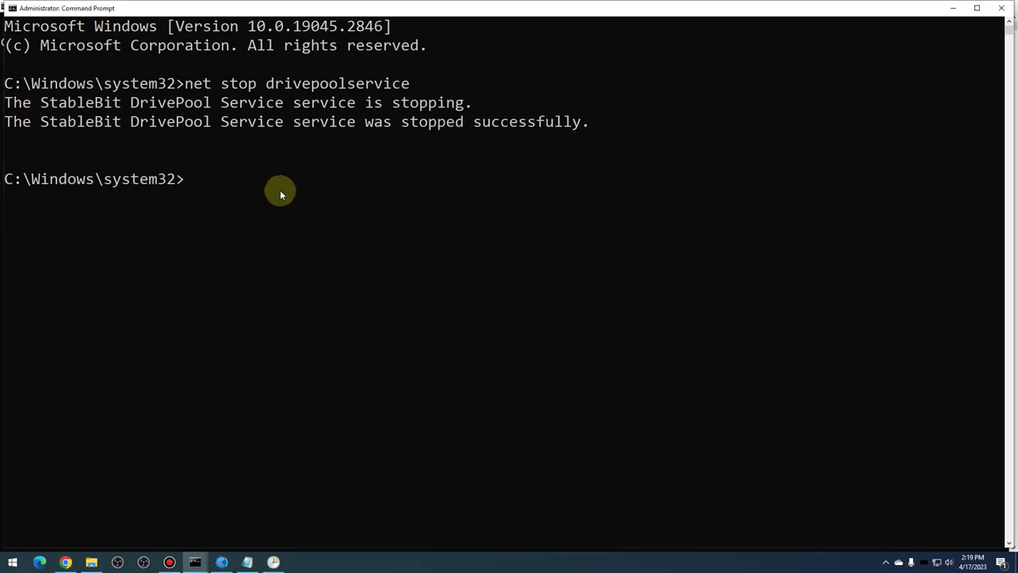
{"action": "type", "text": "net start drivepoolservice"}
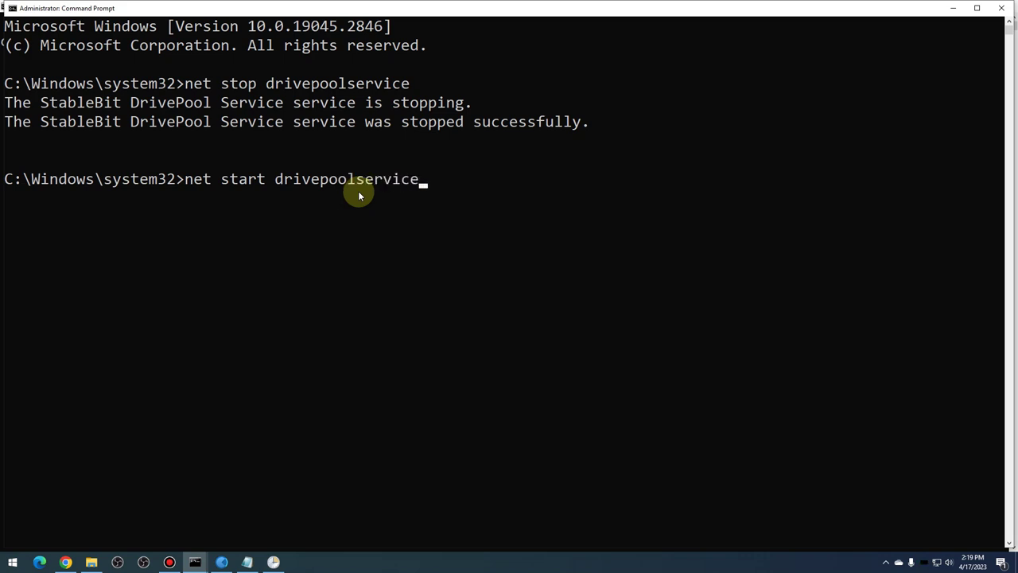
{"action": "key", "text": "Return"}
{"action": "left_click", "coordinate": [222, 562]}
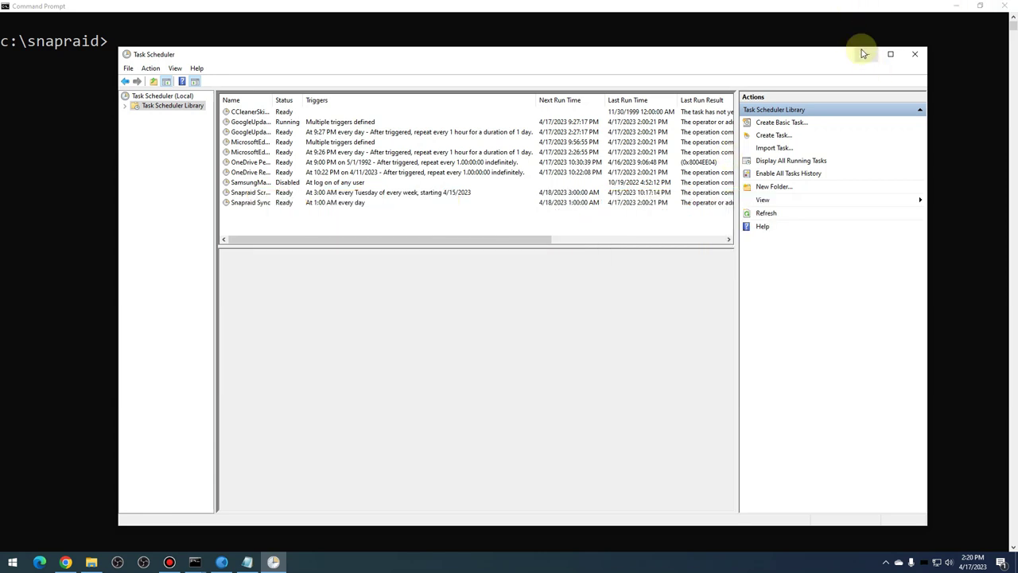
Step: Browse DrivePool (D:) in File Explorer, glancing into DATA1 (J:) and DATA2 (K:)
{"action": "left_click", "coordinate": [866, 53]}
{"action": "left_click", "coordinate": [91, 562]}
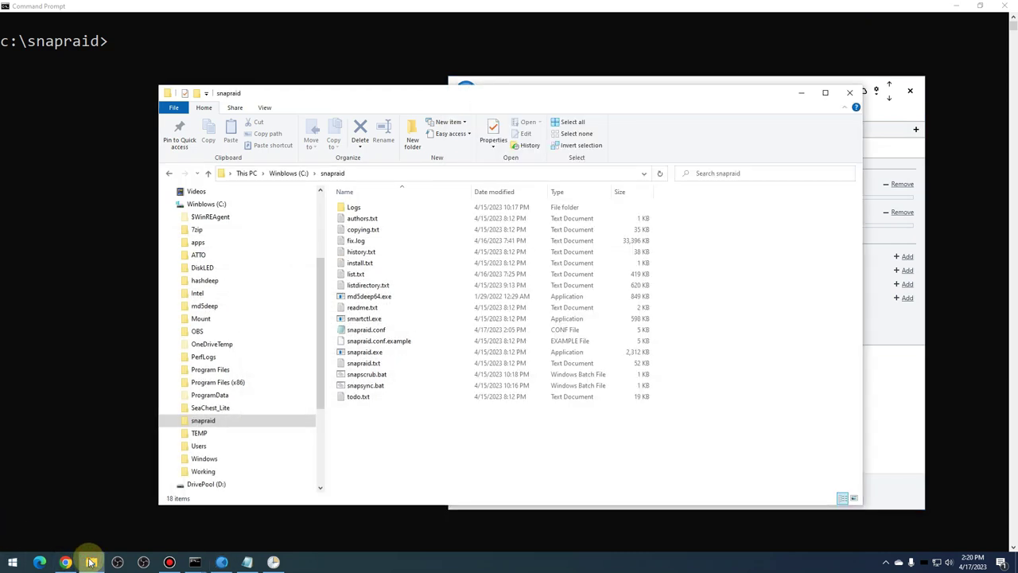
{"action": "scroll", "coordinate": [242, 398], "scroll_direction": "down", "scroll_amount": 1}
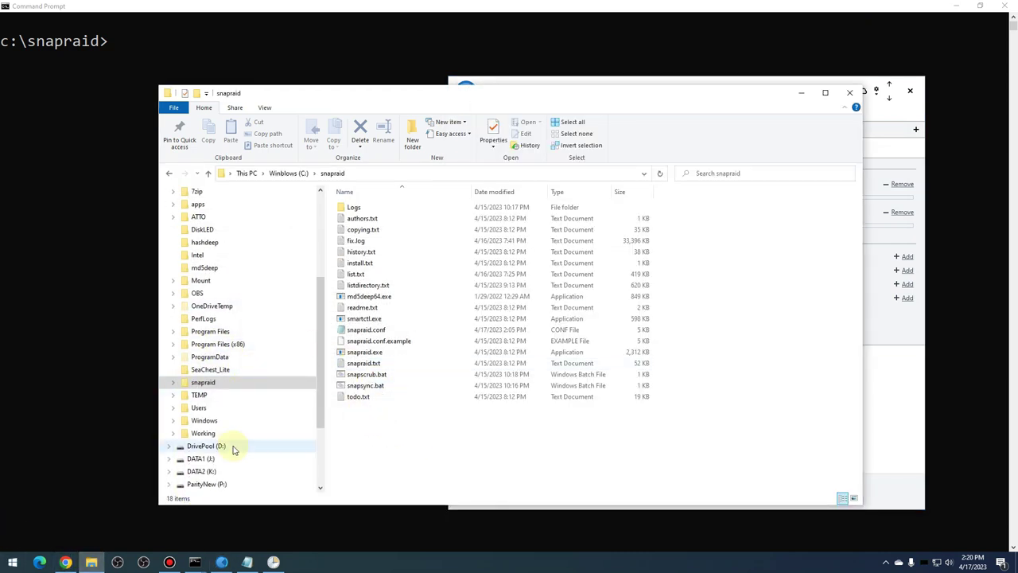
{"action": "left_click", "coordinate": [231, 450]}
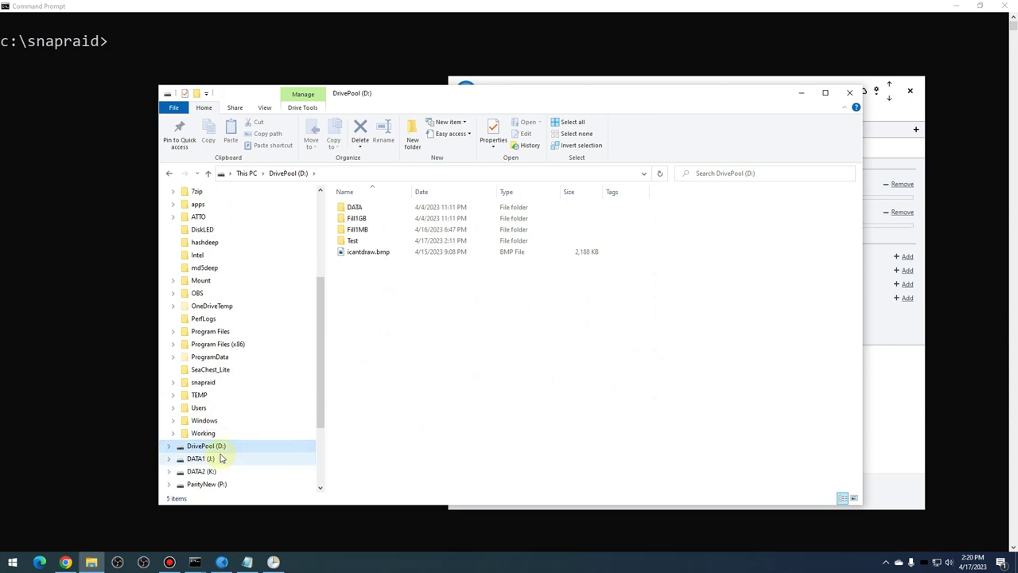
{"action": "left_click", "coordinate": [220, 471]}
{"action": "left_click", "coordinate": [213, 459]}
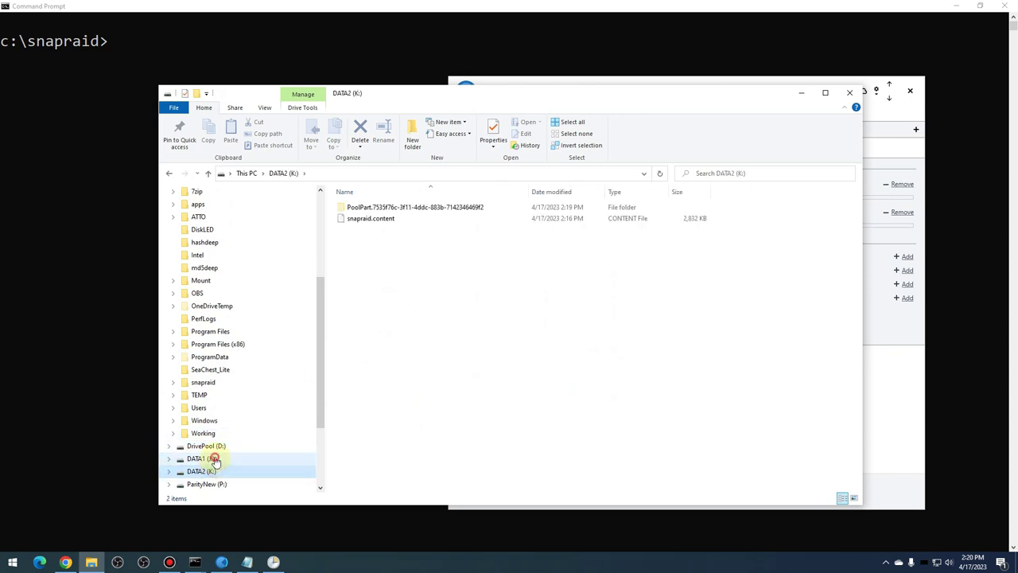
{"action": "left_click", "coordinate": [220, 446]}
Step: Delete icantdraw.bmp from DrivePool (D:) and go back to the snapraid prompt
{"action": "left_click", "coordinate": [376, 253]}
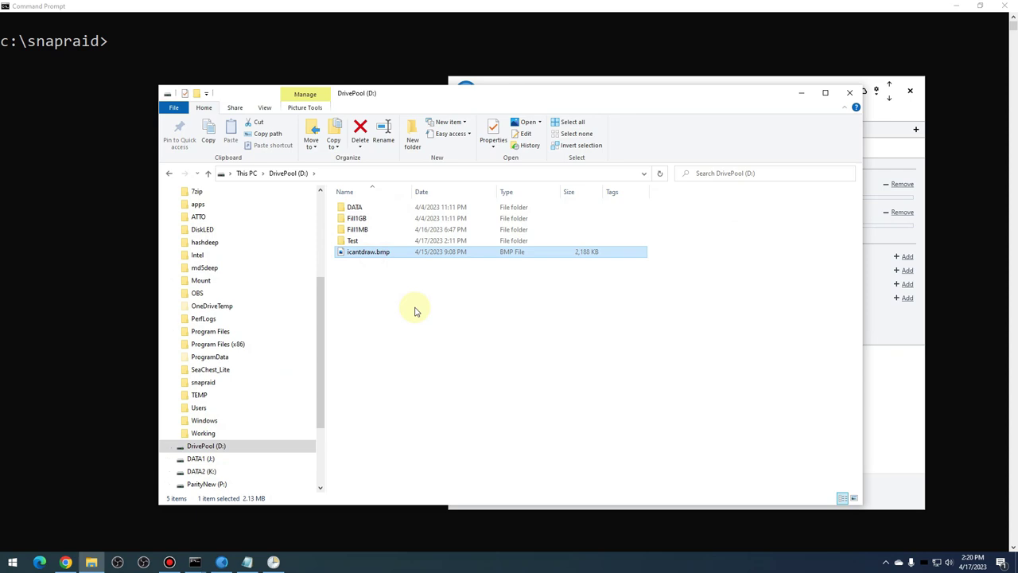
{"action": "key", "text": "Delete"}
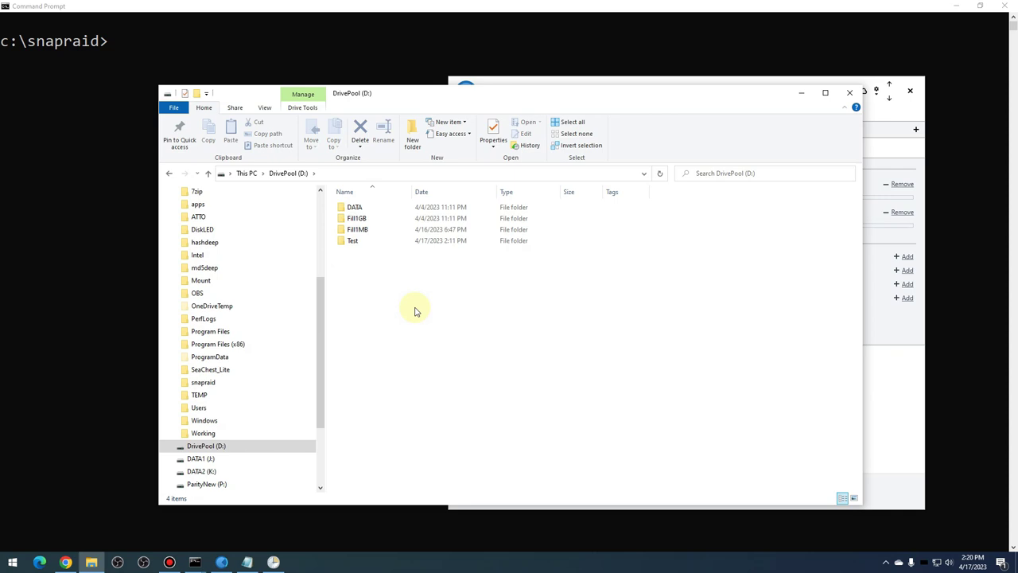
{"action": "left_click", "coordinate": [222, 62]}
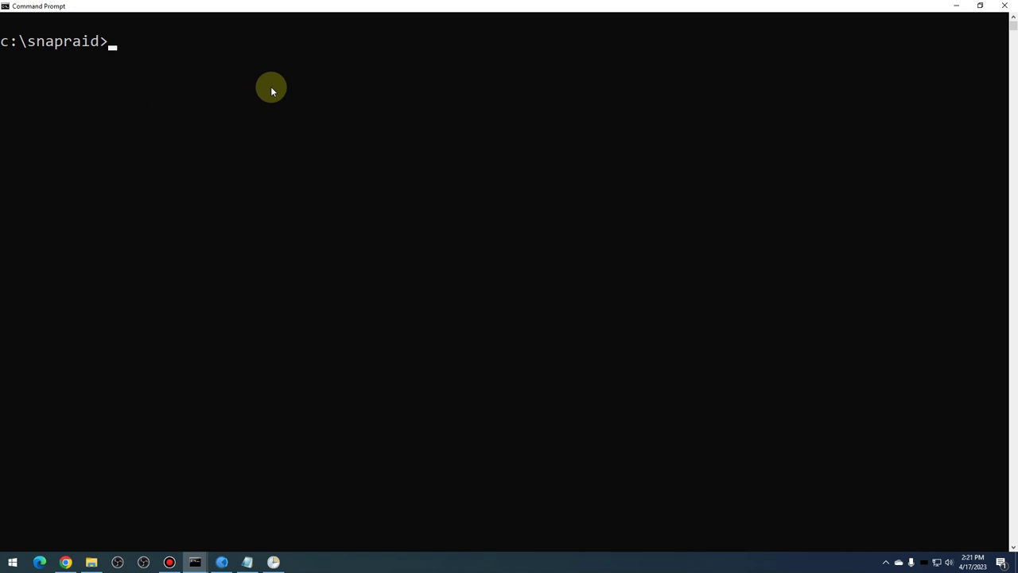
Step: Run 'snapraid diff' and highlight the output reporting icantdraw.bmp as the 1 removed file
{"action": "type", "text": "snapraid fix -f"}
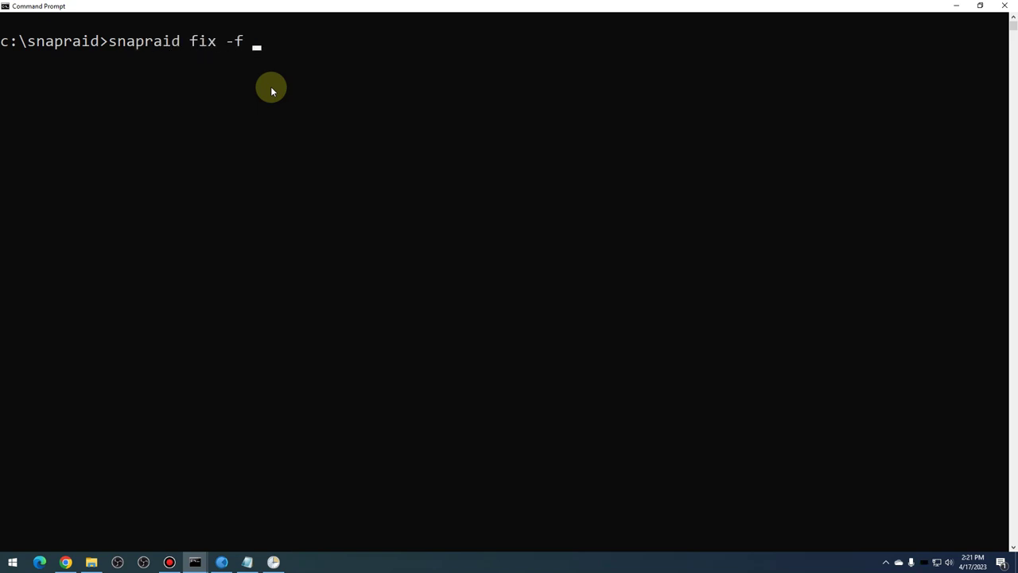
{"action": "key", "text": "BackSpace"}
{"action": "key", "text": "BackSpace"}
{"action": "key", "text": "BackSpace"}
{"action": "key", "text": "BackSpace"}
{"action": "key", "text": "BackSpace"}
{"action": "key", "text": "BackSpace"}
{"action": "key", "text": "BackSpace"}
{"action": "type", "text": "diff"}
{"action": "key", "text": "Return"}
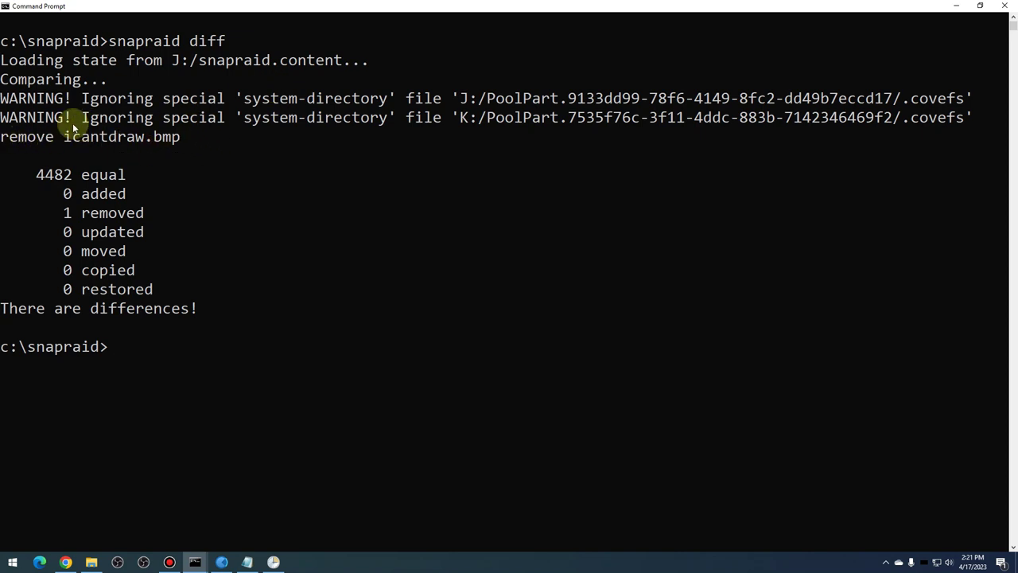
{"action": "left_click_drag", "start_coordinate": [60, 215], "coordinate": [159, 223]}
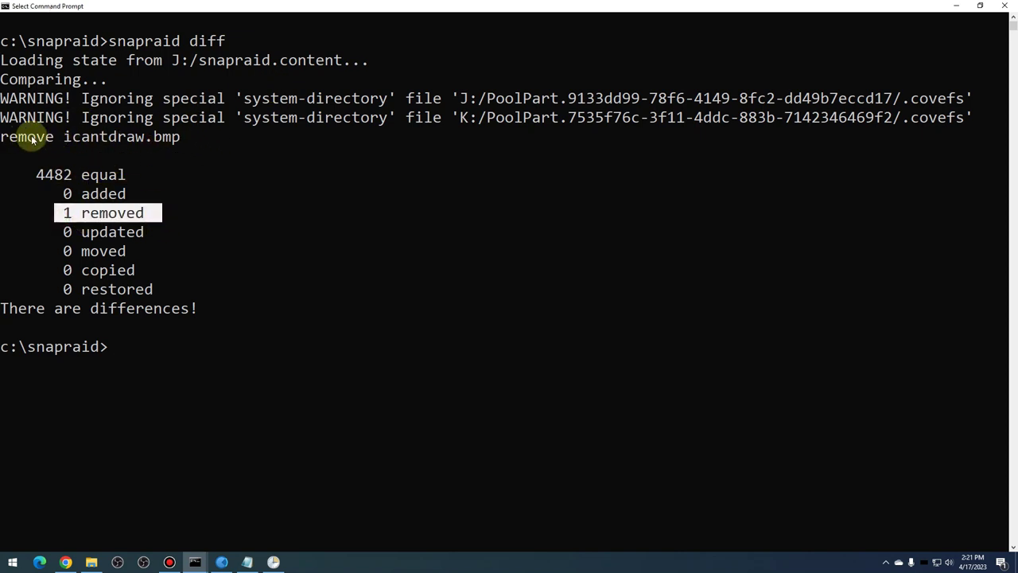
{"action": "left_click_drag", "start_coordinate": [4, 135], "coordinate": [195, 149]}
{"action": "left_click", "coordinate": [195, 147]}
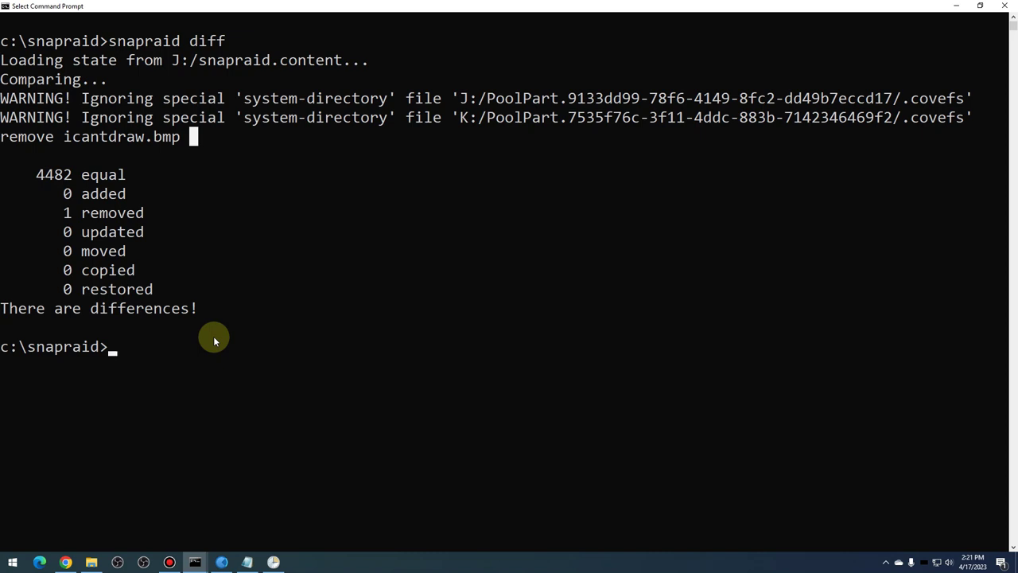
Step: Run 'snapraid diff -f icantdraw.bmp', then 'snapraid fix -f icantdraw.bmp' to recover the file
{"action": "type", "text": "snapraid diff -f icantd"}
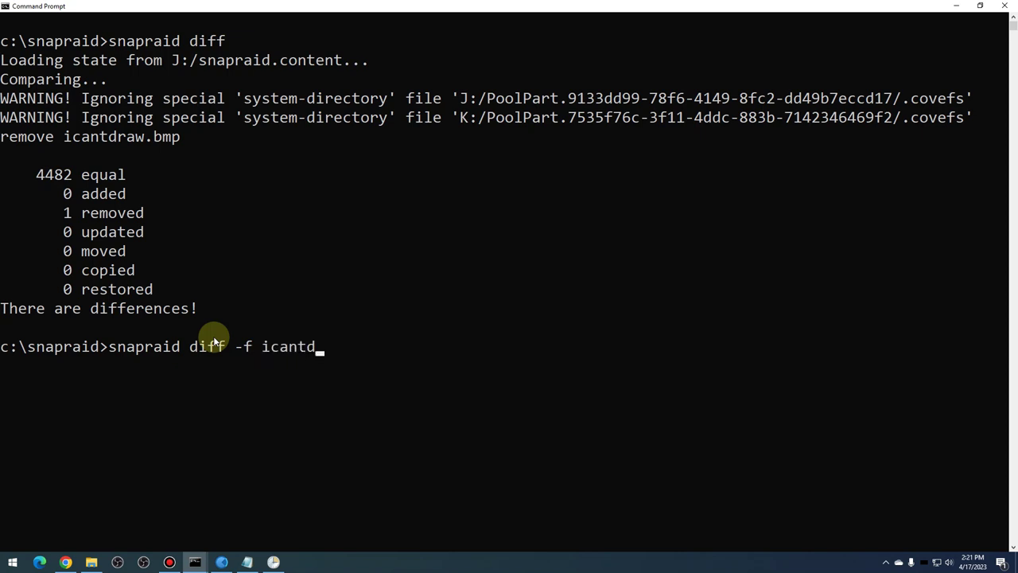
{"action": "type", "text": "raw.bmp"}
{"action": "key", "text": "Return"}
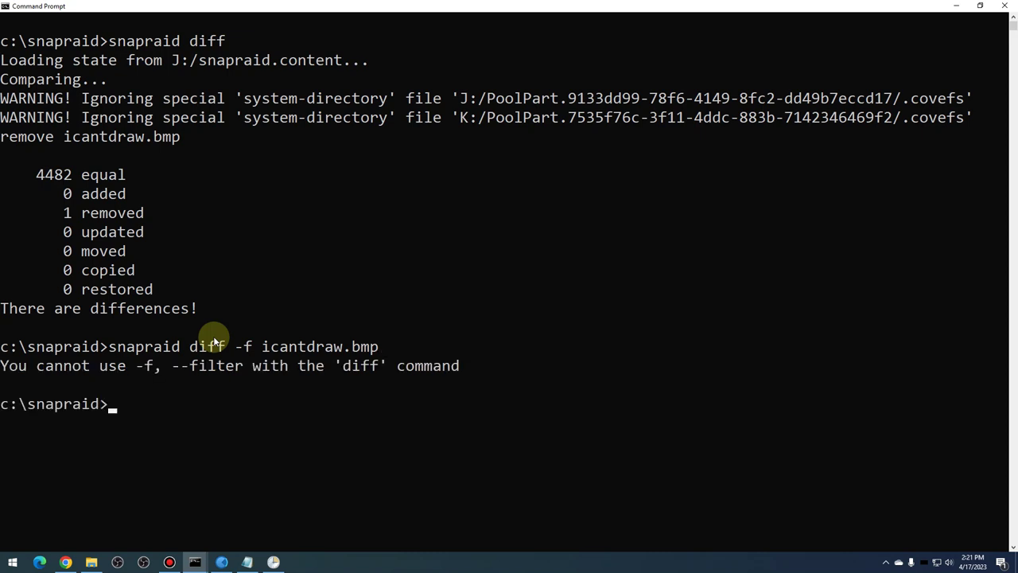
{"action": "type", "text": "snapraid fix"}
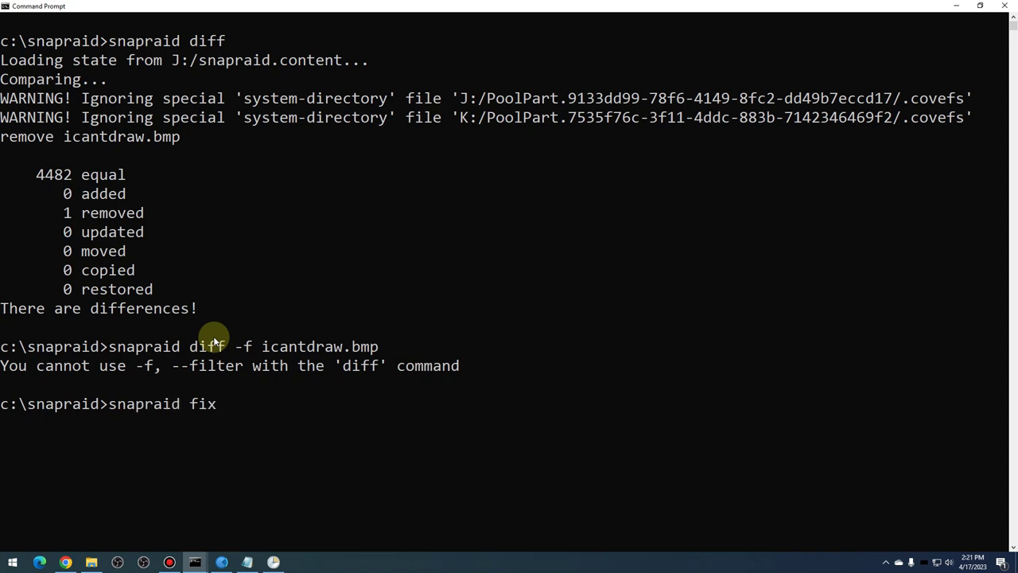
{"action": "type", "text": " -f icantdraw.bmp"}
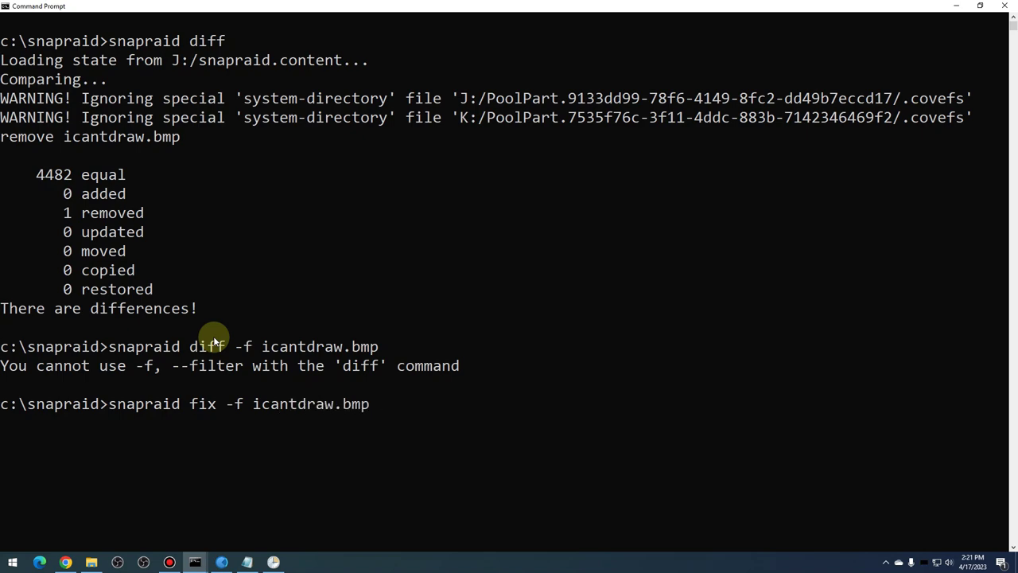
{"action": "key", "text": "Return"}
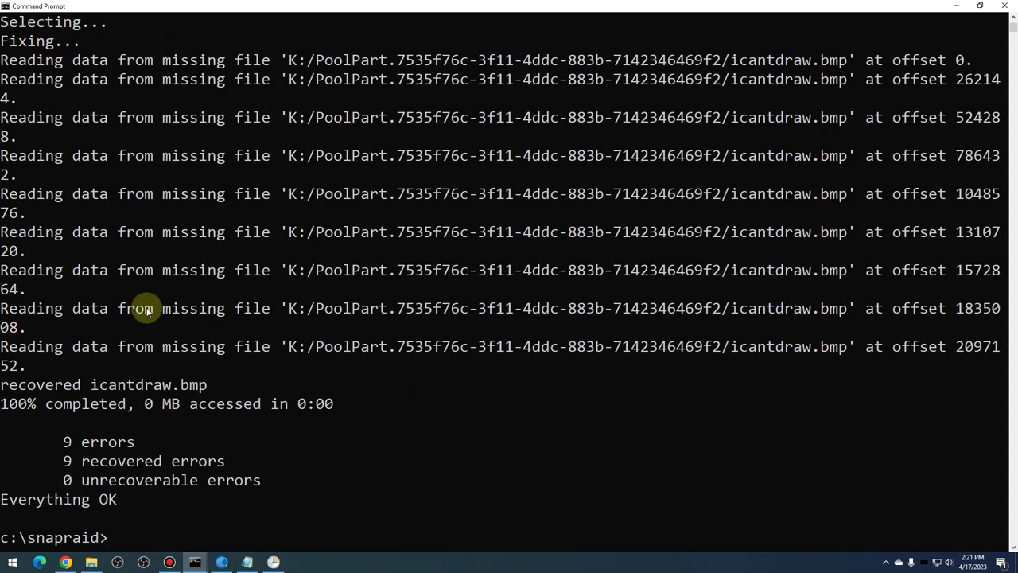
{"action": "left_click_drag", "start_coordinate": [2, 385], "coordinate": [220, 390]}
{"action": "left_click", "coordinate": [219, 388]}
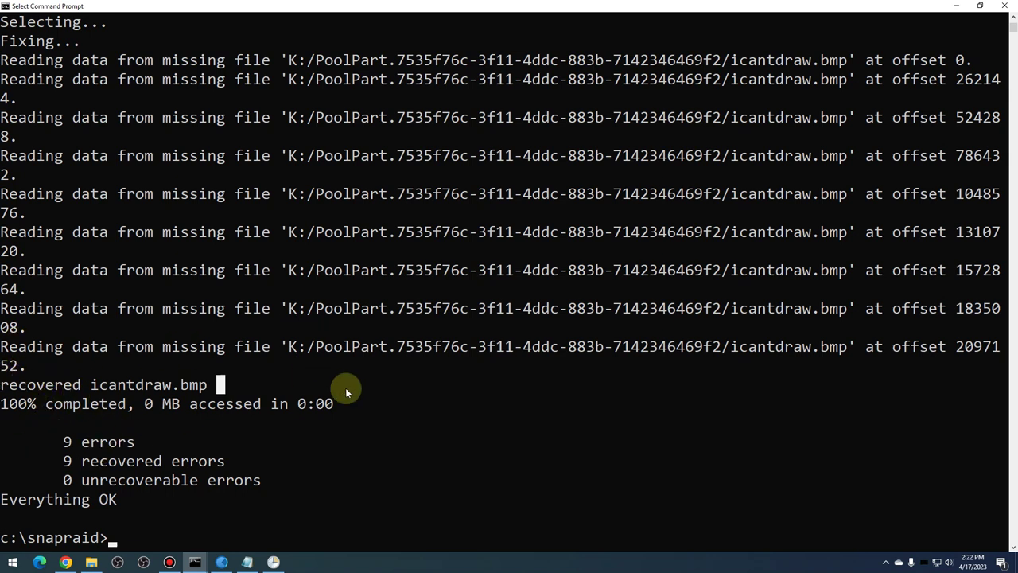
Step: Confirm icantdraw.bmp is back on DrivePool (D:), then clear the console with cls
{"action": "left_click", "coordinate": [91, 562]}
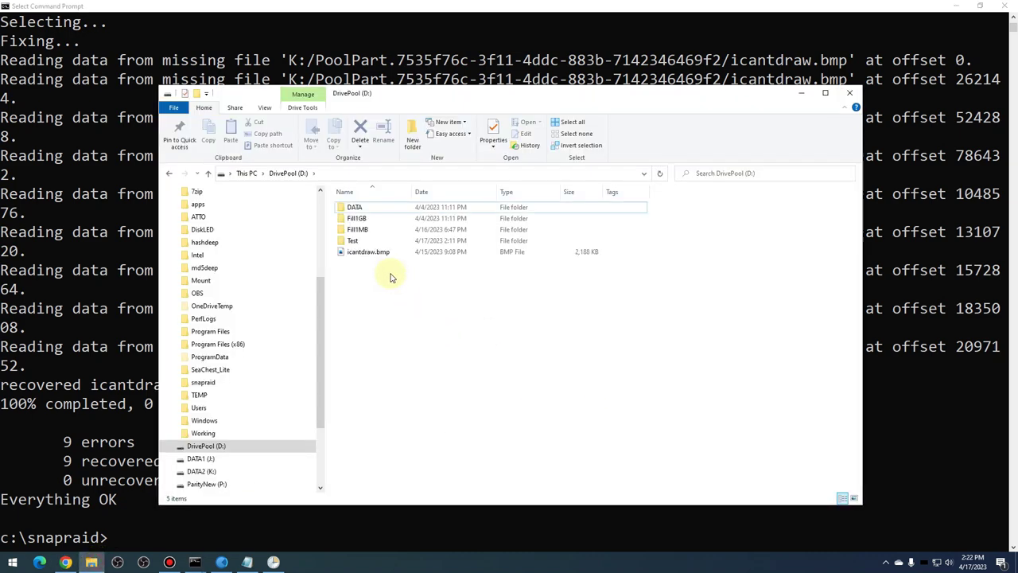
{"action": "left_click", "coordinate": [369, 252]}
{"action": "left_click", "coordinate": [171, 534]}
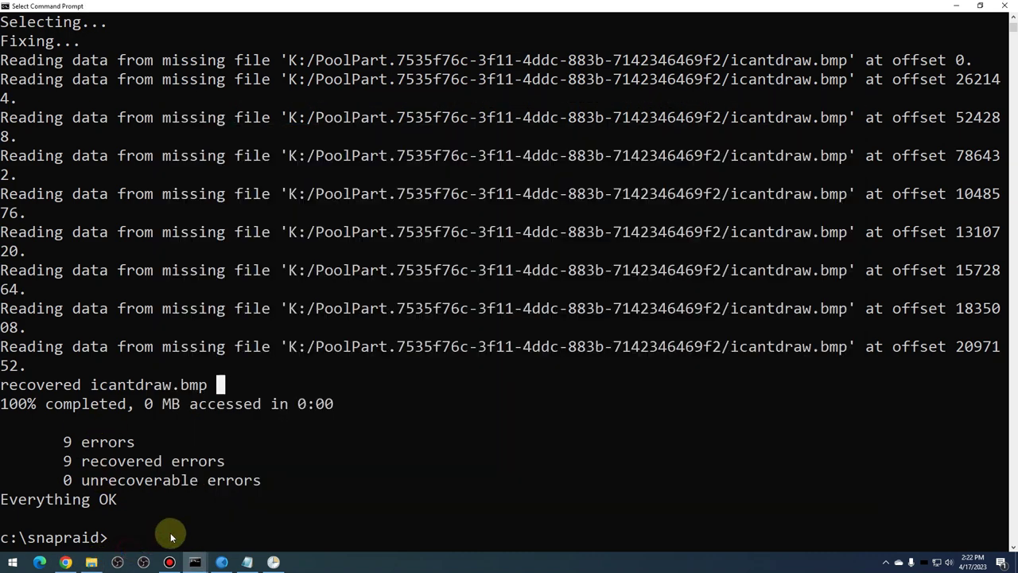
{"action": "type", "text": "cls"}
{"action": "key", "text": "Return"}
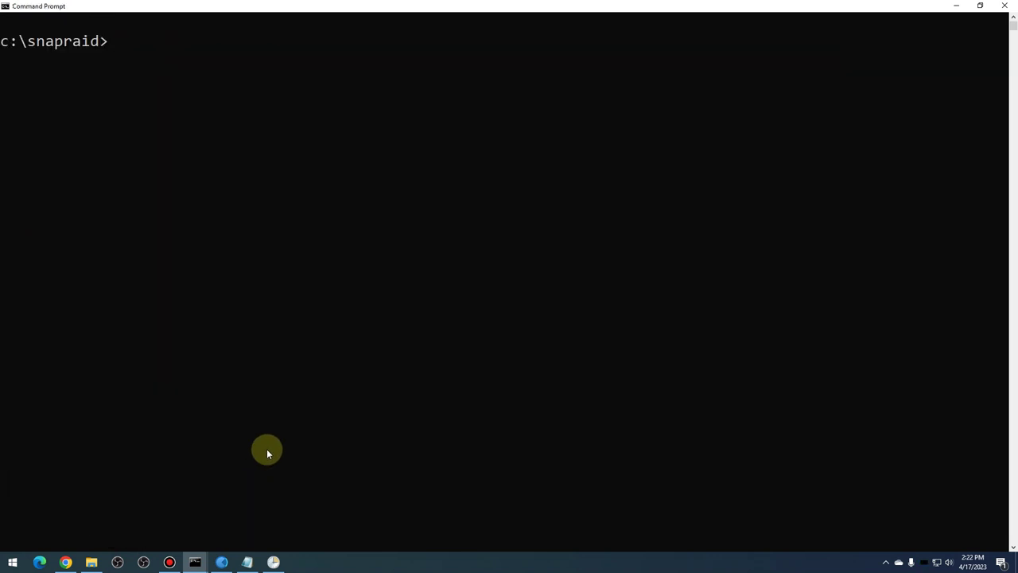
Step: Delete icantdraw.bmp from the DrivePool (D:) root again and return to Command Prompt
{"action": "left_click", "coordinate": [91, 561]}
{"action": "left_click", "coordinate": [395, 241]}
{"action": "left_click", "coordinate": [389, 252]}
{"action": "key", "text": "Delete"}
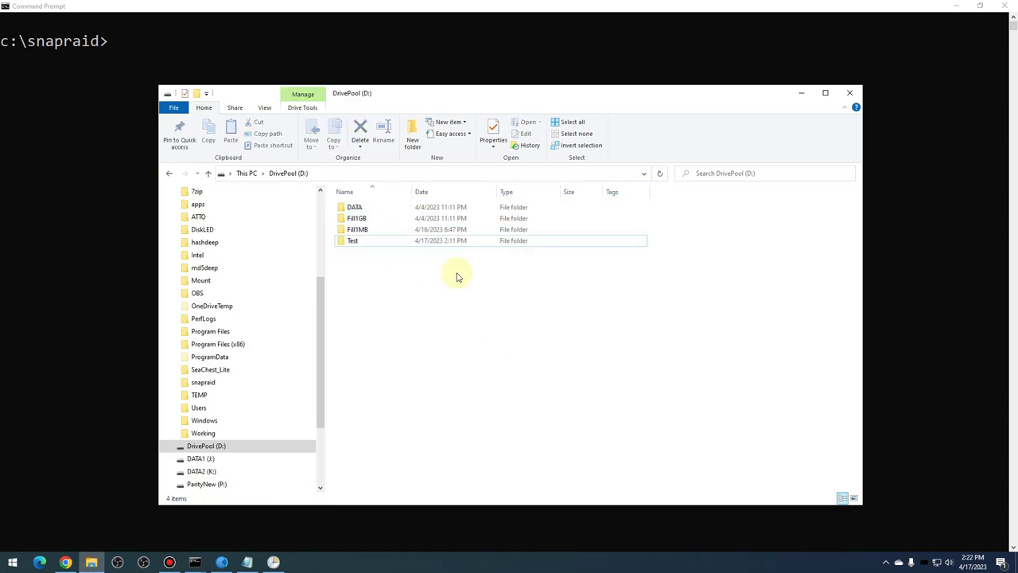
{"action": "left_click", "coordinate": [86, 76]}
Step: Run 'snapraid diff' to list the deletion, then 'snapraid fix -m' to restore missing files
{"action": "type", "text": "snapraid diff"}
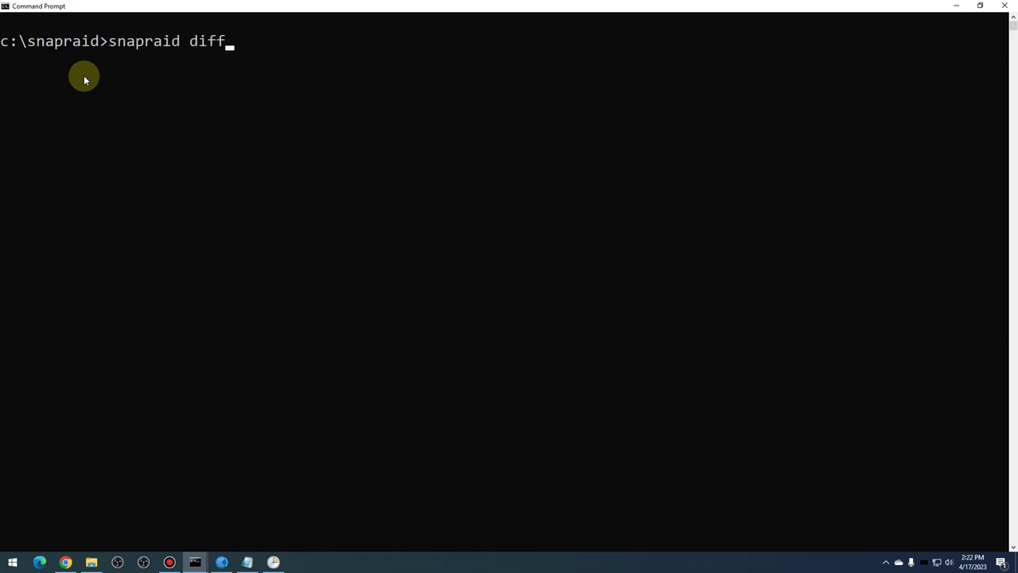
{"action": "key", "text": "Return"}
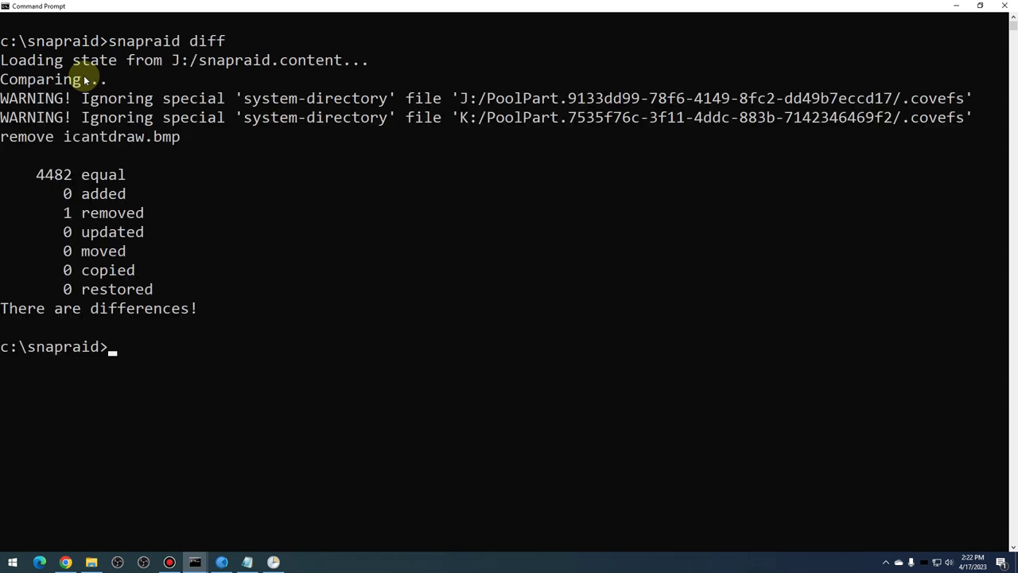
{"action": "type", "text": "snapraid fix -m"}
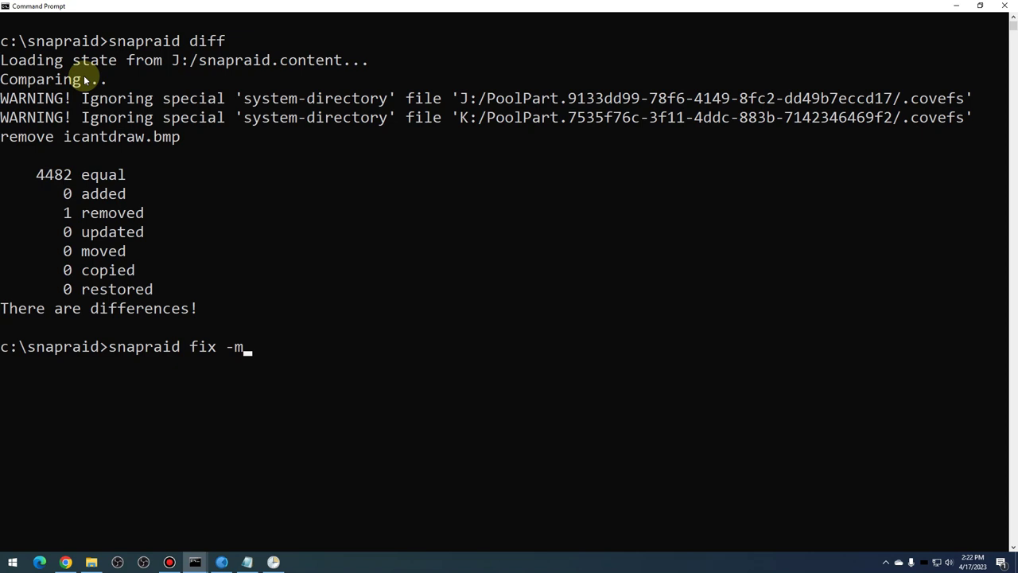
{"action": "key", "text": "Return"}
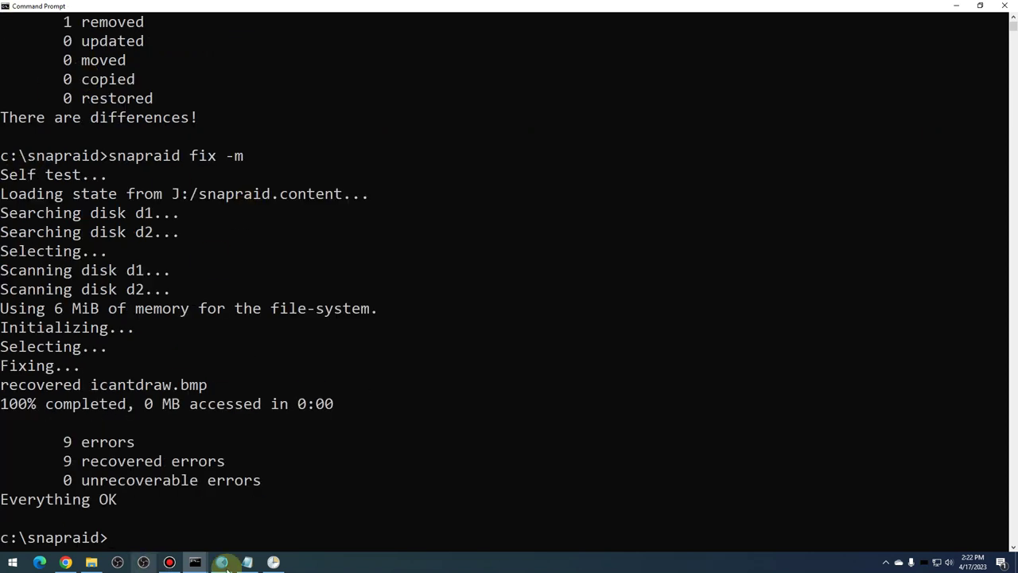
Step: Open the Test folder at the root of DrivePool (D:) in File Explorer
{"action": "left_click", "coordinate": [90, 562]}
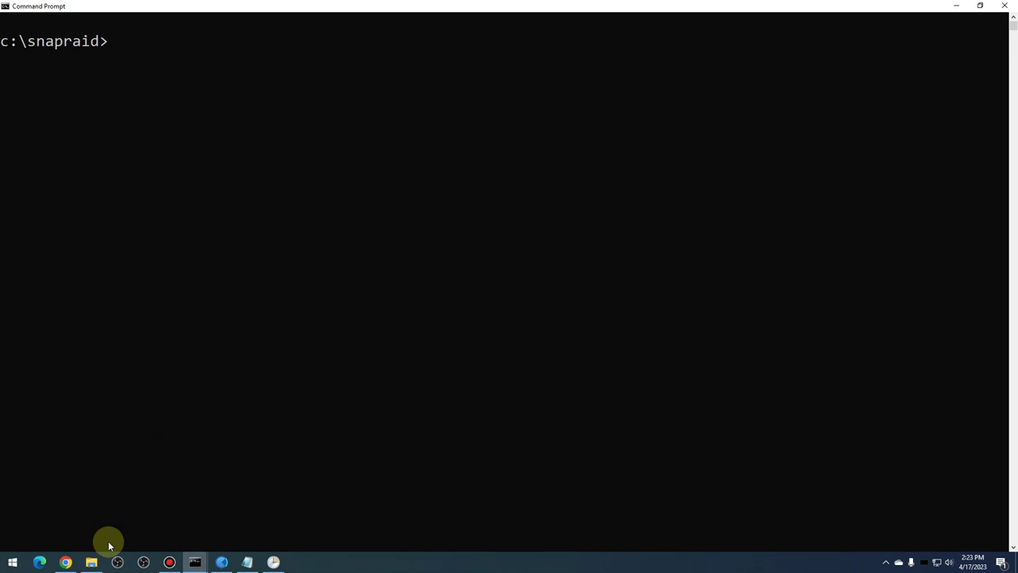
{"action": "left_click", "coordinate": [90, 561]}
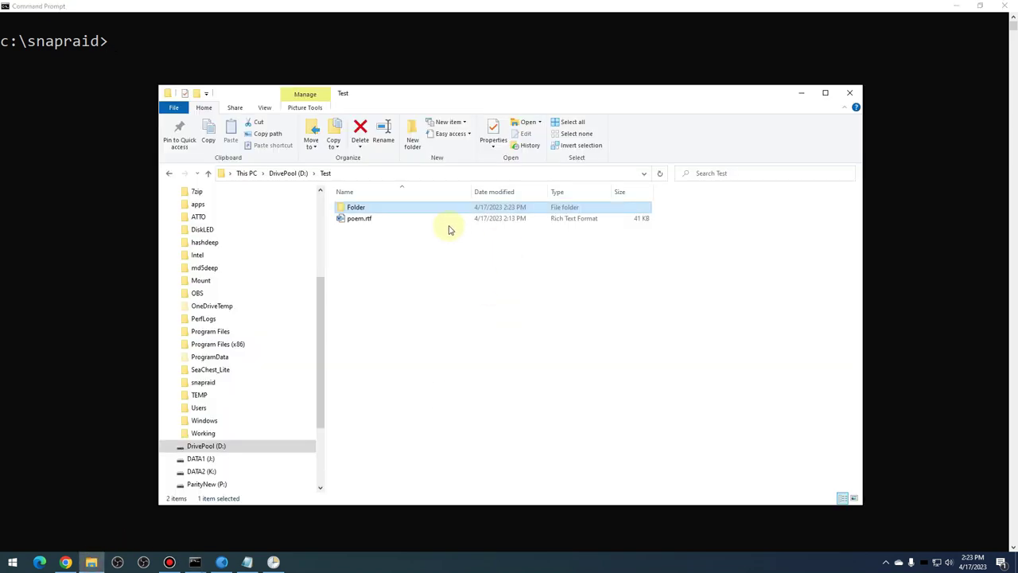
{"action": "left_click", "coordinate": [288, 173]}
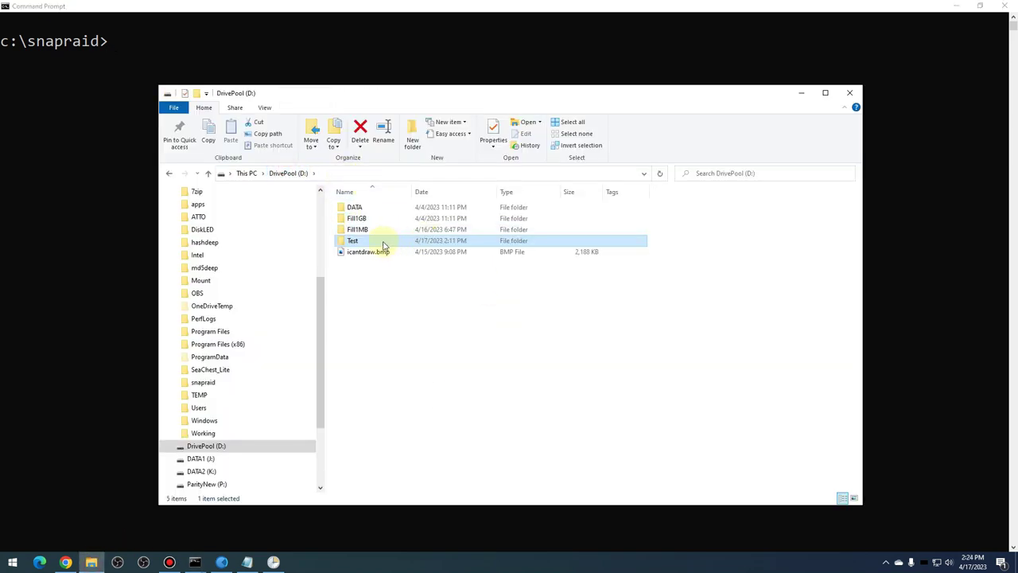
{"action": "double_click", "coordinate": [385, 243]}
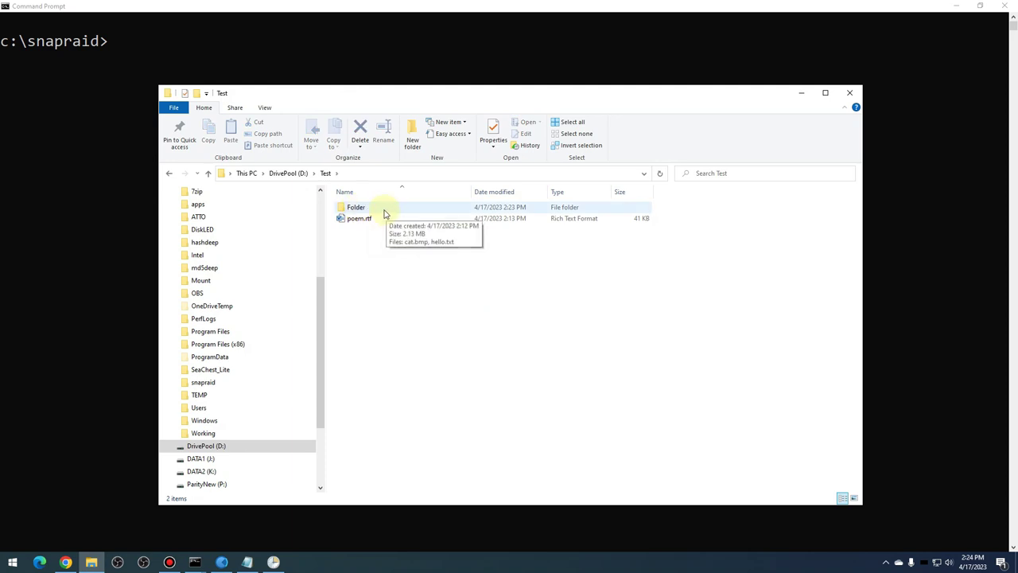
Step: Open Folder inside D:\Test and inspect its cat.bmp and hello.txt files
{"action": "double_click", "coordinate": [385, 213]}
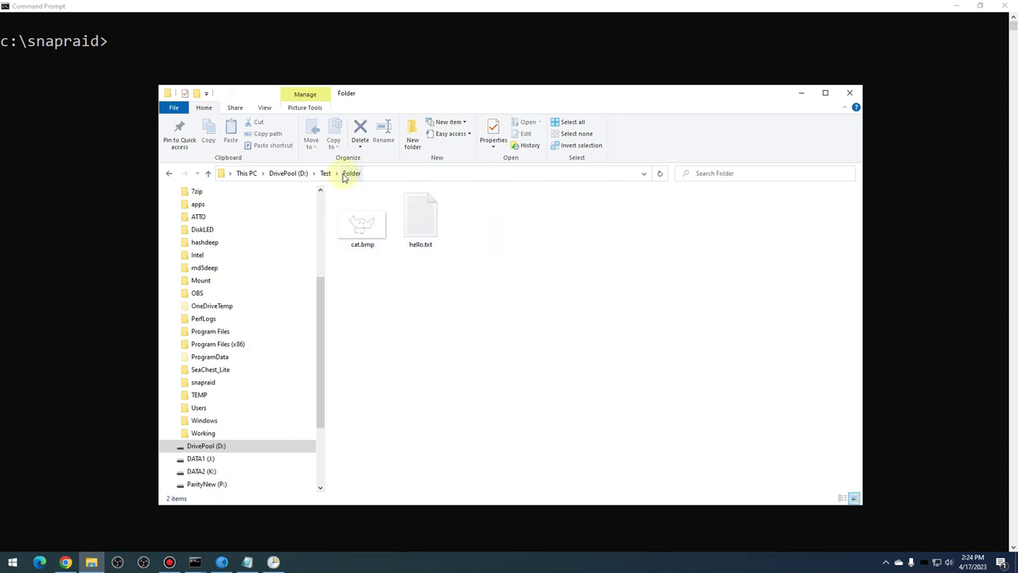
{"action": "left_click", "coordinate": [362, 221]}
{"action": "left_click", "coordinate": [420, 218]}
{"action": "left_click", "coordinate": [438, 275]}
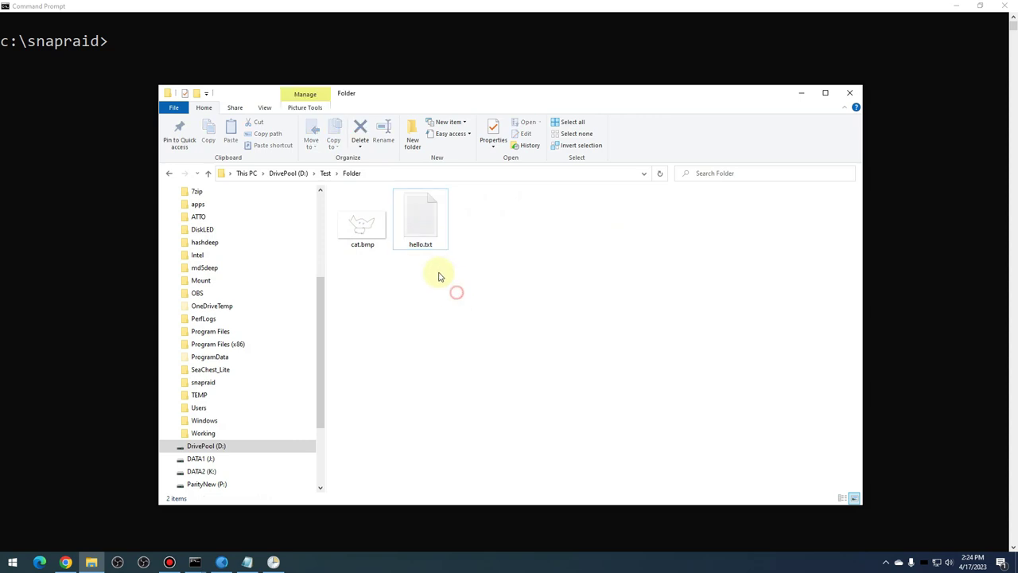
{"action": "left_click", "coordinate": [418, 223]}
Step: Back in Test, delete Folder, cancelling an accidental rename, then return to Command Prompt
{"action": "left_click", "coordinate": [325, 173]}
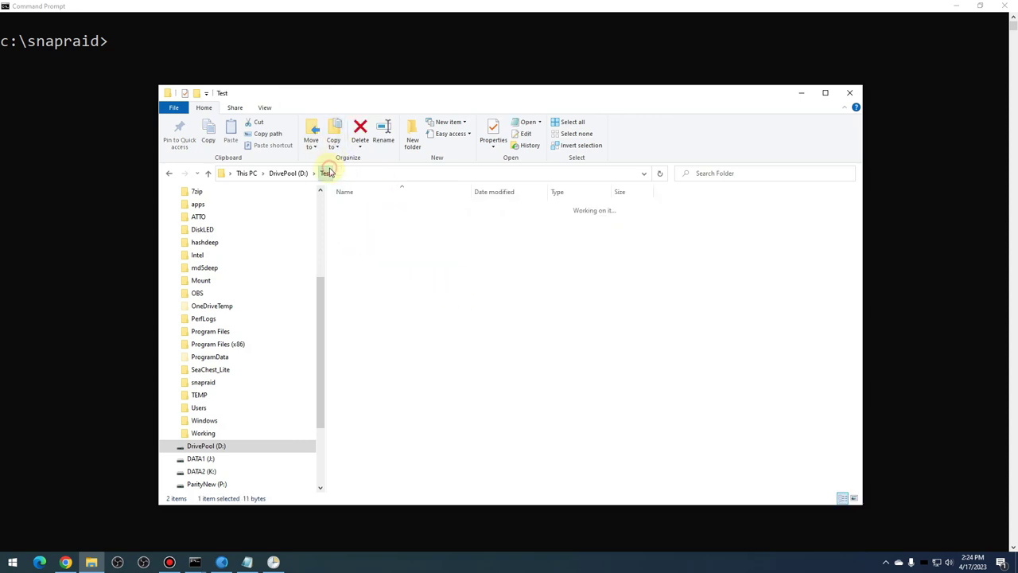
{"action": "left_click", "coordinate": [356, 209]}
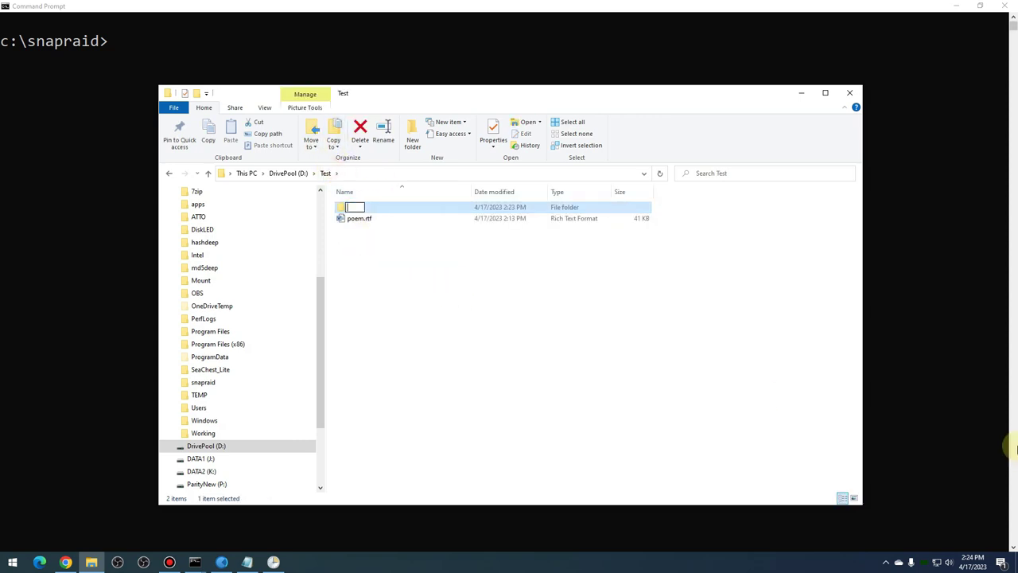
{"action": "left_click", "coordinate": [500, 335]}
{"action": "left_click", "coordinate": [364, 208]}
{"action": "key", "text": "Delete"}
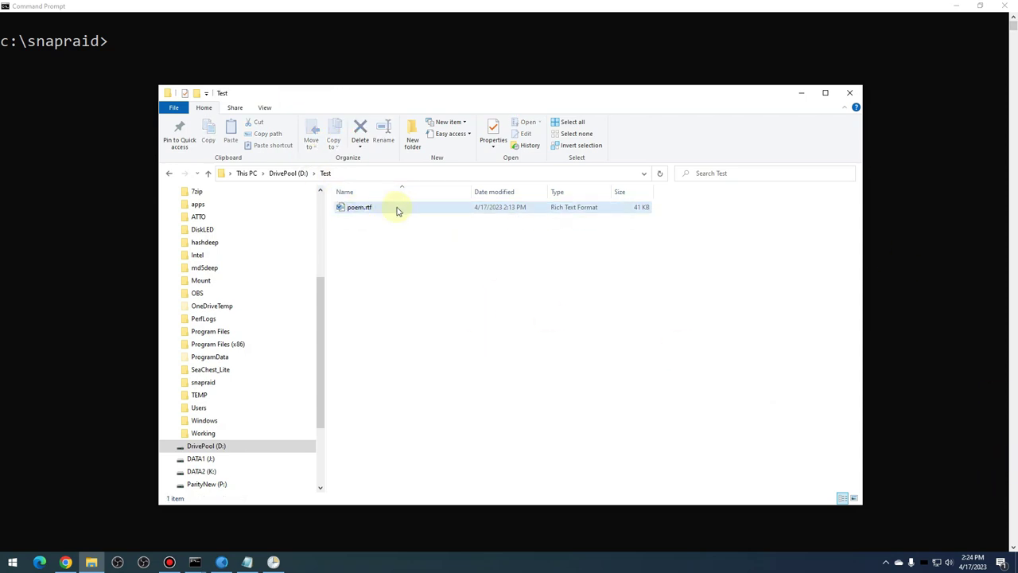
{"action": "left_click", "coordinate": [130, 165]}
Step: Run 'snapraid diff' to list the removed Folder files, then 'snapraid fix -f folder\' to restore them
{"action": "type", "text": "snapraid diff"}
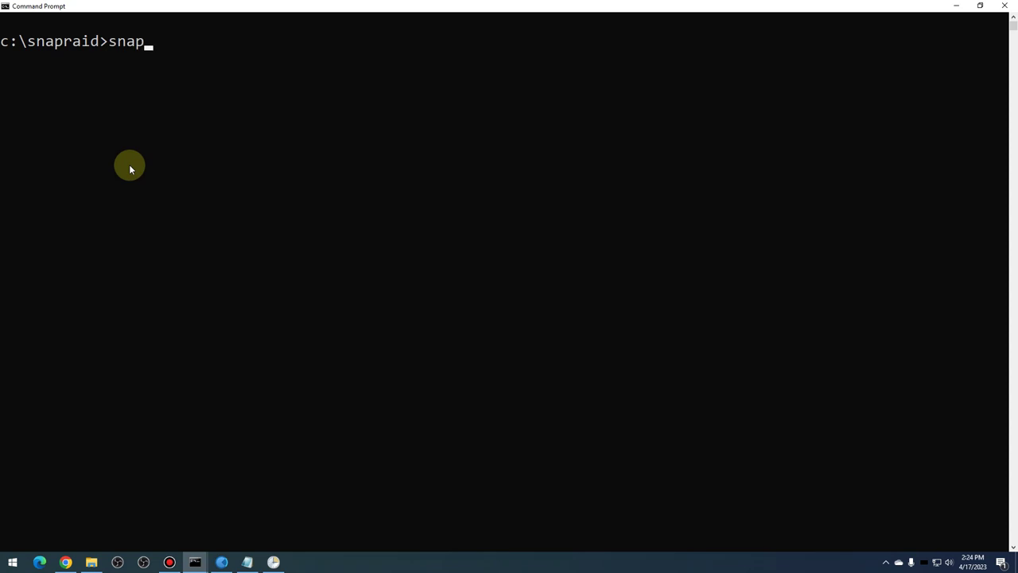
{"action": "key", "text": "Return"}
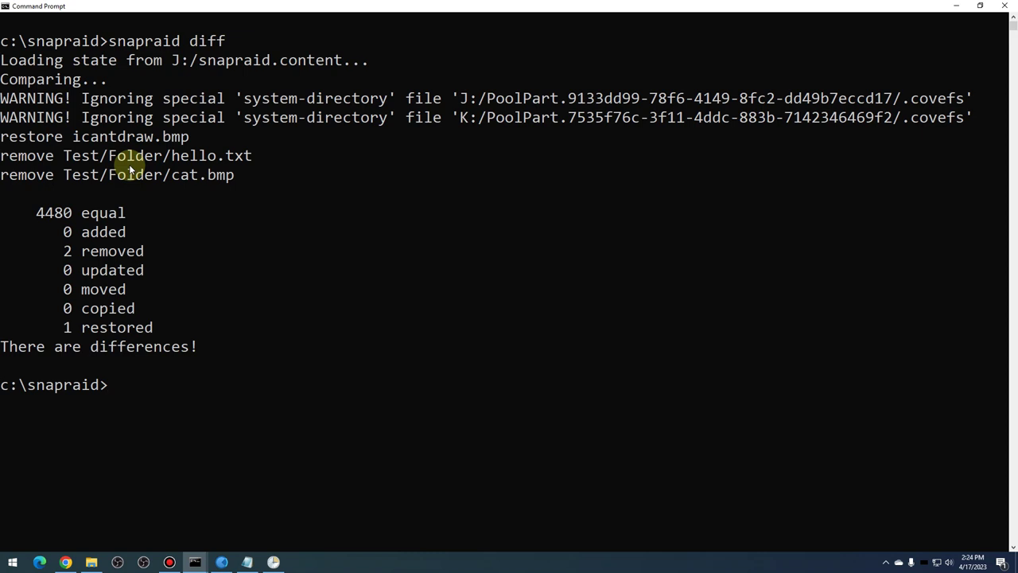
{"action": "type", "text": "snapraid fix -"}
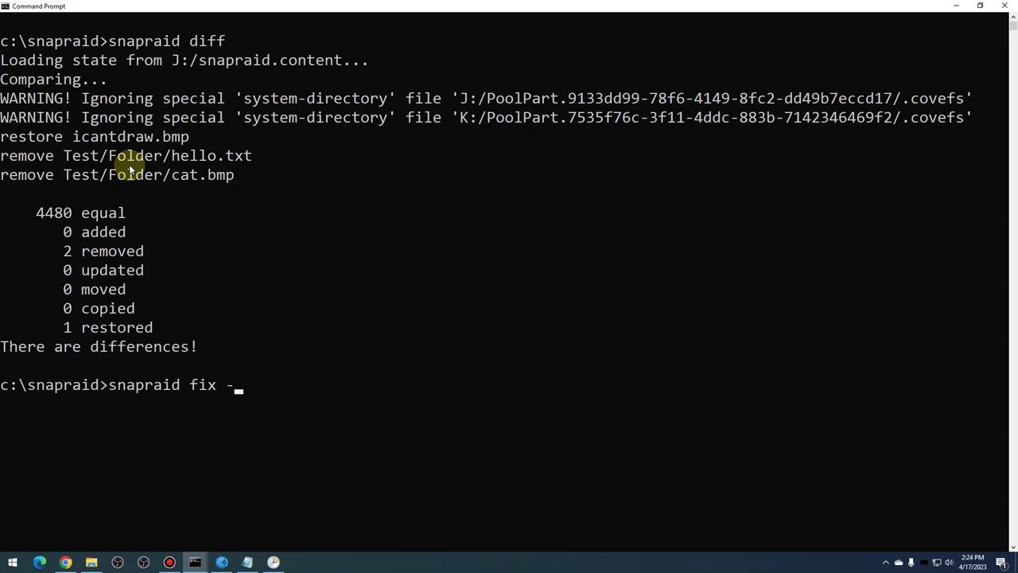
{"action": "type", "text": "f folder"}
{"action": "type", "text": "\\"}
{"action": "key", "text": "Return"}
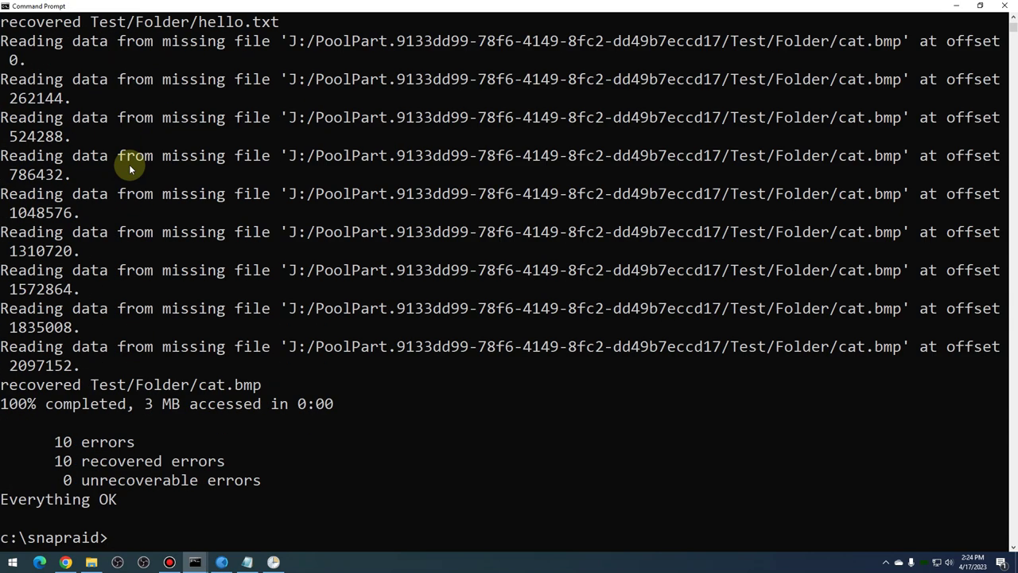
{"action": "left_click", "coordinate": [90, 562]}
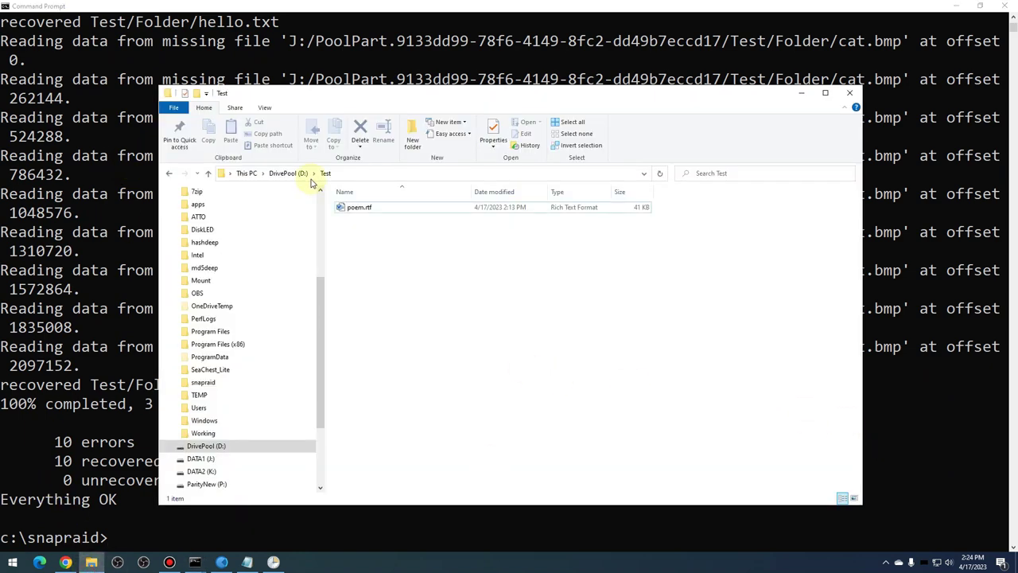
{"action": "left_click", "coordinate": [375, 301]}
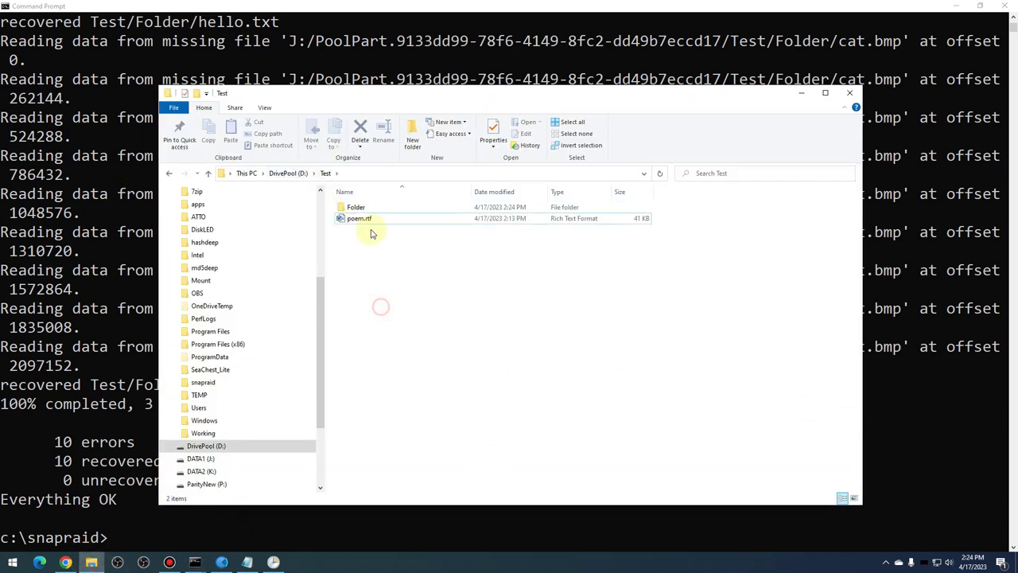
{"action": "double_click", "coordinate": [357, 206]}
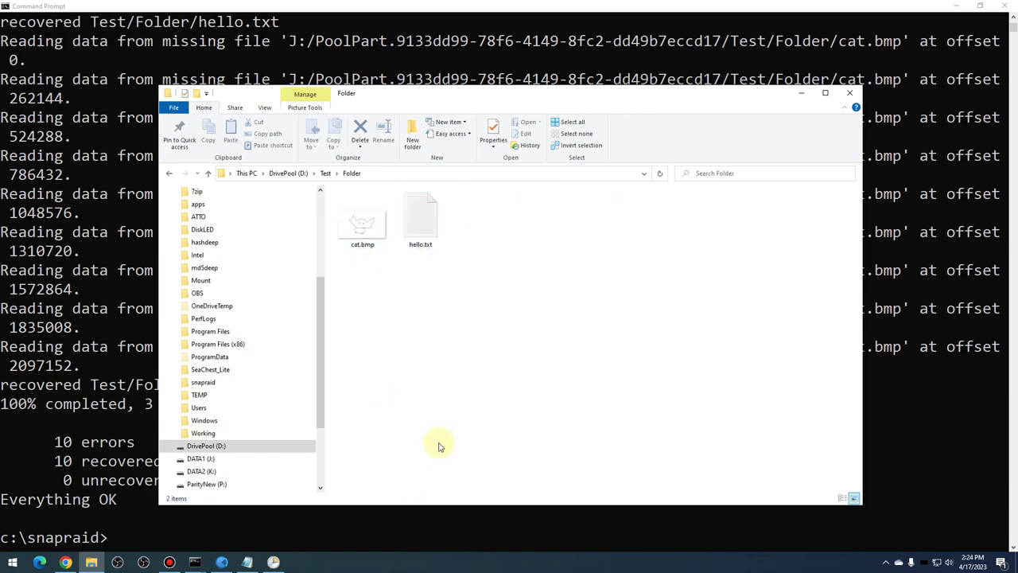
{"action": "left_click", "coordinate": [155, 535]}
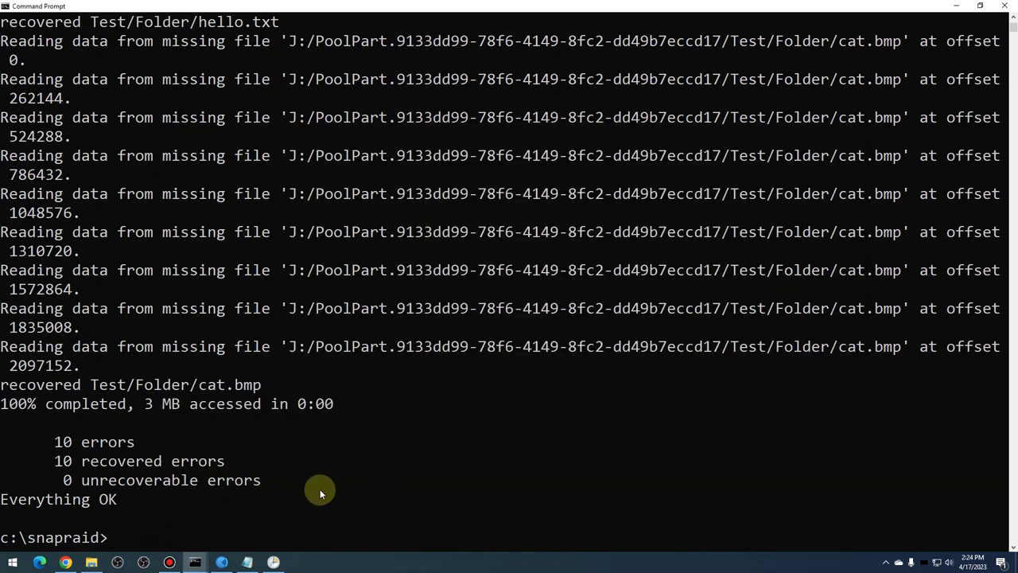
Step: Edit the command line to 'snapraid fix -m -f folder\', correcting the misspelled 'fodler'
{"action": "type", "text": "snapraid fix -f folder\\"}
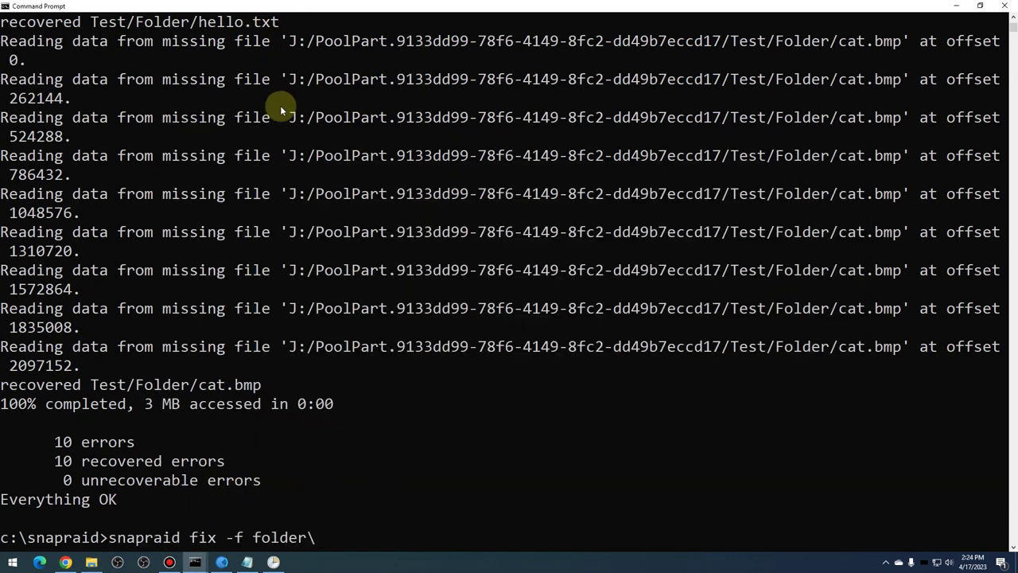
{"action": "key", "text": "Left"}
{"action": "key", "text": "Left"}
{"action": "key", "text": "Left"}
{"action": "key", "text": "Left"}
{"action": "key", "text": "Left"}
{"action": "key", "text": "Left"}
{"action": "key", "text": "Left"}
{"action": "key", "text": "Right"}
{"action": "key", "text": "Right"}
{"action": "key", "text": "Right"}
{"action": "key", "text": "Right"}
{"action": "key", "text": "Right"}
{"action": "key", "text": "Right"}
{"action": "key", "text": "BackSpace"}
{"action": "key", "text": "BackSpace"}
{"action": "key", "text": "BackSpace"}
{"action": "key", "text": "BackSpace"}
{"action": "key", "text": "BackSpace"}
{"action": "key", "text": "BackSpace"}
{"action": "key", "text": "BackSpace"}
{"action": "key", "text": "BackSpace"}
{"action": "key", "text": "BackSpace"}
{"action": "key", "text": "BackSpace"}
{"action": "type", "text": "-m"}
{"action": "type", "text": "-f fodler"}
{"action": "key", "text": "BackSpace"}
{"action": "key", "text": "BackSpace"}
{"action": "key", "text": "BackSpace"}
{"action": "key", "text": "BackSpace"}
{"action": "type", "text": "lder\\"}
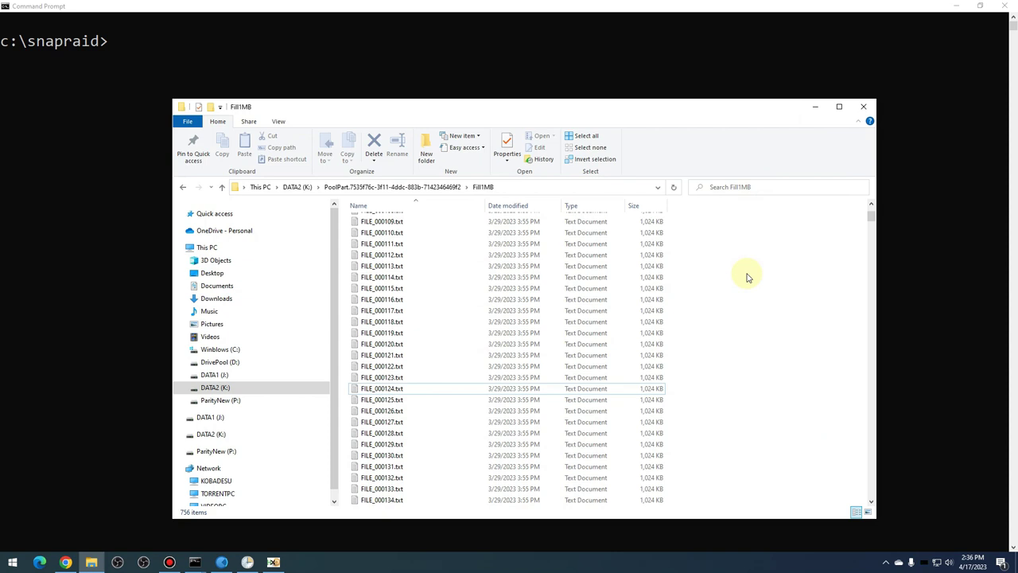
Step: Check FILE_000124.txt (0.99 MB) in Fill1MB on DATA2 (K:), then return to Command Prompt
{"action": "left_click", "coordinate": [417, 390]}
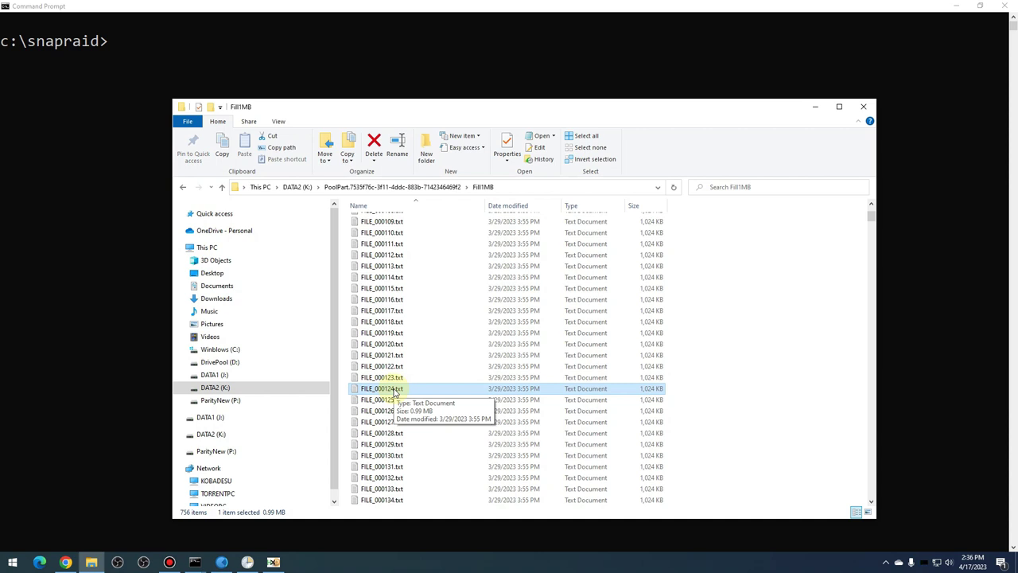
{"action": "left_click", "coordinate": [161, 163]}
Step: Run snapraid diff, then a full scrub 'snapraid scrub -p 100 -o 0 -l log.txt'
{"action": "type", "text": "sna"}
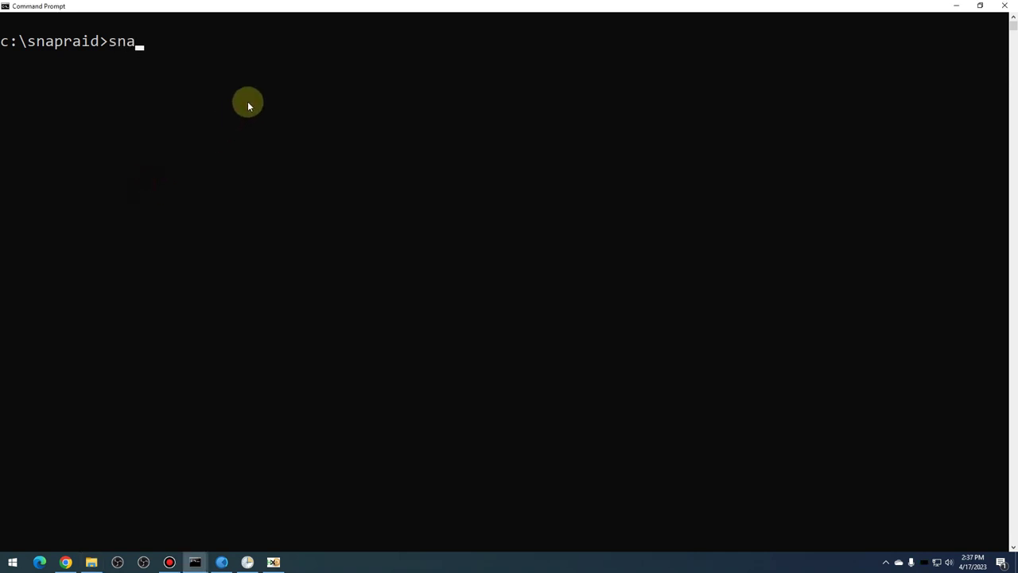
{"action": "type", "text": "praid diff"}
{"action": "key", "text": "Return"}
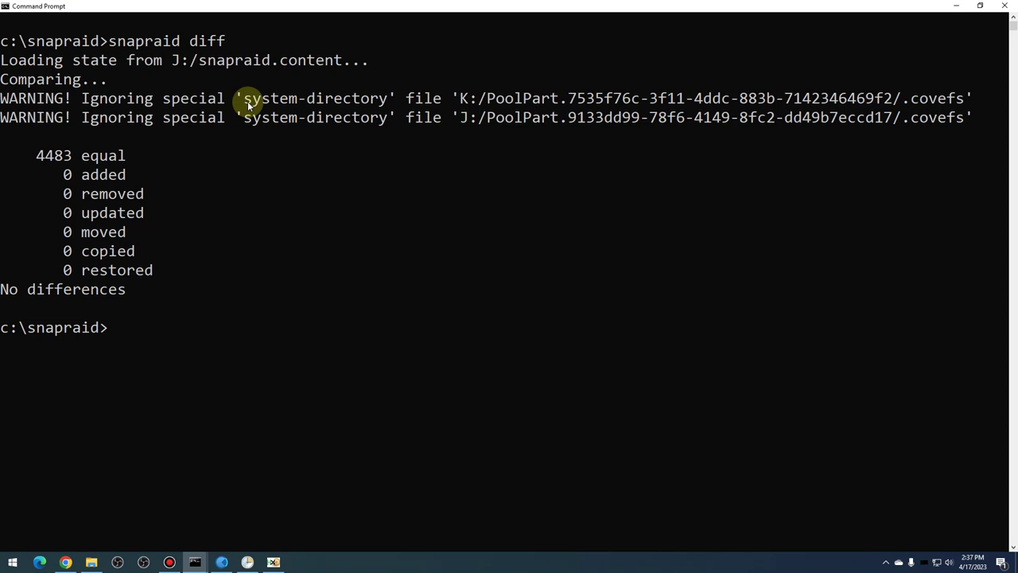
{"action": "type", "text": "snapraid scrub -p 1"}
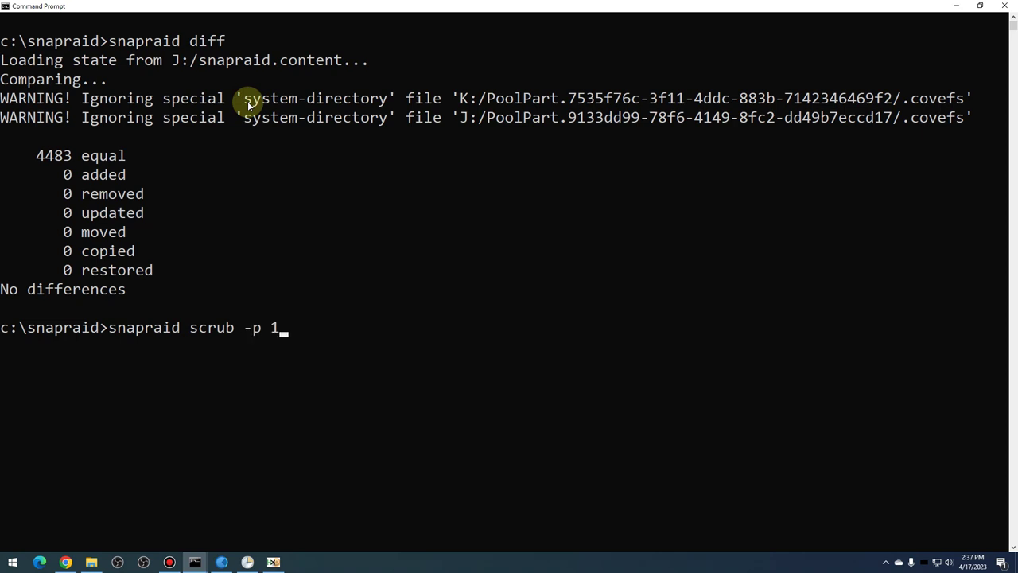
{"action": "type", "text": "00 -o 0"}
{"action": "type", "text": "-l log.txt"}
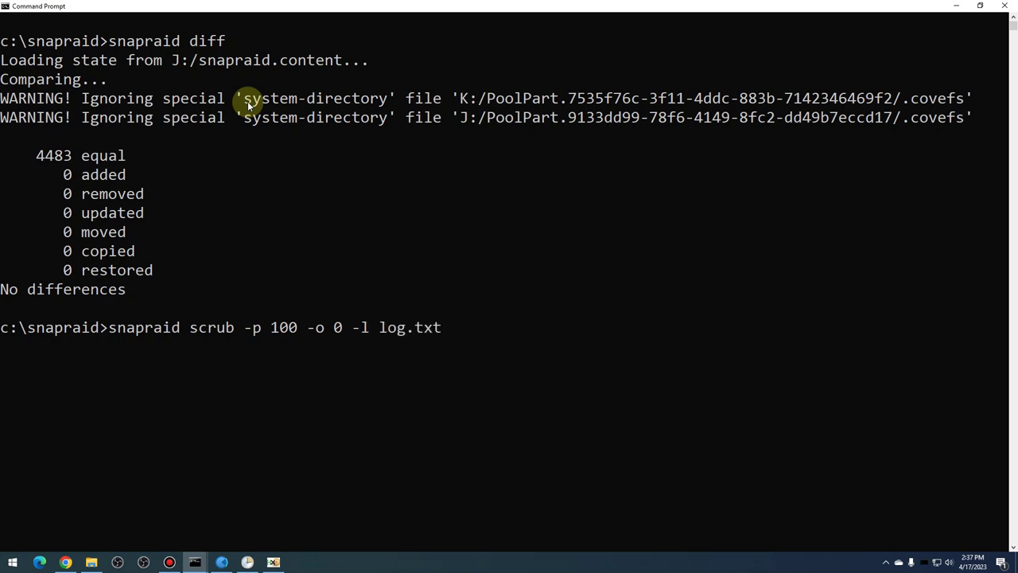
{"action": "key", "text": "Return"}
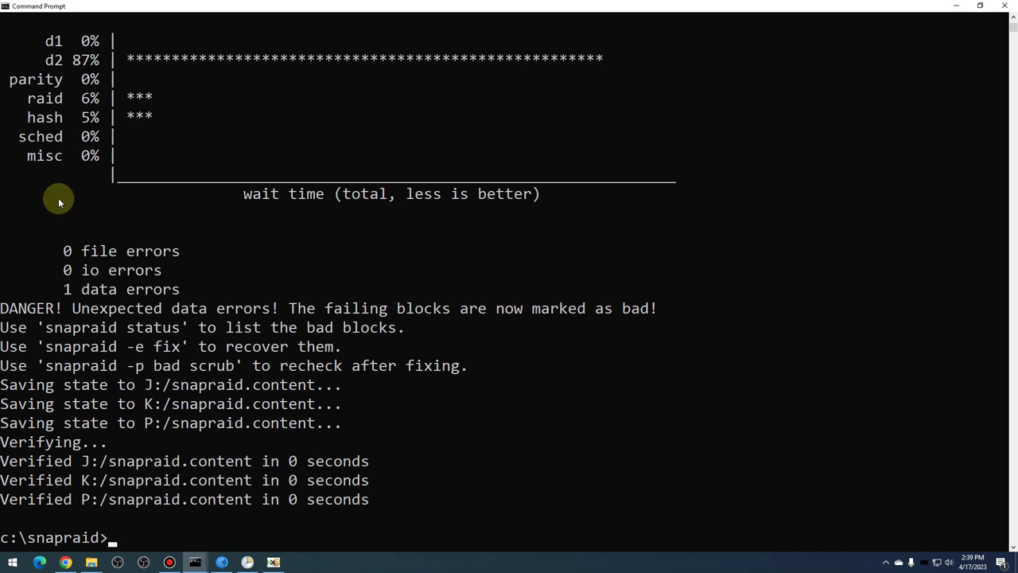
Step: Copy the '1 data errors' line and the bad-block advice lines from the scrub output
{"action": "left_click_drag", "start_coordinate": [64, 289], "coordinate": [194, 293]}
{"action": "left_click_drag", "start_coordinate": [5, 326], "coordinate": [470, 372]}
{"action": "right_click", "coordinate": [471, 374]}
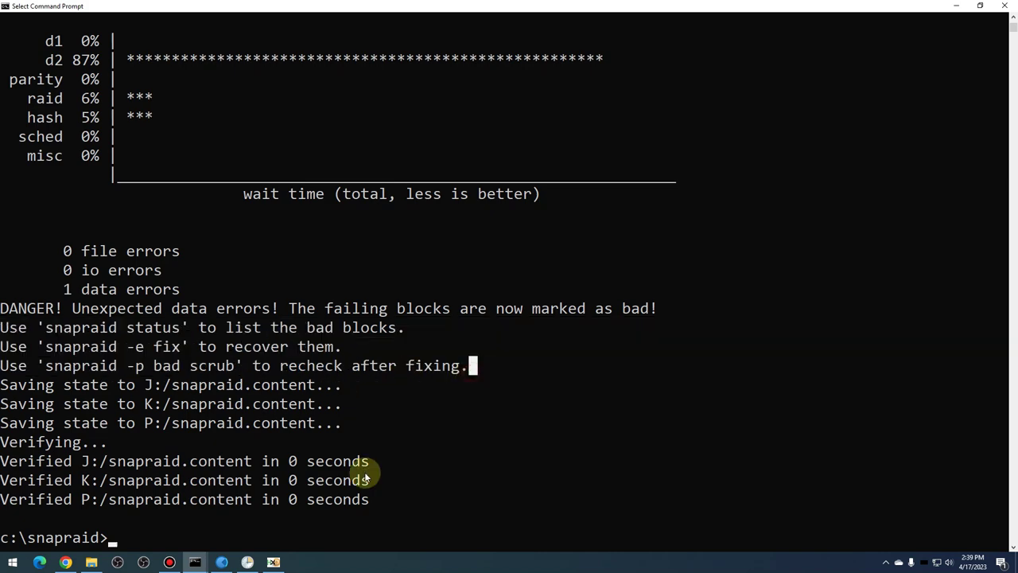
{"action": "left_click", "coordinate": [92, 562]}
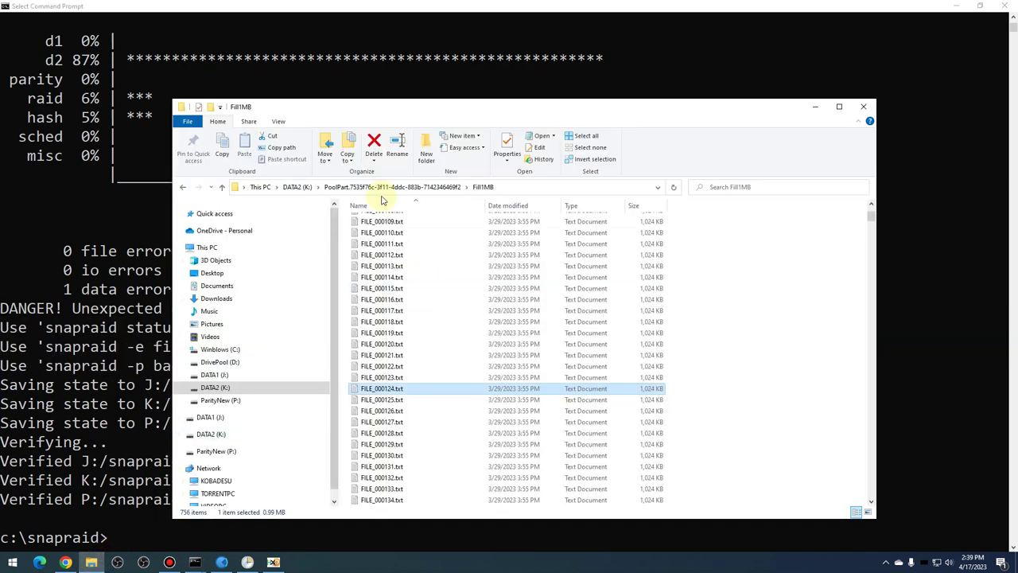
Step: Browse to C:\snapraid on Windows (C:) and select log.txt
{"action": "left_click", "coordinate": [231, 351]}
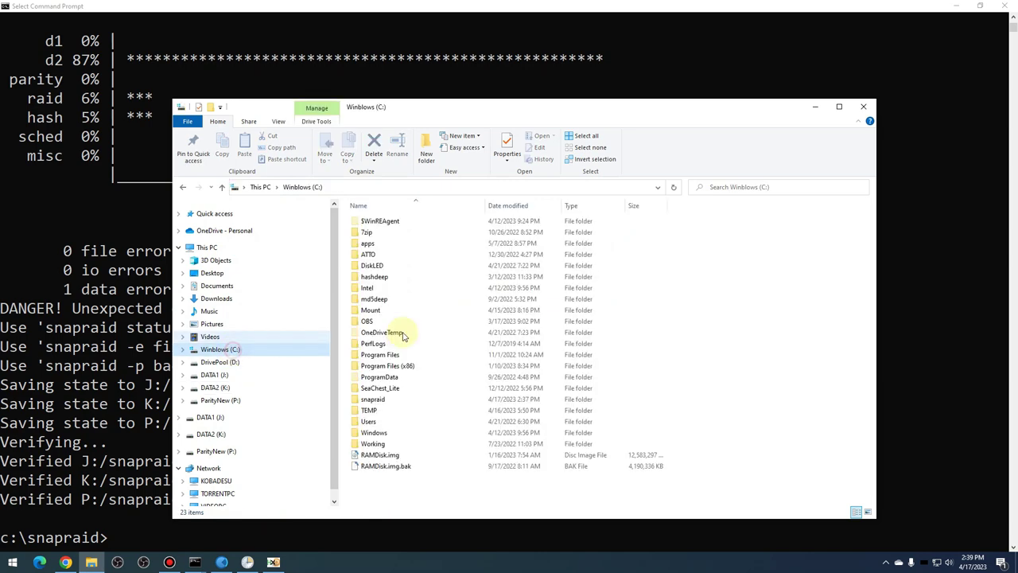
{"action": "double_click", "coordinate": [371, 400]}
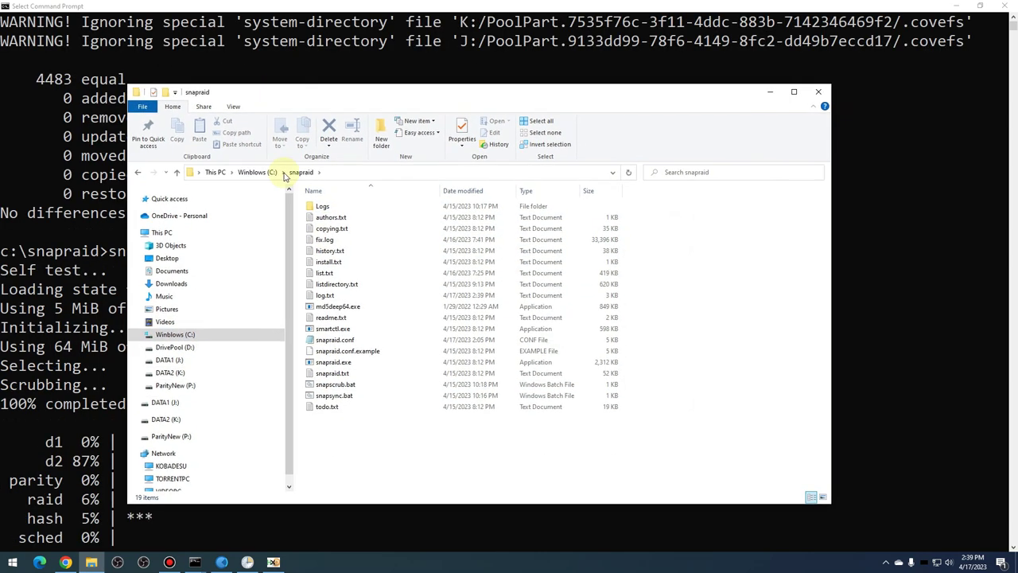
{"action": "left_click", "coordinate": [324, 296]}
Step: Open log.txt in Notepad and look through the scrub log's error lines
{"action": "double_click", "coordinate": [324, 296]}
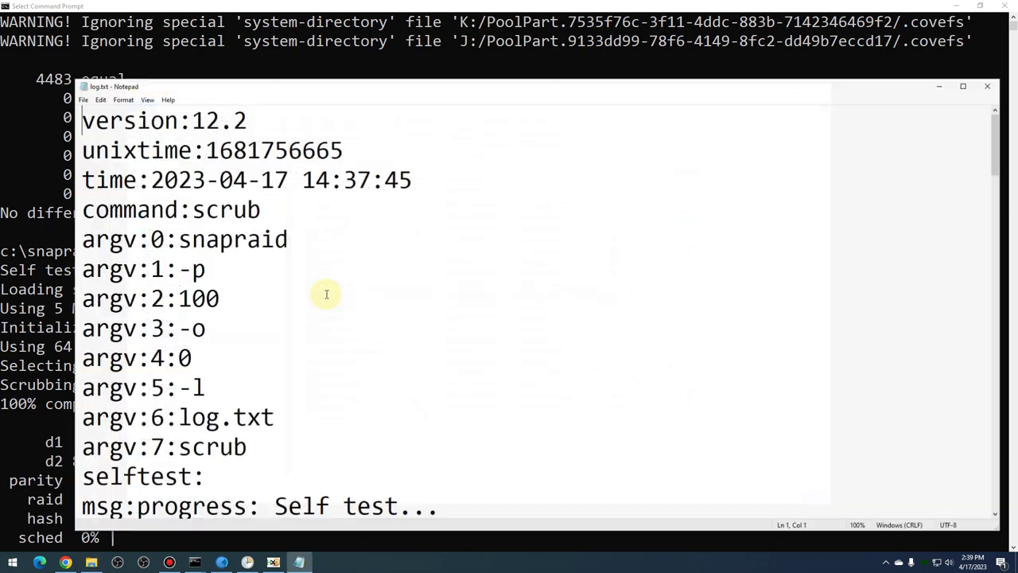
{"action": "scroll", "coordinate": [298, 211], "scroll_direction": "down", "scroll_amount": 6}
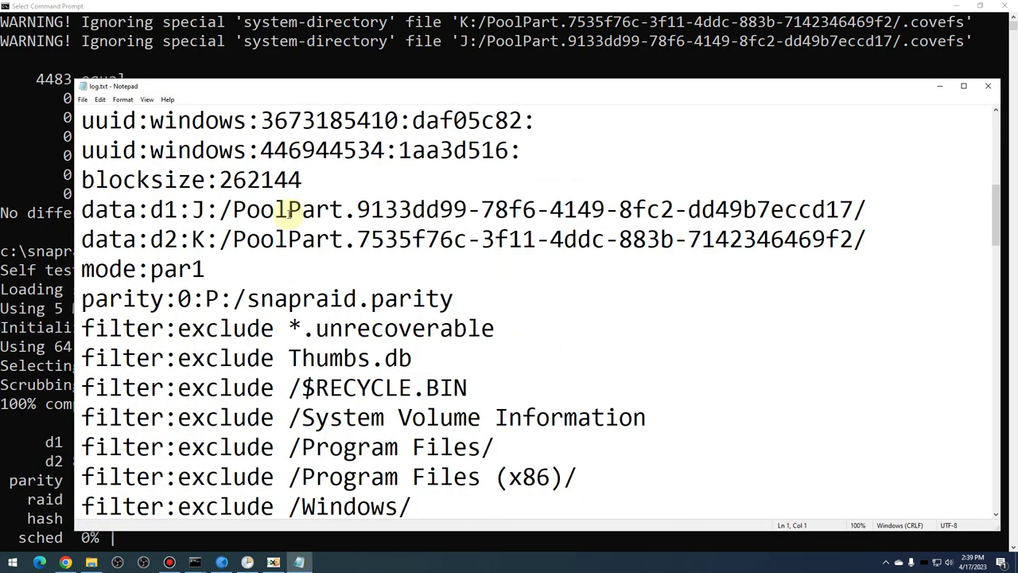
{"action": "scroll", "coordinate": [287, 215], "scroll_direction": "down", "scroll_amount": 5}
{"action": "scroll", "coordinate": [276, 219], "scroll_direction": "down", "scroll_amount": 13}
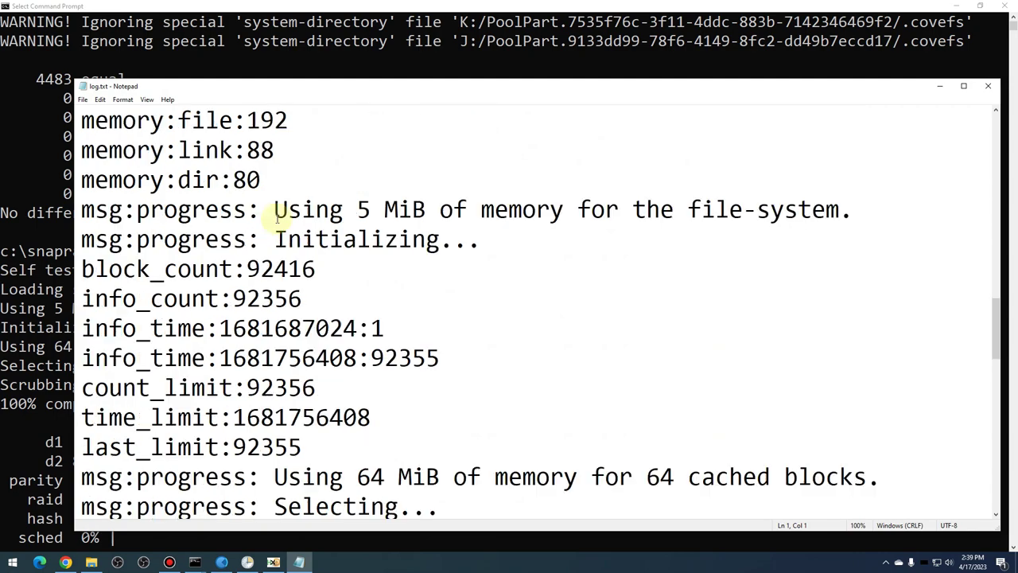
{"action": "scroll", "coordinate": [277, 219], "scroll_direction": "down", "scroll_amount": 1}
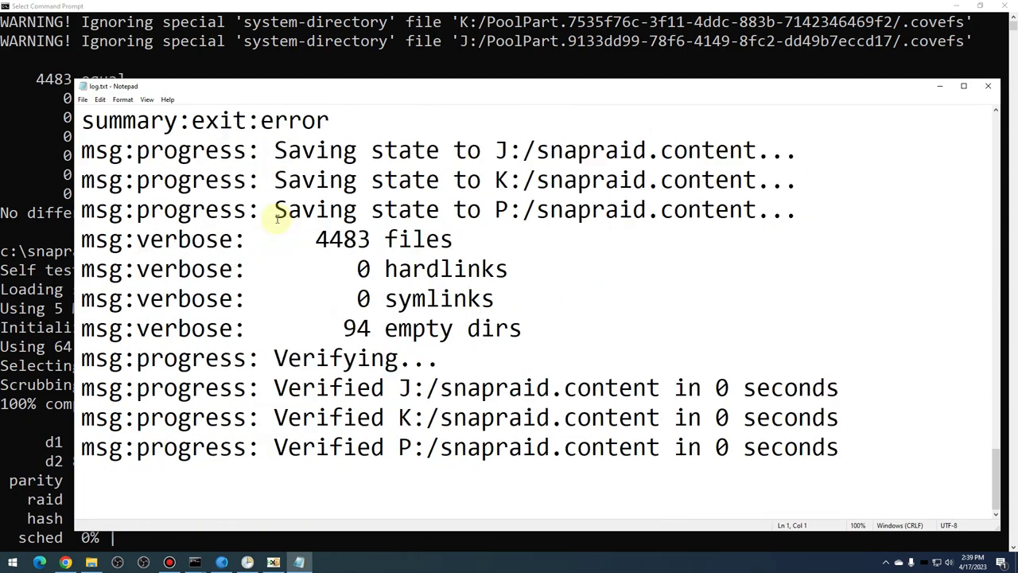
{"action": "scroll", "coordinate": [277, 219], "scroll_direction": "up", "scroll_amount": 3}
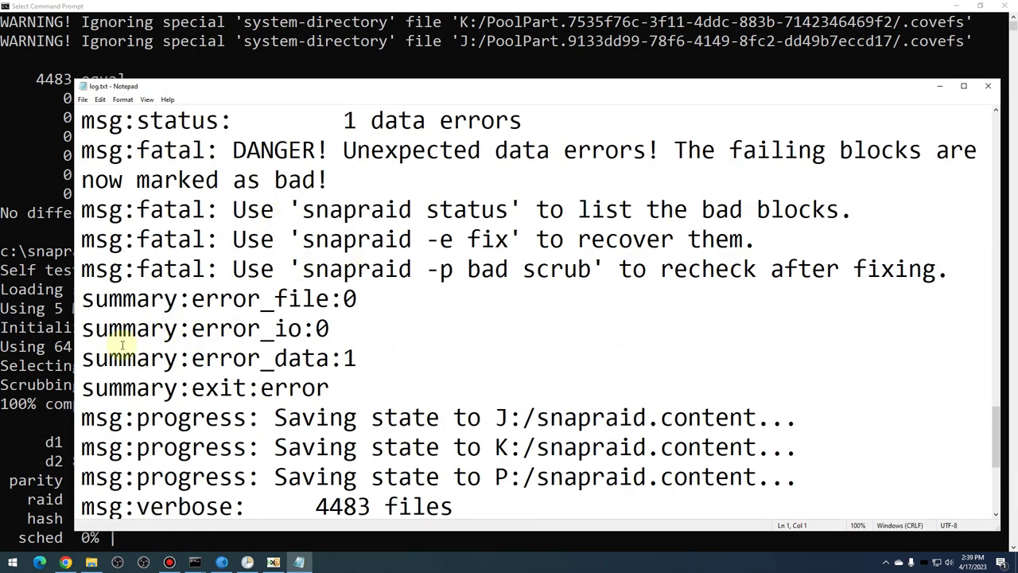
{"action": "left_click_drag", "start_coordinate": [83, 359], "coordinate": [407, 367]}
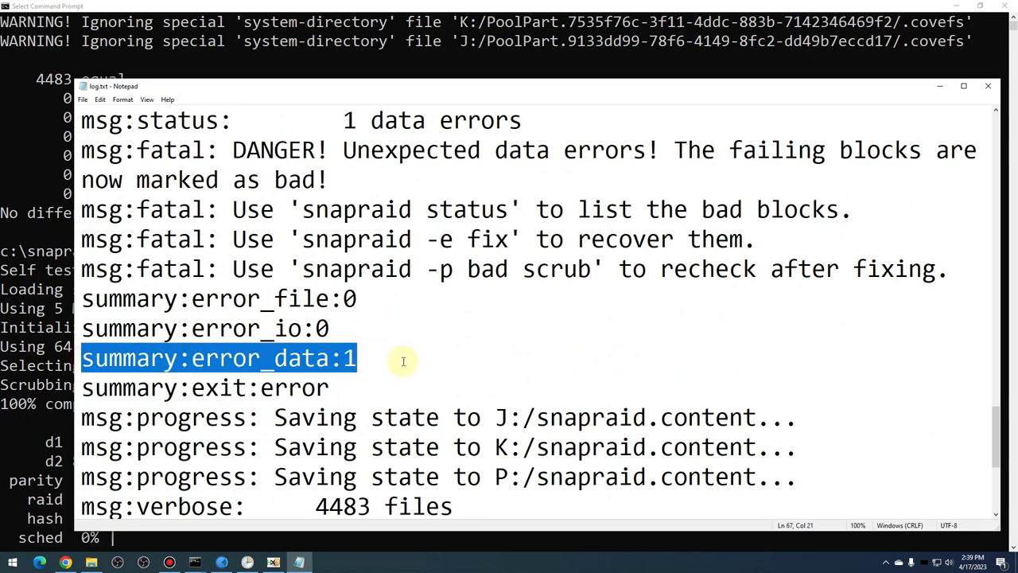
{"action": "scroll", "coordinate": [402, 362], "scroll_direction": "up", "scroll_amount": 2}
{"action": "scroll", "coordinate": [398, 363], "scroll_direction": "up", "scroll_amount": 1}
{"action": "left_click_drag", "start_coordinate": [81, 387], "coordinate": [586, 371]}
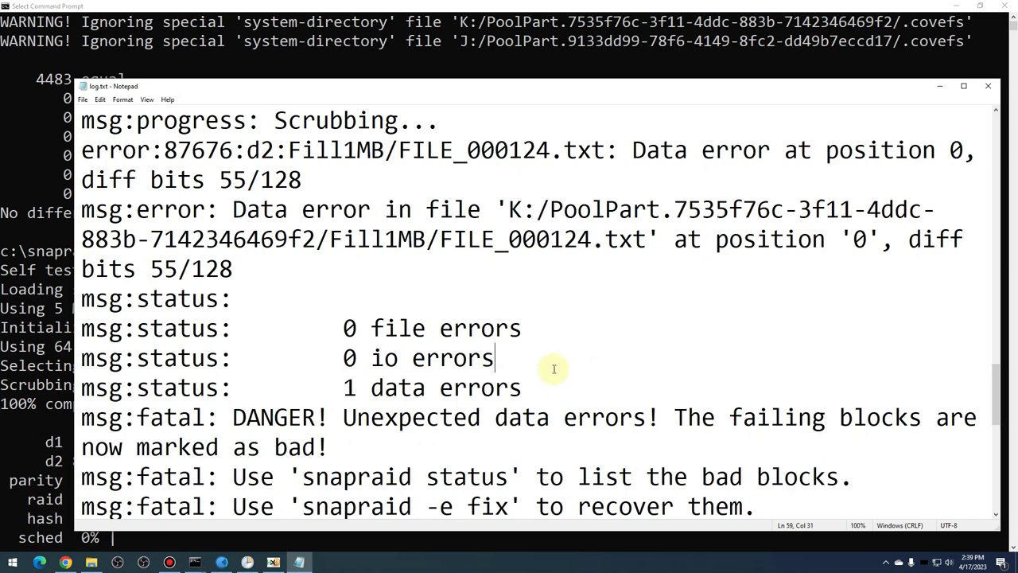
{"action": "scroll", "coordinate": [552, 366], "scroll_direction": "up", "scroll_amount": 1}
Step: Highlight the failing file name FILE_000124.txt, then go back to Command Prompt
{"action": "left_click_drag", "start_coordinate": [439, 329], "coordinate": [661, 329]}
{"action": "left_click", "coordinate": [660, 328]}
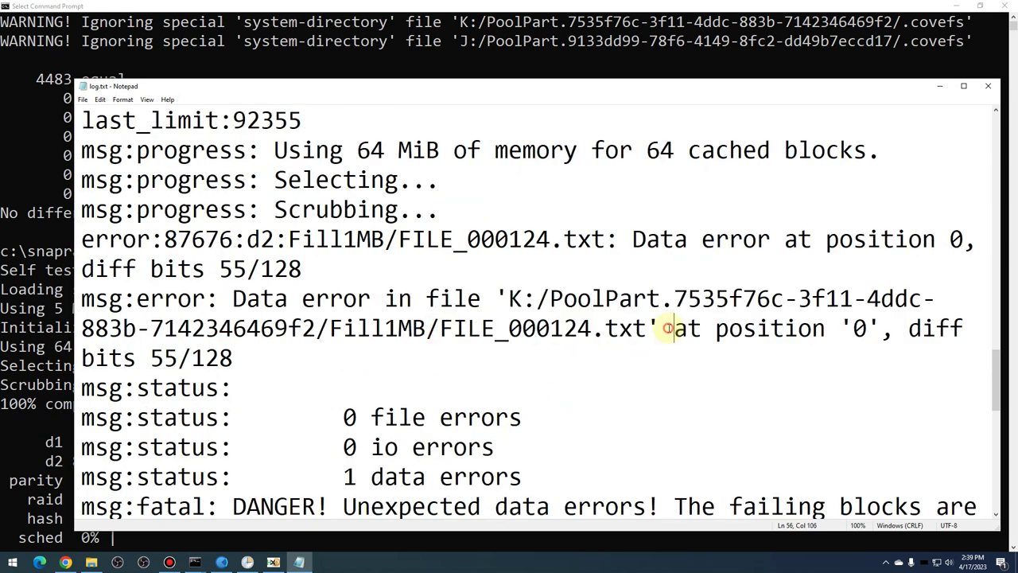
{"action": "scroll", "coordinate": [293, 322], "scroll_direction": "down", "scroll_amount": 3}
{"action": "scroll", "coordinate": [293, 322], "scroll_direction": "down", "scroll_amount": 4}
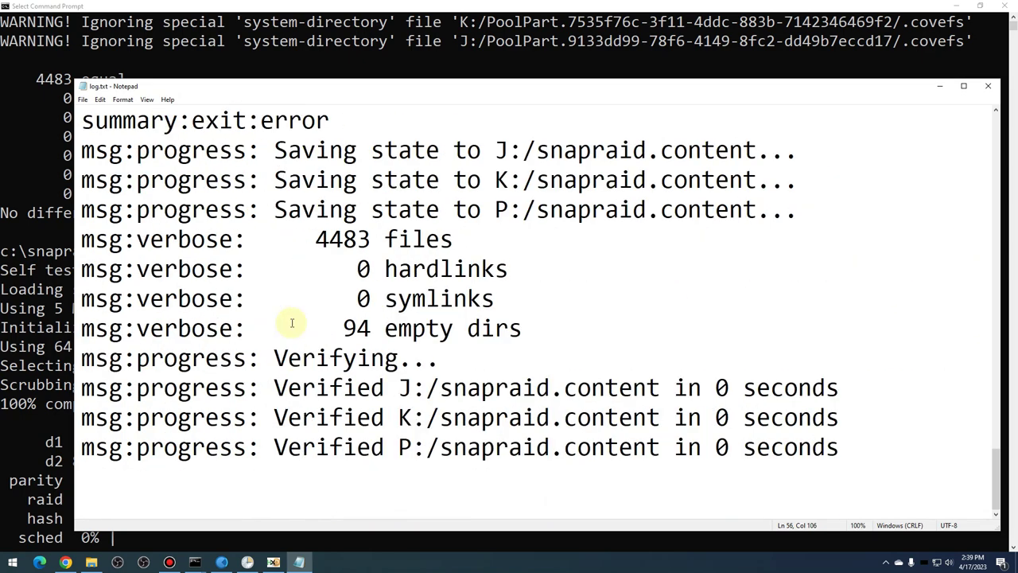
{"action": "left_click", "coordinate": [40, 424]}
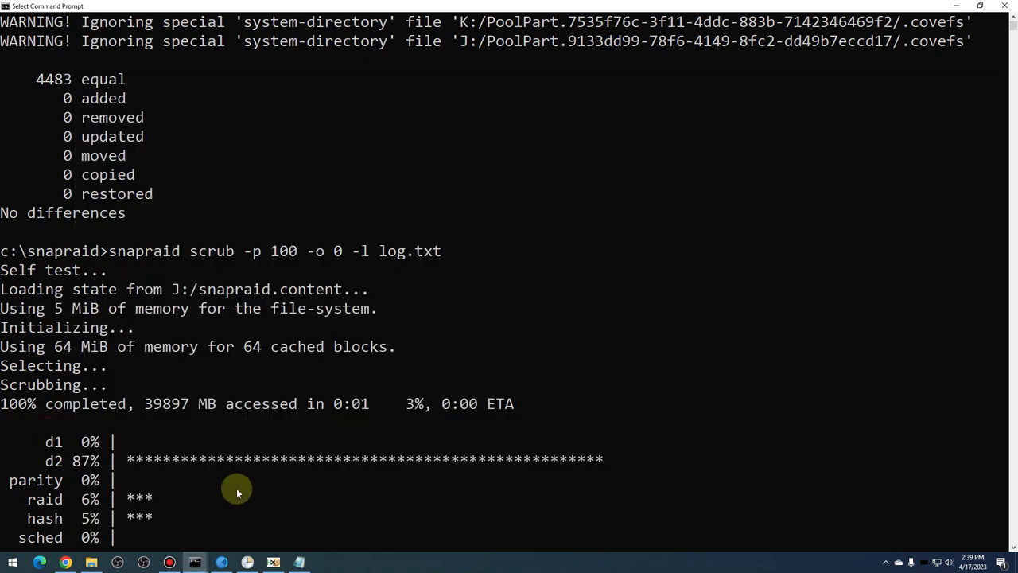
Step: Run snapraid status and review the report showing 1 error at block 87676
{"action": "scroll", "coordinate": [393, 407], "scroll_direction": "down", "scroll_amount": 6}
{"action": "scroll", "coordinate": [395, 403], "scroll_direction": "down", "scroll_amount": 3}
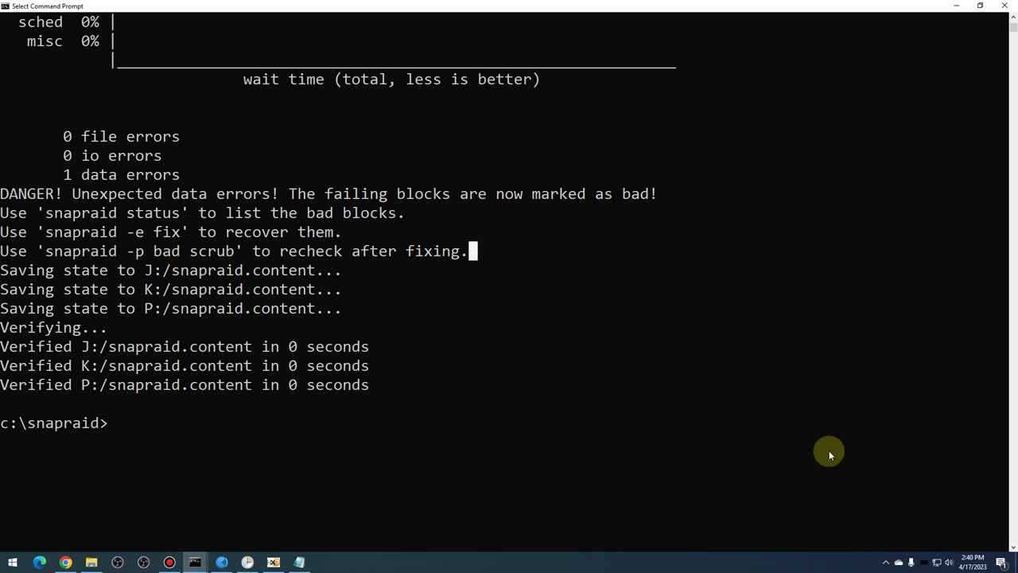
{"action": "type", "text": "snapraid status"}
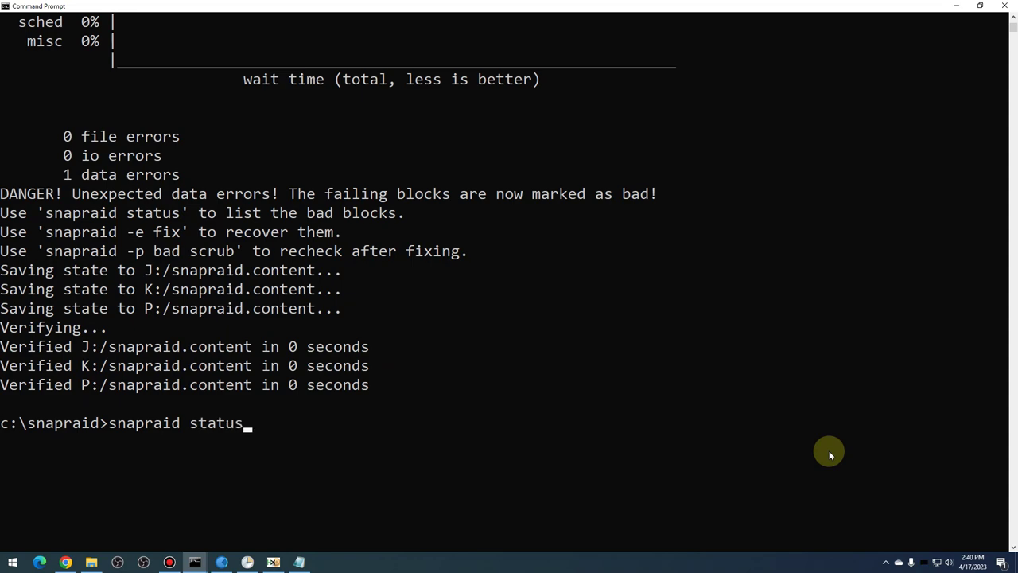
{"action": "key", "text": "Return"}
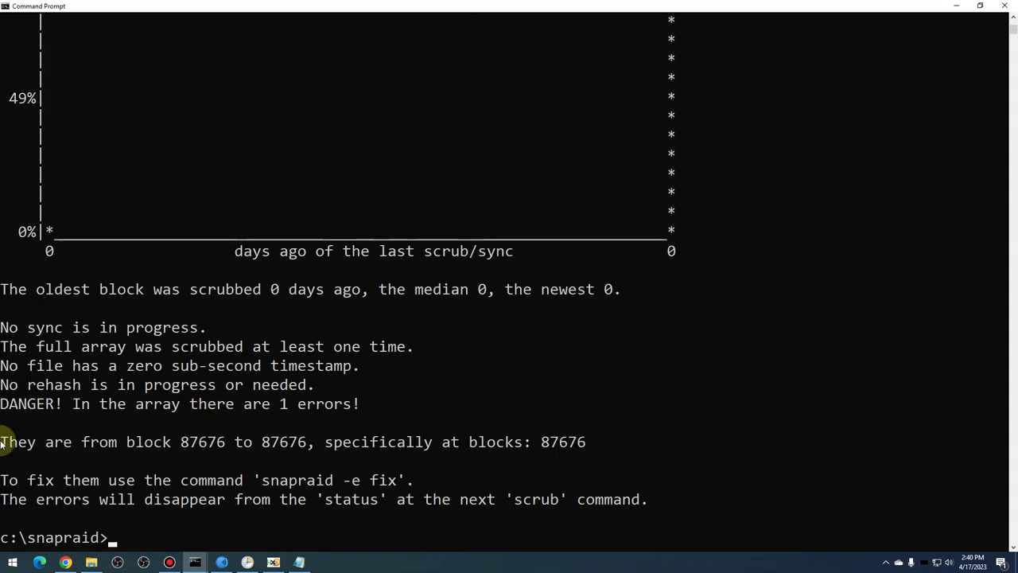
{"action": "scroll", "coordinate": [289, 403], "scroll_direction": "up", "scroll_amount": 9}
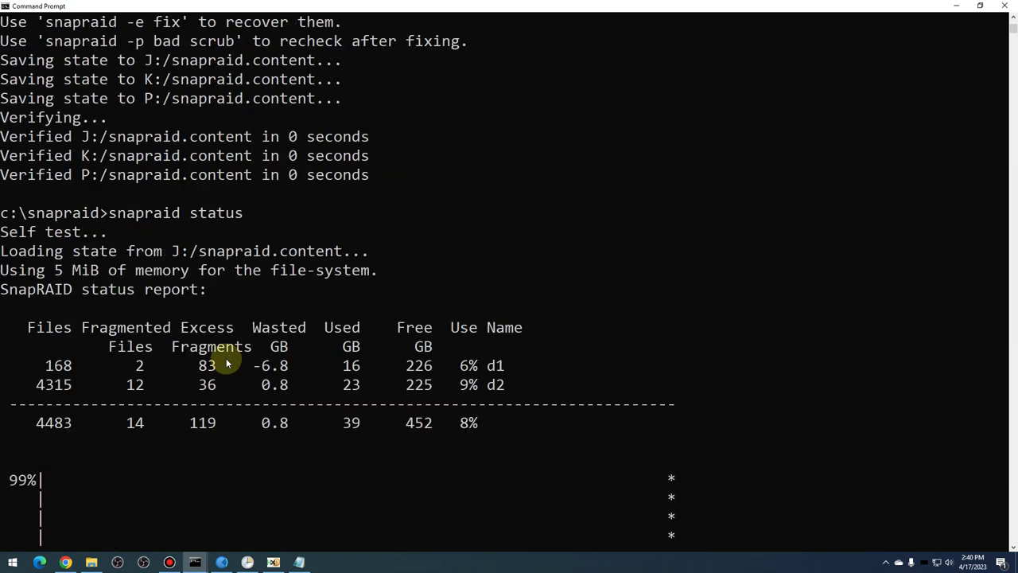
{"action": "scroll", "coordinate": [274, 365], "scroll_direction": "up", "scroll_amount": 2}
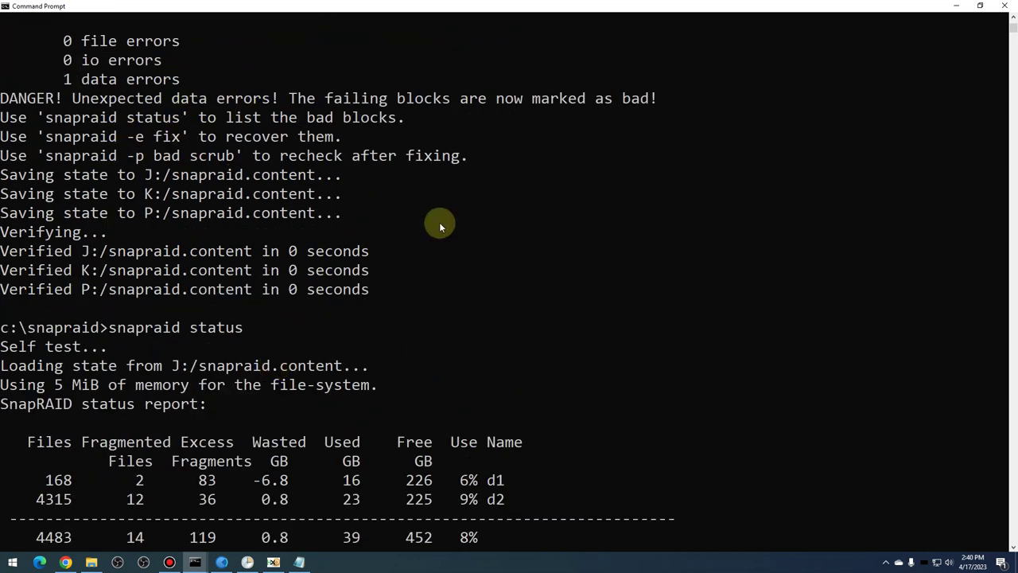
{"action": "scroll", "coordinate": [415, 221], "scroll_direction": "down", "scroll_amount": 10}
{"action": "type", "text": "snapraid>sna"}
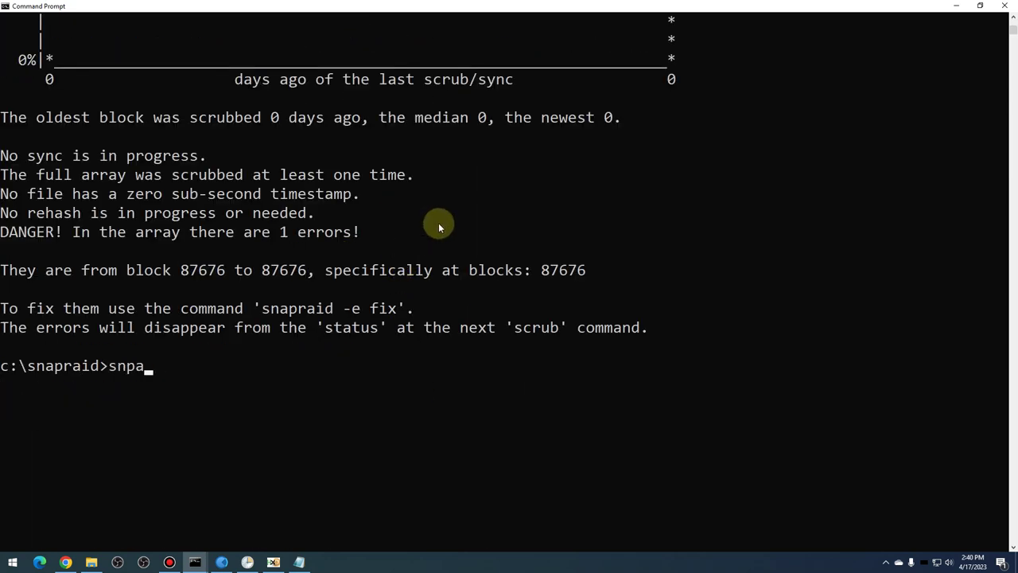
{"action": "type", "text": "praid fix -e"}
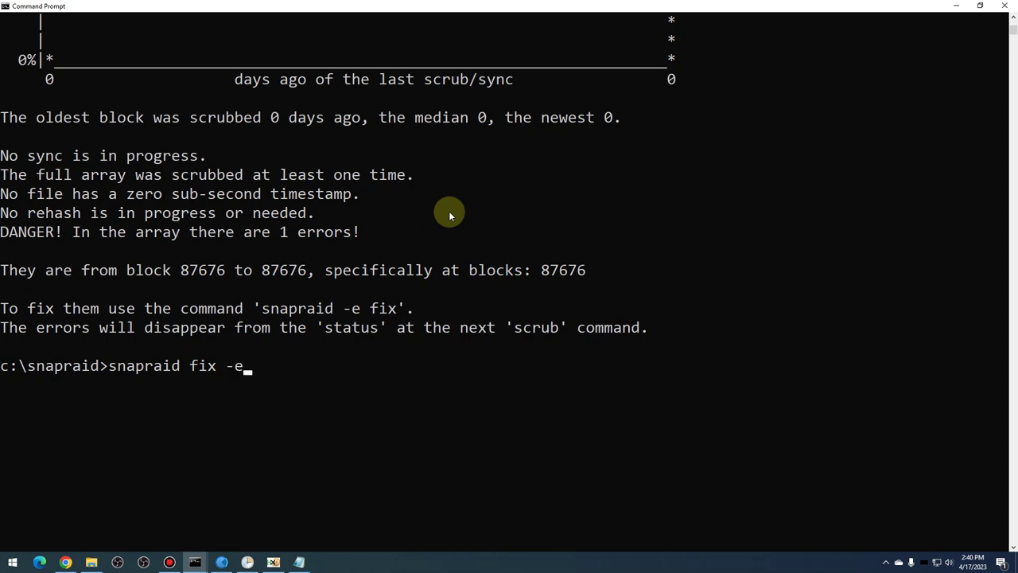
Step: Run 'snapraid fix -e', recovering Fill1MB/FILE_000124.txt with 0 unrecoverable errors
{"action": "key", "text": "Return"}
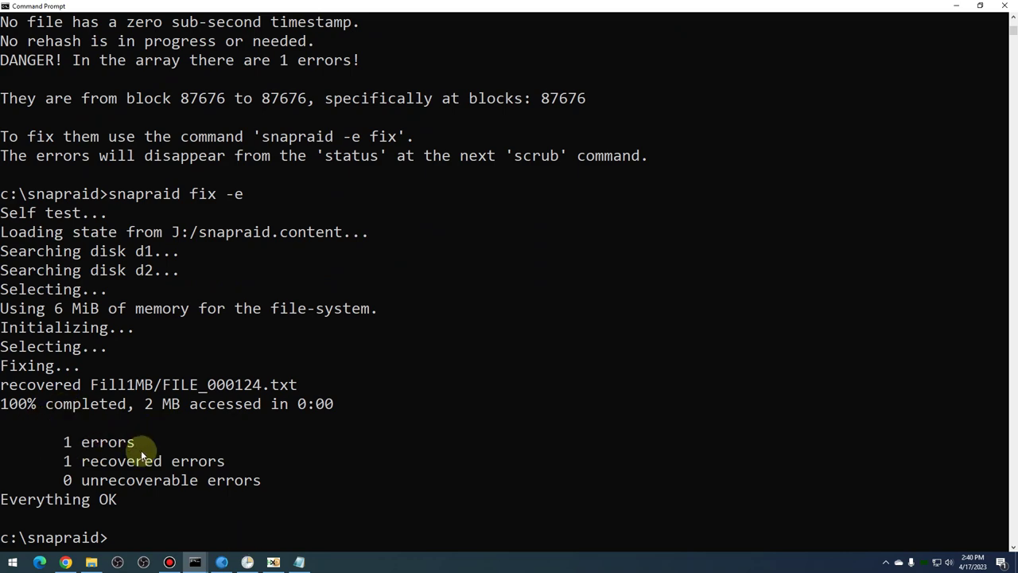
{"action": "left_click_drag", "start_coordinate": [9, 385], "coordinate": [274, 384]}
{"action": "scroll", "coordinate": [275, 384], "scroll_direction": "up", "scroll_amount": 18}
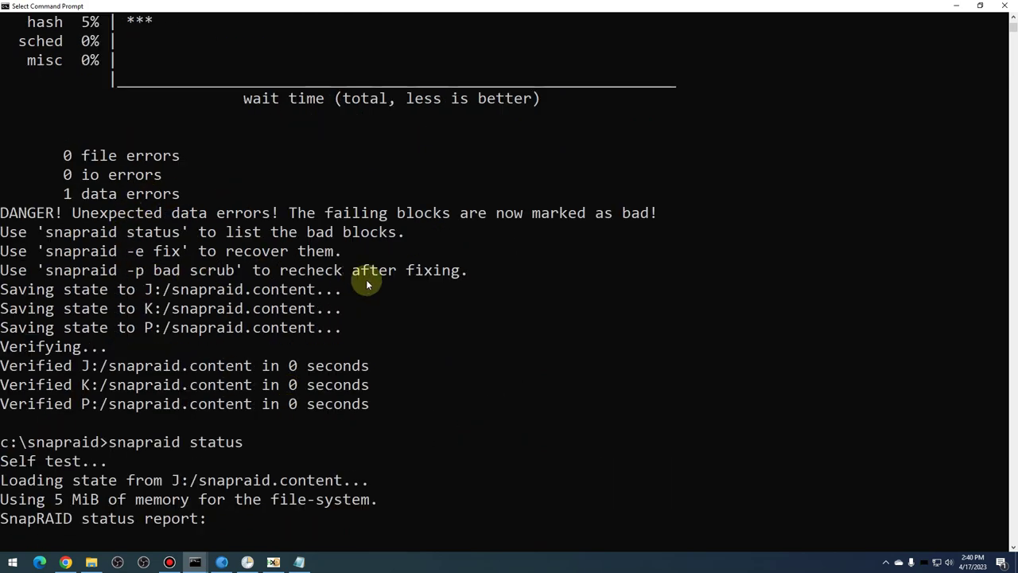
Step: Run 'snapraid -p bad scrub' to recheck only the blocks marked bad
{"action": "scroll", "coordinate": [403, 390], "scroll_direction": "down", "scroll_amount": 15}
{"action": "scroll", "coordinate": [411, 383], "scroll_direction": "down", "scroll_amount": 4}
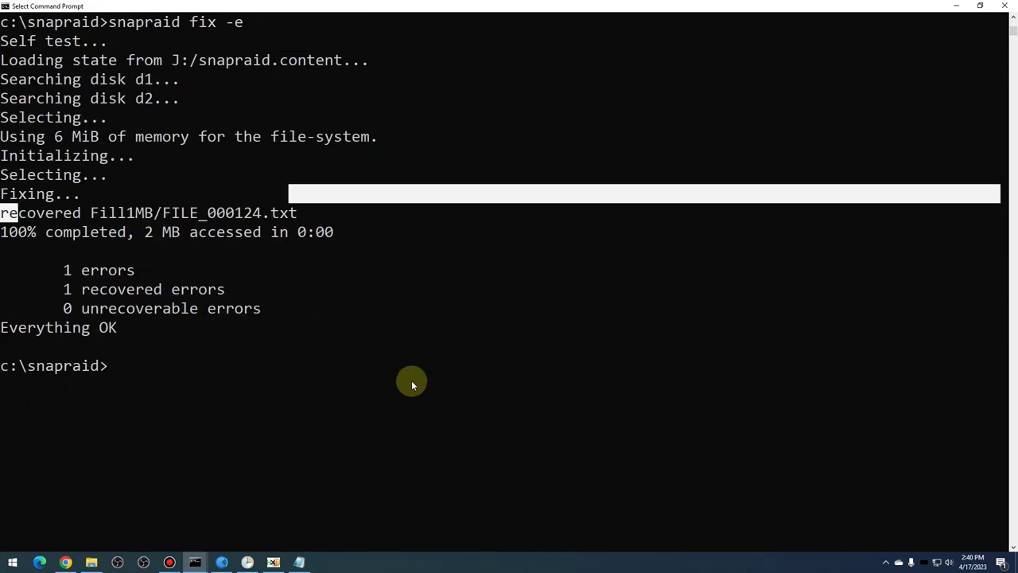
{"action": "type", "text": "sn"}
{"action": "type", "text": "apraid -p bad scrub"}
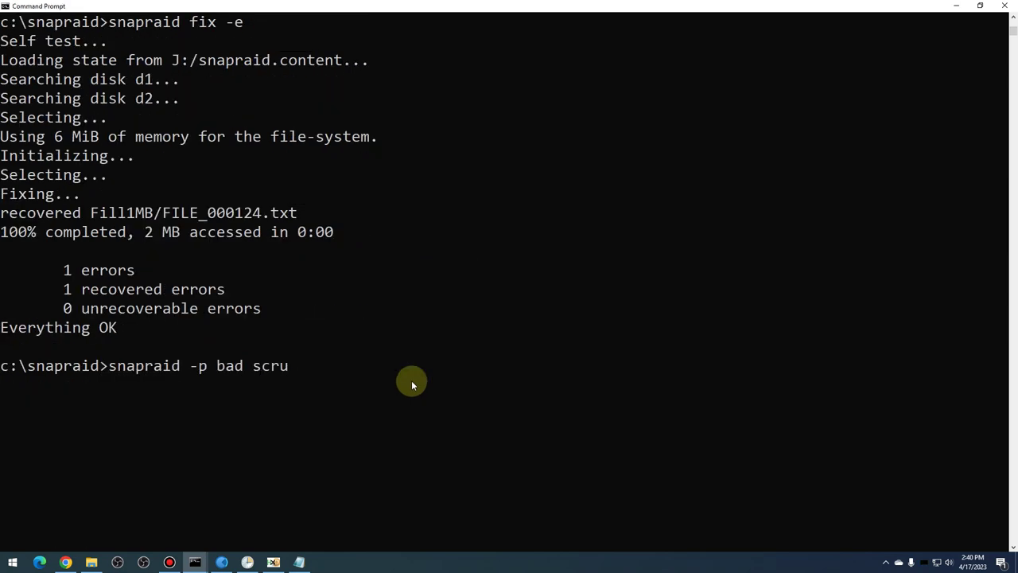
{"action": "key", "text": "Return"}
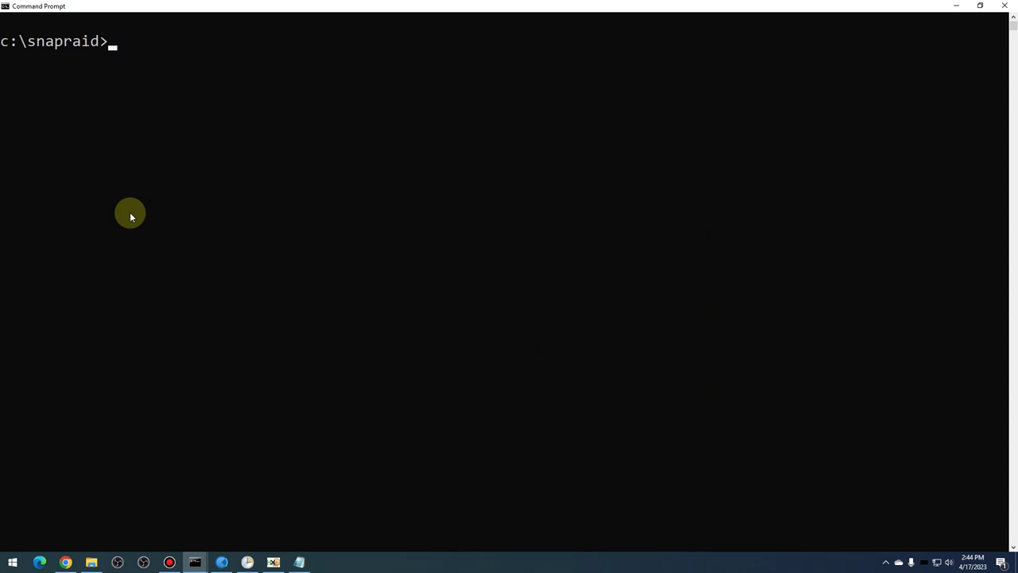
Step: Minimize Task Scheduler, the Administrator Command Prompt and DrivePool, leaving the snapraid console visible
{"action": "left_click", "coordinate": [247, 562]}
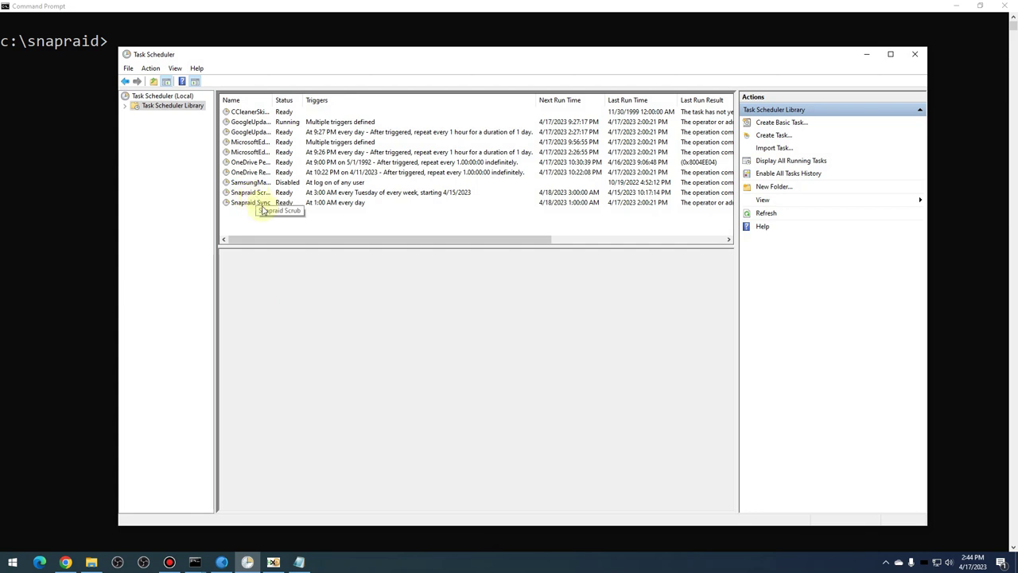
{"action": "left_click", "coordinate": [866, 54]}
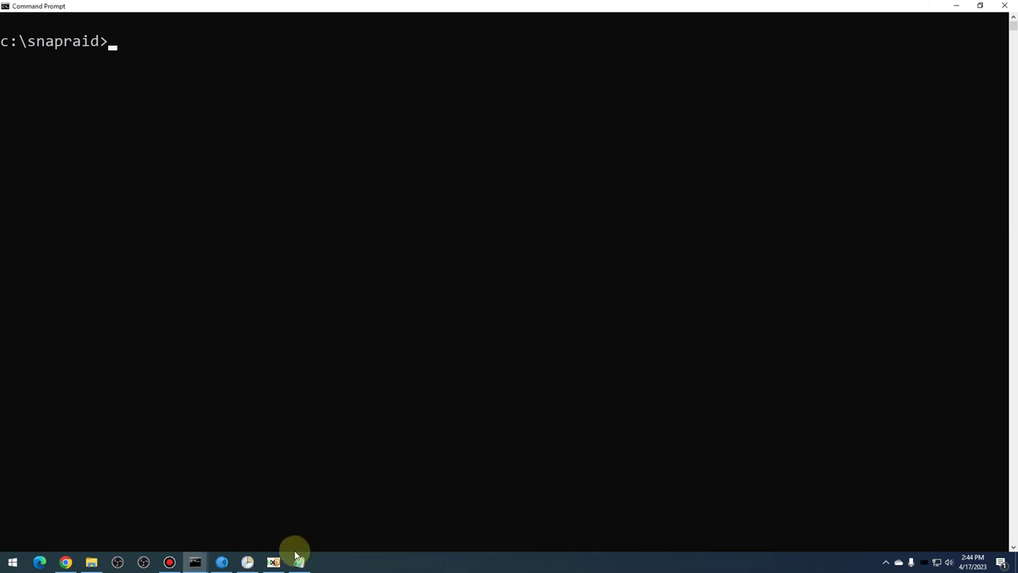
{"action": "left_click", "coordinate": [222, 562]}
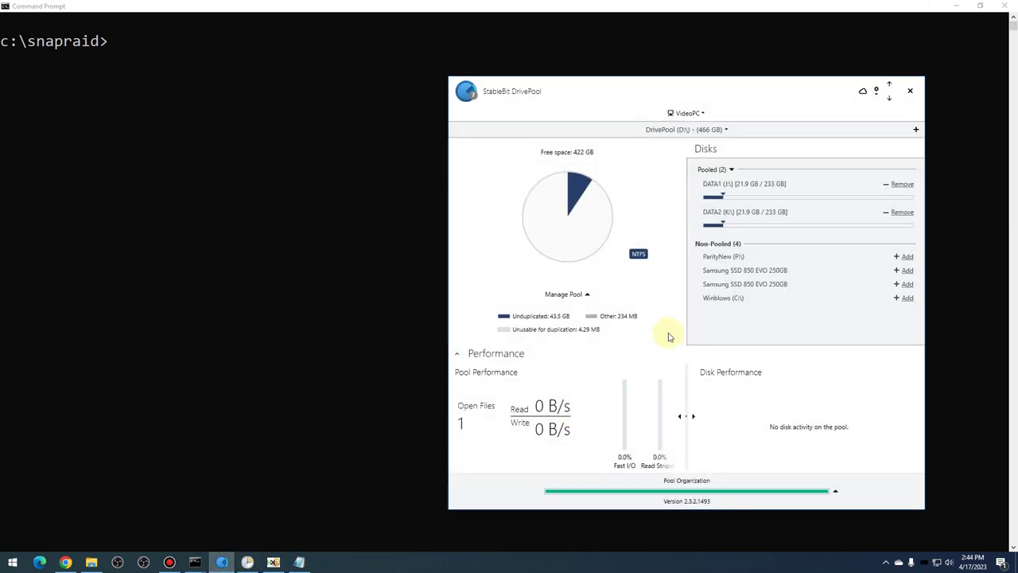
{"action": "mouse_move", "coordinate": [195, 562]}
{"action": "left_click", "coordinate": [229, 541]}
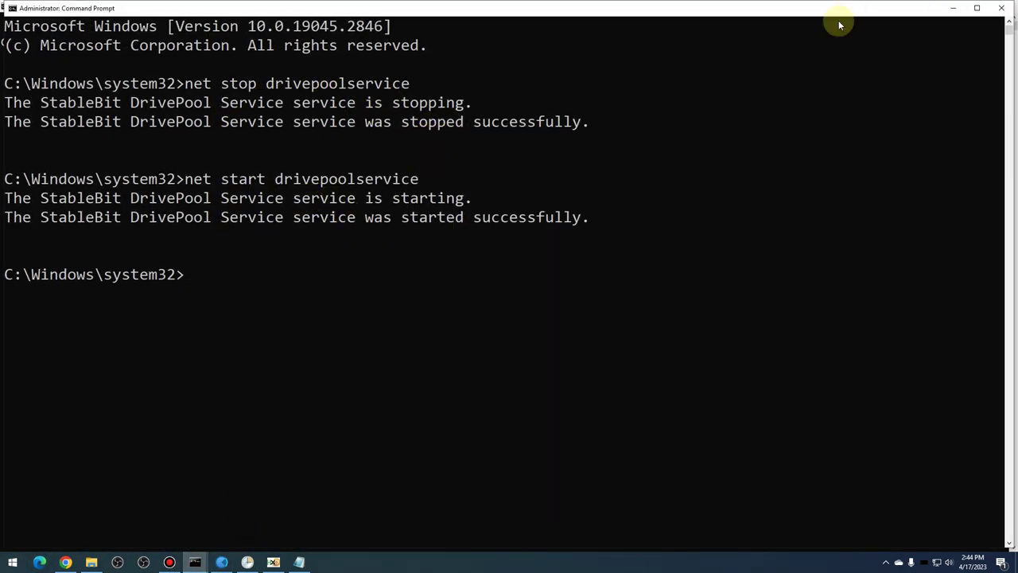
{"action": "left_click", "coordinate": [951, 11]}
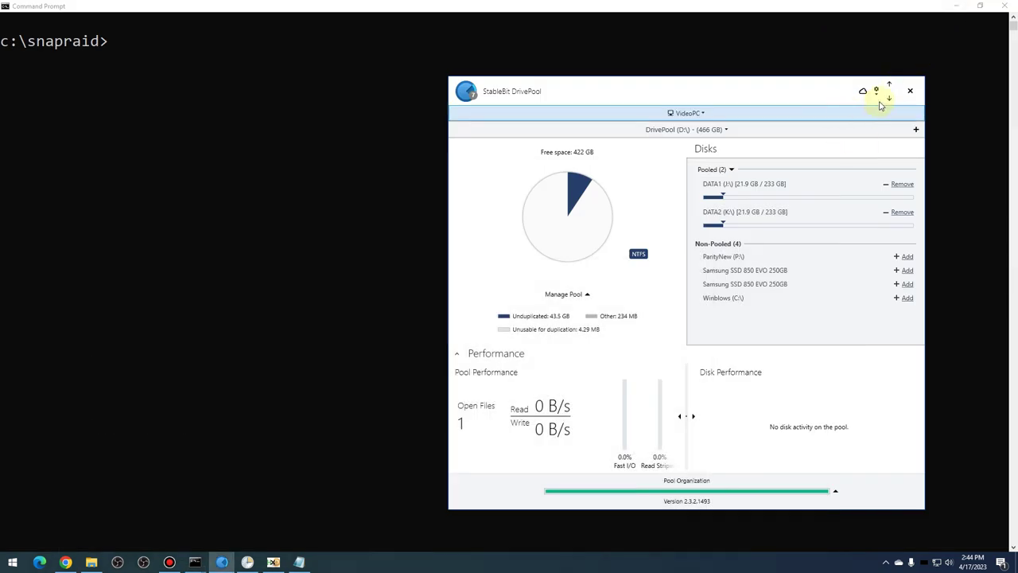
{"action": "left_click", "coordinate": [892, 95]}
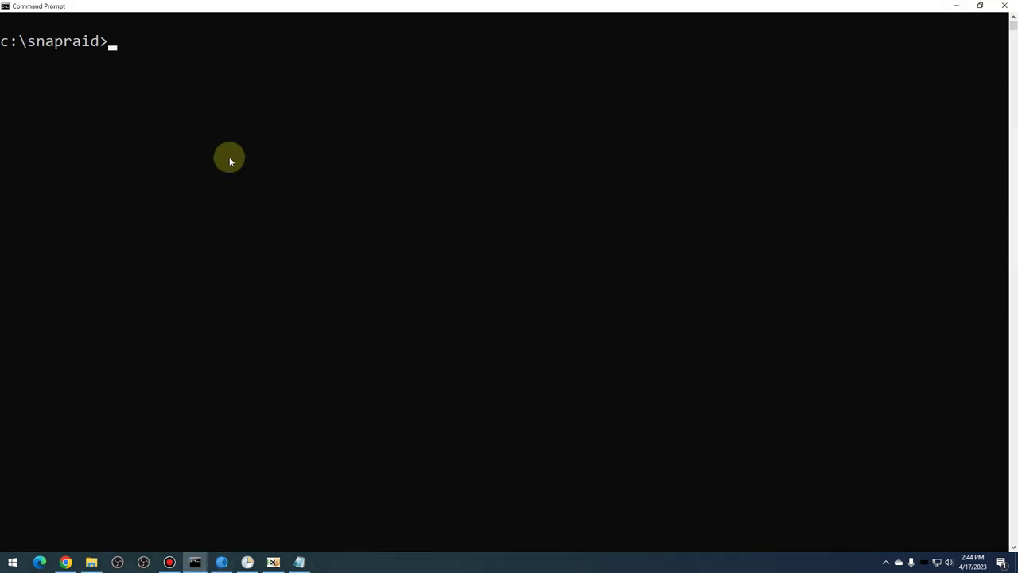
Step: Open Disk Management from the Win+X menu and select the DATA1 (J:) partition on Disk 3
{"action": "right_click", "coordinate": [13, 563]}
{"action": "left_click", "coordinate": [49, 376]}
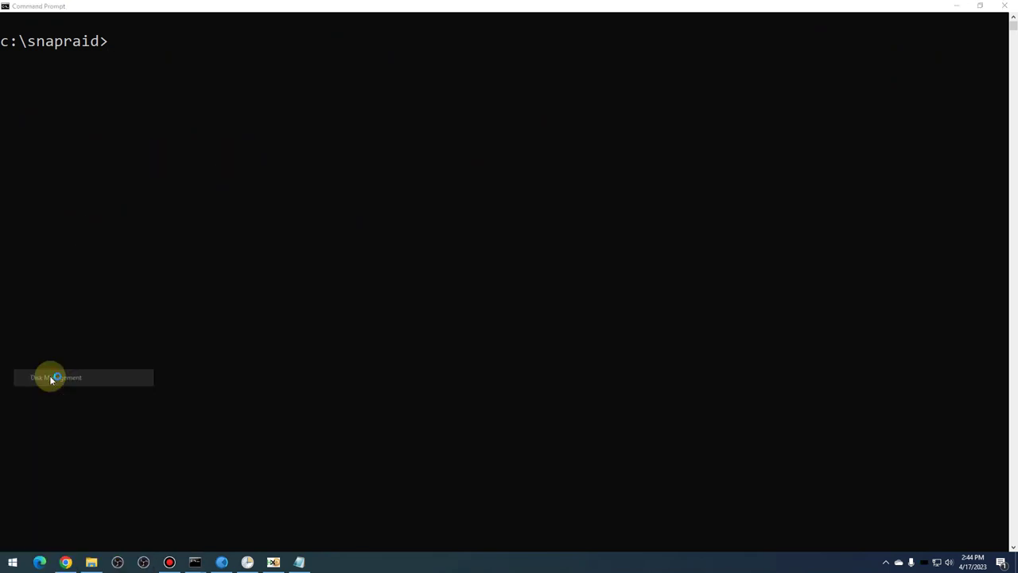
{"action": "left_click_drag", "start_coordinate": [265, 366], "coordinate": [297, 545]}
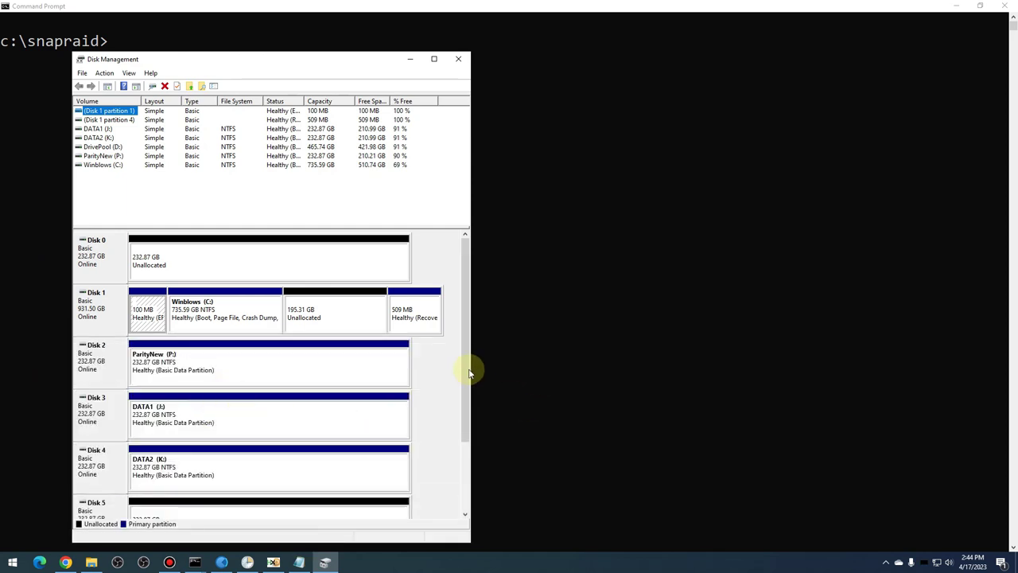
{"action": "left_click_drag", "start_coordinate": [468, 368], "coordinate": [468, 397]}
{"action": "left_click", "coordinate": [305, 374]}
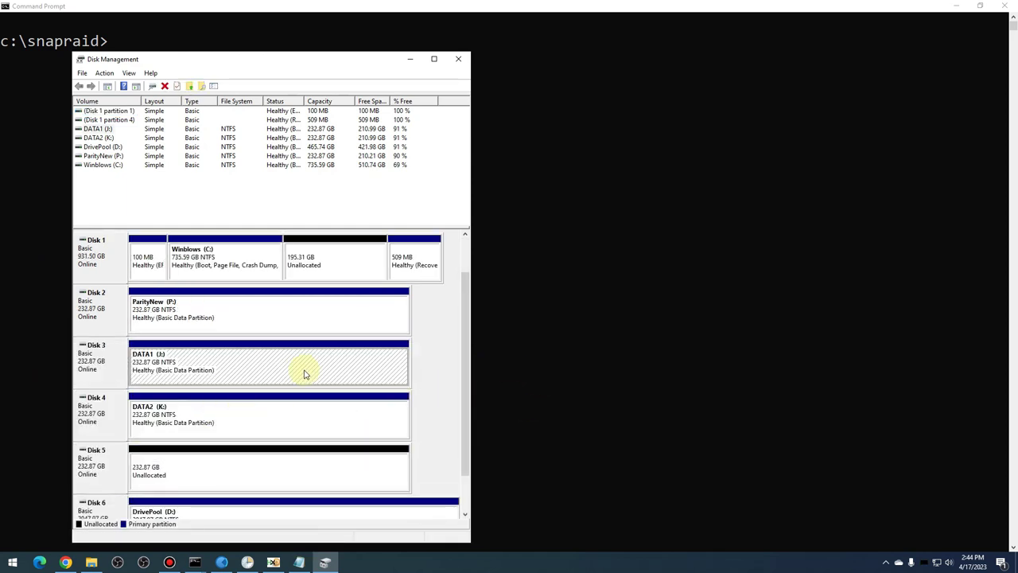
{"action": "left_click", "coordinate": [204, 414]}
{"action": "left_click", "coordinate": [205, 363]}
{"action": "left_click", "coordinate": [210, 428]}
{"action": "left_click", "coordinate": [214, 377]}
Step: Force-delete the DATA1 (J:) volume, leaving Disk 3 unallocated, and check DrivePool shows DATA1 missing
{"action": "right_click", "coordinate": [214, 371]}
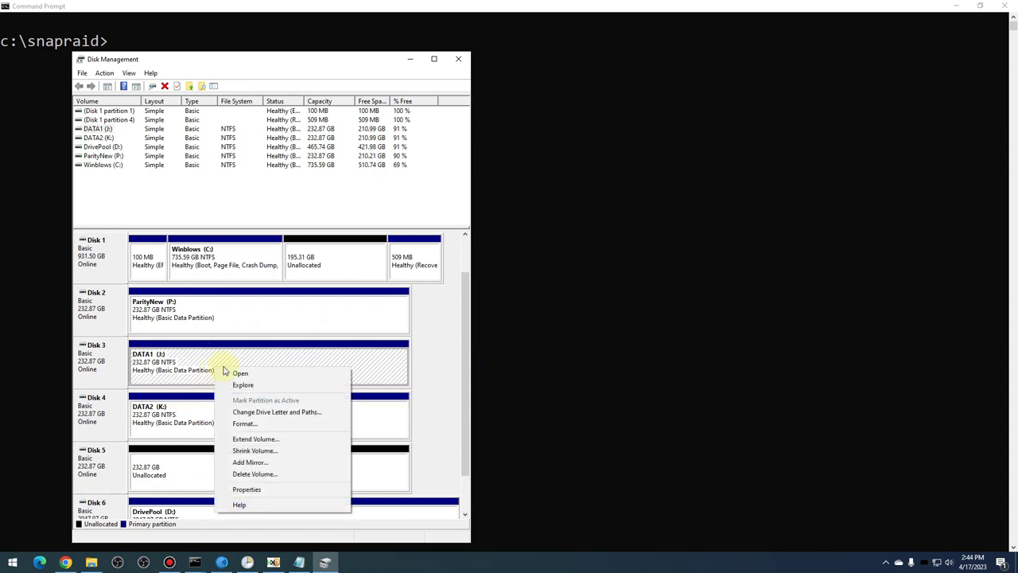
{"action": "left_click", "coordinate": [257, 474]}
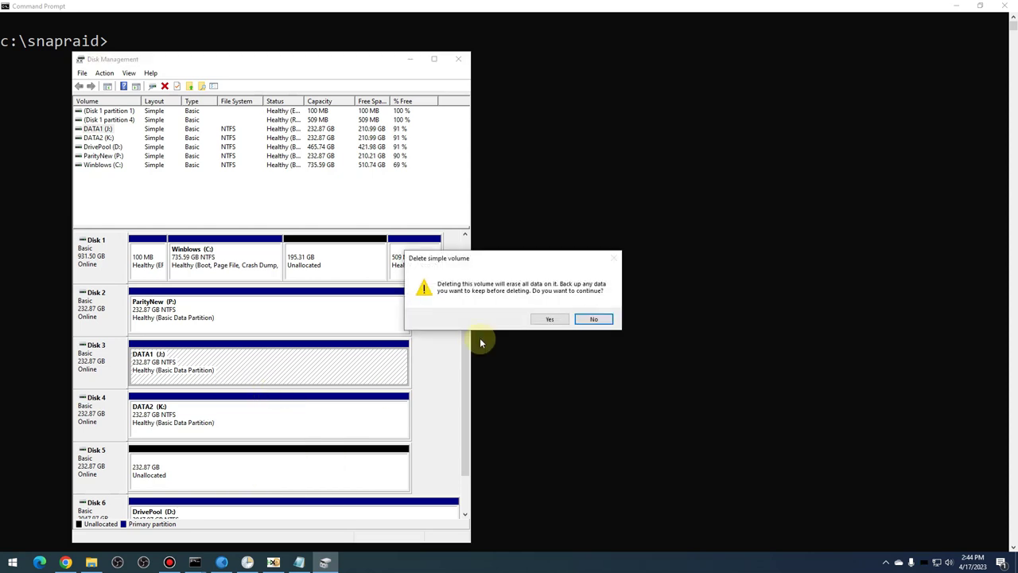
{"action": "left_click", "coordinate": [549, 320]}
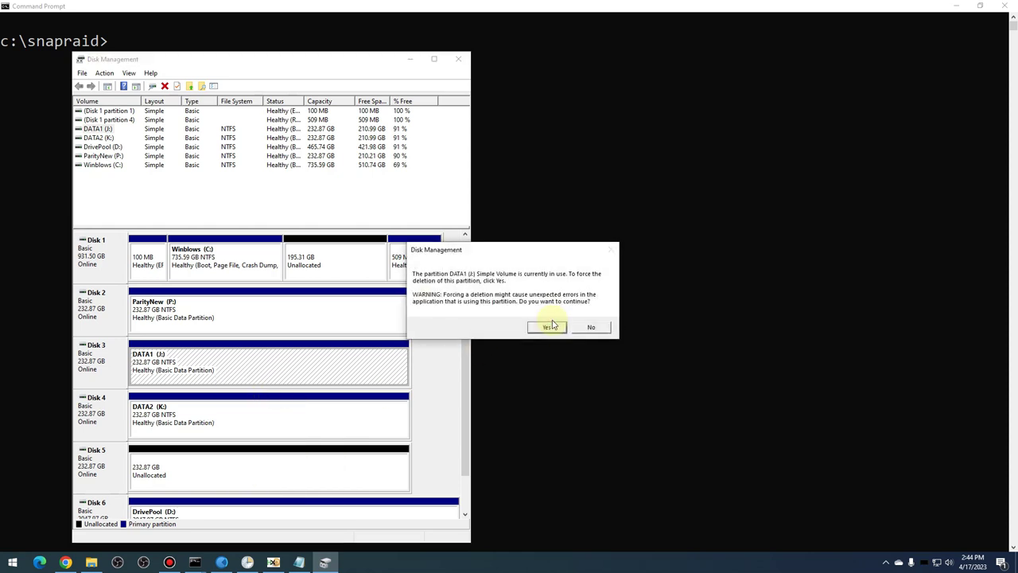
{"action": "left_click", "coordinate": [550, 329]}
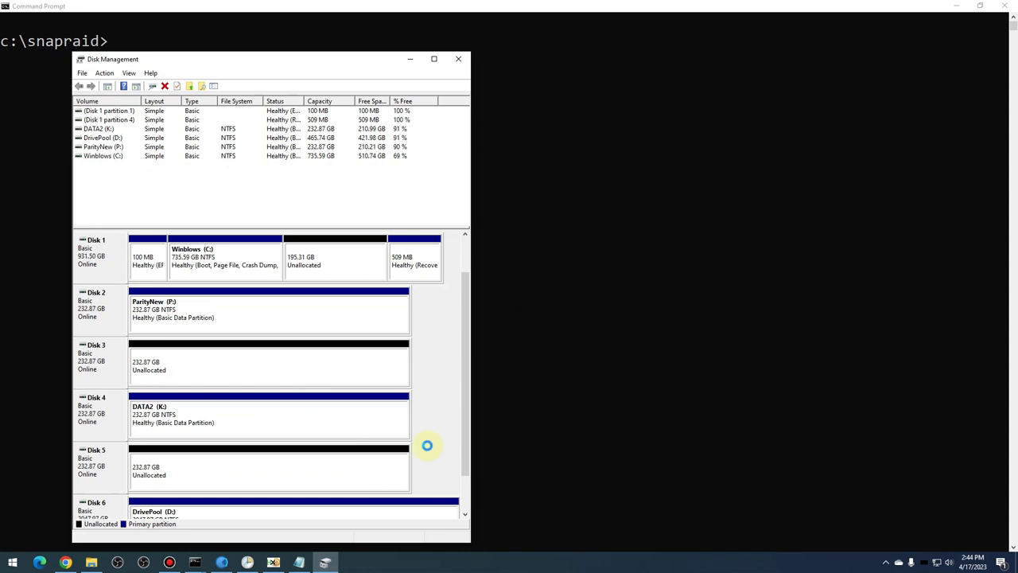
{"action": "left_click", "coordinate": [222, 563]}
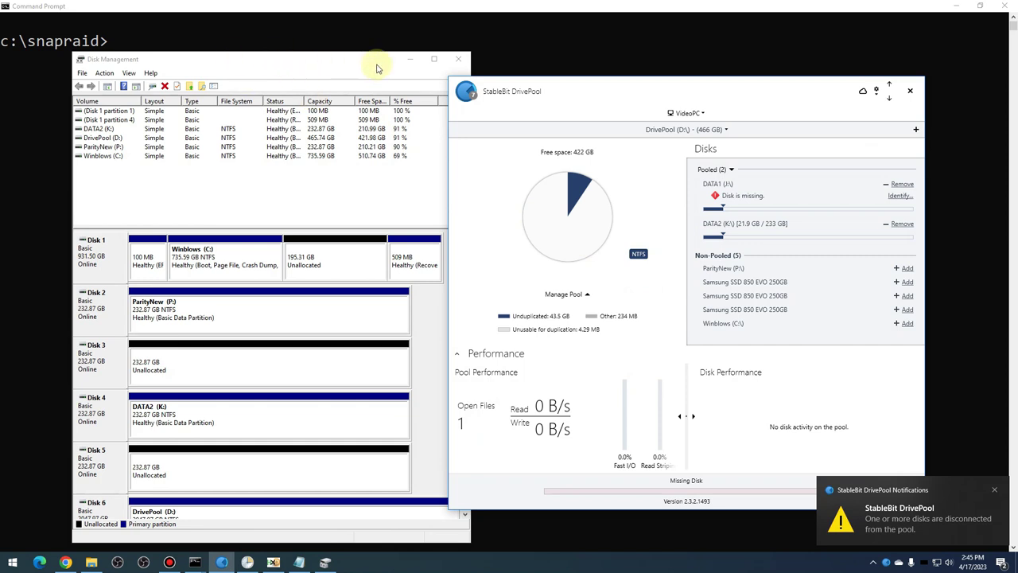
Step: Remove the missing DATA1 disk from the pool, leaving 233 GB of DATA2 only
{"action": "left_click", "coordinate": [410, 59]}
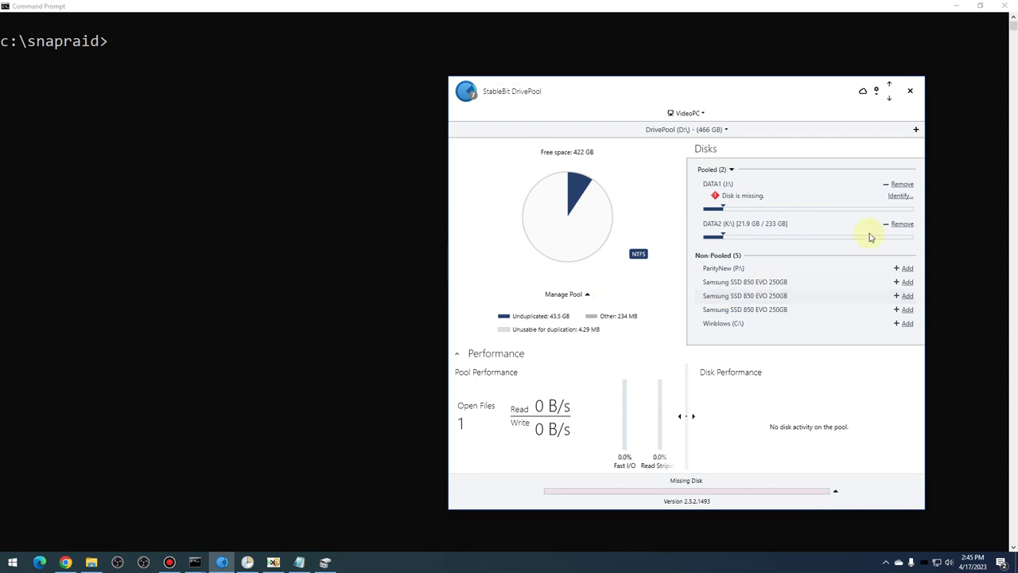
{"action": "left_click", "coordinate": [901, 187]}
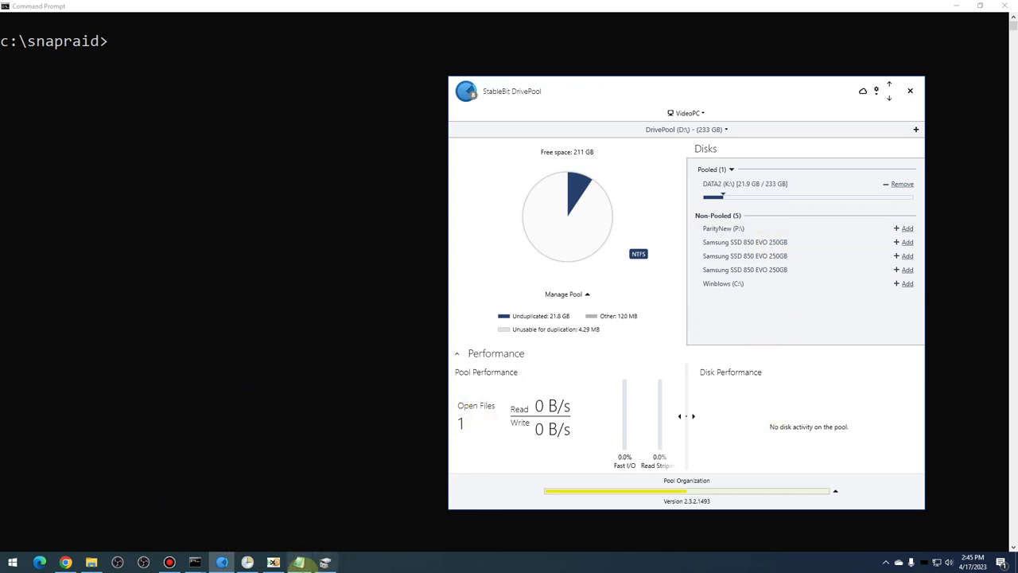
{"action": "mouse_move", "coordinate": [195, 562]}
{"action": "left_click", "coordinate": [239, 519]}
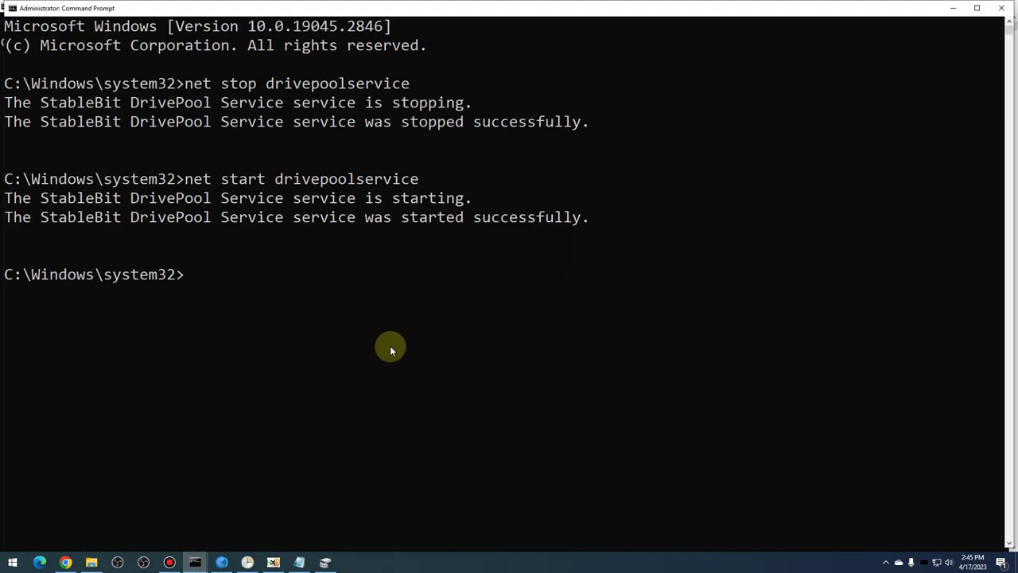
Step: Stop the DrivePool service with 'net stop drivepoolservice', then minimize DrivePool and the admin prompt
{"action": "type", "text": "nets"}
{"action": "key", "text": "BackSpace"}
{"action": "type", "text": "stop drivepoolservice"}
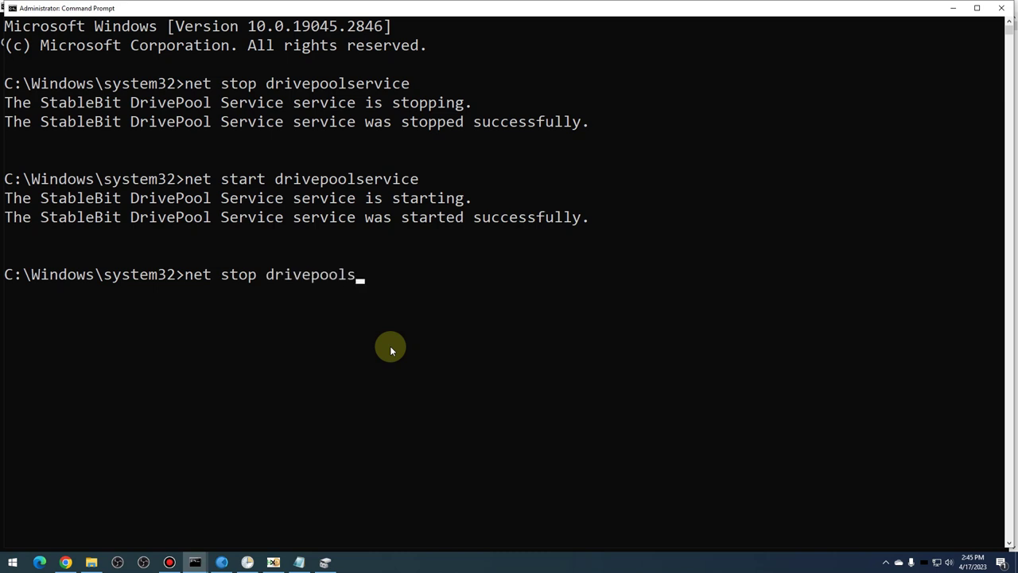
{"action": "key", "text": "Return"}
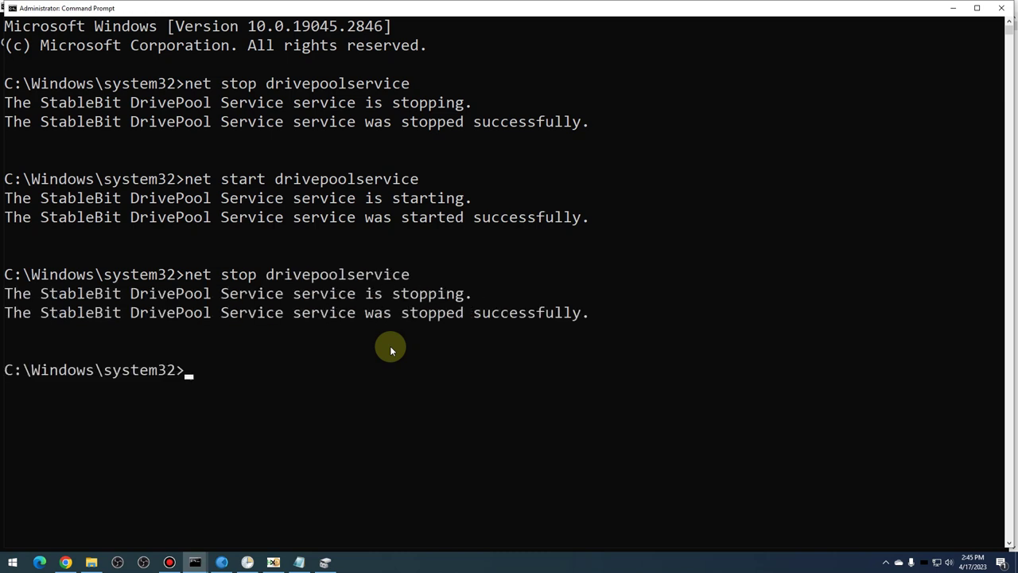
{"action": "left_click", "coordinate": [222, 563]}
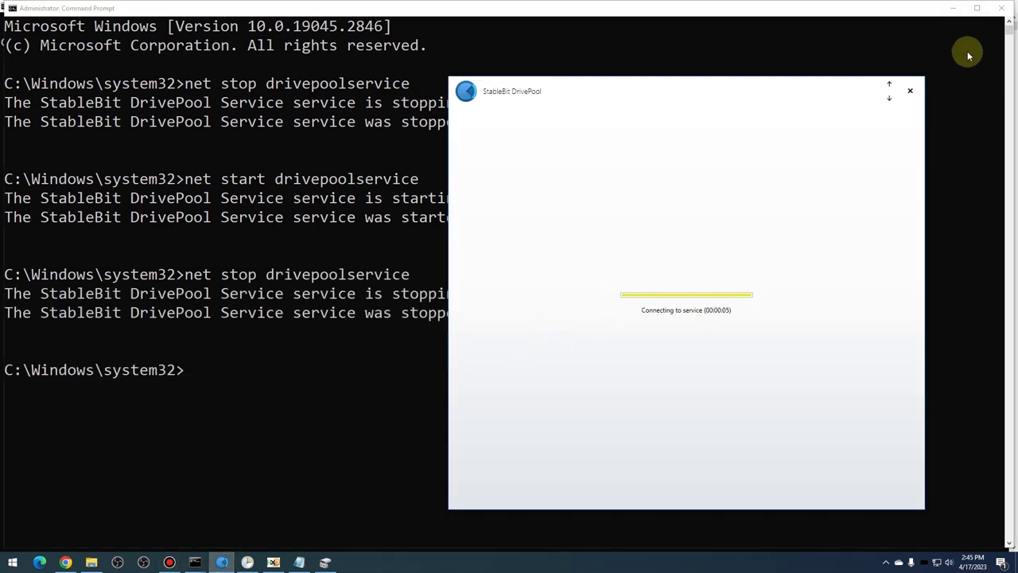
{"action": "left_click", "coordinate": [888, 97]}
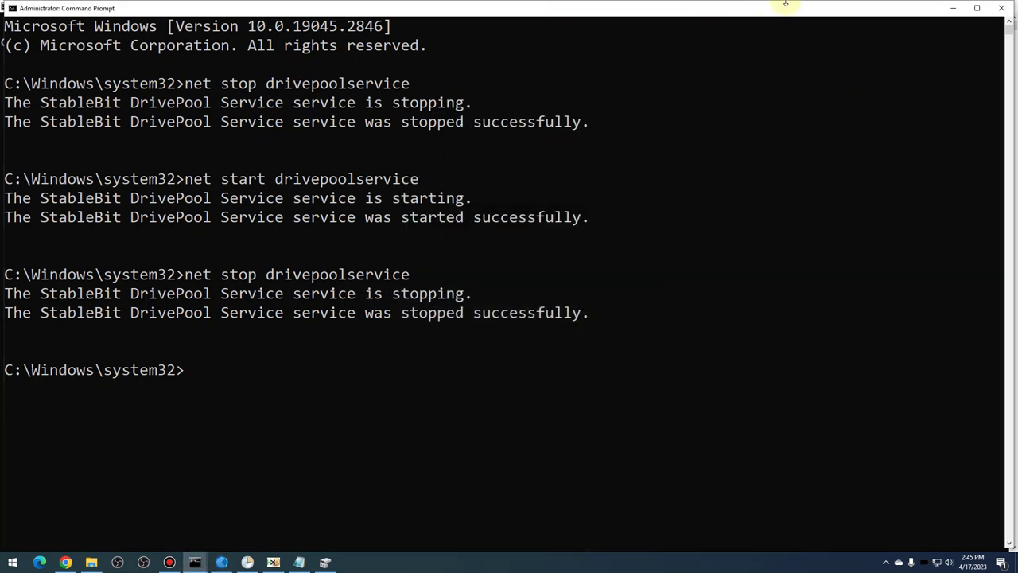
{"action": "left_click", "coordinate": [957, 9]}
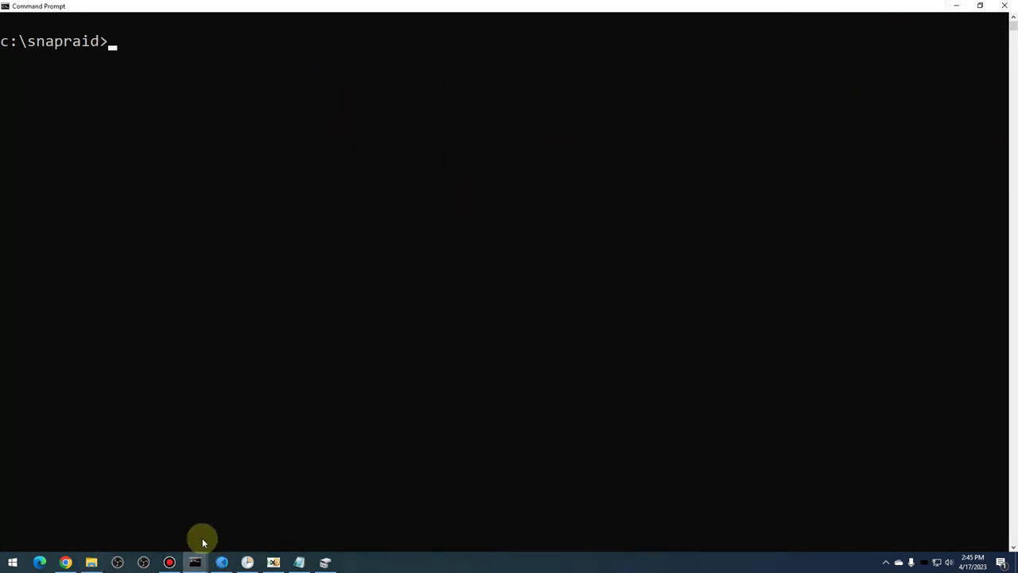
Step: Inspect the Snapraid Scrub task in Task Scheduler, then minimize it
{"action": "left_click", "coordinate": [248, 562]}
{"action": "left_click", "coordinate": [242, 193]}
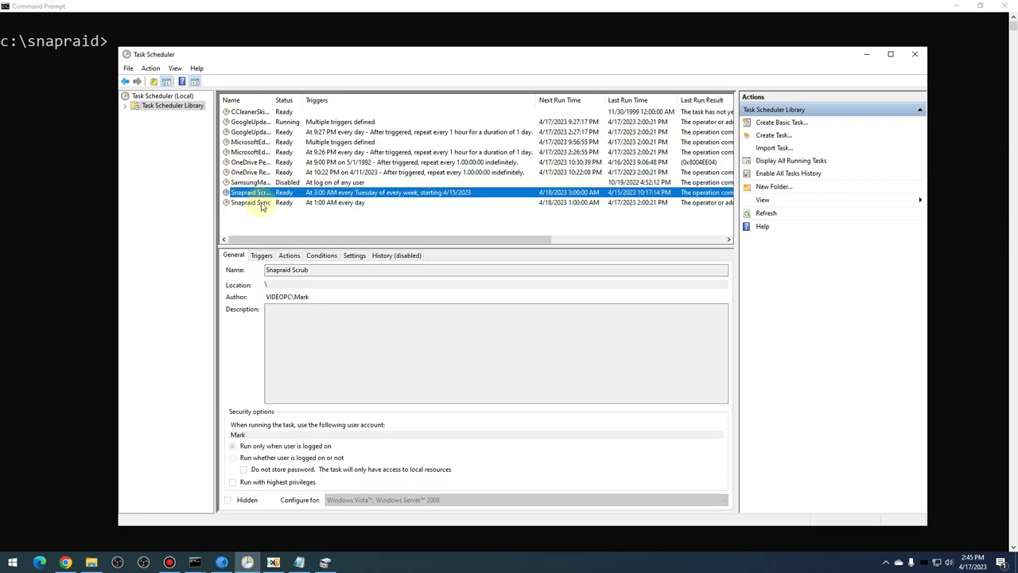
{"action": "double_click", "coordinate": [255, 194]}
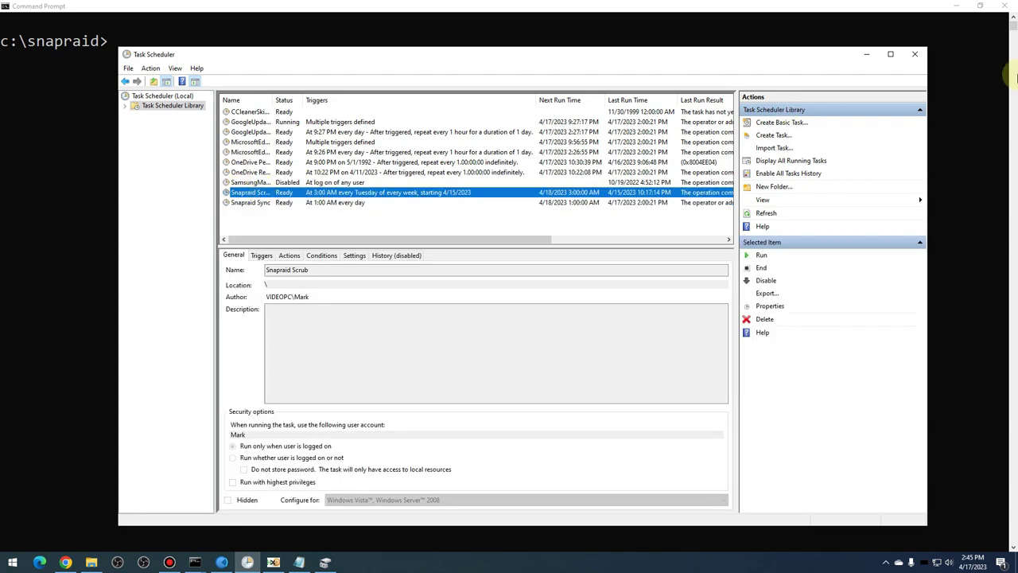
{"action": "left_click", "coordinate": [865, 56]}
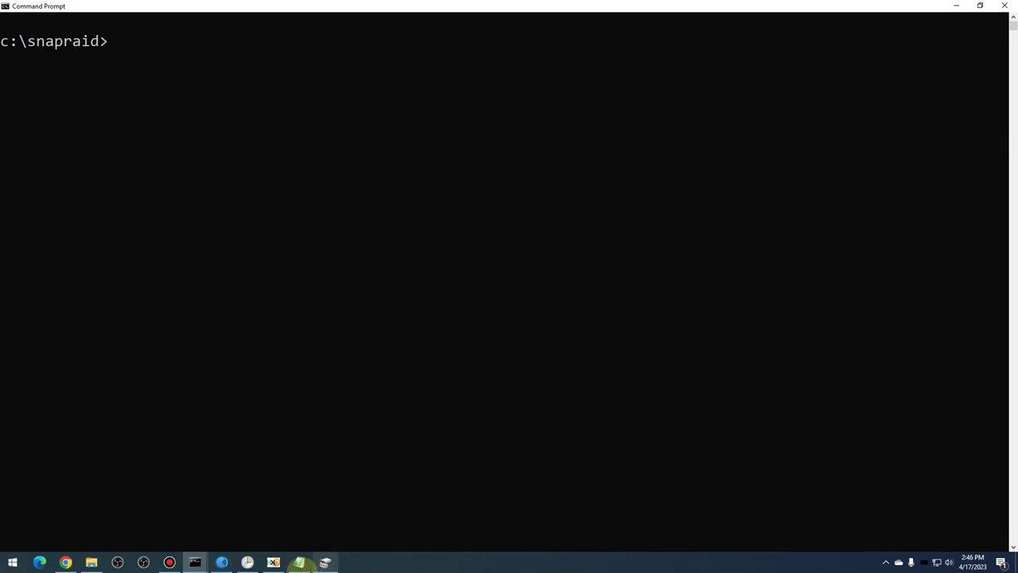
Step: Start a New Simple Volume on Disk 0's unallocated space, using the full size
{"action": "left_click", "coordinate": [325, 562]}
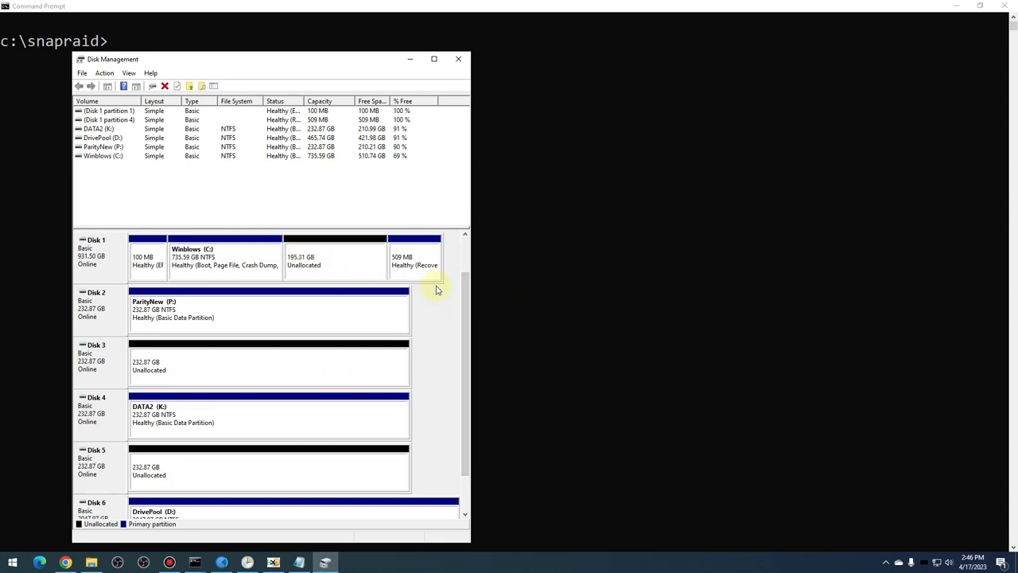
{"action": "left_click", "coordinate": [466, 261]}
{"action": "left_click", "coordinate": [279, 270]}
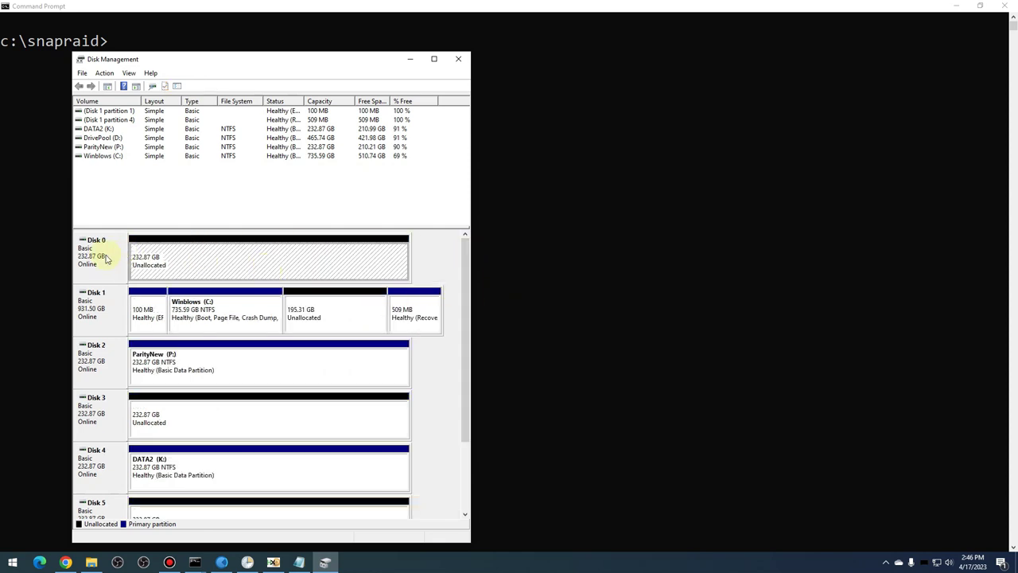
{"action": "right_click", "coordinate": [164, 256]}
{"action": "left_click", "coordinate": [198, 260]}
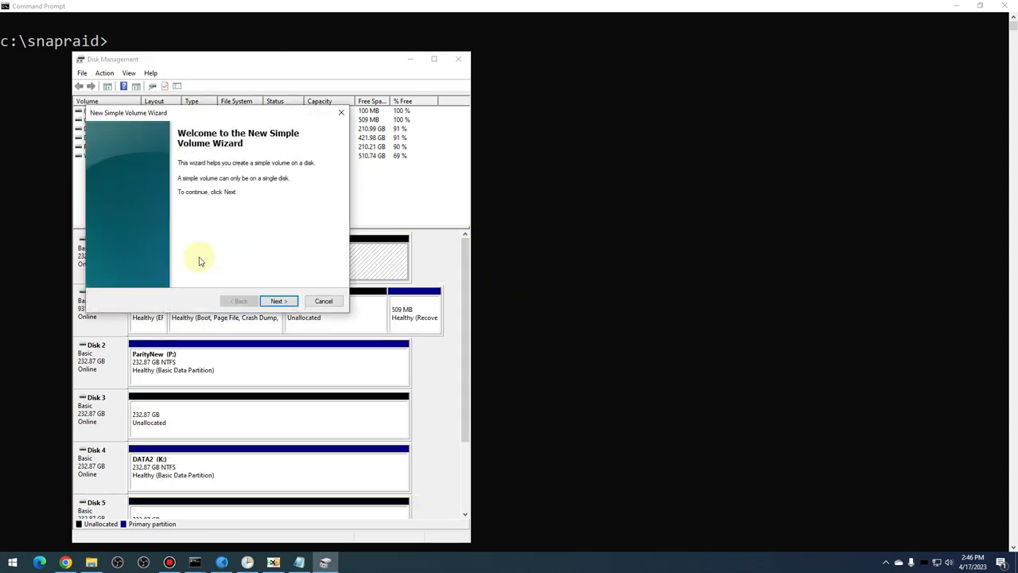
{"action": "left_click", "coordinate": [278, 301]}
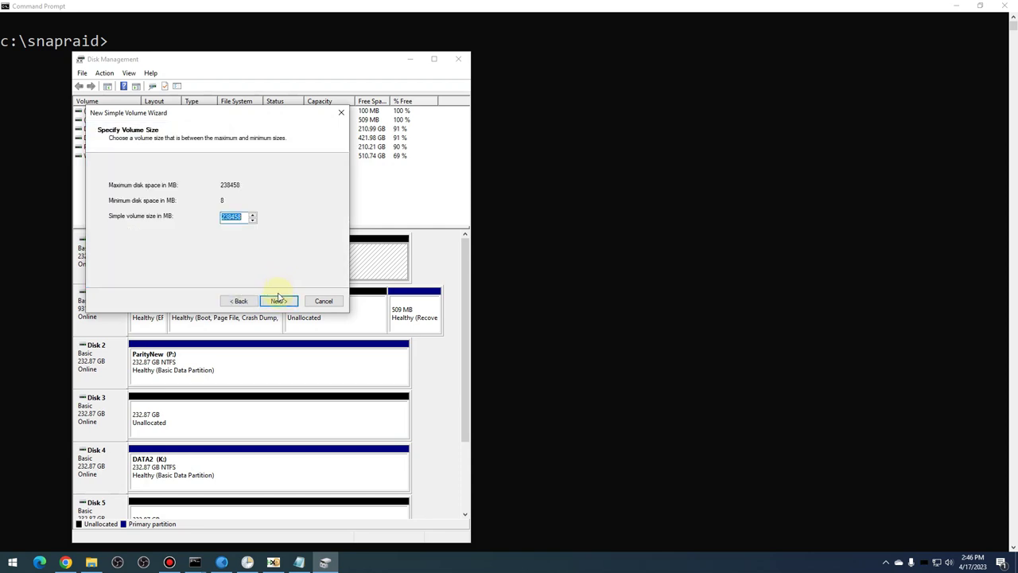
{"action": "left_click", "coordinate": [278, 300]}
Step: Assign drive letter J, label the NTFS volume DATA1, and finish quick-formatting it
{"action": "left_click", "coordinate": [268, 188]}
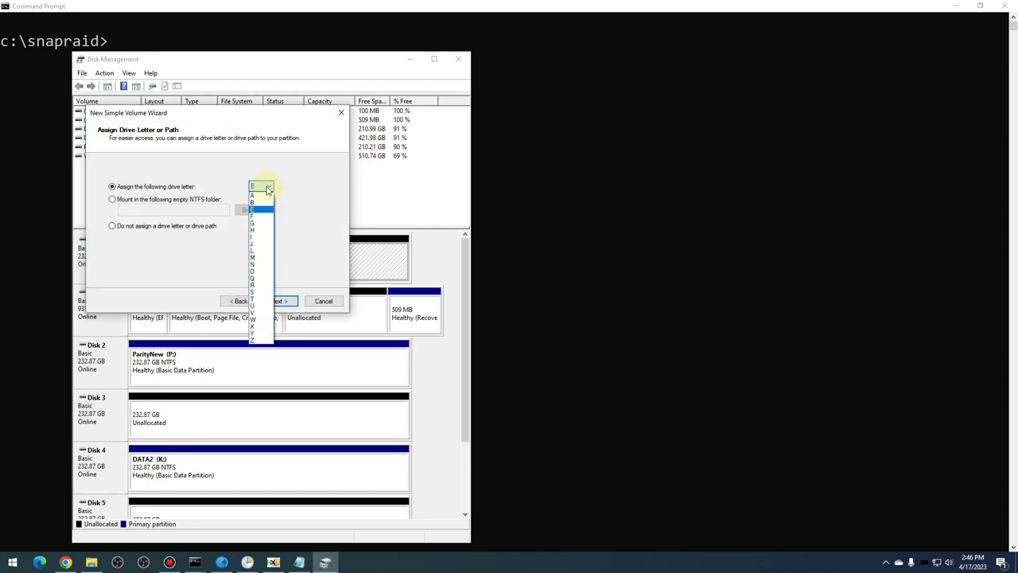
{"action": "left_click", "coordinate": [263, 243]}
{"action": "left_click", "coordinate": [280, 301]}
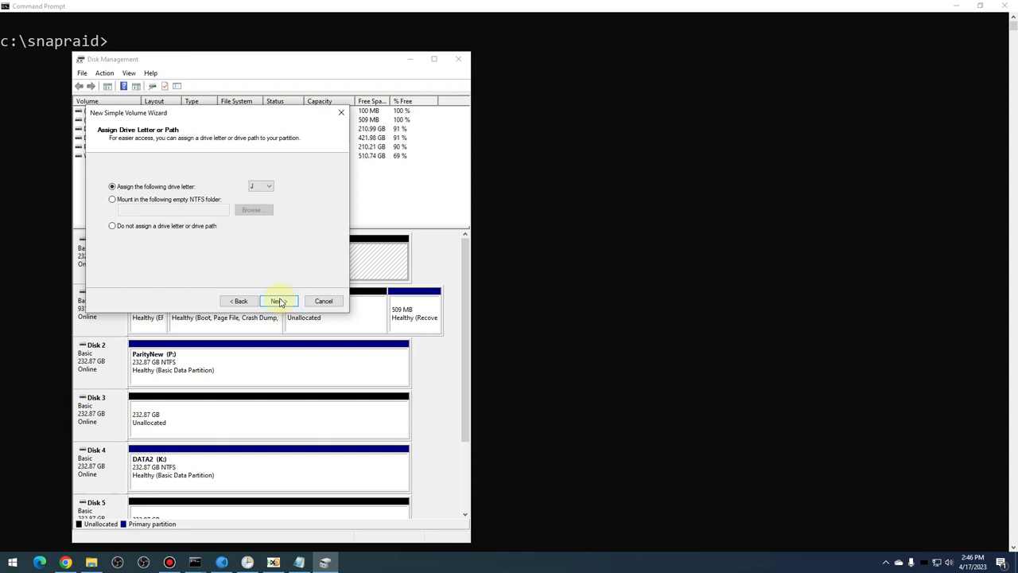
{"action": "left_click", "coordinate": [279, 301]}
{"action": "left_click", "coordinate": [247, 239]}
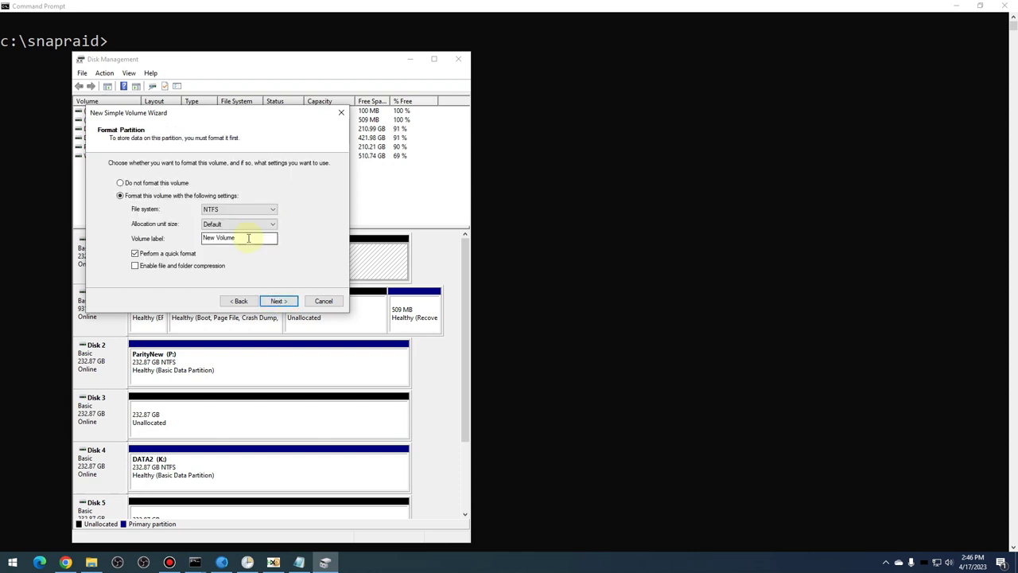
{"action": "left_click_drag", "start_coordinate": [246, 238], "coordinate": [204, 223]}
{"action": "type", "text": "DATA1"}
{"action": "left_click", "coordinate": [279, 301]}
{"action": "left_click", "coordinate": [279, 301]}
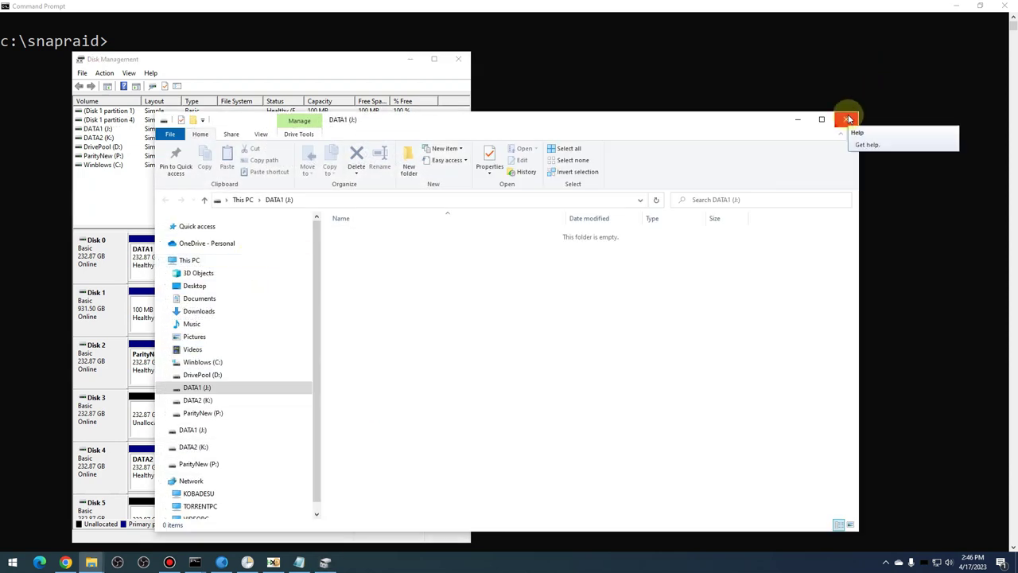
Step: Close the empty DATA1 (J:) window and look at the StableBit DrivePool window
{"action": "left_click", "coordinate": [847, 119]}
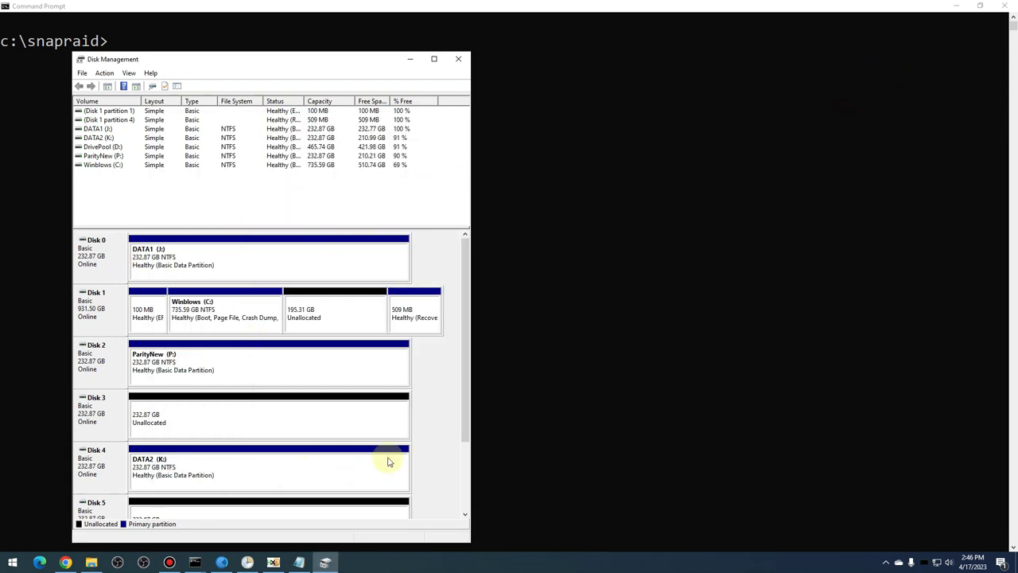
{"action": "mouse_move", "coordinate": [305, 561]}
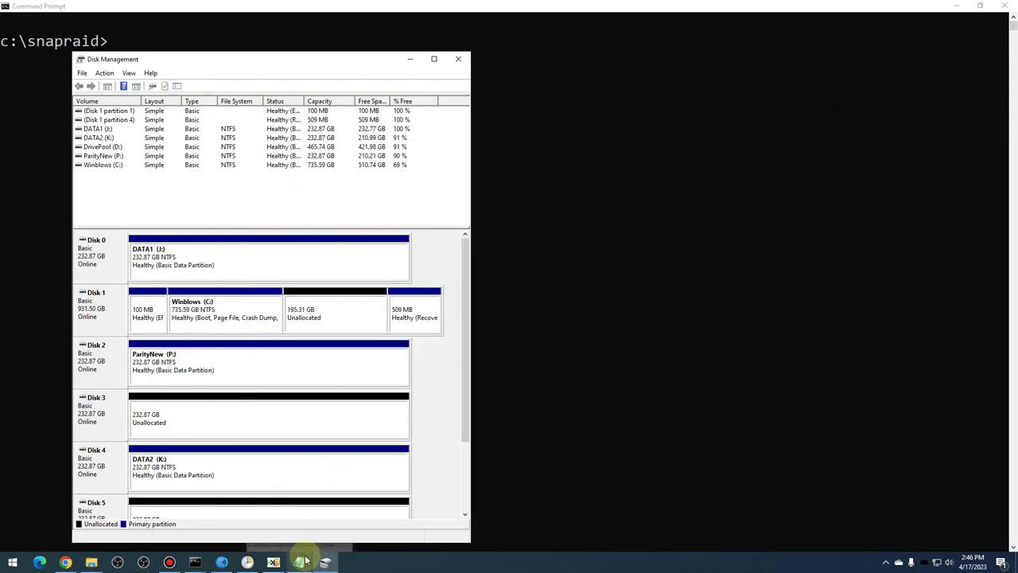
{"action": "left_click", "coordinate": [224, 565]}
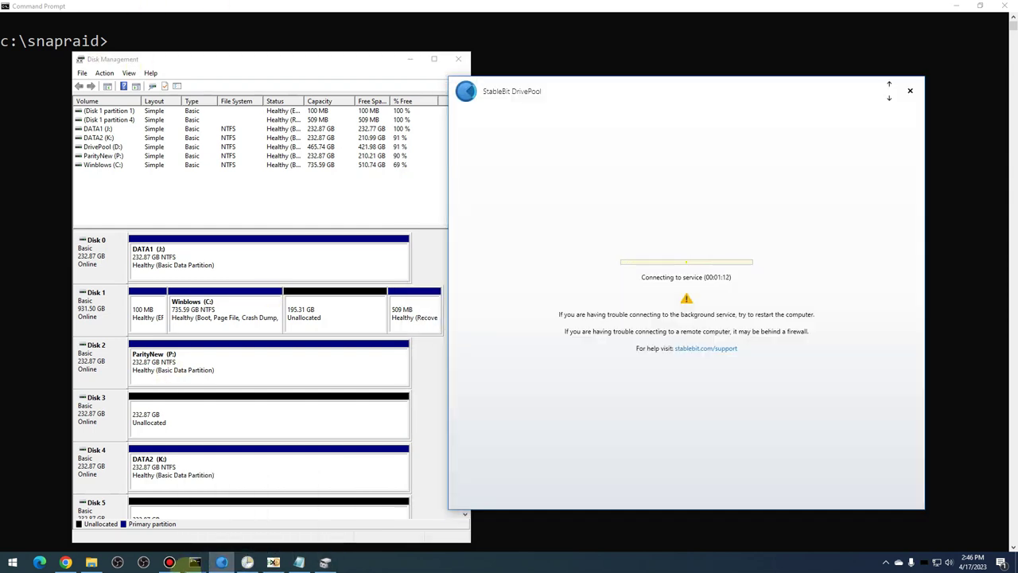
Step: Run net start drivepoolservice at the admin prompt, then reopen DrivePool
{"action": "left_click", "coordinate": [200, 565]}
{"action": "left_click", "coordinate": [333, 374]}
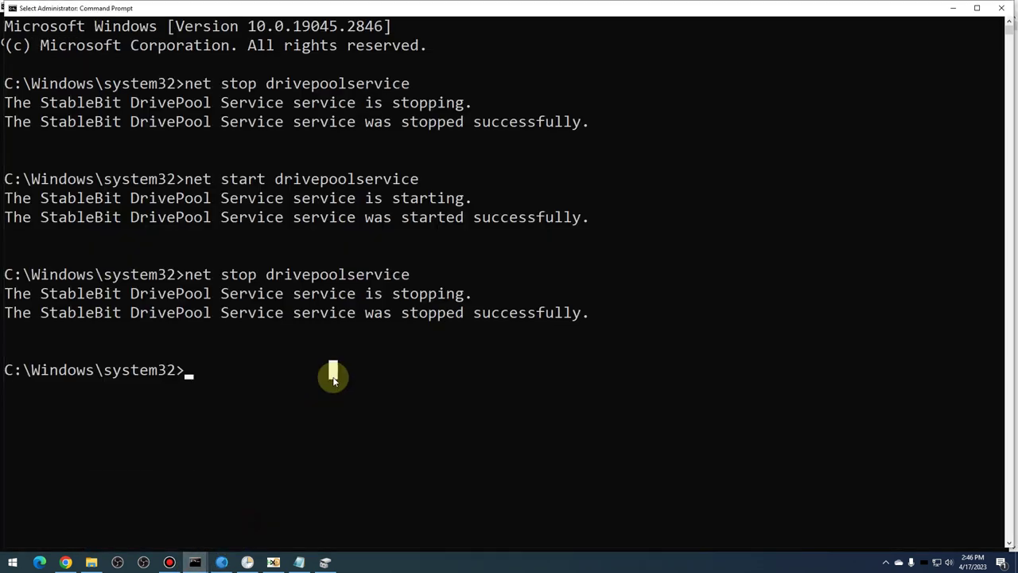
{"action": "key", "text": "Escape"}
{"action": "type", "text": "ne"}
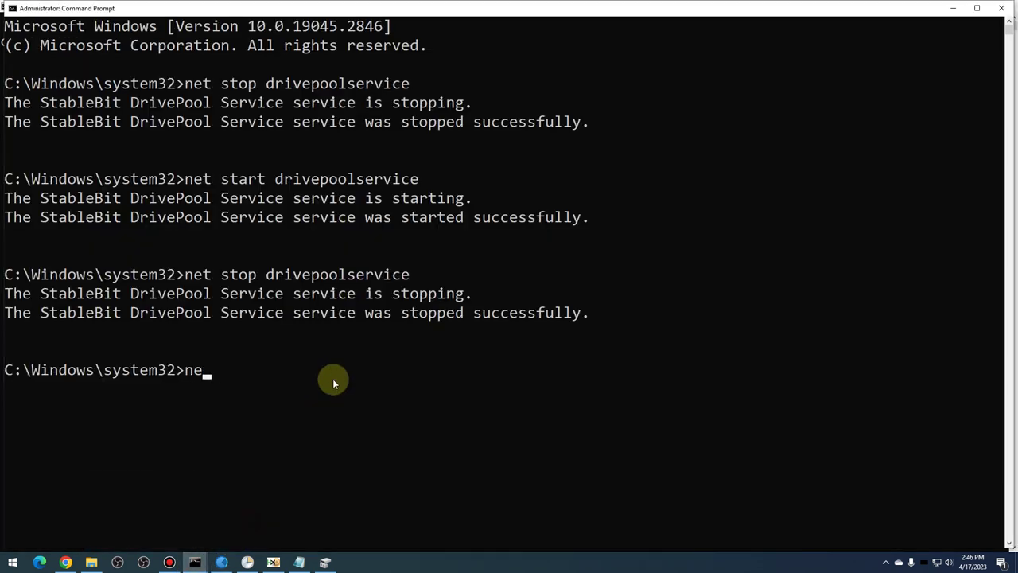
{"action": "type", "text": "t start drivepoolservice"}
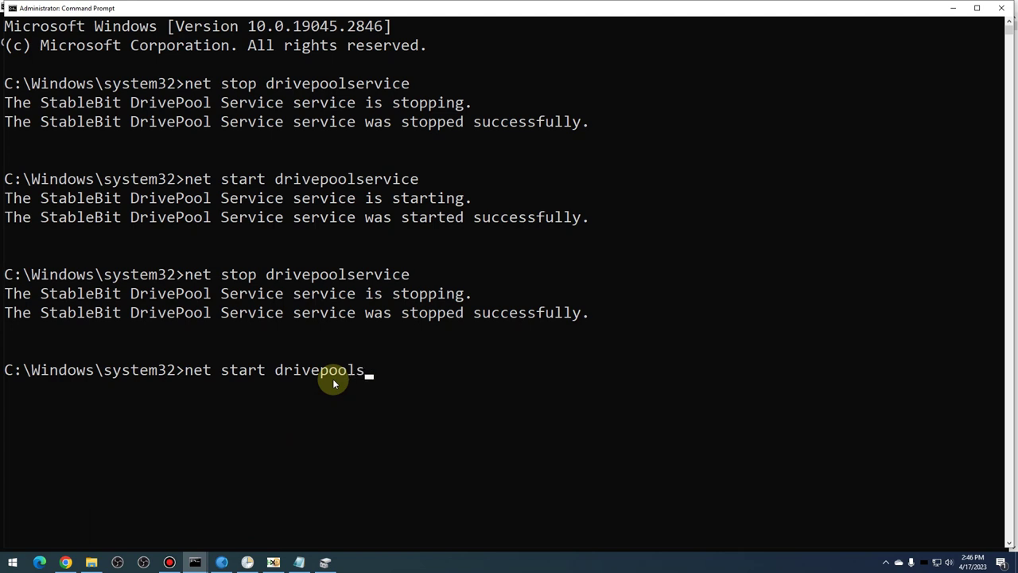
{"action": "key", "text": "Return"}
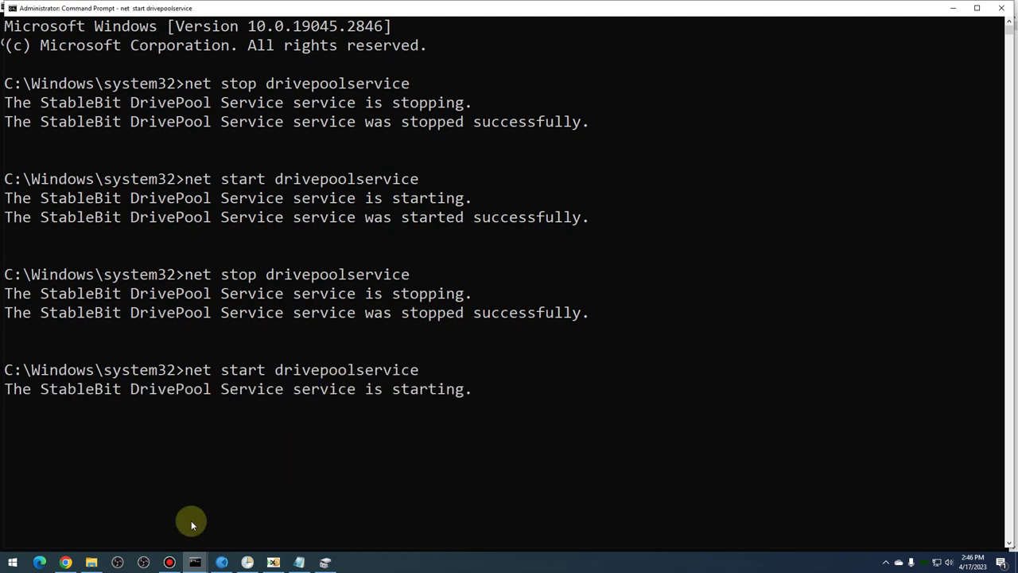
{"action": "left_click", "coordinate": [222, 563]}
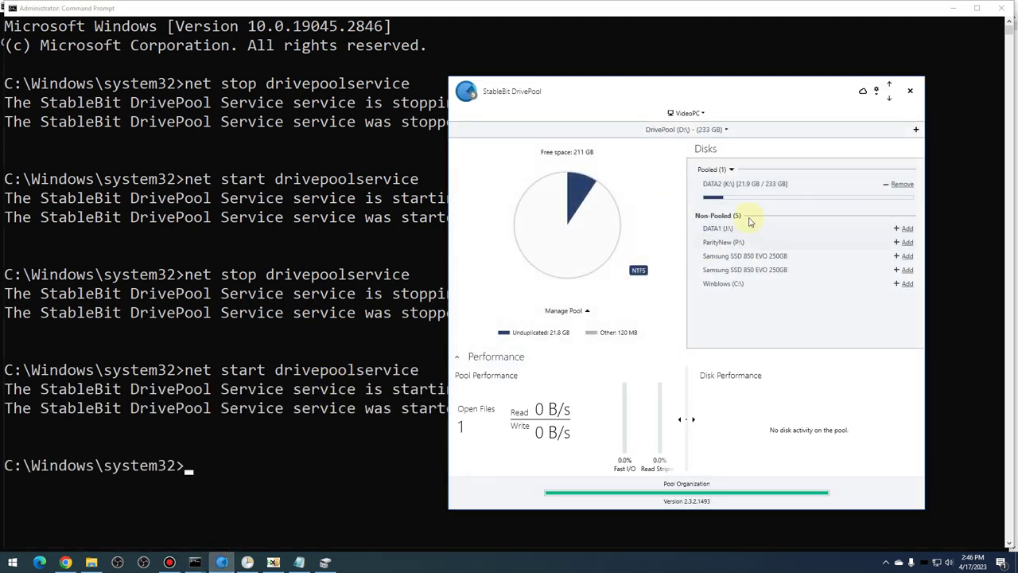
Step: Add the non-pooled DATA1 (J:) disk to the pool beside DATA2
{"action": "left_click", "coordinate": [908, 229]}
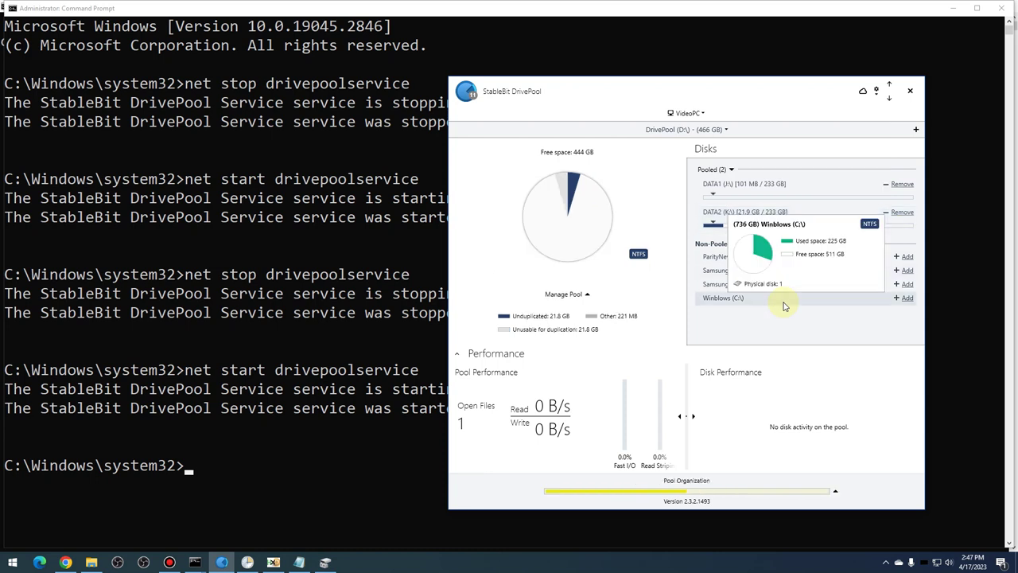
{"action": "left_click", "coordinate": [262, 449]}
Step: Stop the service with net stop drivepoolservice, minimize DrivePool, and restore File Explorer
{"action": "type", "text": "net st"}
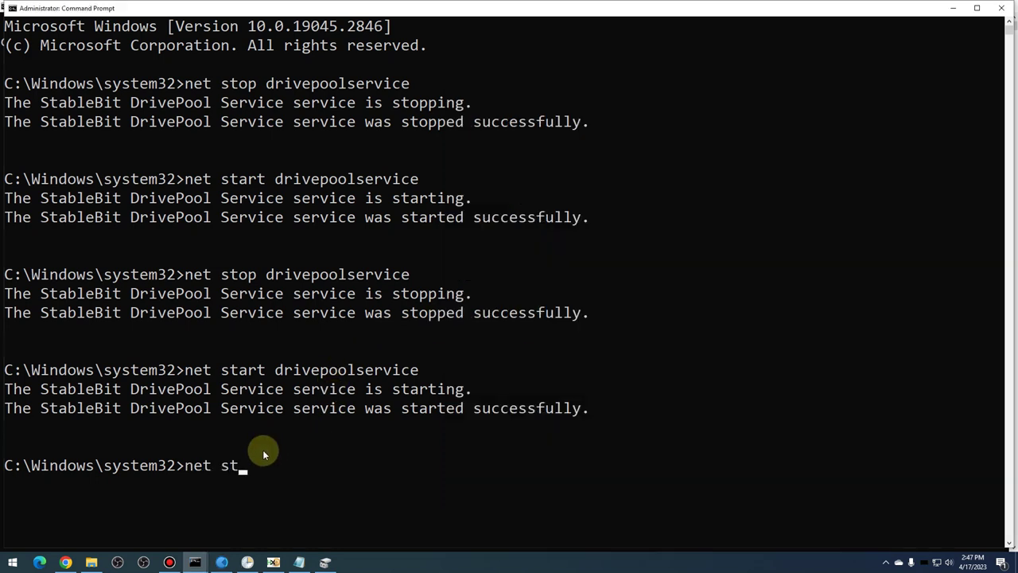
{"action": "type", "text": "op drivepoolservice"}
{"action": "key", "text": "Return"}
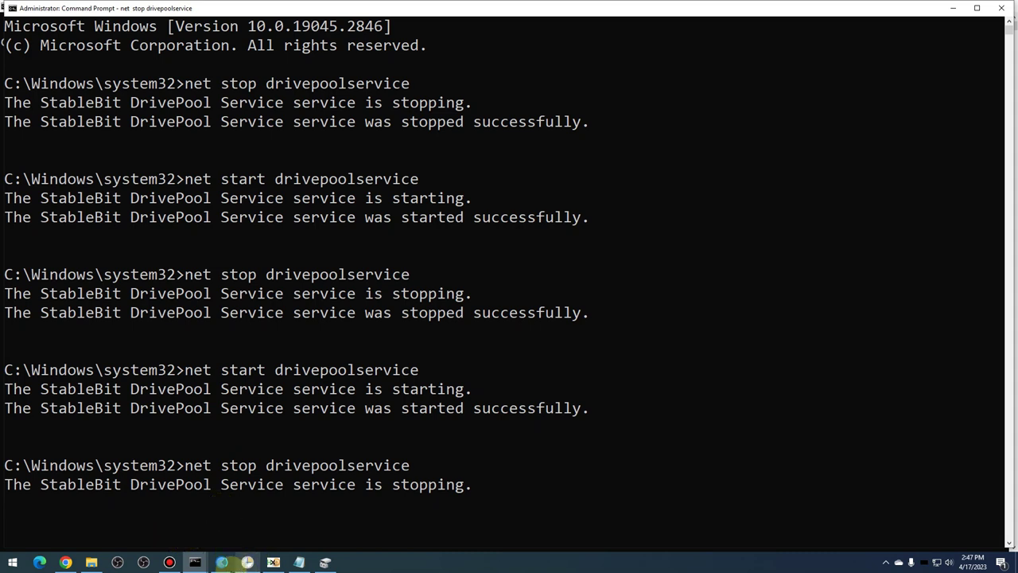
{"action": "left_click", "coordinate": [222, 562]}
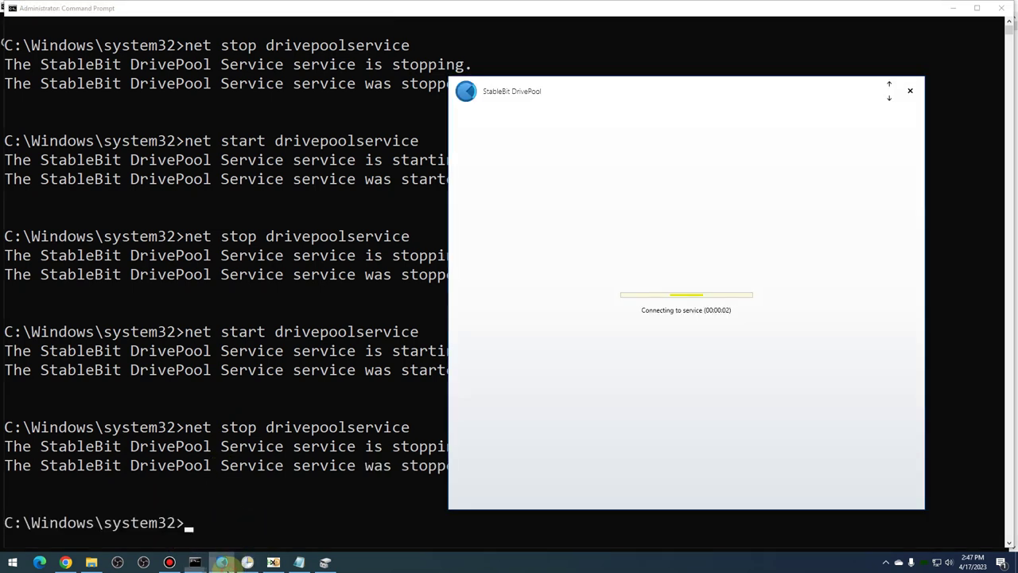
{"action": "left_click", "coordinate": [889, 98]}
{"action": "left_click", "coordinate": [91, 563]}
Step: Copy the full path of the PoolPart folder on DATA1 (J:), then go to Windows (C:)
{"action": "left_click", "coordinate": [170, 359]}
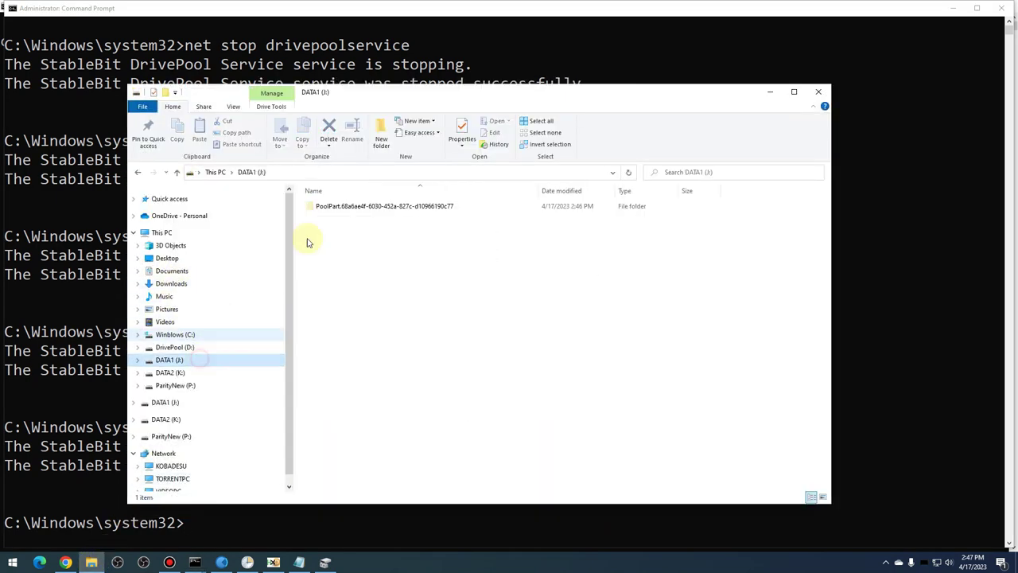
{"action": "left_click", "coordinate": [418, 206]}
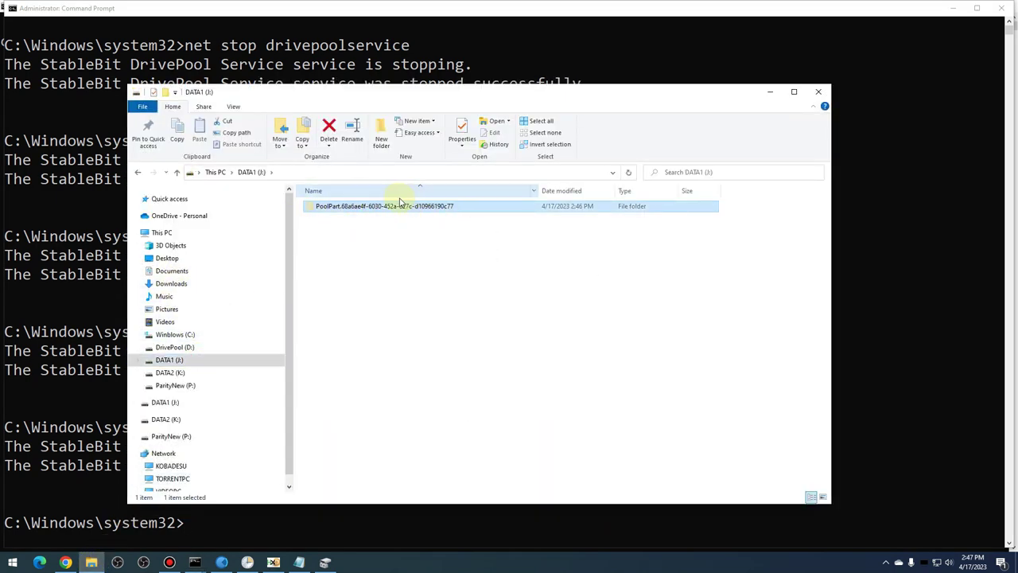
{"action": "double_click", "coordinate": [354, 206]}
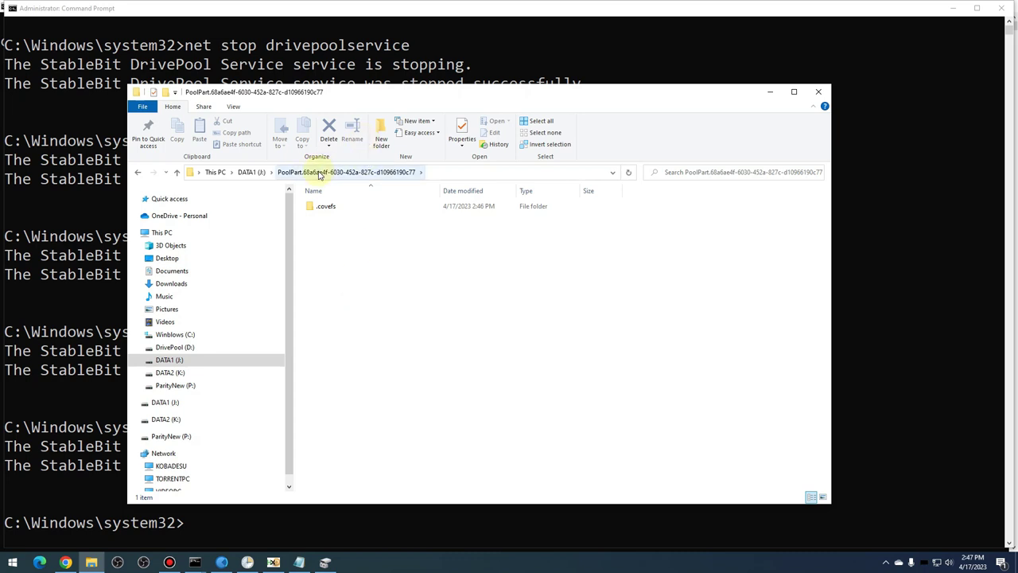
{"action": "left_click", "coordinate": [223, 360]}
{"action": "double_click", "coordinate": [374, 207]}
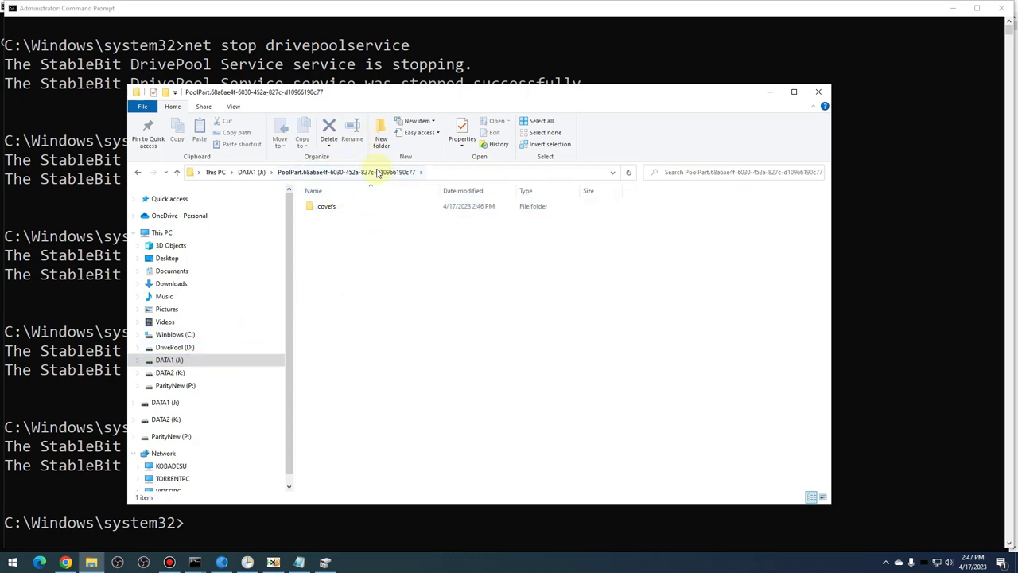
{"action": "right_click", "coordinate": [389, 176]}
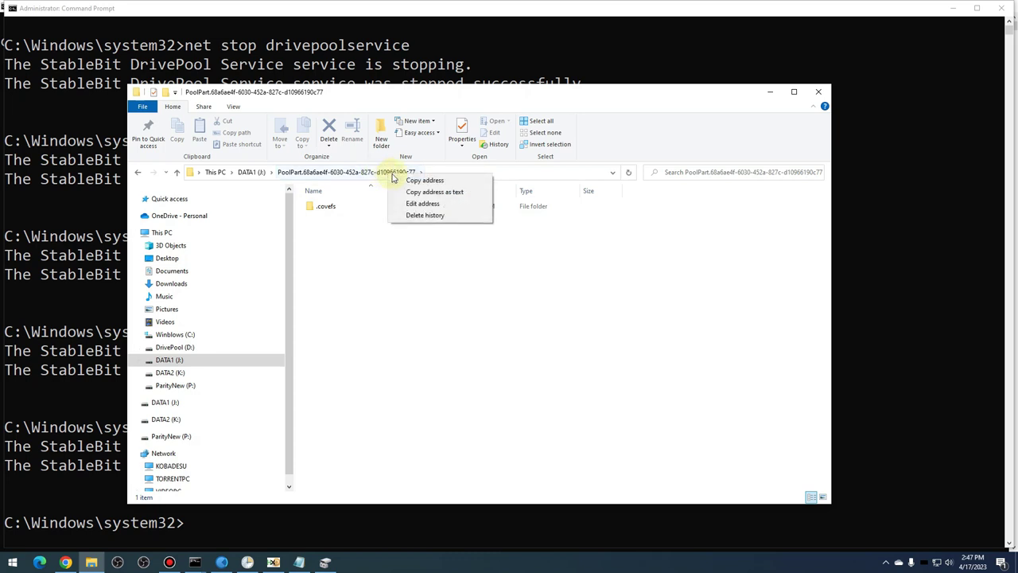
{"action": "left_click", "coordinate": [404, 177]}
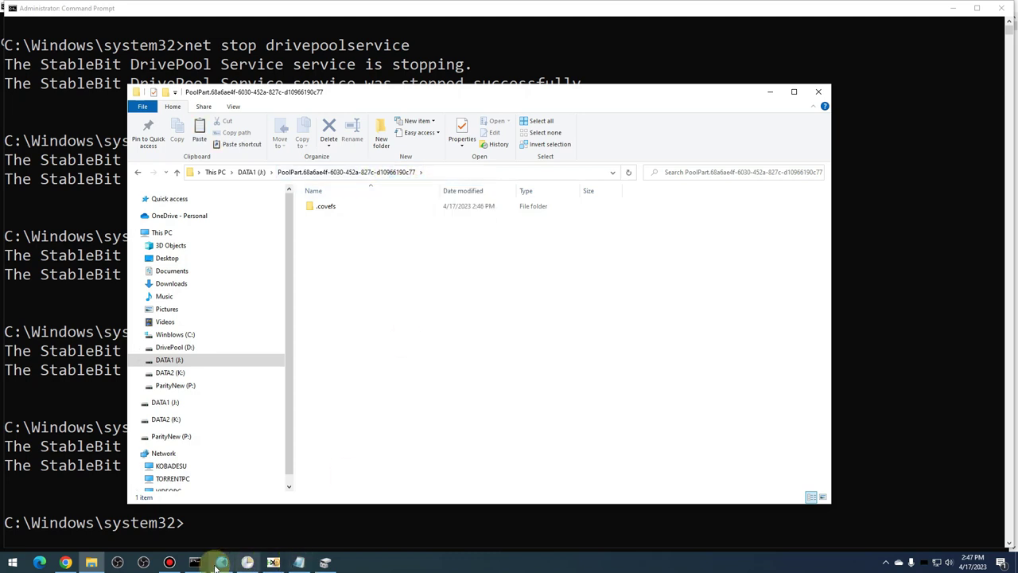
{"action": "left_click", "coordinate": [179, 335]}
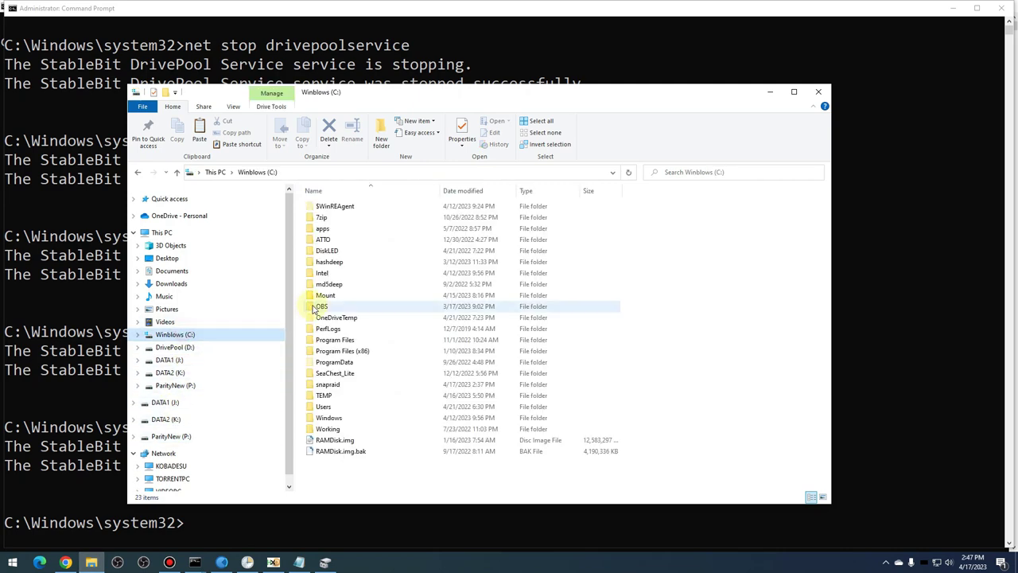
Step: Open C:\snapraid\snapraid.conf and add a data line with the pasted PoolPart path
{"action": "double_click", "coordinate": [326, 386]}
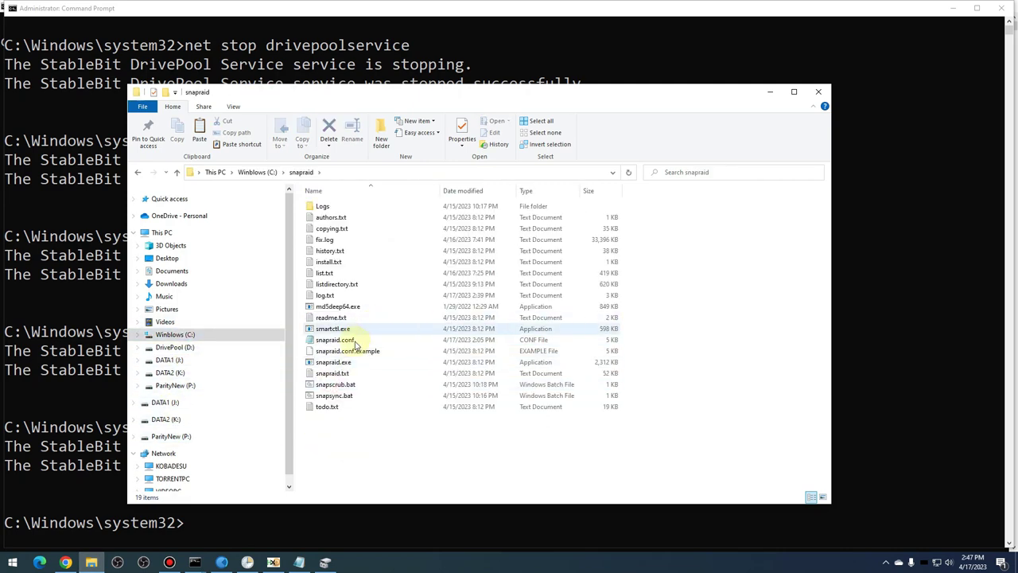
{"action": "double_click", "coordinate": [350, 341]}
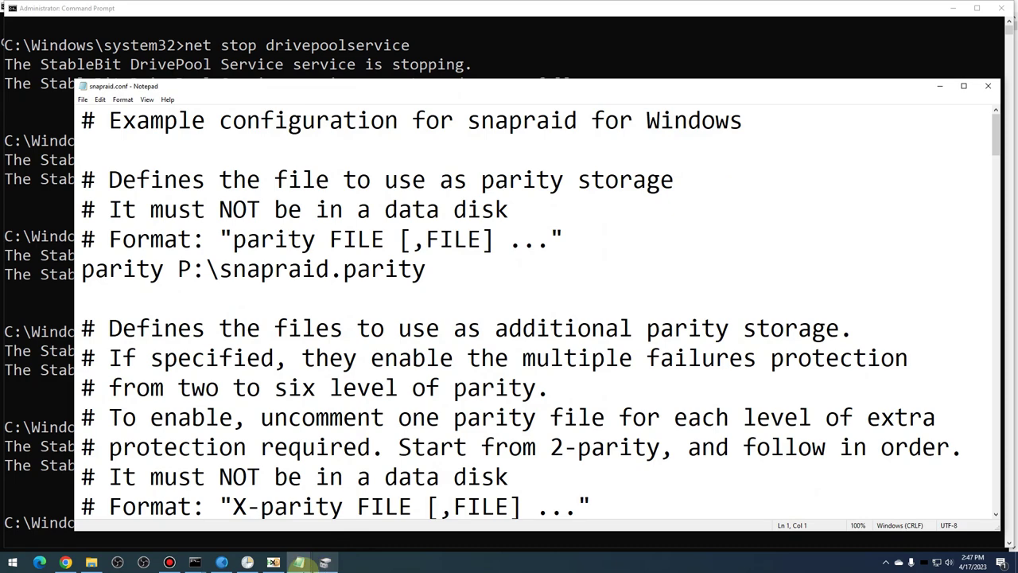
{"action": "left_click", "coordinate": [298, 562]}
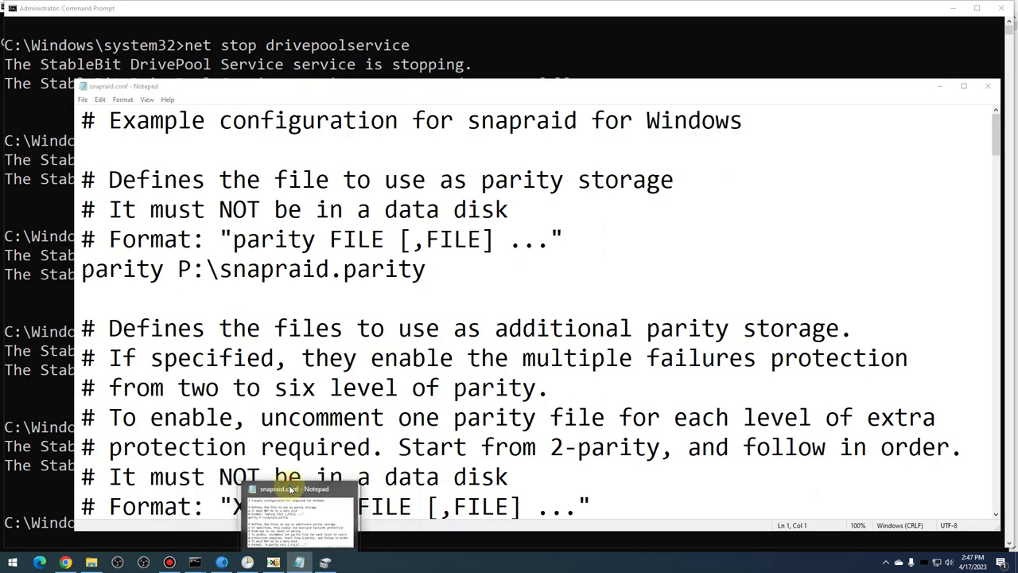
{"action": "left_click", "coordinate": [301, 274]}
{"action": "scroll", "coordinate": [297, 283], "scroll_direction": "down", "scroll_amount": 1}
{"action": "scroll", "coordinate": [296, 282], "scroll_direction": "down", "scroll_amount": 10}
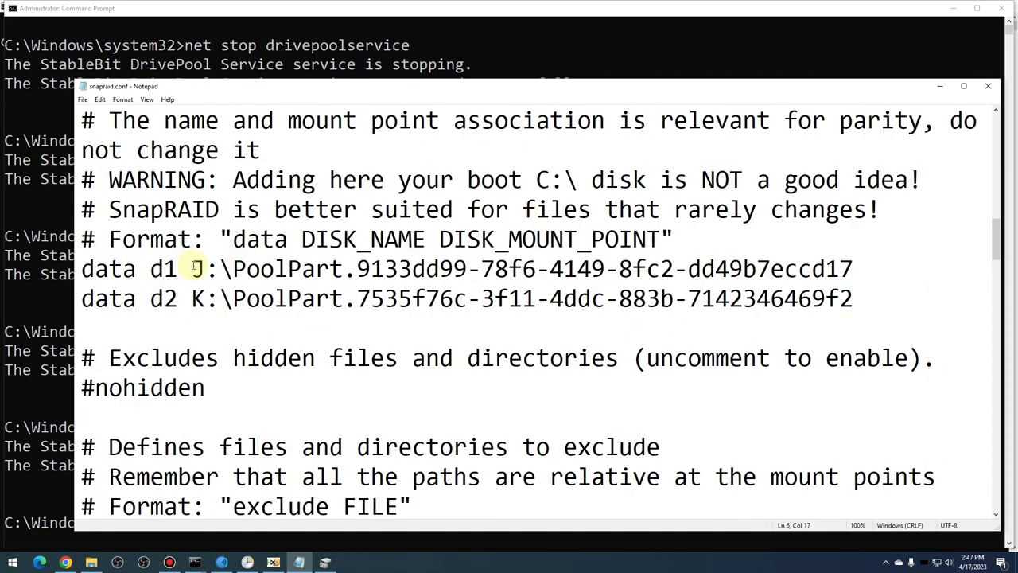
{"action": "left_click", "coordinate": [858, 269]}
{"action": "type", "text": "a"}
{"action": "key", "text": "BackSpace"}
{"action": "key", "text": "Return"}
{"action": "type", "text": "data d"}
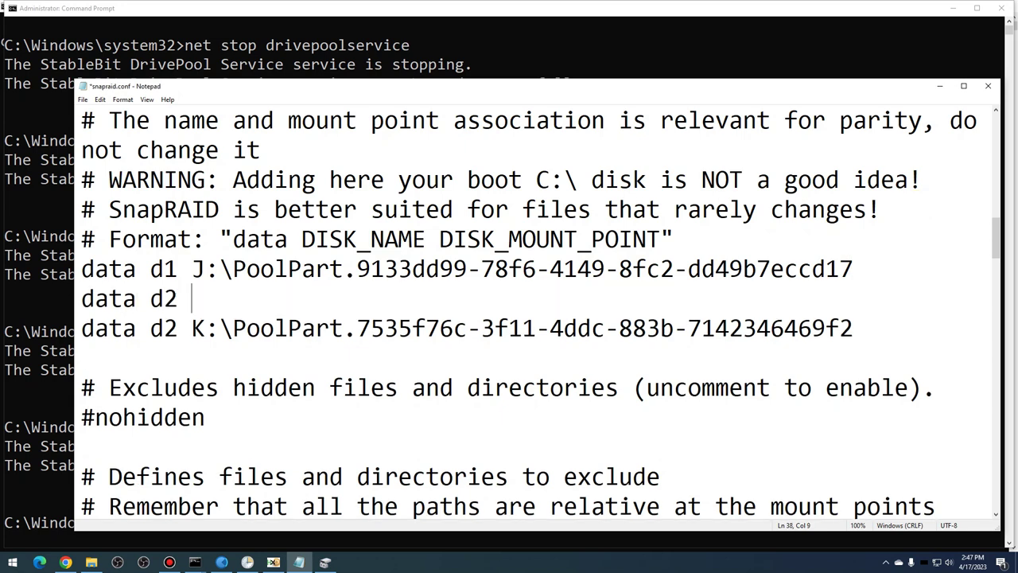
{"action": "type", "text": "2"}
{"action": "key", "text": "ctrl+v"}
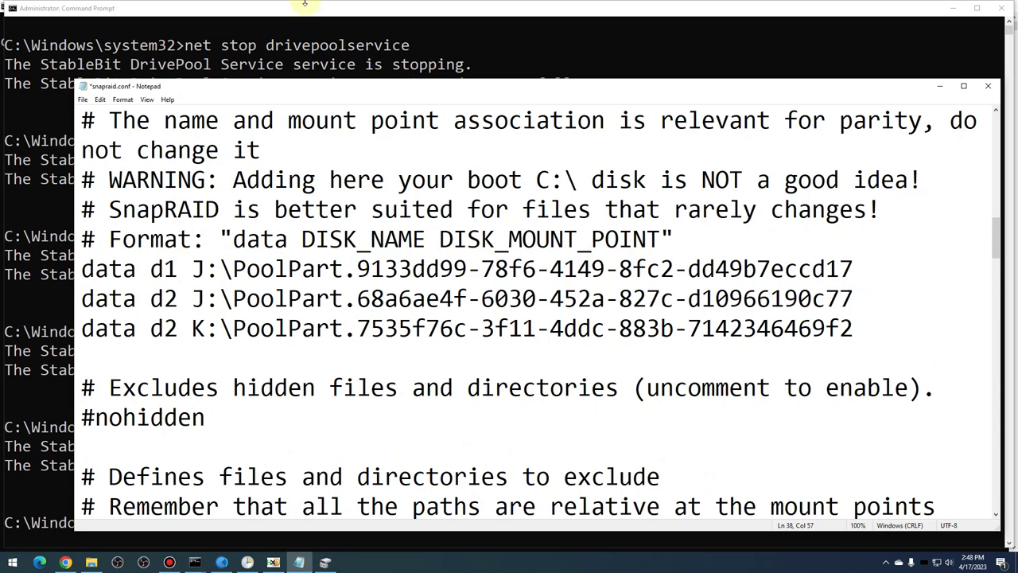
Step: Replace the old data d1 line with the new J:\PoolPart entry named d1, save, and close
{"action": "left_click_drag", "start_coordinate": [853, 269], "coordinate": [24, 267]}
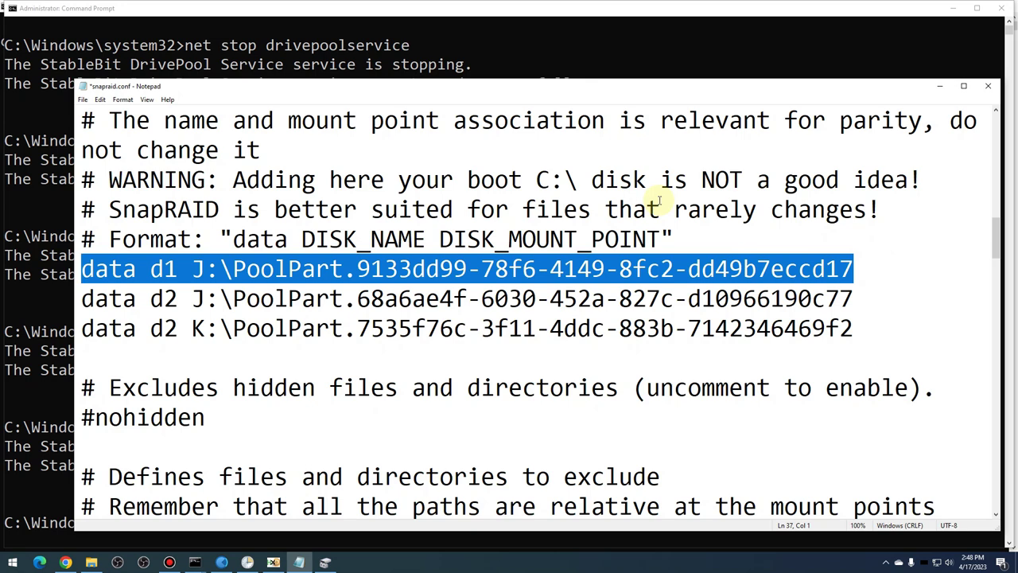
{"action": "key", "text": "Delete"}
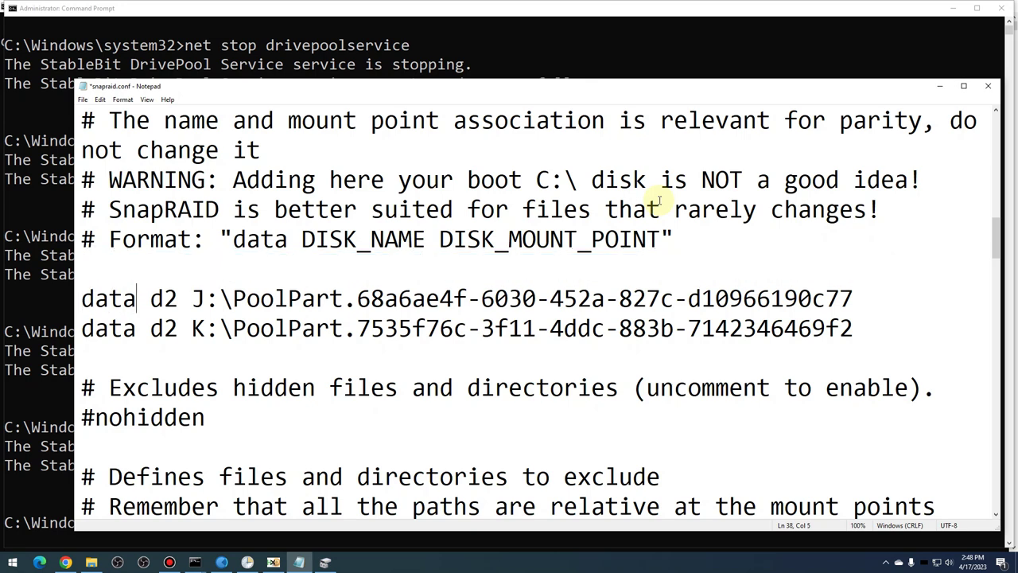
{"action": "key", "text": "BackSpace"}
{"action": "type", "text": "1"}
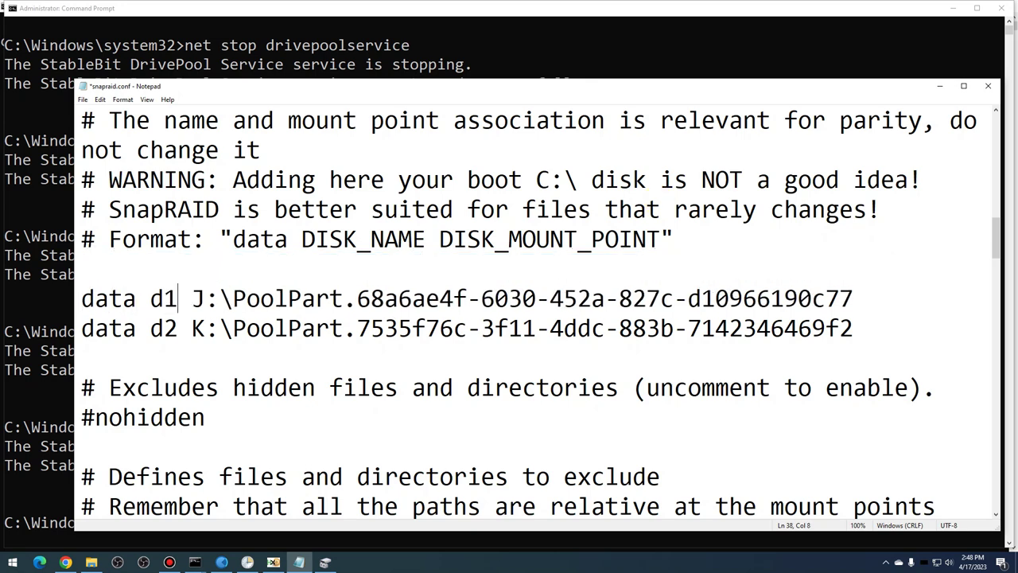
{"action": "key", "text": "Up"}
{"action": "key", "text": "Delete"}
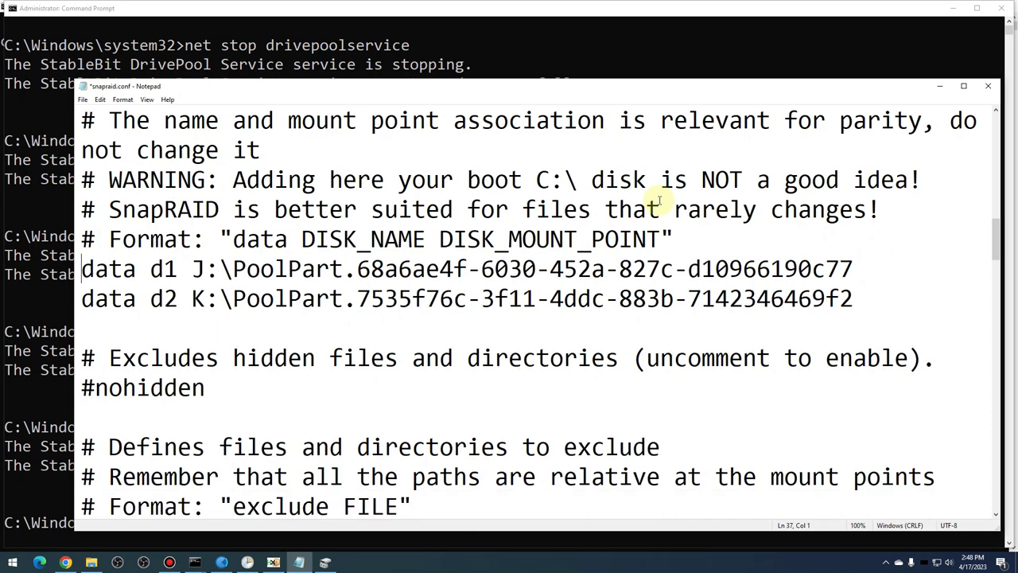
{"action": "left_click_drag", "start_coordinate": [354, 269], "coordinate": [854, 269]}
{"action": "key", "text": "Right"}
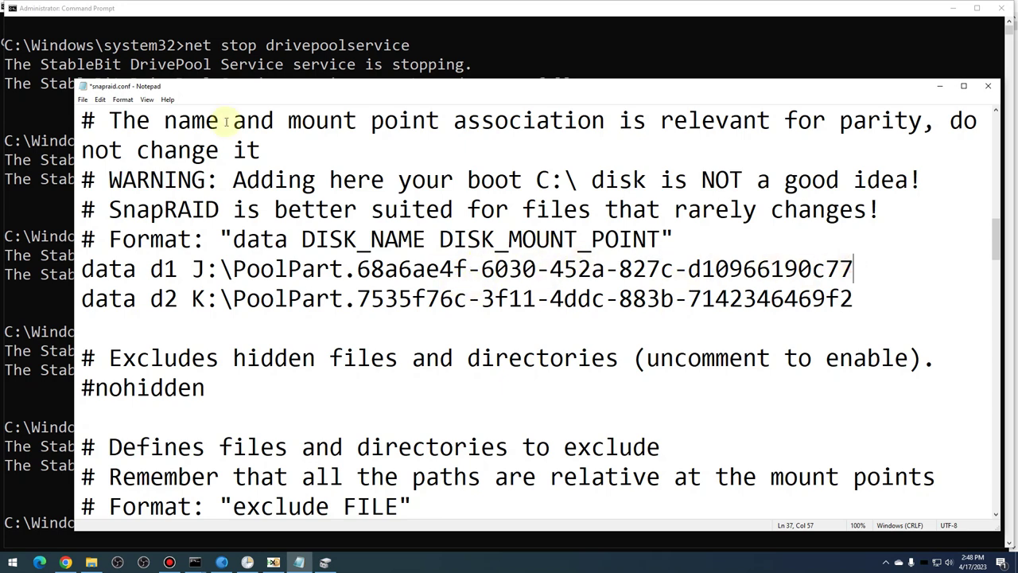
{"action": "left_click", "coordinate": [83, 100]}
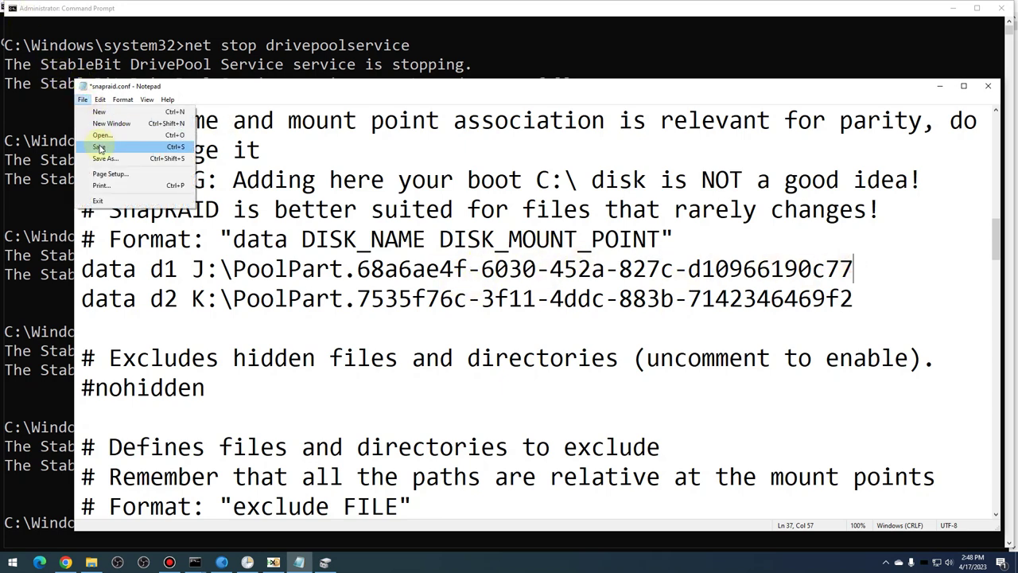
{"action": "left_click", "coordinate": [100, 148]}
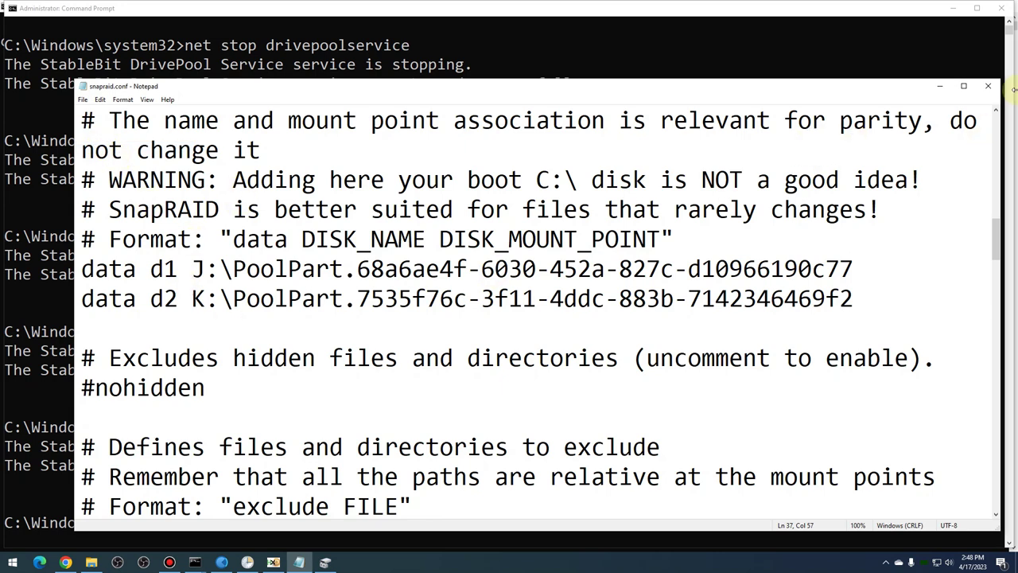
{"action": "left_click", "coordinate": [988, 85]}
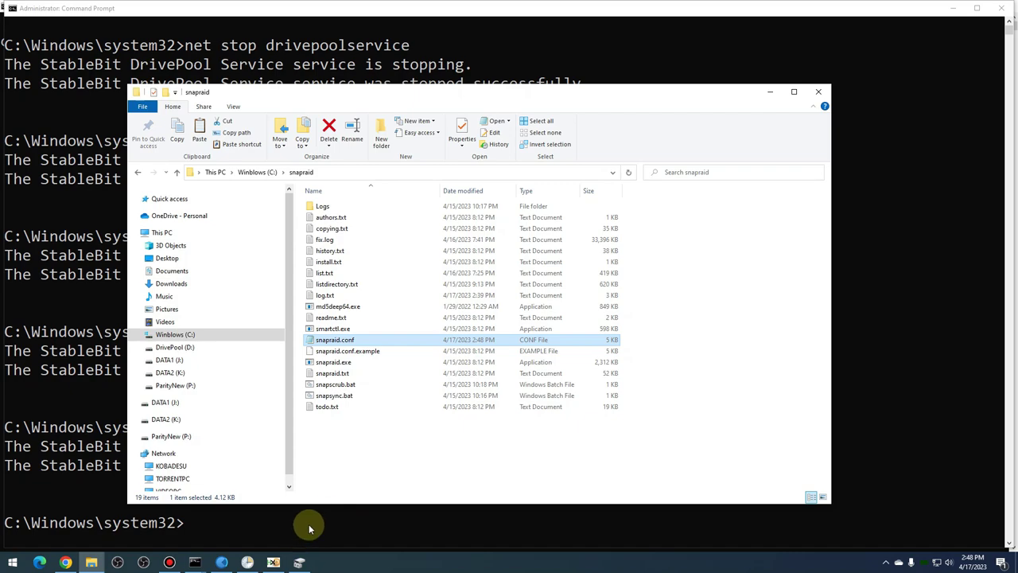
Step: Reopen snapraid.conf and highlight the d1 data entry that points to J:
{"action": "mouse_move", "coordinate": [200, 562]}
{"action": "left_click", "coordinate": [169, 537]}
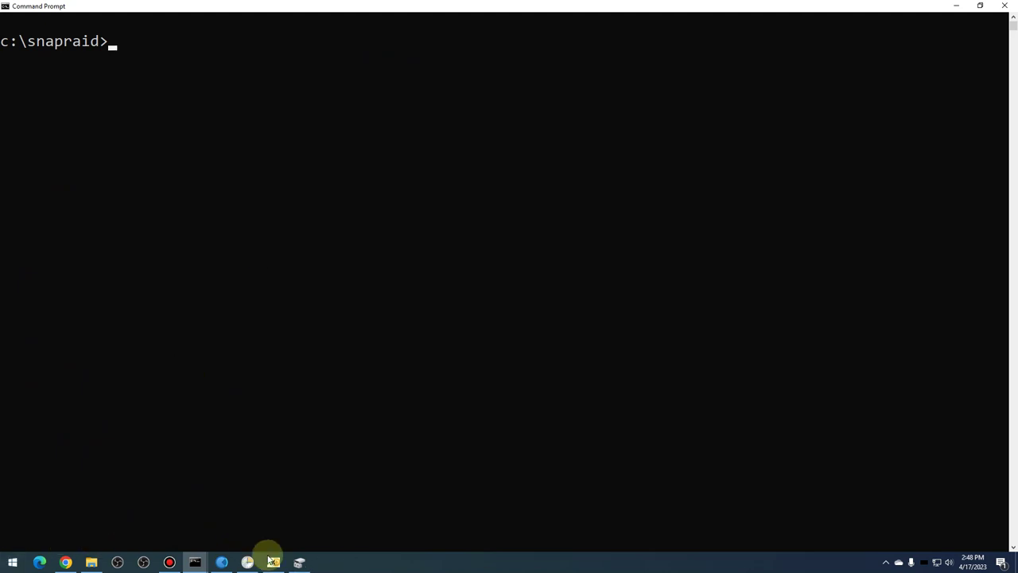
{"action": "left_click", "coordinate": [91, 563]}
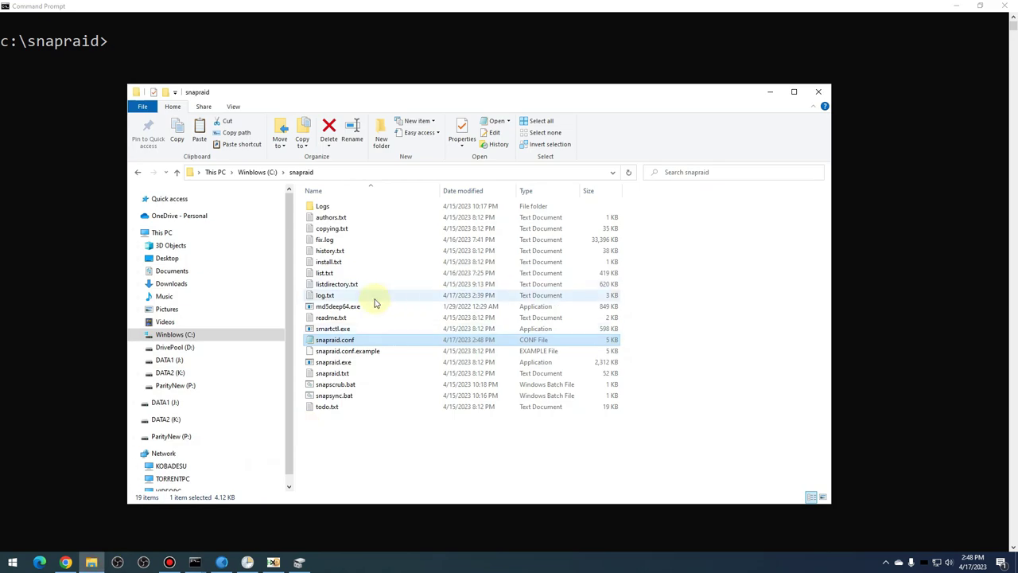
{"action": "left_click", "coordinate": [350, 340]}
{"action": "double_click", "coordinate": [350, 340]}
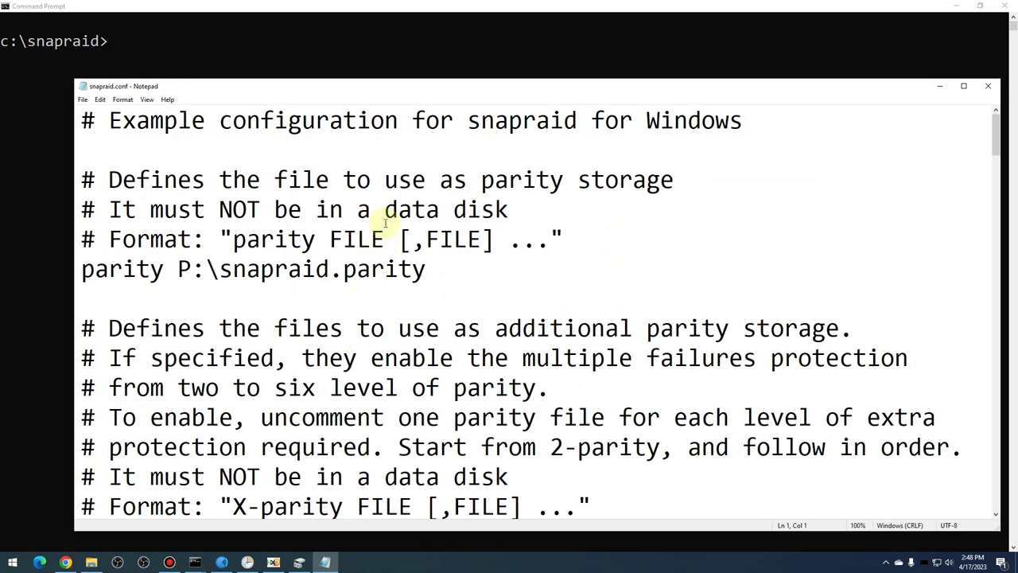
{"action": "scroll", "coordinate": [309, 279], "scroll_direction": "down", "scroll_amount": 11}
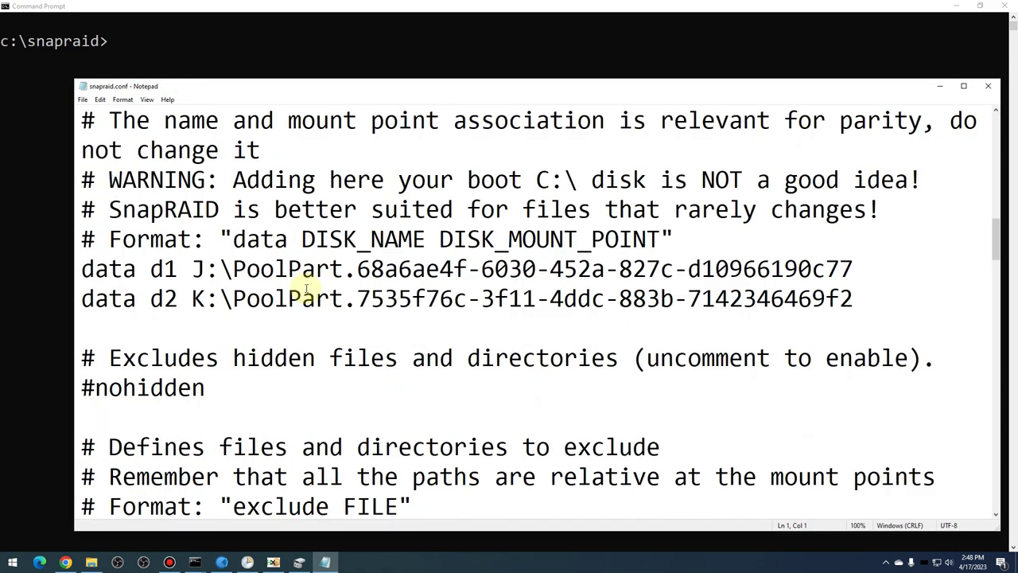
{"action": "scroll", "coordinate": [256, 432], "scroll_direction": "down", "scroll_amount": 3}
{"action": "scroll", "coordinate": [330, 414], "scroll_direction": "up", "scroll_amount": 3}
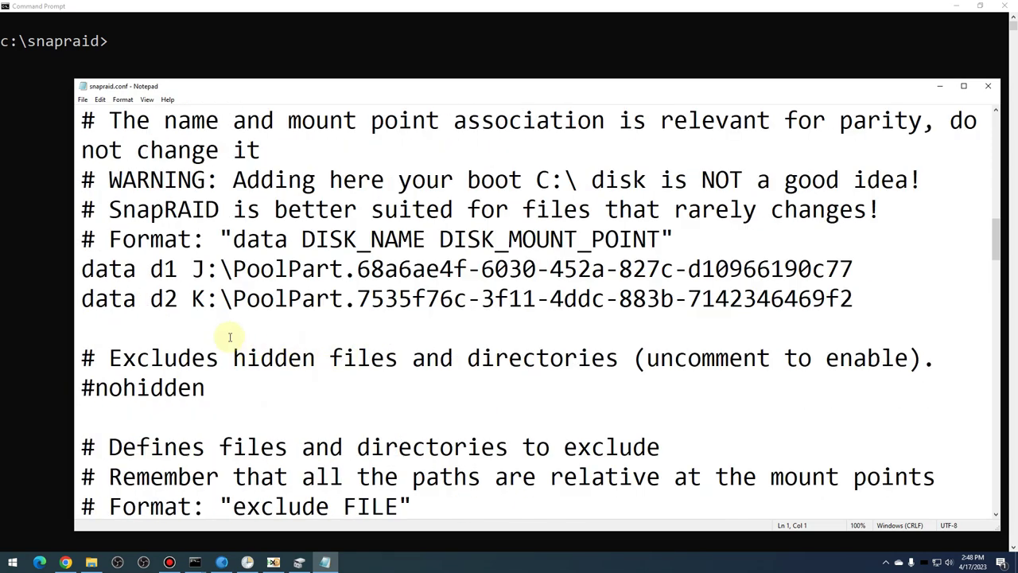
{"action": "left_click_drag", "start_coordinate": [149, 271], "coordinate": [371, 272]}
{"action": "left_click", "coordinate": [826, 42]}
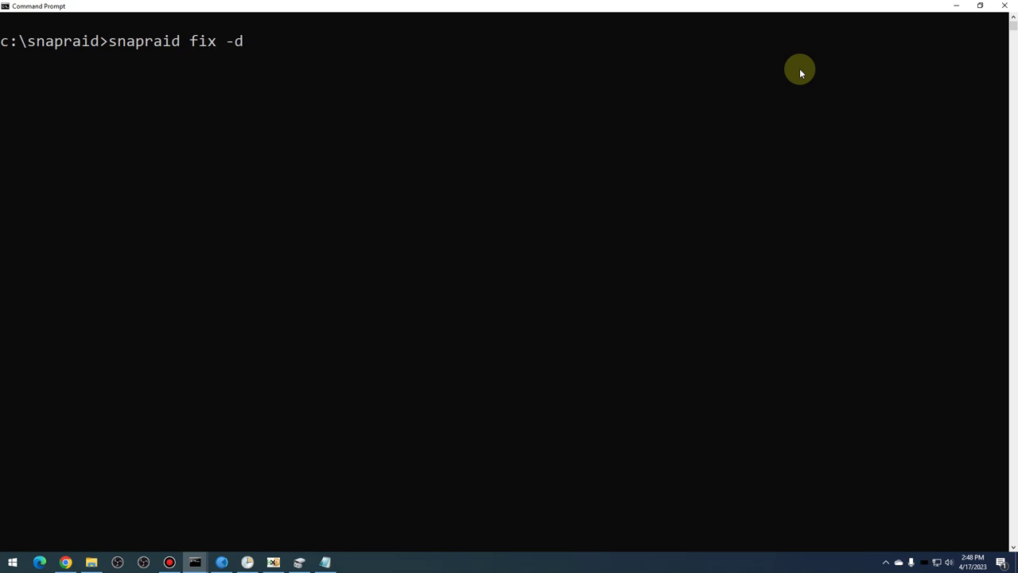
Step: Confirm the disk name d1 on the data line in snapraid.conf
{"action": "left_click", "coordinate": [326, 562]}
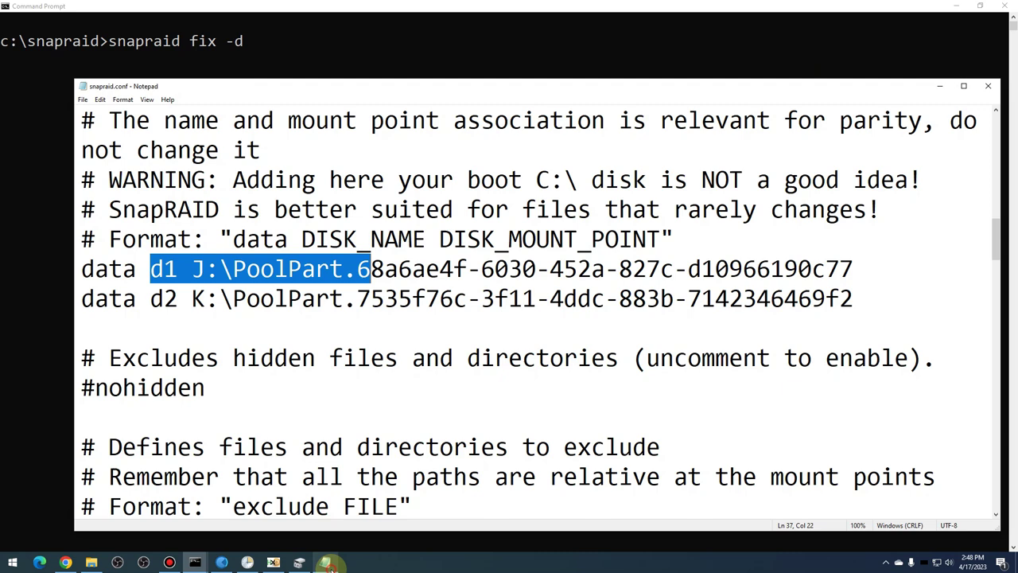
{"action": "left_click", "coordinate": [254, 271]}
{"action": "left_click", "coordinate": [151, 270]}
{"action": "left_click_drag", "start_coordinate": [153, 271], "coordinate": [178, 270]}
{"action": "left_click", "coordinate": [178, 270]}
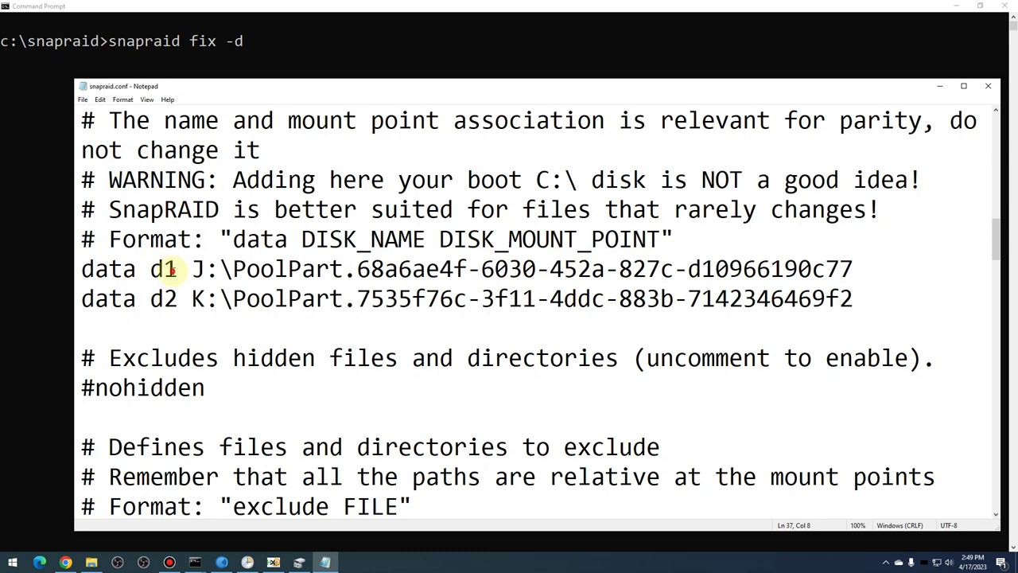
{"action": "left_click", "coordinate": [358, 43]}
Step: Run snapraid fix -d d1 -l fix.log to rebuild the replaced disk
{"action": "type", "text": "d1 "}
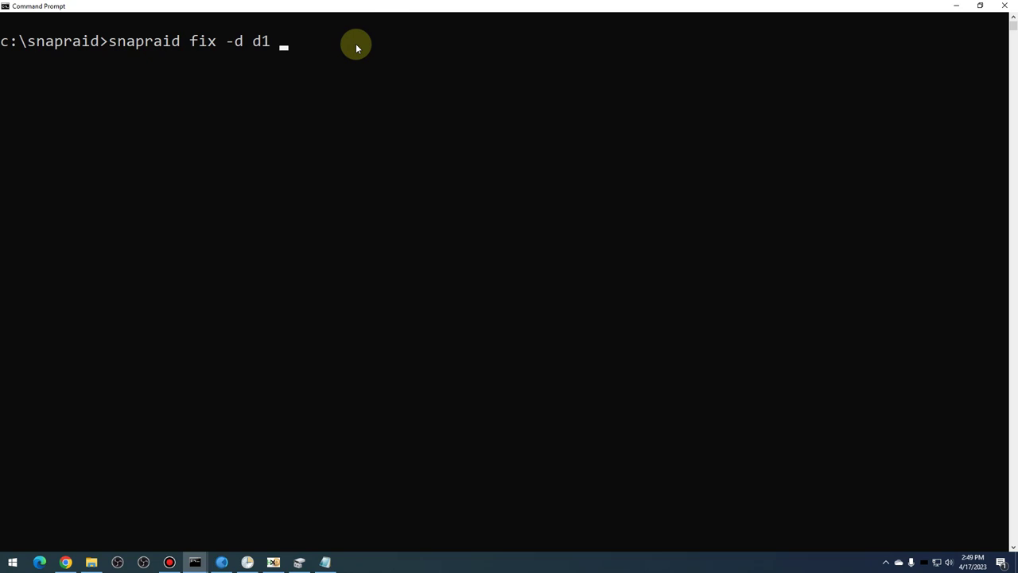
{"action": "type", "text": "fix.log"}
{"action": "key", "text": "BackSpace"}
{"action": "key", "text": "BackSpace"}
{"action": "key", "text": "BackSpace"}
{"action": "key", "text": "BackSpace"}
{"action": "key", "text": "BackSpace"}
{"action": "key", "text": "BackSpace"}
{"action": "key", "text": "BackSpace"}
{"action": "type", "text": "-l fix"}
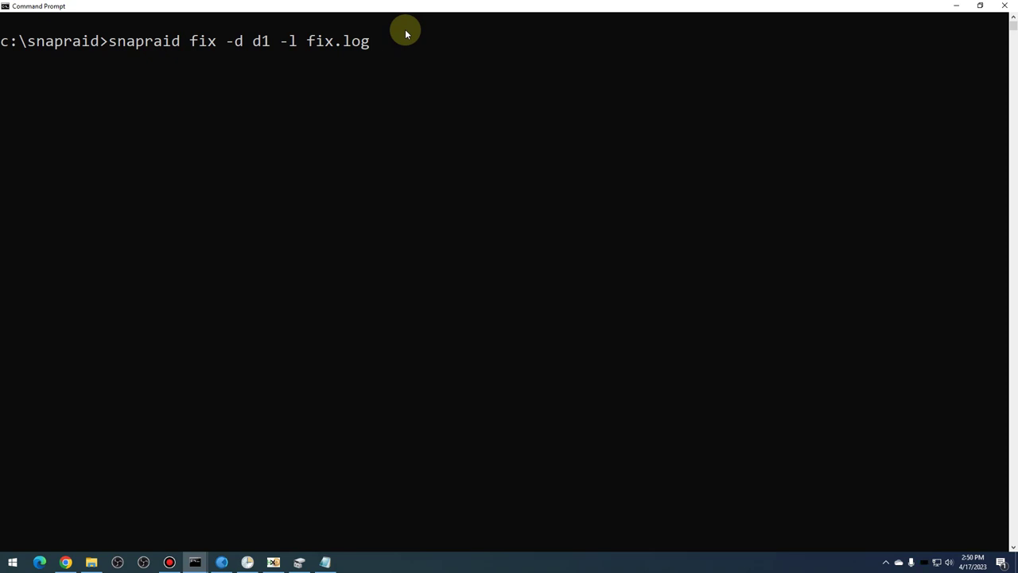
{"action": "key", "text": "Return"}
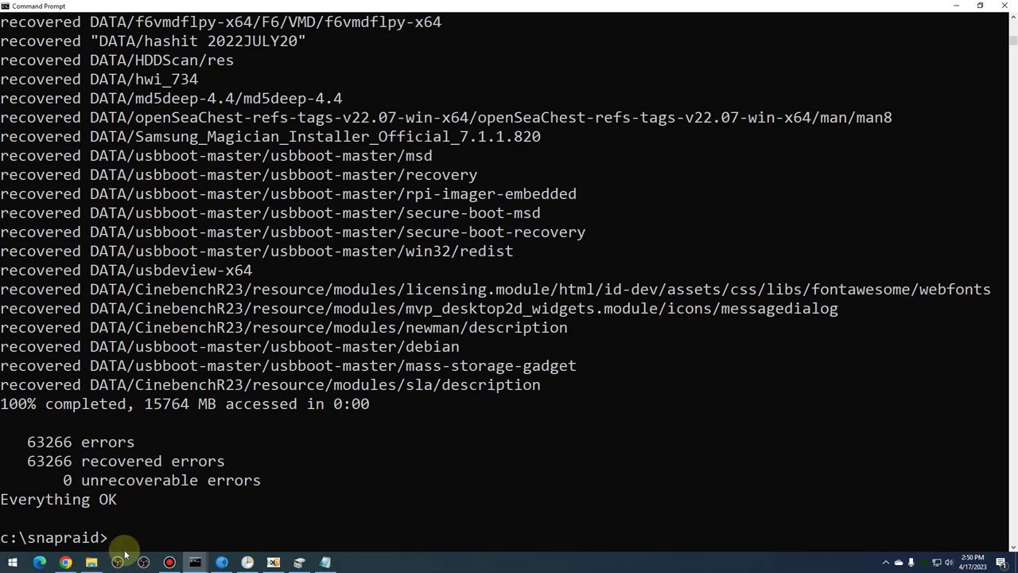
{"action": "left_click", "coordinate": [91, 562]}
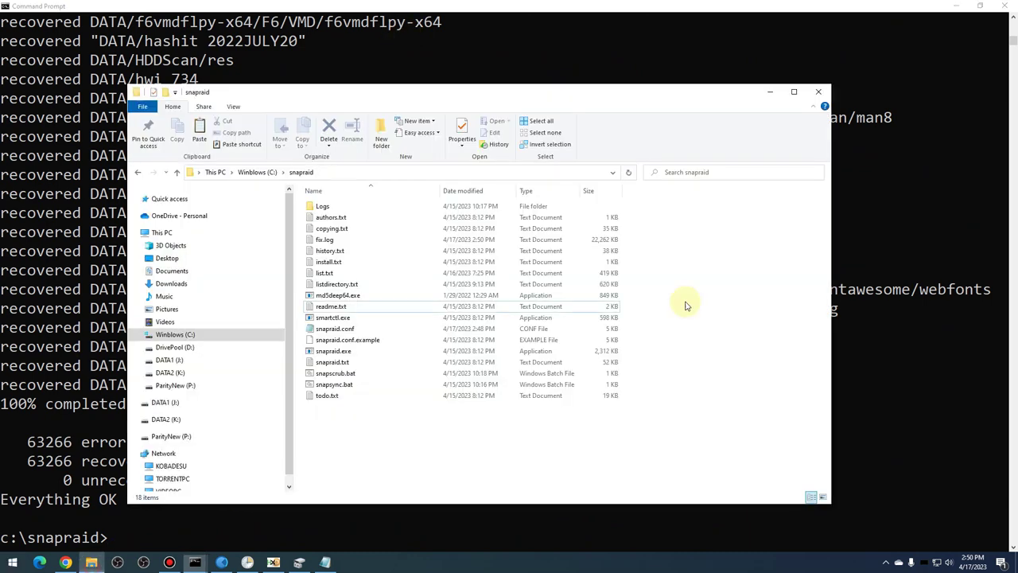
{"action": "left_click", "coordinate": [191, 360]}
{"action": "double_click", "coordinate": [347, 207]}
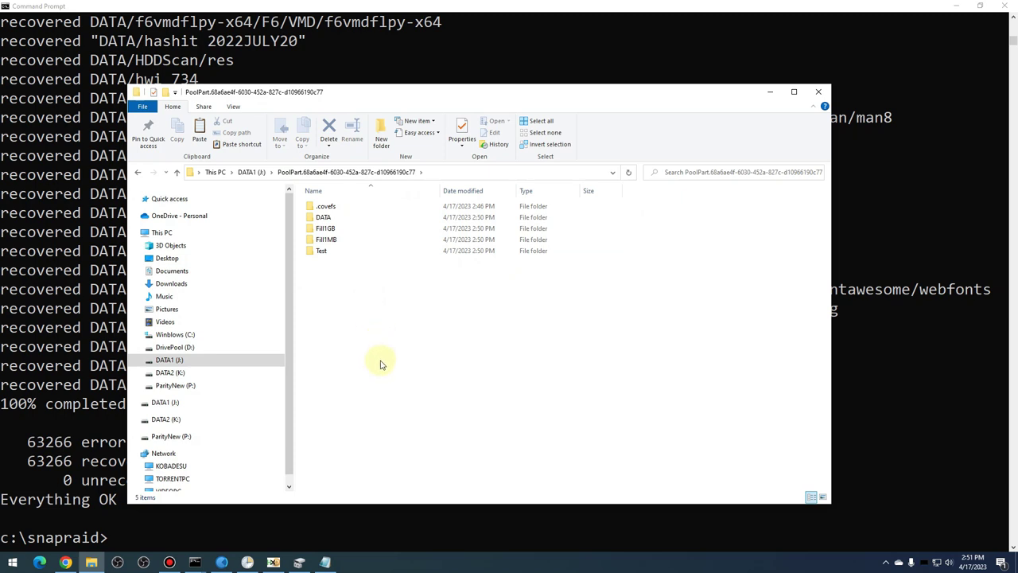
{"action": "left_click", "coordinate": [185, 373]}
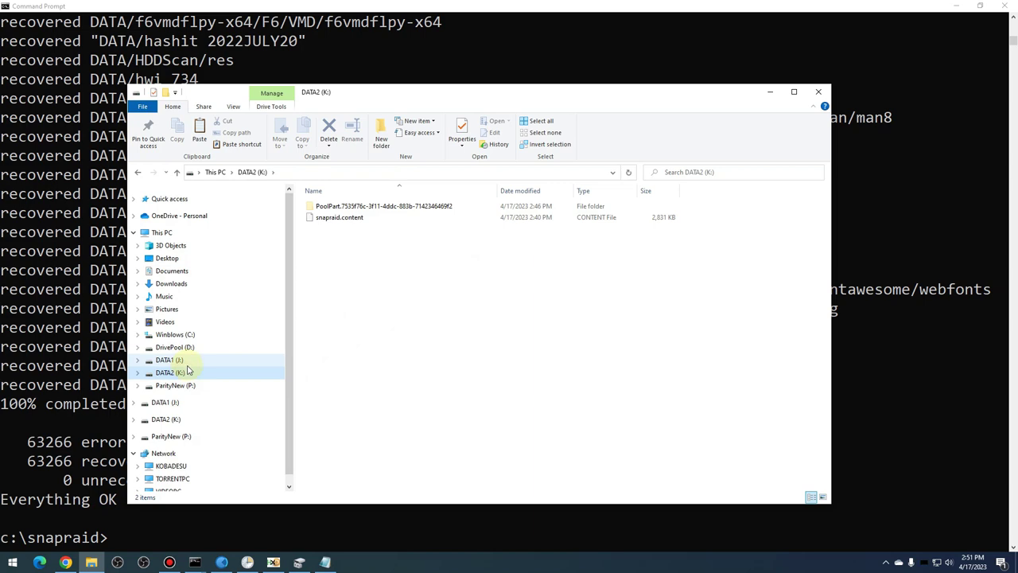
{"action": "left_click", "coordinate": [206, 540]}
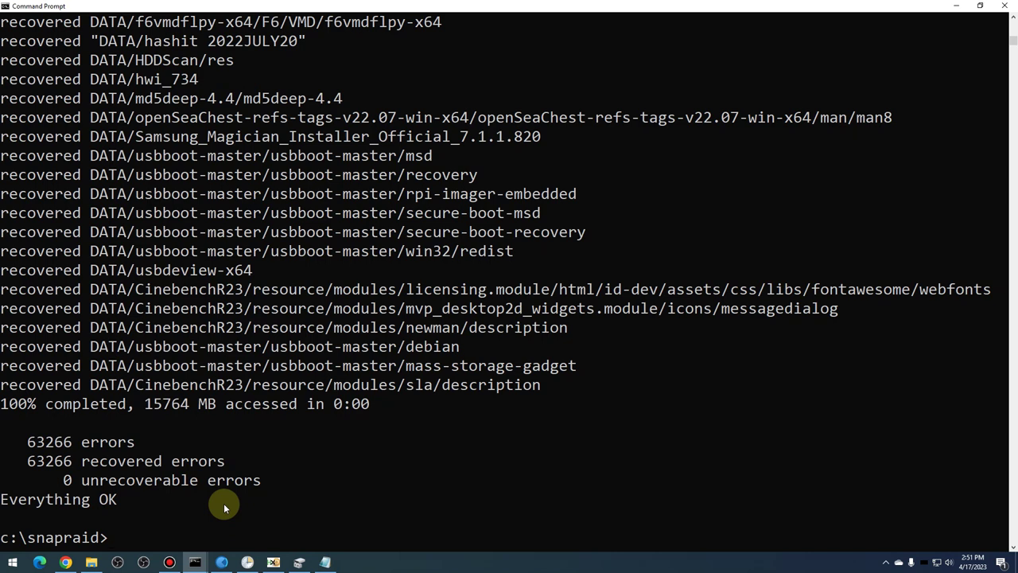
Step: Run snapraid check -d d1 -a, then snapraid sync
{"action": "type", "text": "snapraid"}
{"action": "type", "text": " -d"}
{"action": "key", "text": "BackSpace"}
{"action": "key", "text": "BackSpace"}
{"action": "key", "text": "BackSpace"}
{"action": "type", "text": "ce"}
{"action": "key", "text": "BackSpace"}
{"action": "type", "text": "heck -d "}
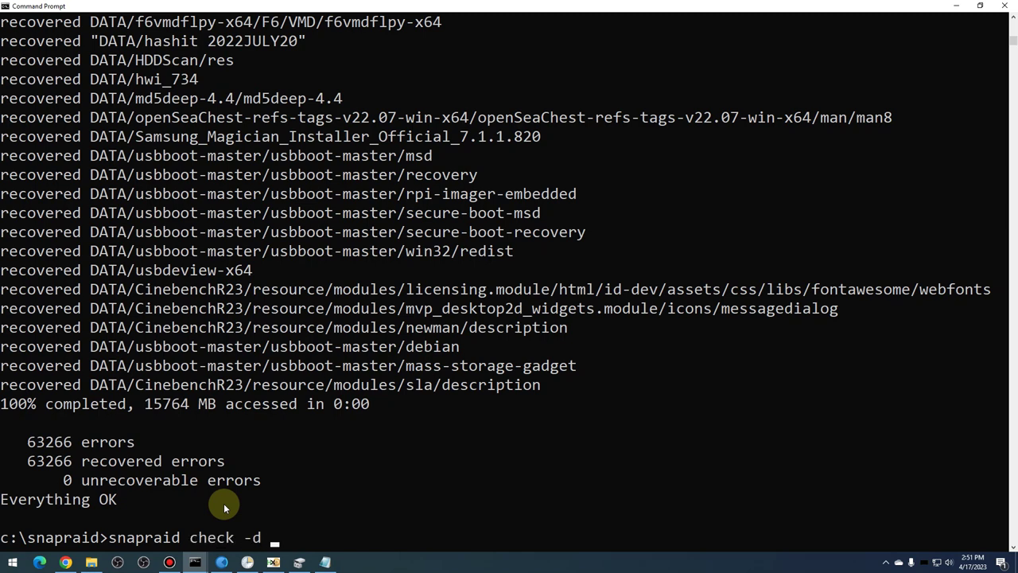
{"action": "type", "text": "d1 -a"}
{"action": "key", "text": "Return"}
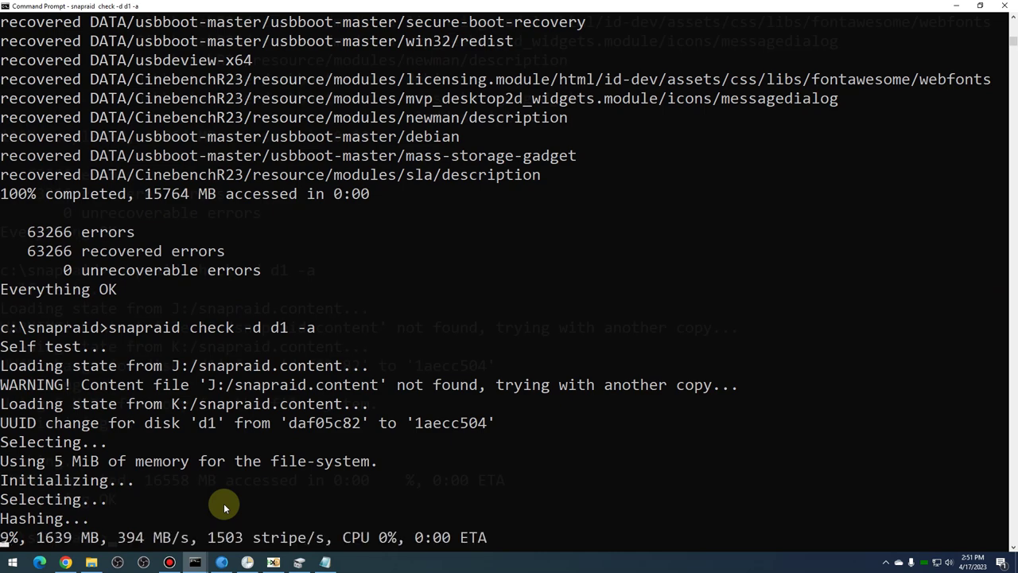
{"action": "type", "text": "snapra"}
{"action": "type", "text": "id sync"}
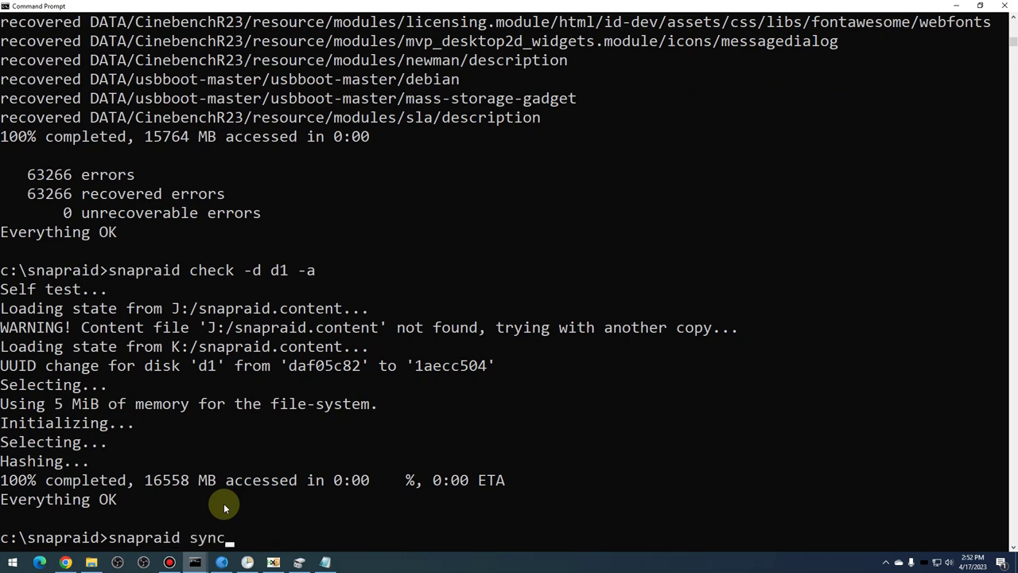
{"action": "key", "text": "Return"}
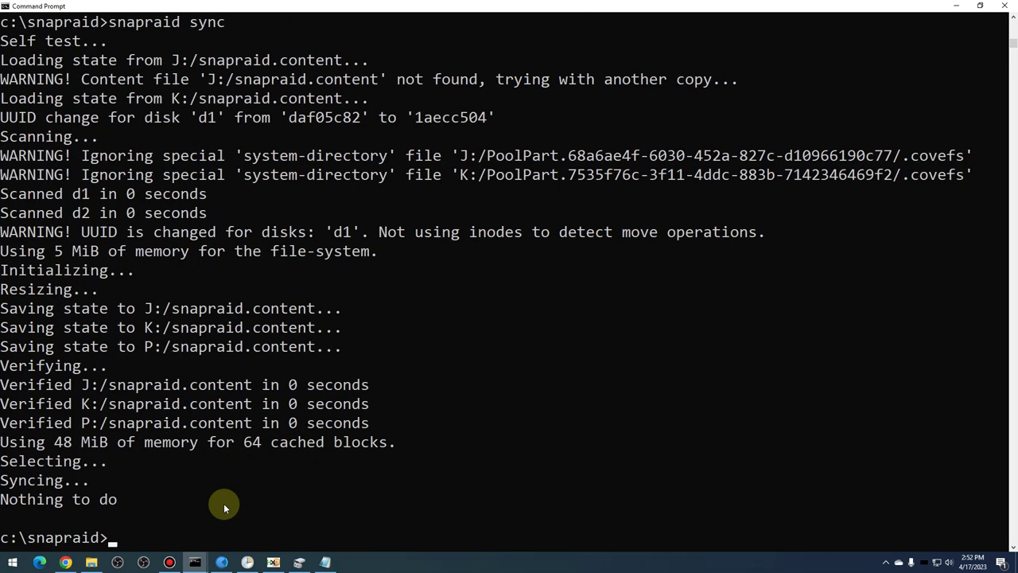
Step: Open DATA1 (J:) in File Explorer and confirm snapraid.content is present
{"action": "left_click", "coordinate": [92, 561]}
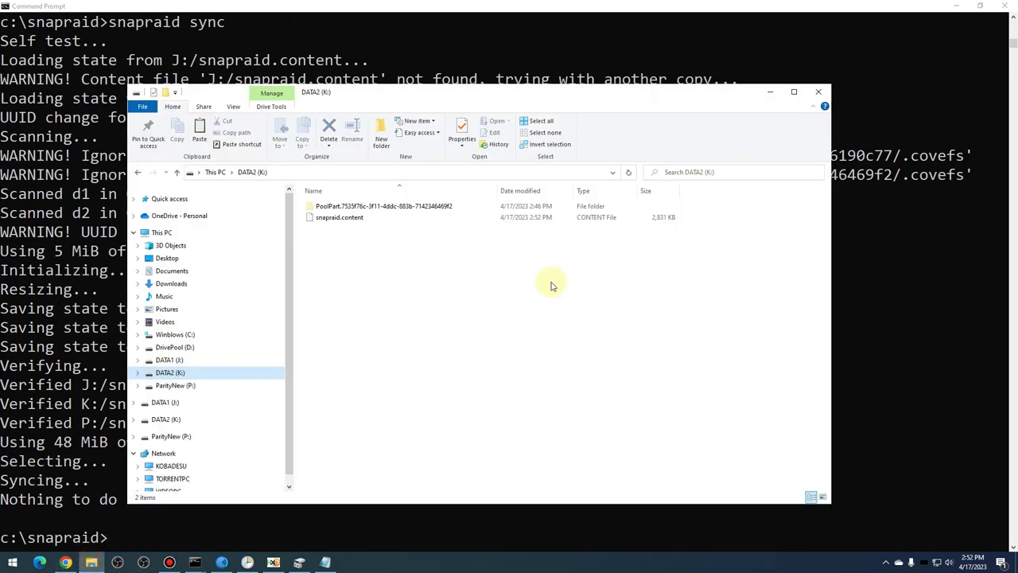
{"action": "left_click", "coordinate": [191, 359]}
{"action": "left_click", "coordinate": [381, 225]}
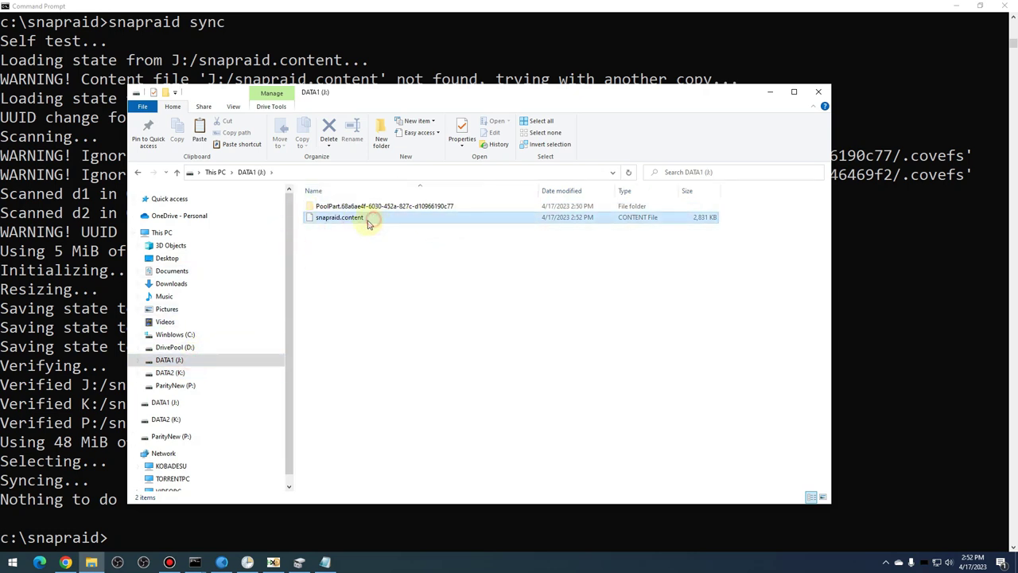
{"action": "left_click", "coordinate": [536, 300]}
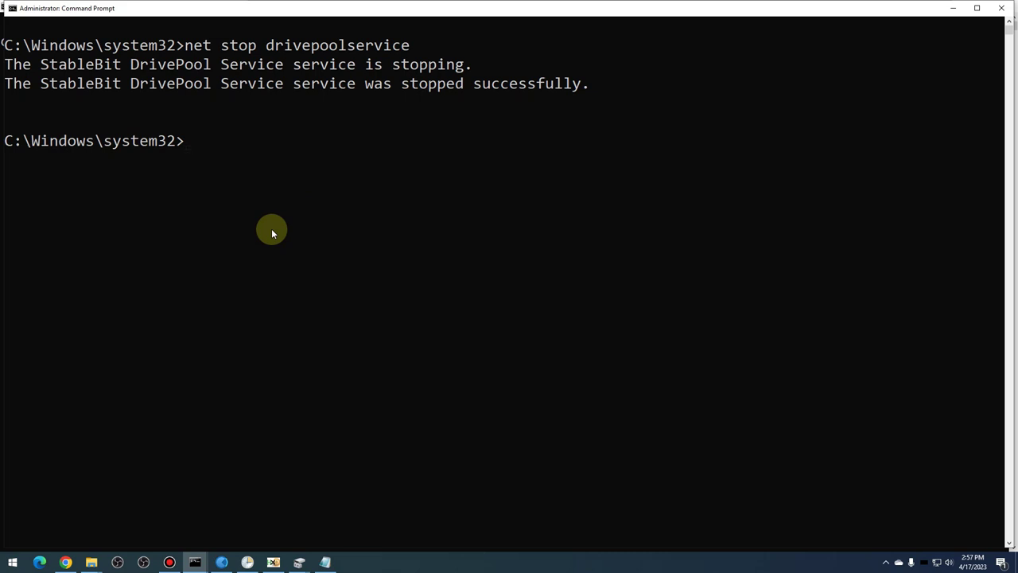
Step: Restart drivepoolservice with net start and re-measure the pool in StableBit DrivePool
{"action": "type", "text": "net start drivepoolservice"}
{"action": "key", "text": "Return"}
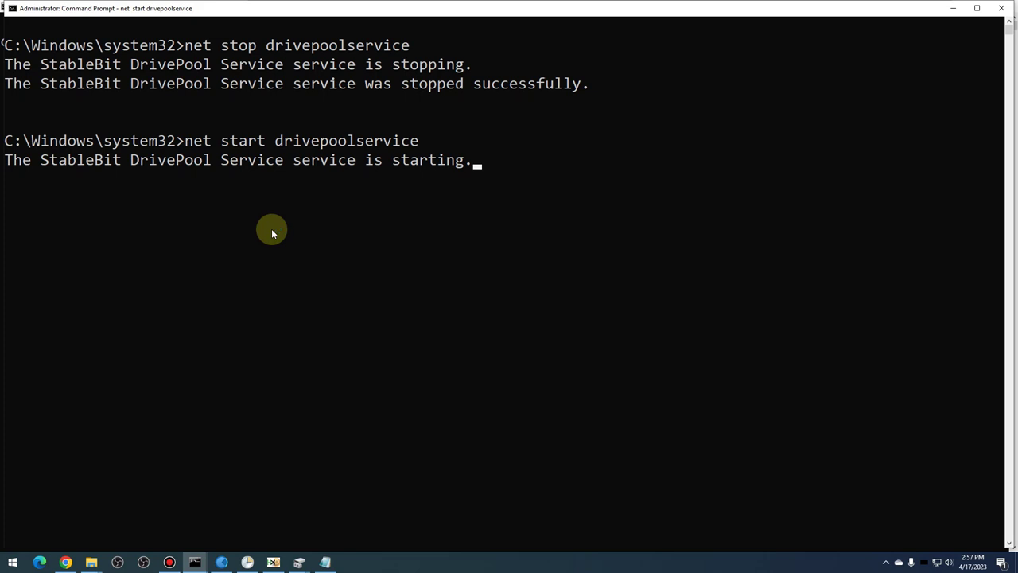
{"action": "left_click", "coordinate": [222, 561]}
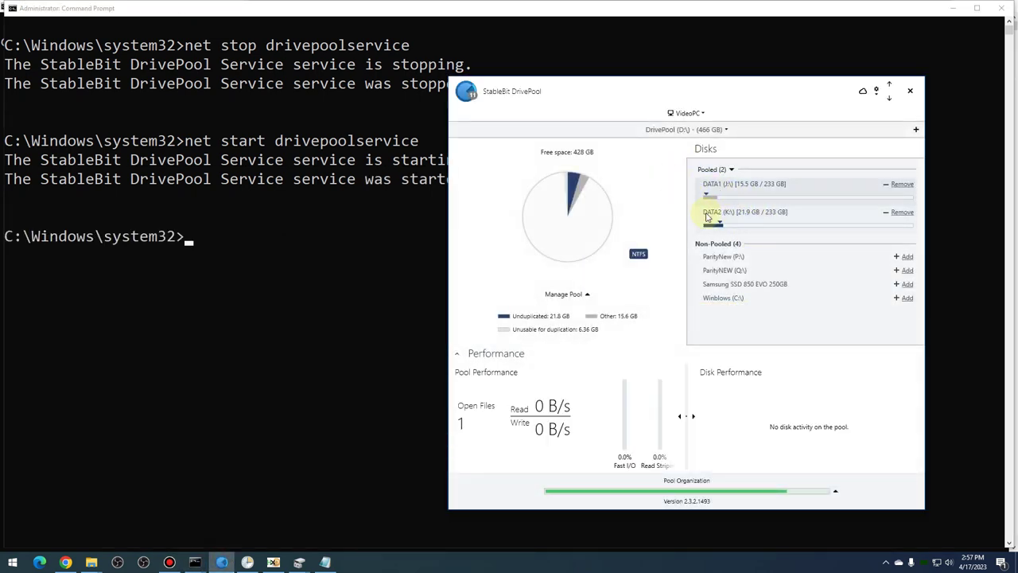
{"action": "mouse_move", "coordinate": [731, 204]}
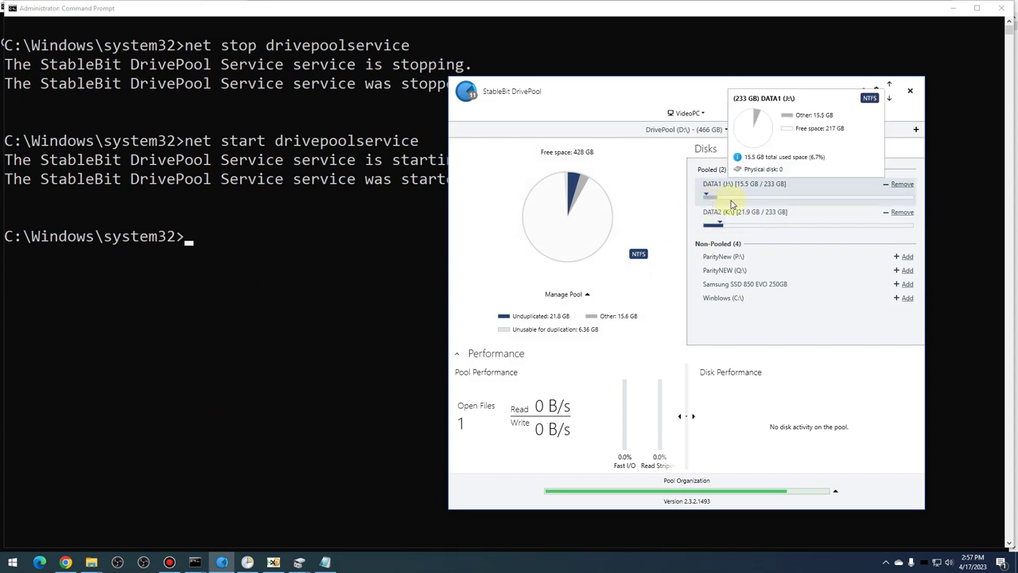
{"action": "left_click", "coordinate": [588, 296]}
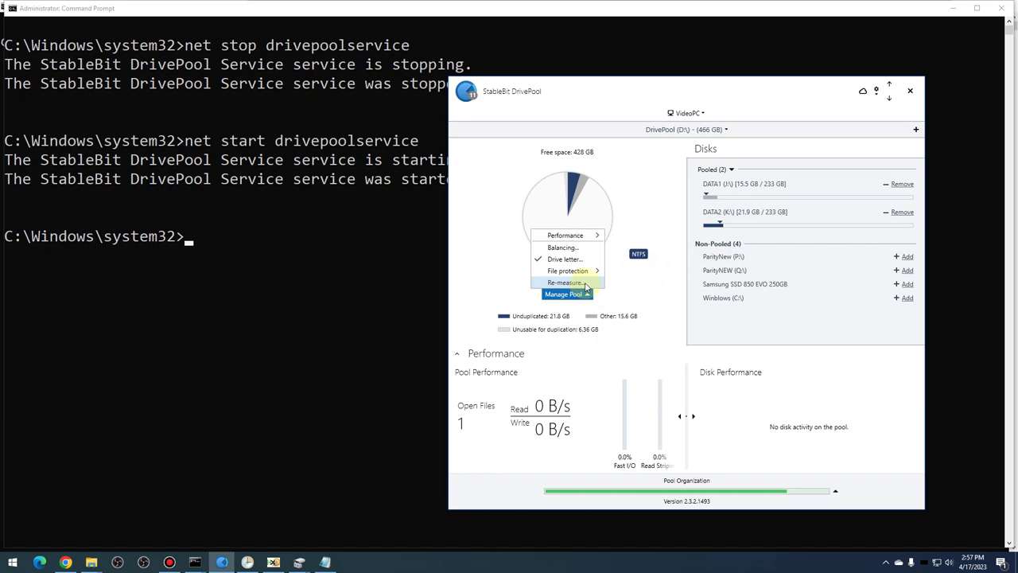
{"action": "left_click", "coordinate": [586, 283]}
{"action": "left_click", "coordinate": [707, 311]}
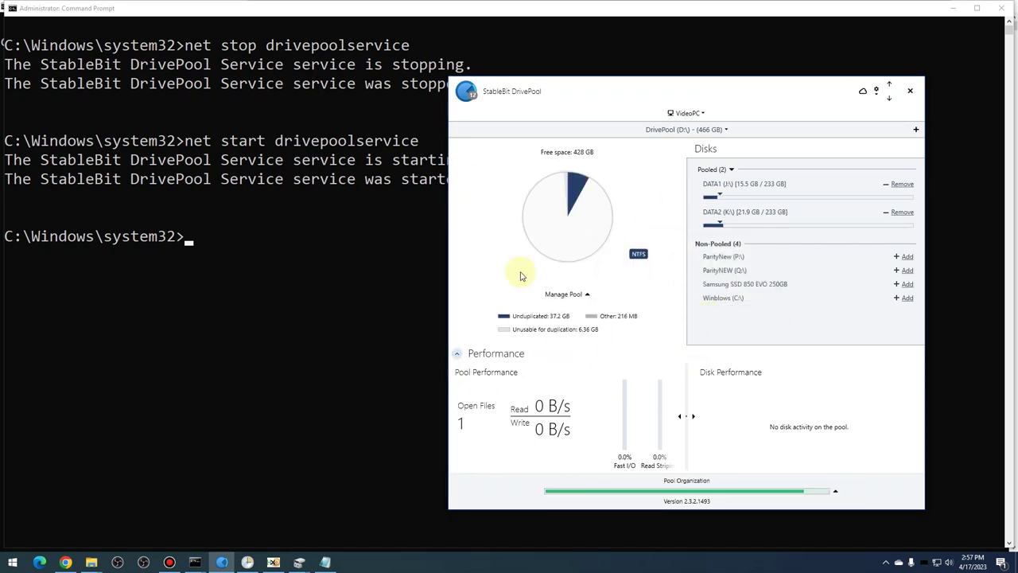
Step: Re-balance the pool so DATA1 and DATA2 even out at 18.7 GB each, then return to the SnapRAID prompt
{"action": "mouse_move", "coordinate": [570, 190]}
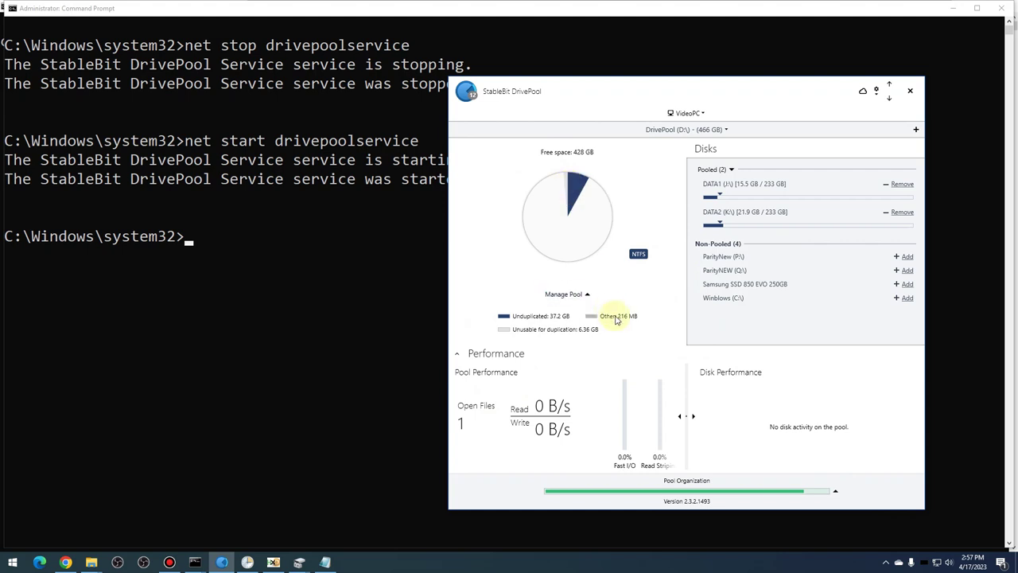
{"action": "mouse_move", "coordinate": [838, 492]}
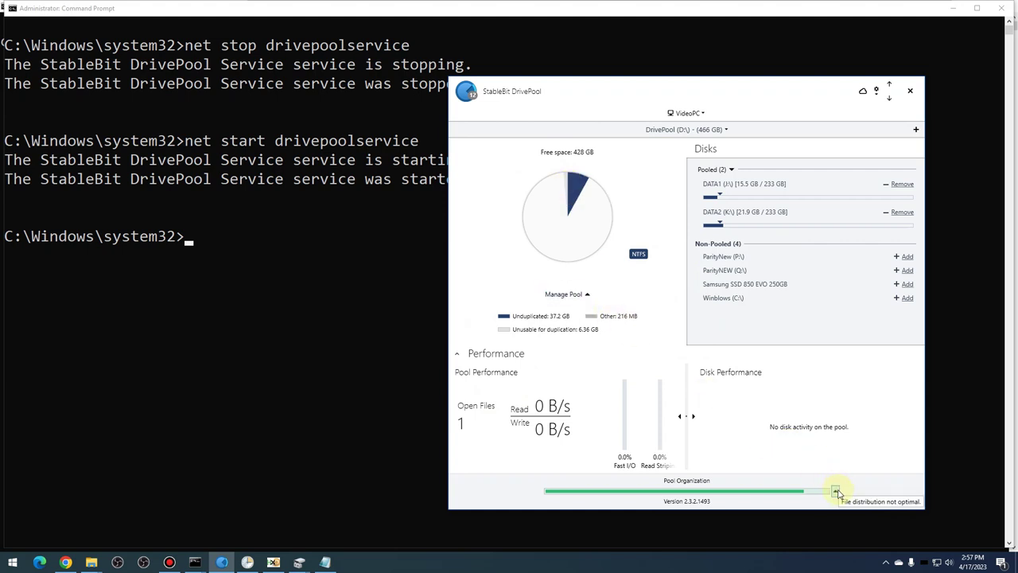
{"action": "left_click", "coordinate": [838, 492]}
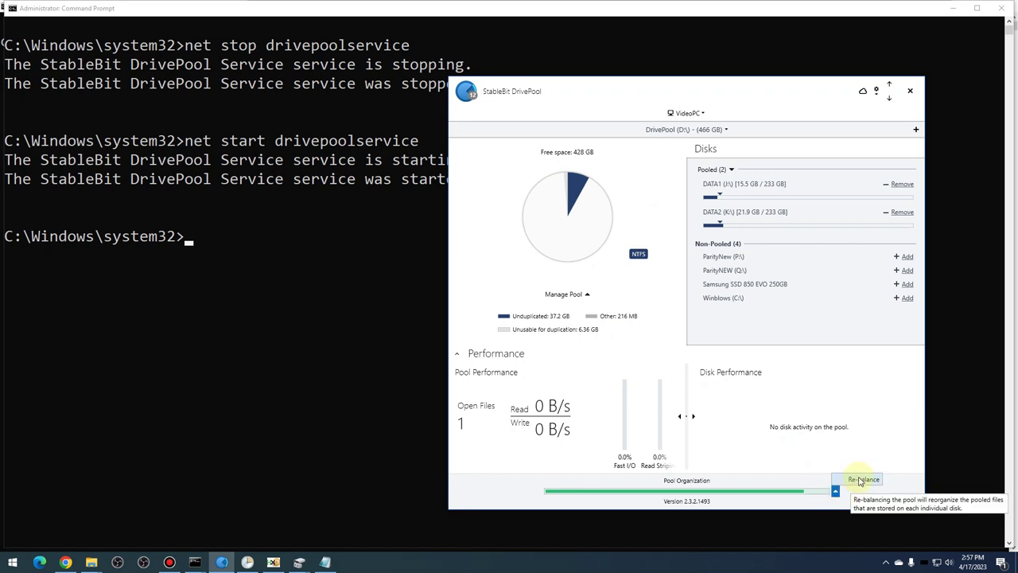
{"action": "left_click", "coordinate": [861, 480]}
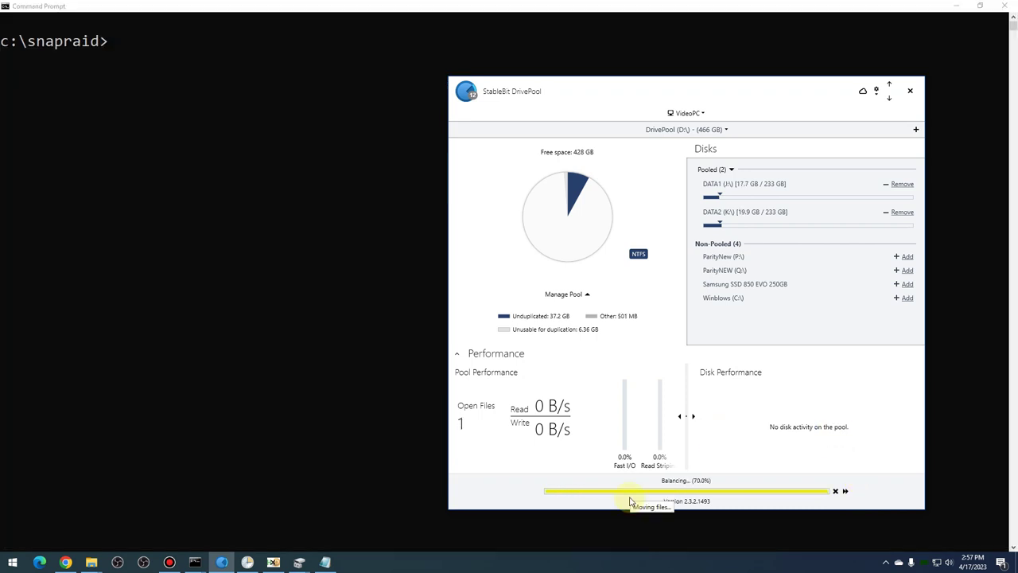
{"action": "left_click", "coordinate": [248, 563]}
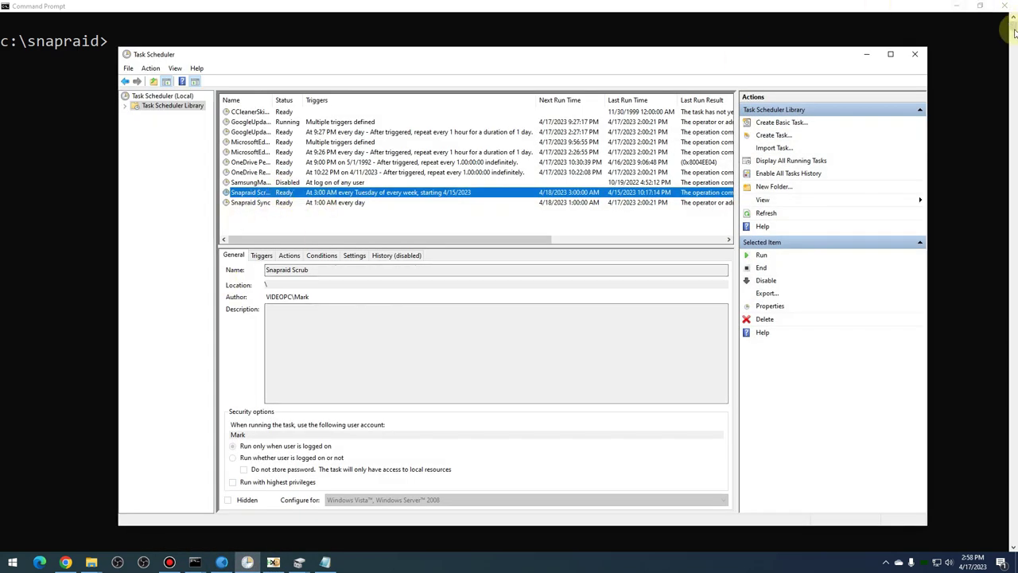
{"action": "left_click", "coordinate": [868, 54]}
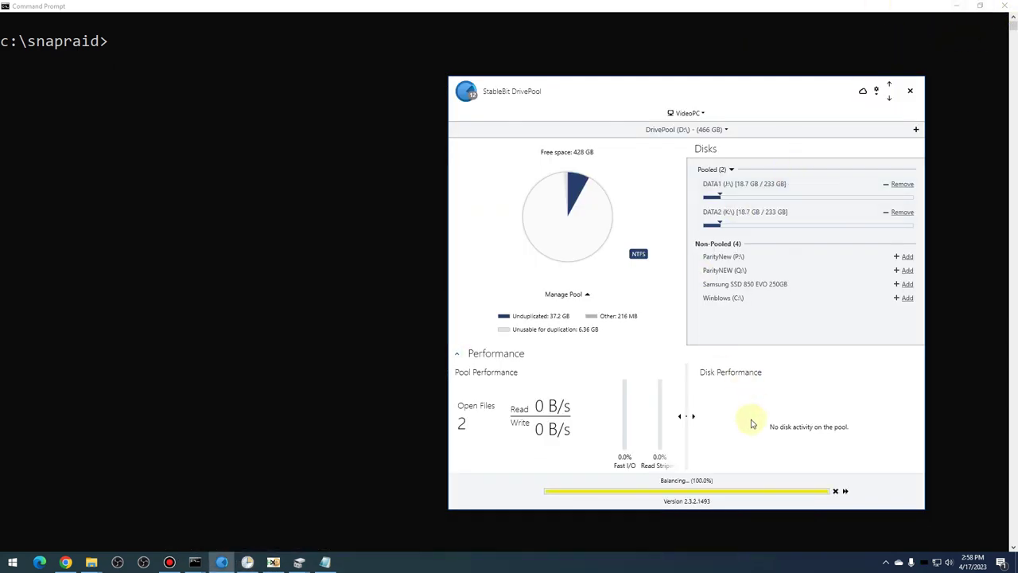
{"action": "left_click", "coordinate": [154, 164]}
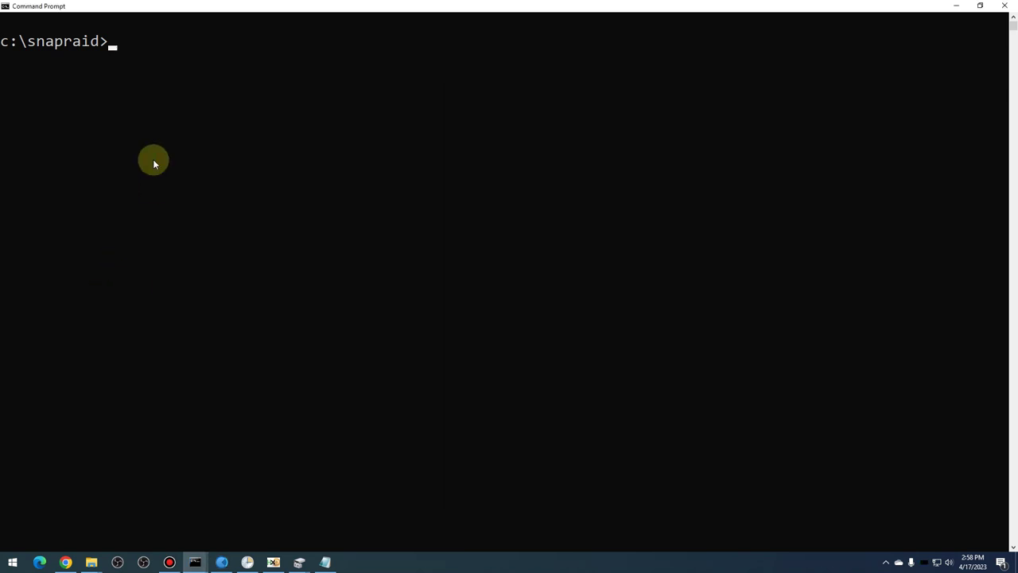
Step: Run snapraid sync after the rebalance and check the disks in DrivePool
{"action": "type", "text": "snapraid sync"}
{"action": "key", "text": "Return"}
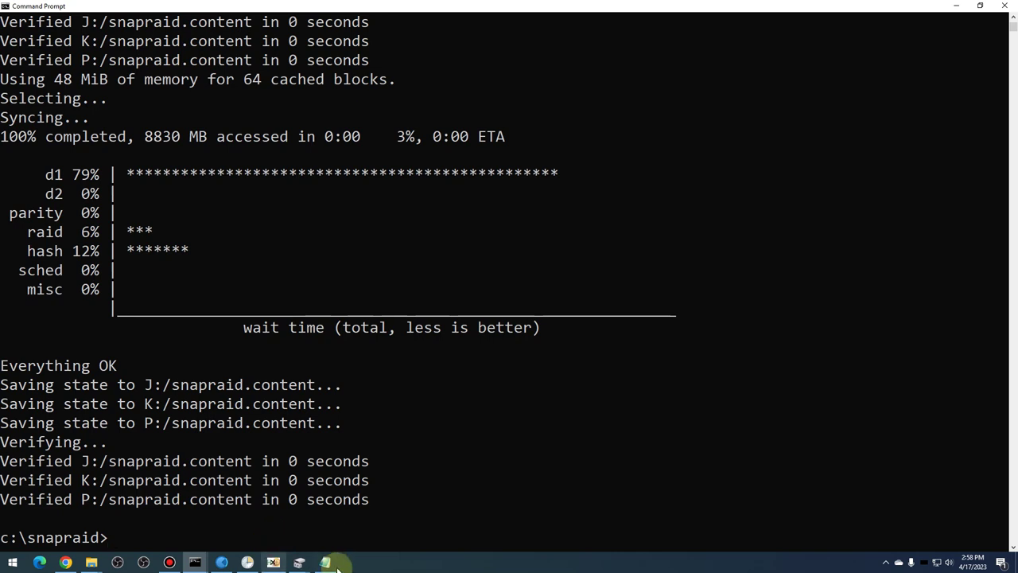
{"action": "left_click", "coordinate": [222, 562]}
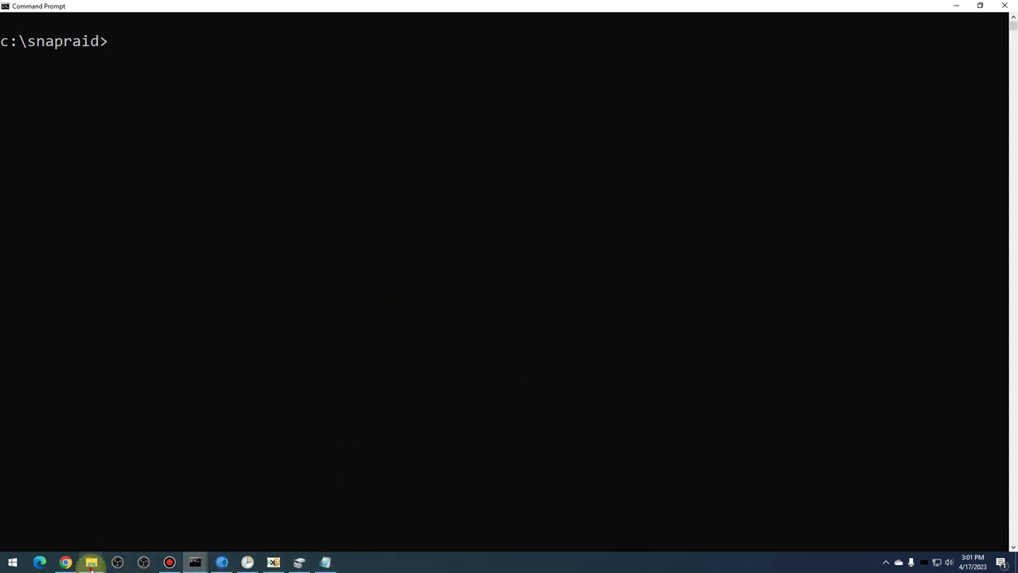
Step: Check the sizes of snapraid.content and snapraid.parity (23,658,496 KB) on PARITY (P:)
{"action": "mouse_move", "coordinate": [92, 565]}
{"action": "left_click", "coordinate": [156, 517]}
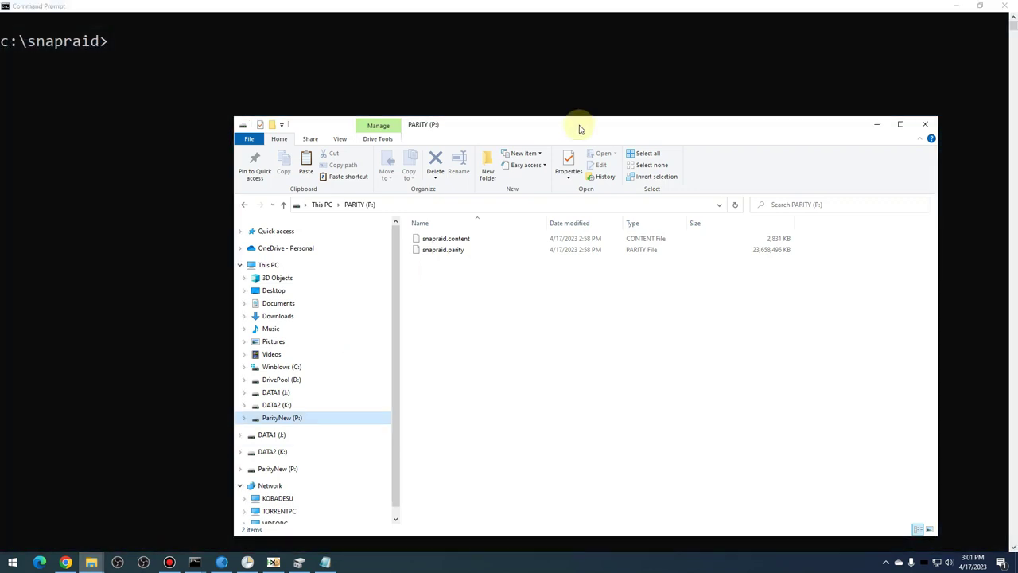
{"action": "left_click", "coordinate": [461, 238]}
{"action": "left_click", "coordinate": [463, 249]}
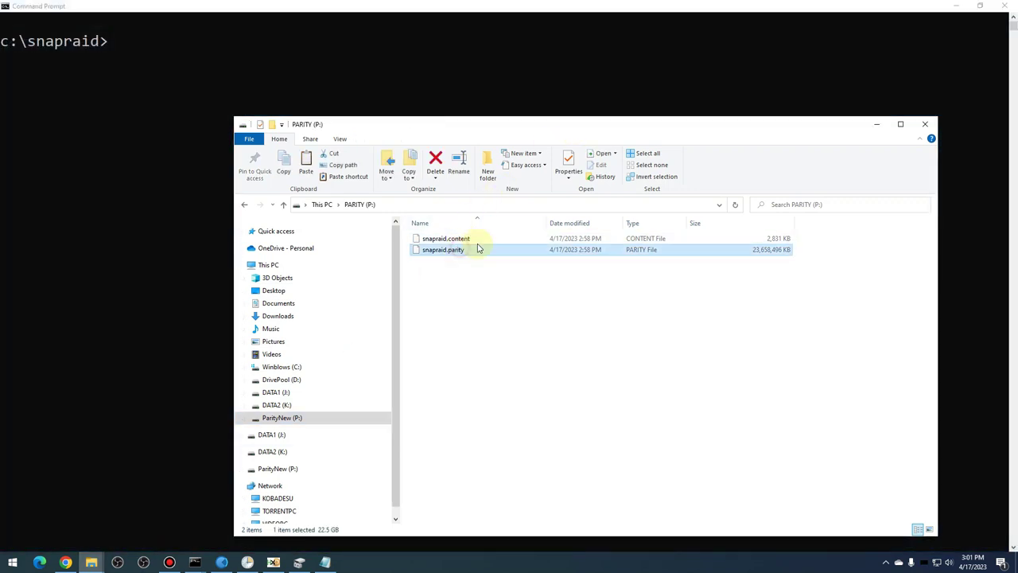
{"action": "left_click", "coordinate": [474, 239]}
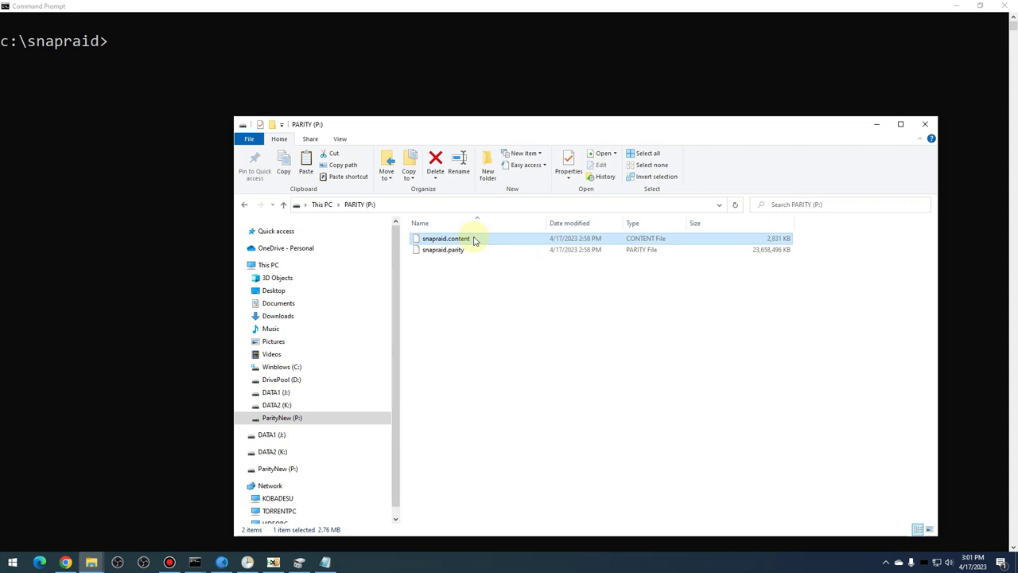
{"action": "left_click", "coordinate": [435, 251], "text": "ctrl"}
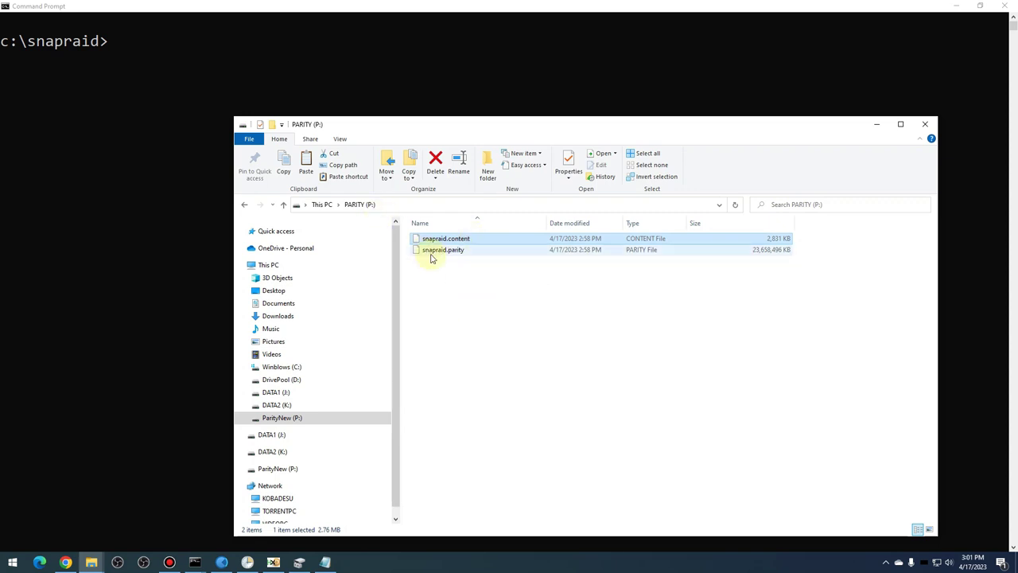
{"action": "left_click", "coordinate": [491, 358]}
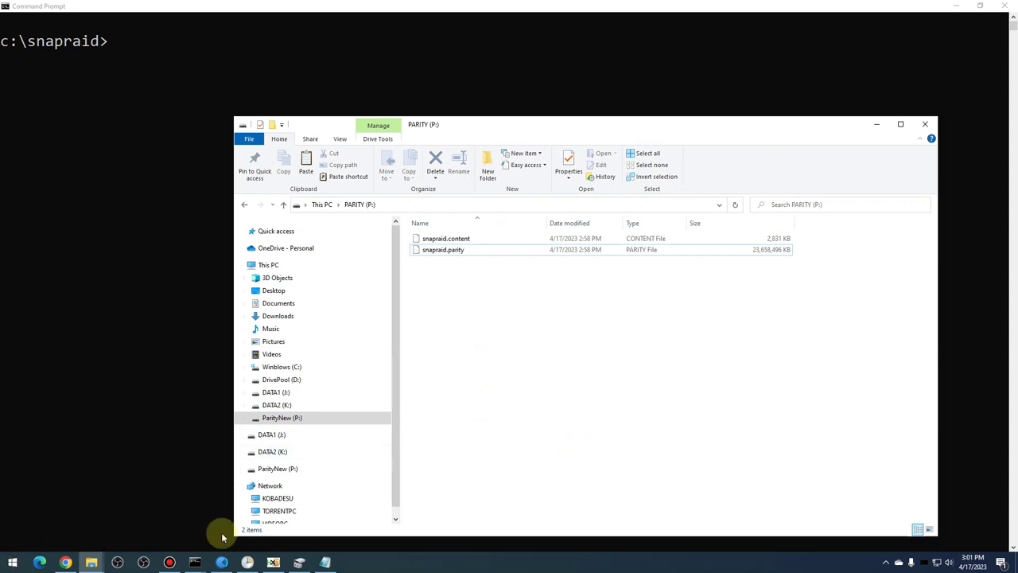
{"action": "left_click", "coordinate": [299, 563]}
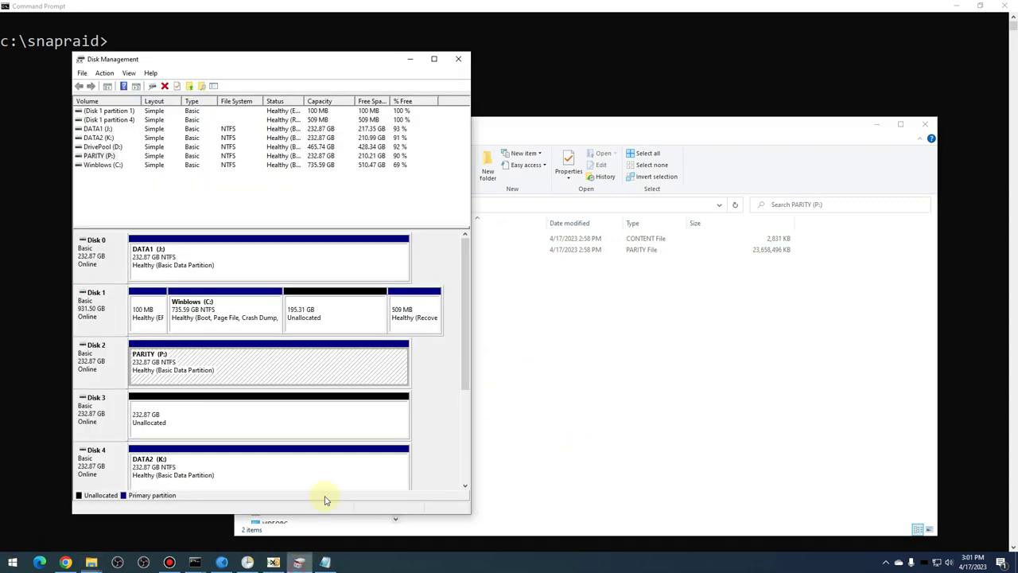
Step: Start a New Simple Volume on Disk 3's unallocated 232.87 GB space
{"action": "left_click", "coordinate": [199, 413]}
{"action": "left_click", "coordinate": [179, 365]}
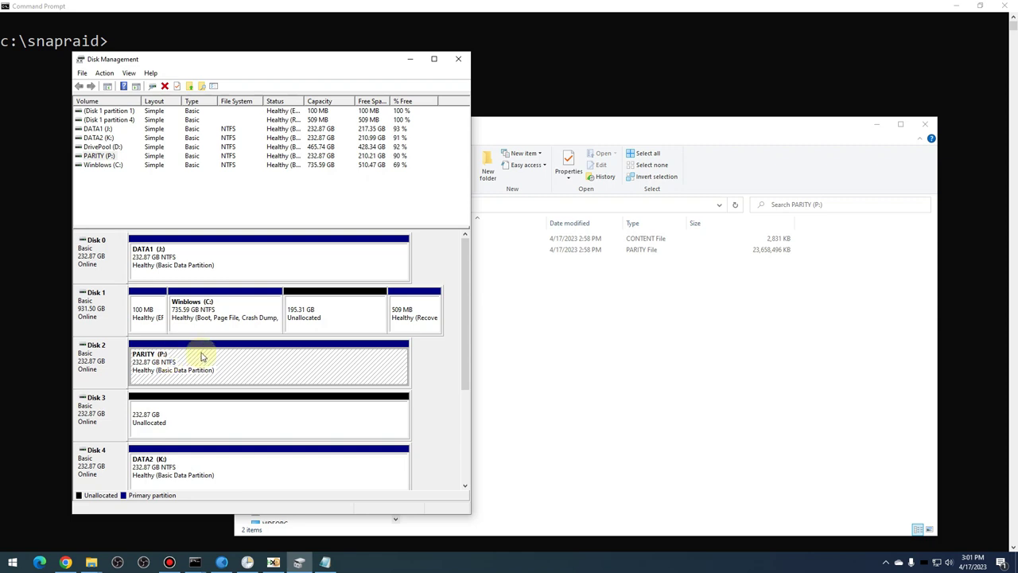
{"action": "left_click", "coordinate": [212, 417]}
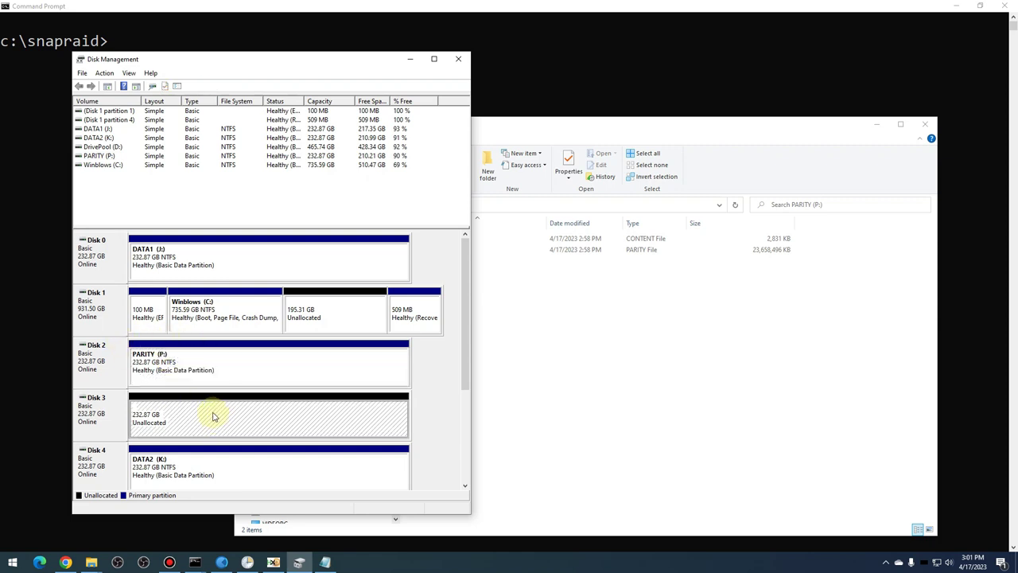
{"action": "right_click", "coordinate": [213, 417]}
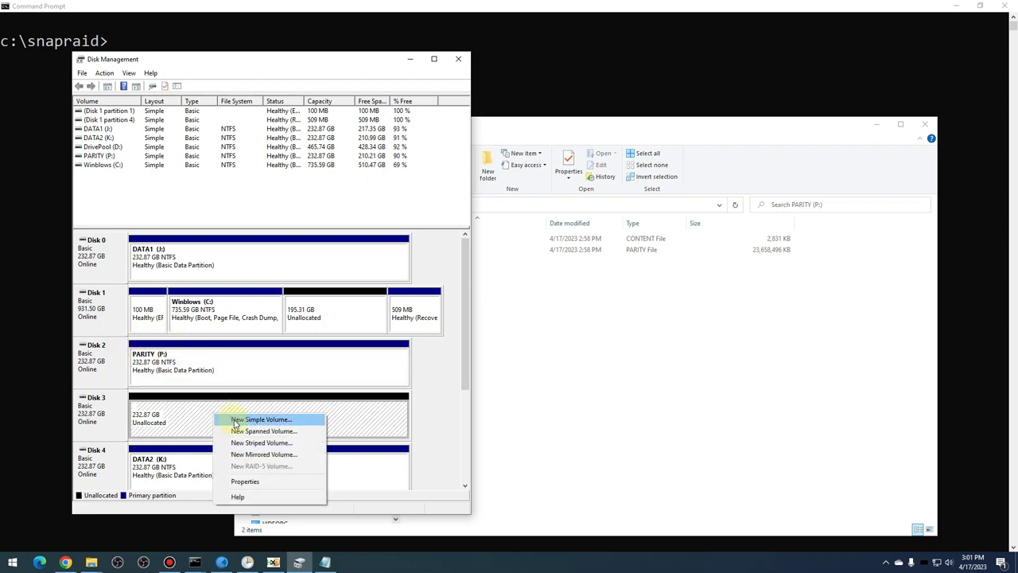
{"action": "left_click", "coordinate": [236, 425]}
Step: Create the volume at full 238458 MB size as Q:, NTFS quick format, labelled ParityNEW
{"action": "left_click", "coordinate": [272, 300]}
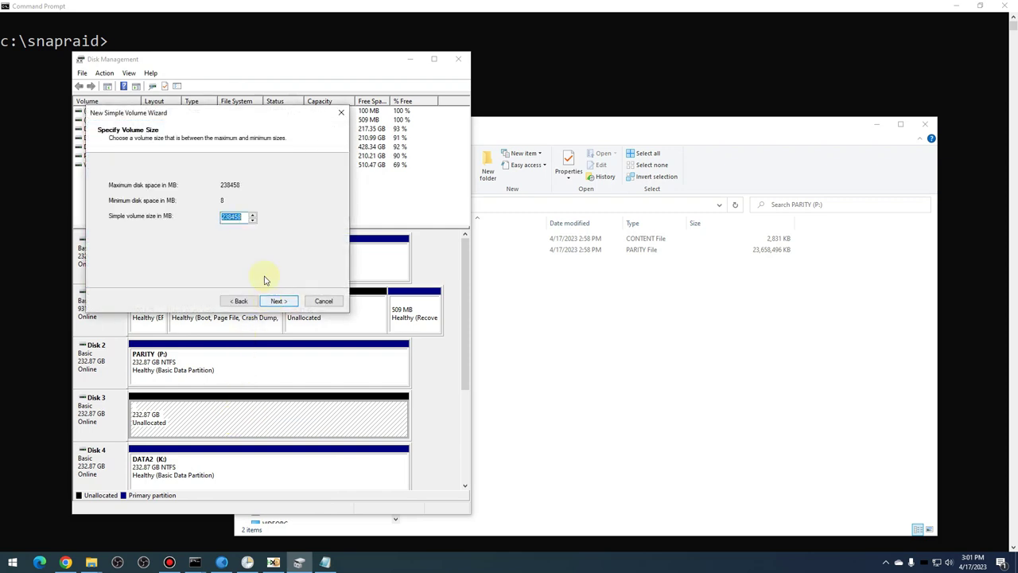
{"action": "left_click", "coordinate": [281, 301]}
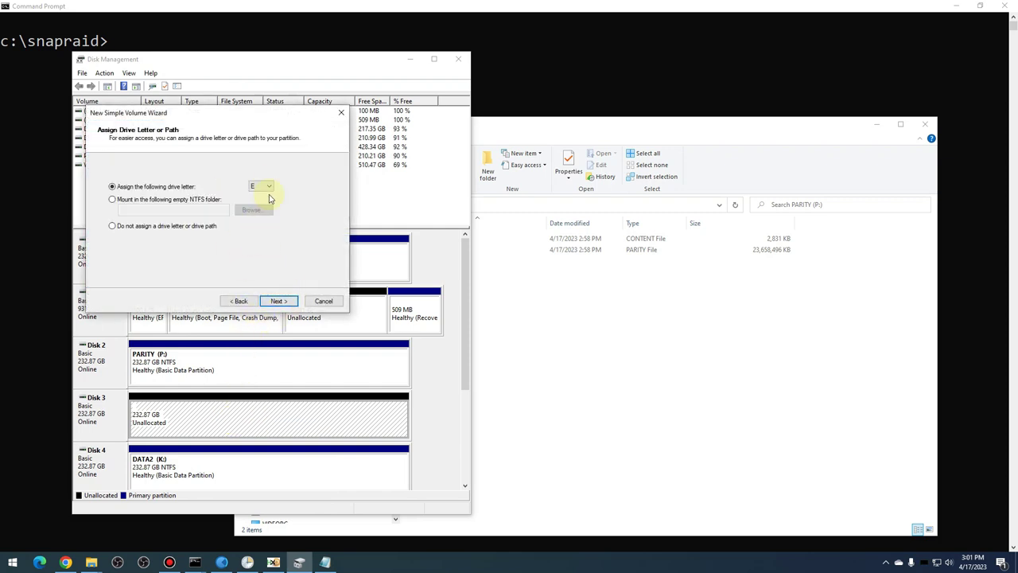
{"action": "left_click", "coordinate": [267, 188]}
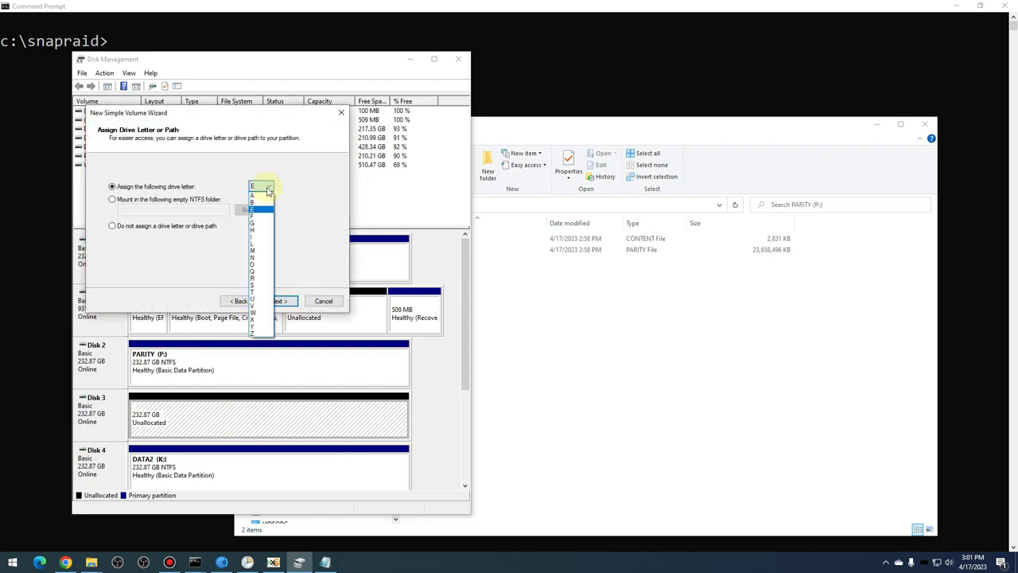
{"action": "left_click", "coordinate": [262, 271]}
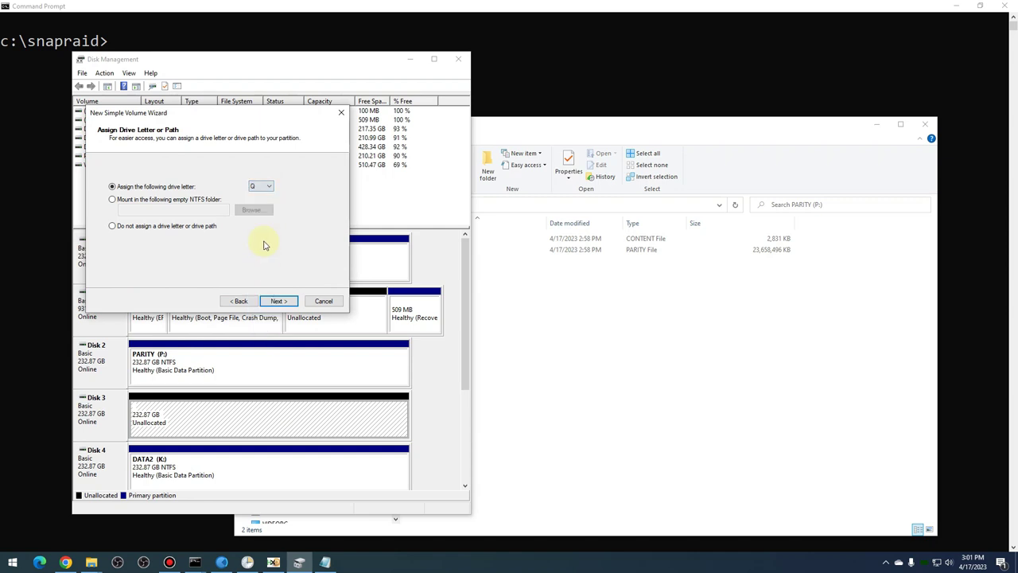
{"action": "left_click", "coordinate": [278, 301]}
{"action": "left_click_drag", "start_coordinate": [270, 238], "coordinate": [174, 227]}
{"action": "type", "text": "ParityNEW"}
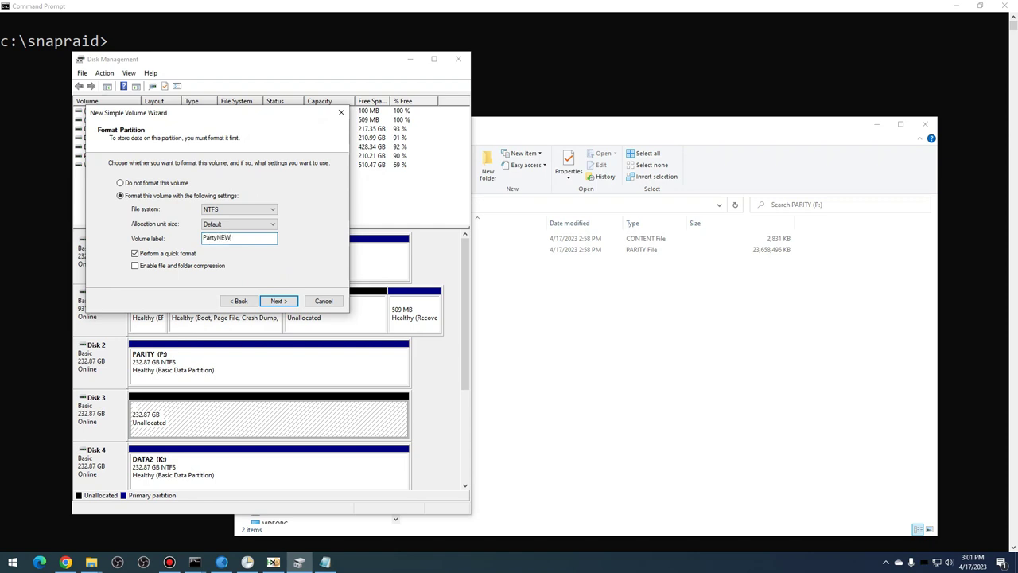
{"action": "left_click", "coordinate": [293, 302]}
{"action": "left_click", "coordinate": [291, 301]}
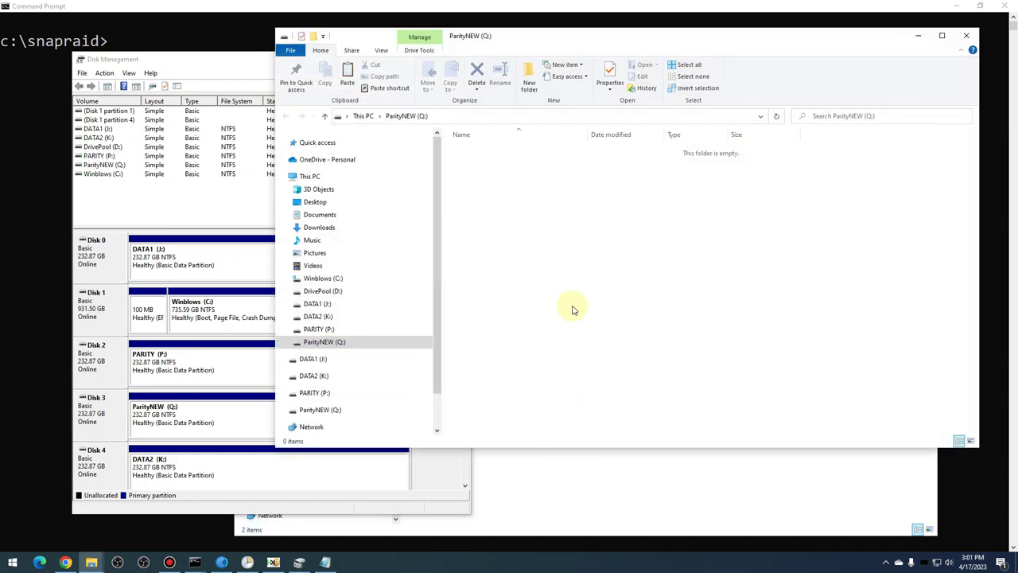
Step: Place the PARITY (P:) window with its snapraid files below the empty ParityNEW (Q:) window
{"action": "left_click", "coordinate": [554, 464]}
{"action": "left_click", "coordinate": [458, 250]}
{"action": "left_click", "coordinate": [454, 237], "text": "shift"}
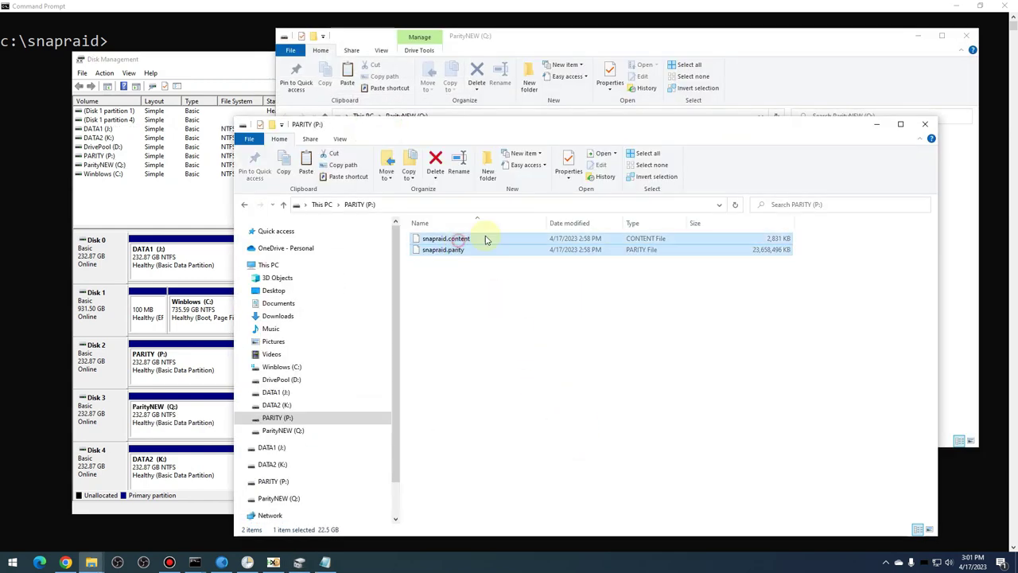
{"action": "left_click_drag", "start_coordinate": [723, 125], "coordinate": [705, 201]}
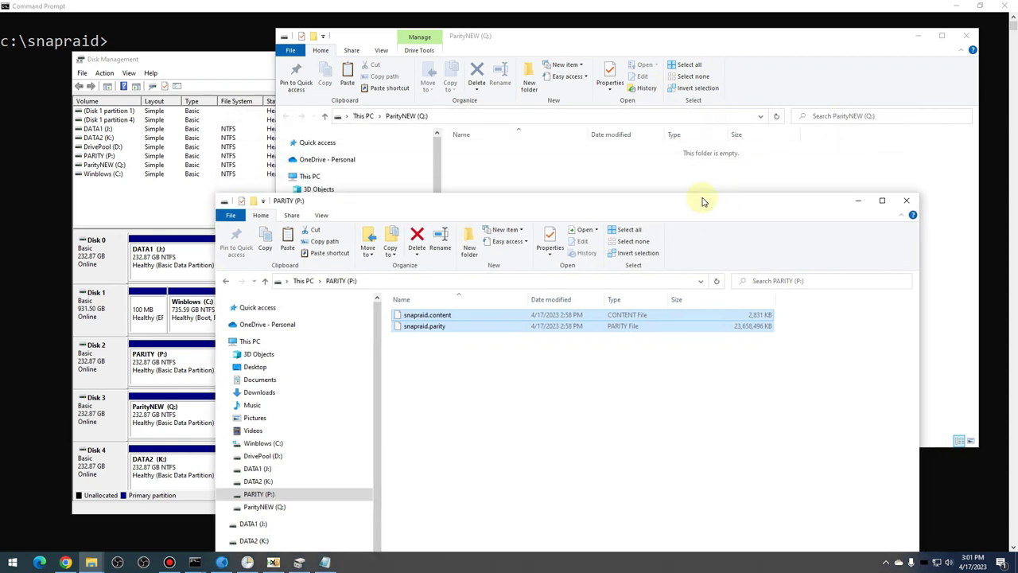
{"action": "left_click", "coordinate": [753, 345]}
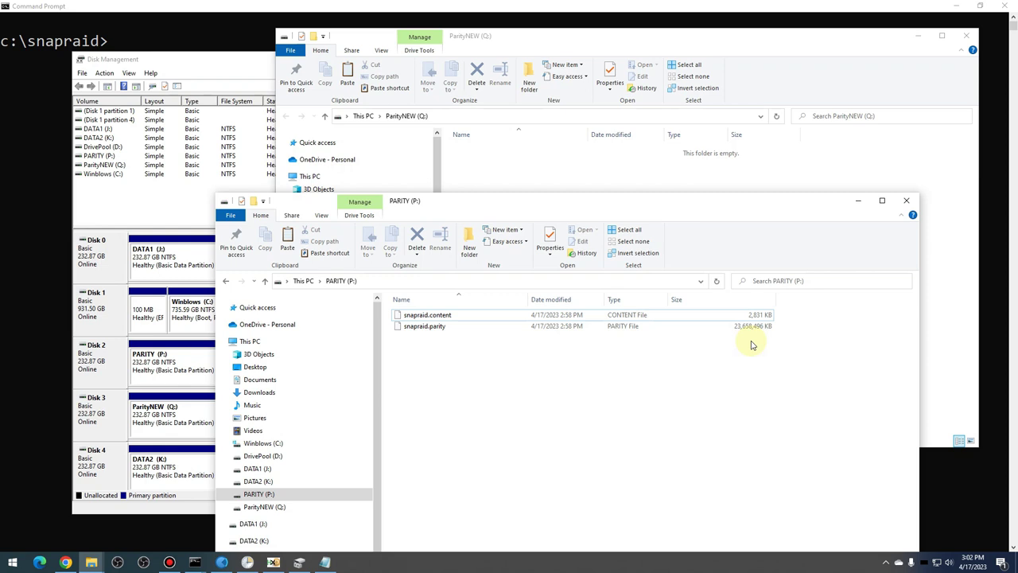
{"action": "left_click", "coordinate": [108, 8]}
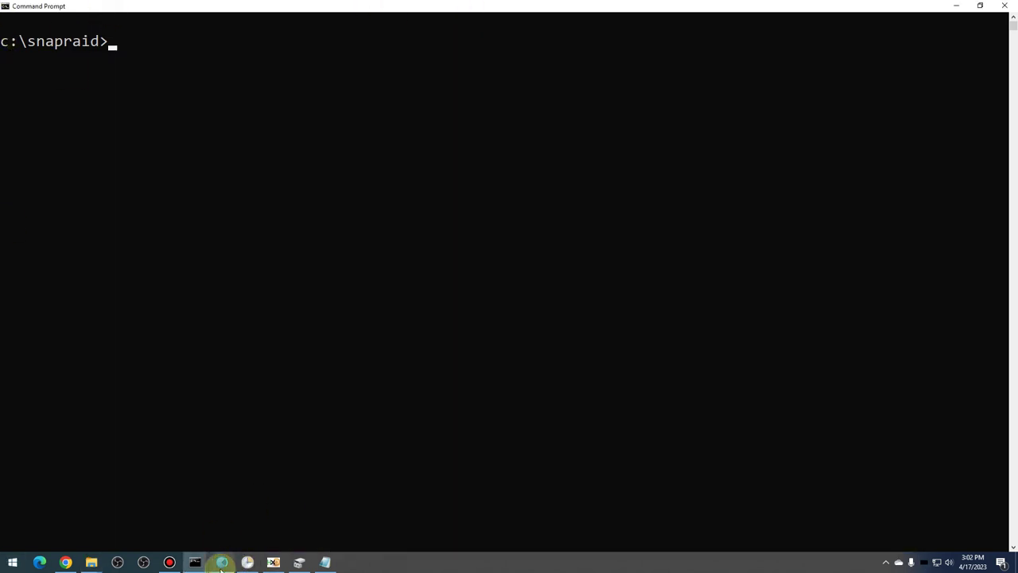
Step: Review DrivePool and the Snapraid Sync and Scrub scheduled tasks, then return to the admin console
{"action": "mouse_move", "coordinate": [204, 567]}
{"action": "left_click", "coordinate": [238, 529]}
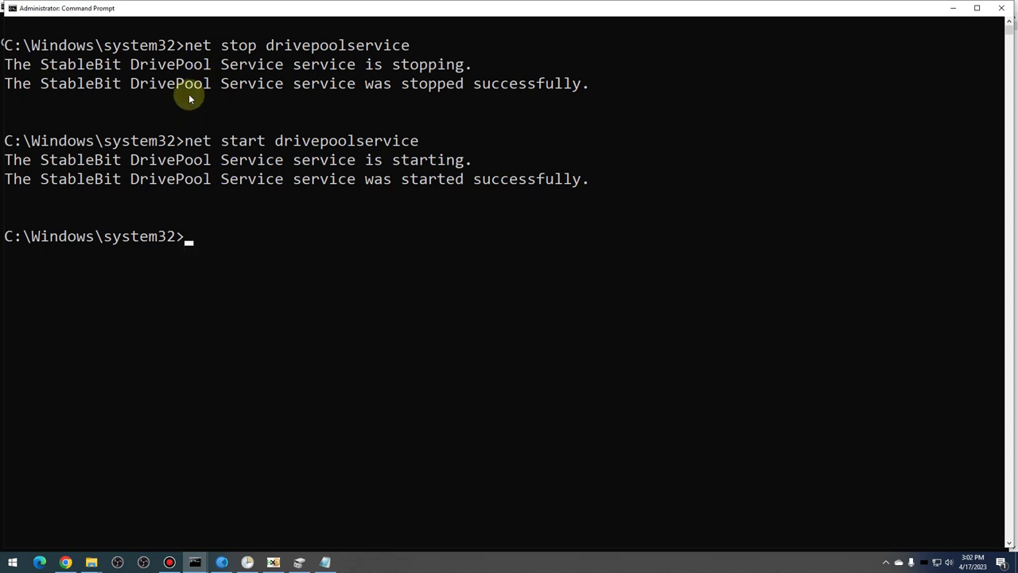
{"action": "left_click", "coordinate": [222, 562]}
{"action": "left_click", "coordinate": [222, 563]}
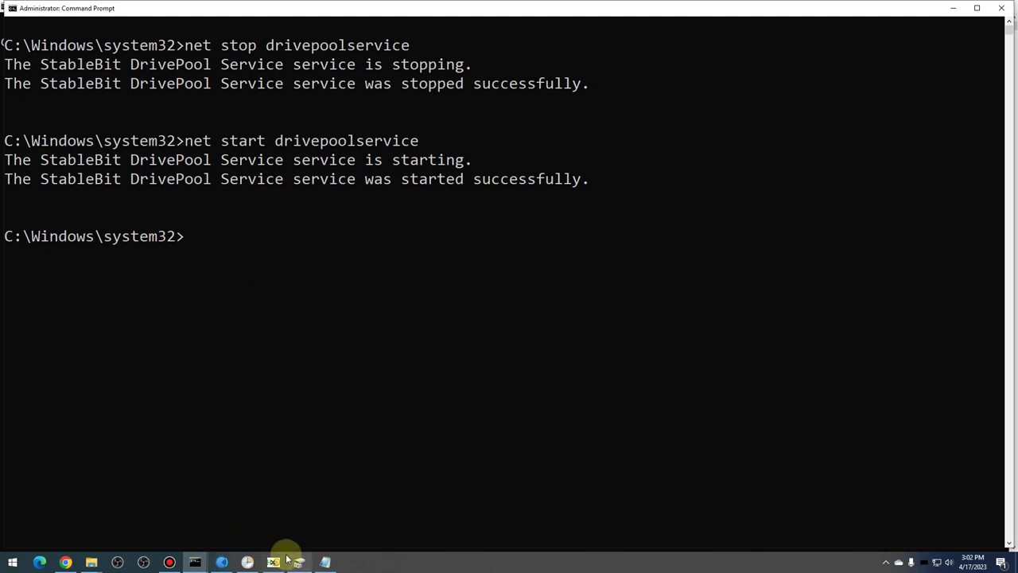
{"action": "left_click", "coordinate": [249, 562]}
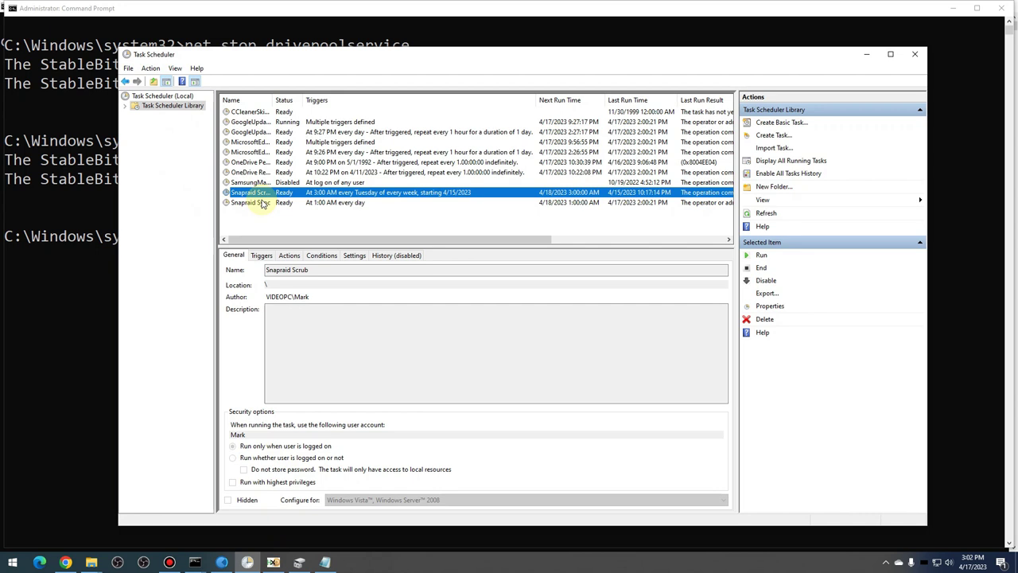
{"action": "left_click", "coordinate": [264, 204]}
{"action": "left_click", "coordinate": [265, 195]}
{"action": "left_click", "coordinate": [286, 9]}
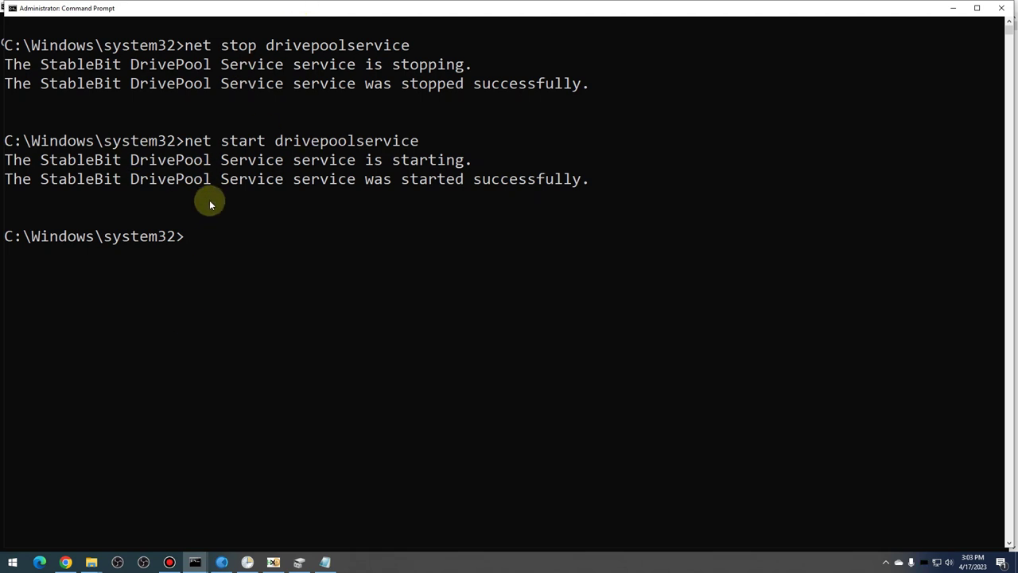
Step: Type the command robocopy P:\ Q:\ /ZB at the admin prompt without running it
{"action": "type", "text": "ropo"}
{"action": "key", "text": "BackSpace"}
{"action": "key", "text": "BackSpace"}
{"action": "type", "text": "bocopy P:\\ Q:\\ "}
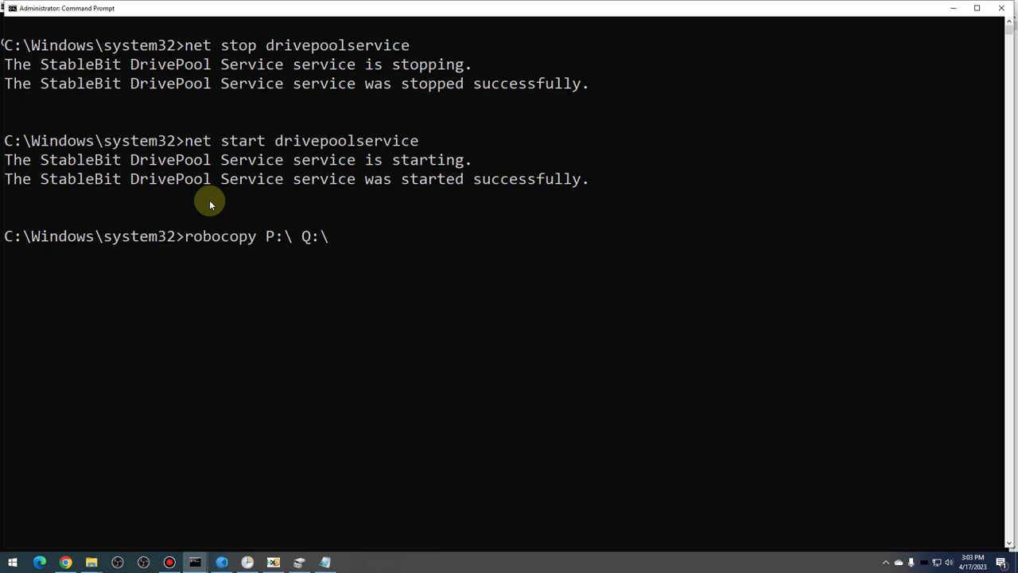
{"action": "type", "text": "/ZB /L"}
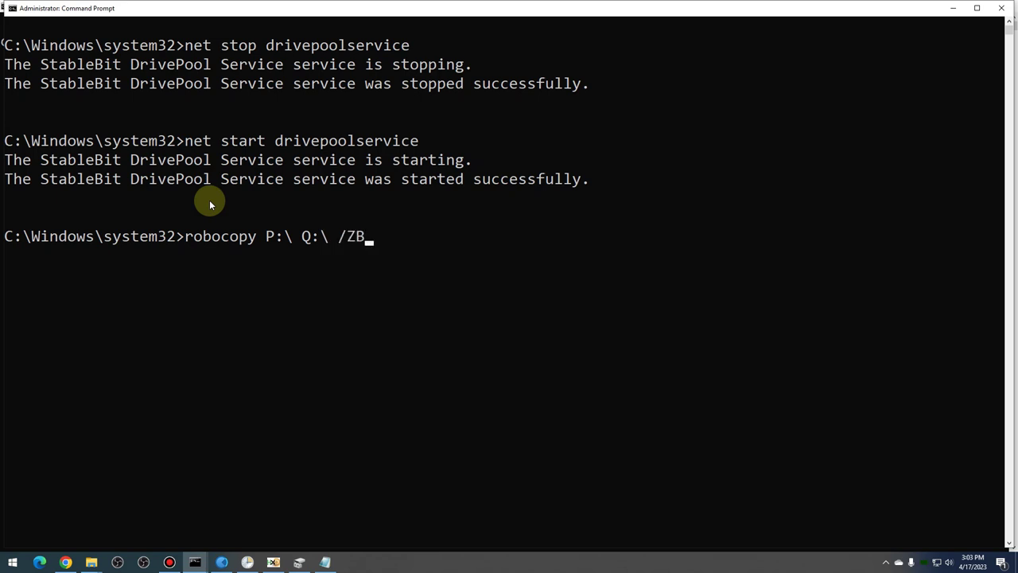
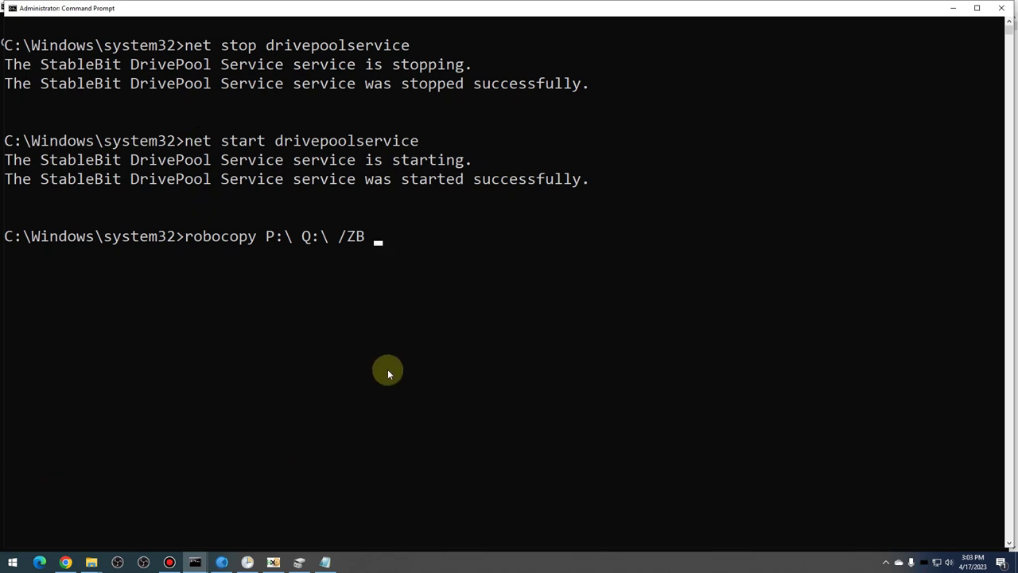
Step: Append the list-only /L switch to robocopy P:\ Q:\ /ZB without running it
{"action": "type", "text": "/L"}
{"action": "left_click", "coordinate": [102, 563]}
{"action": "left_click", "coordinate": [166, 517]}
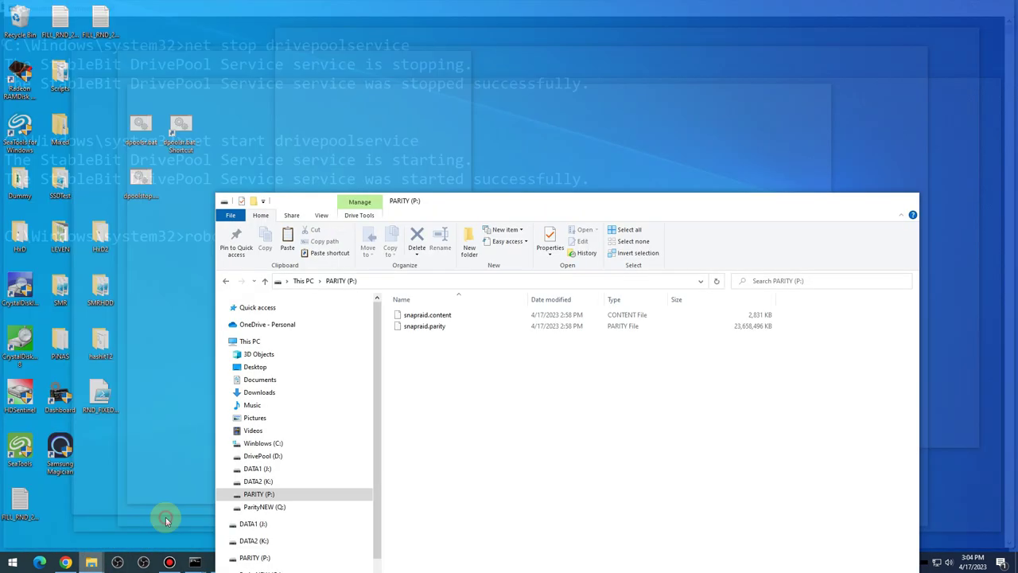
{"action": "mouse_move", "coordinate": [171, 541]}
{"action": "mouse_move", "coordinate": [92, 561]}
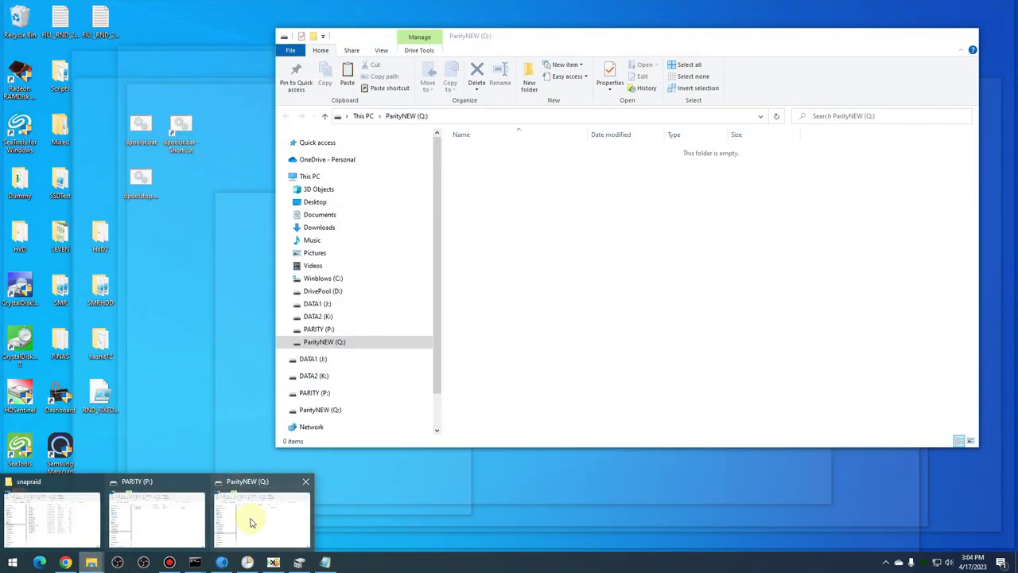
{"action": "left_click", "coordinate": [259, 517]}
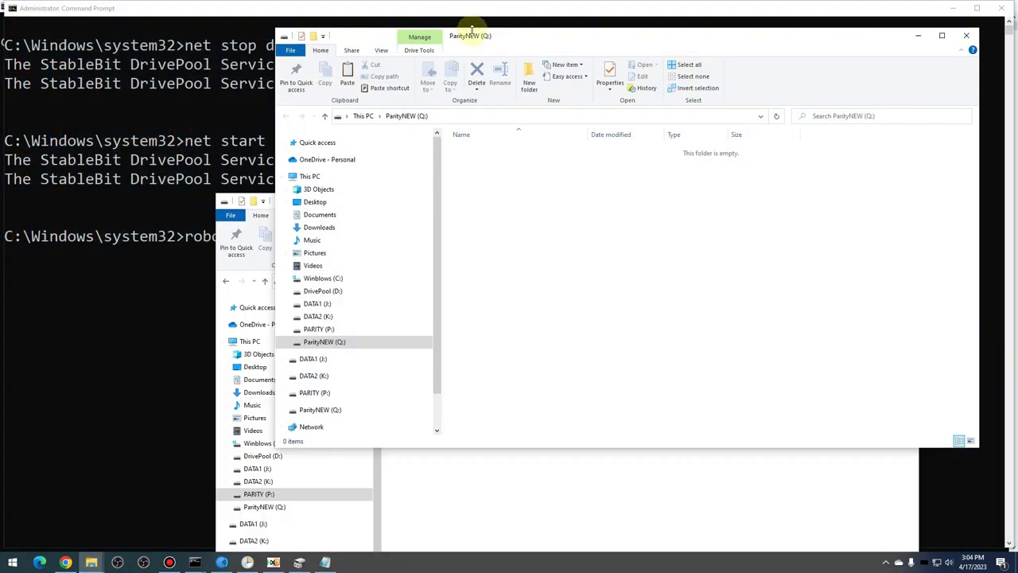
{"action": "left_click_drag", "start_coordinate": [482, 44], "coordinate": [688, 115]}
{"action": "left_click", "coordinate": [170, 226]}
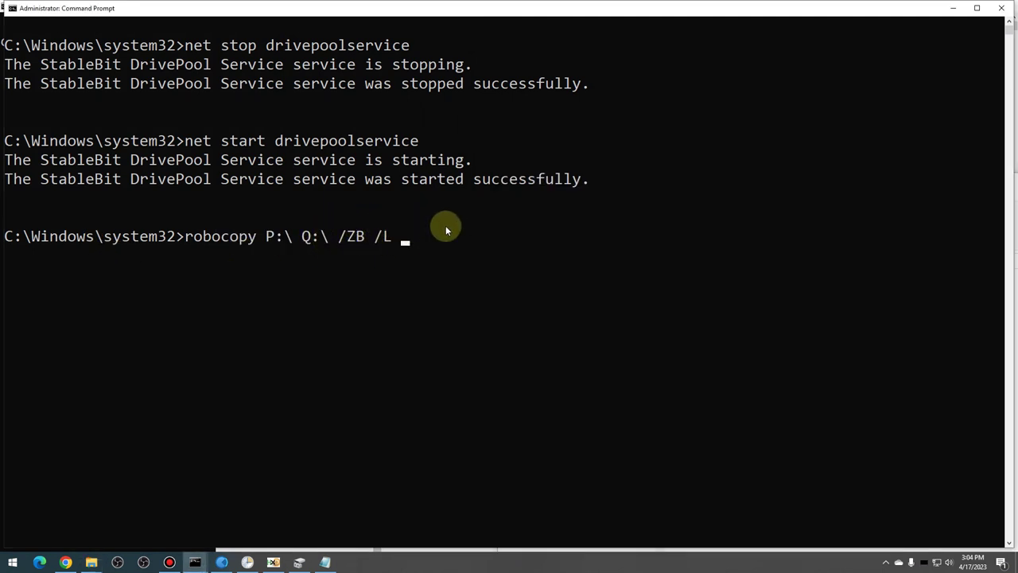
Step: Run robocopy P:\ Q:\ /ZB /L * and review its summary of 2 new files, 22.565 g
{"action": "type", "text": "*"}
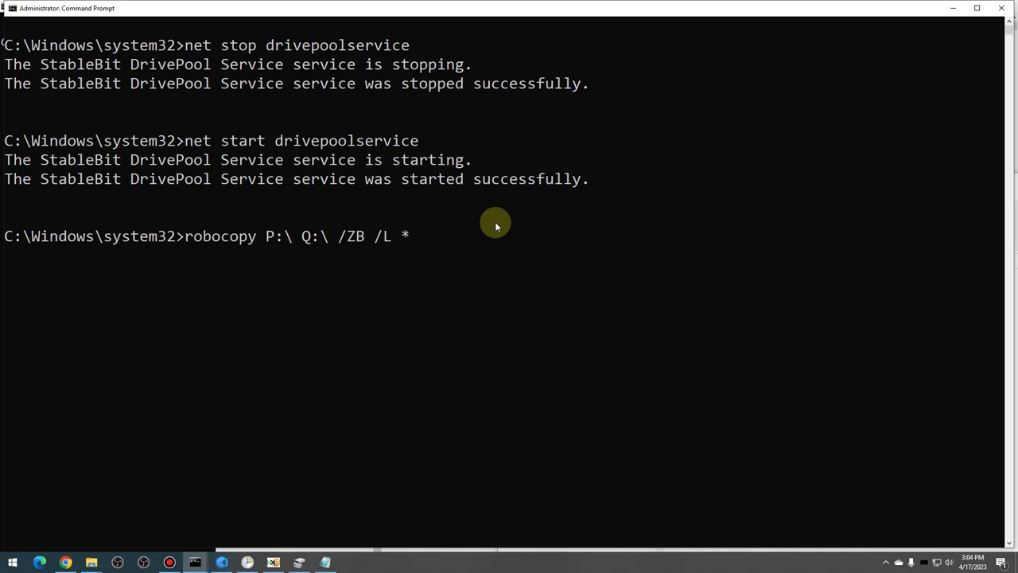
{"action": "key", "text": "Return"}
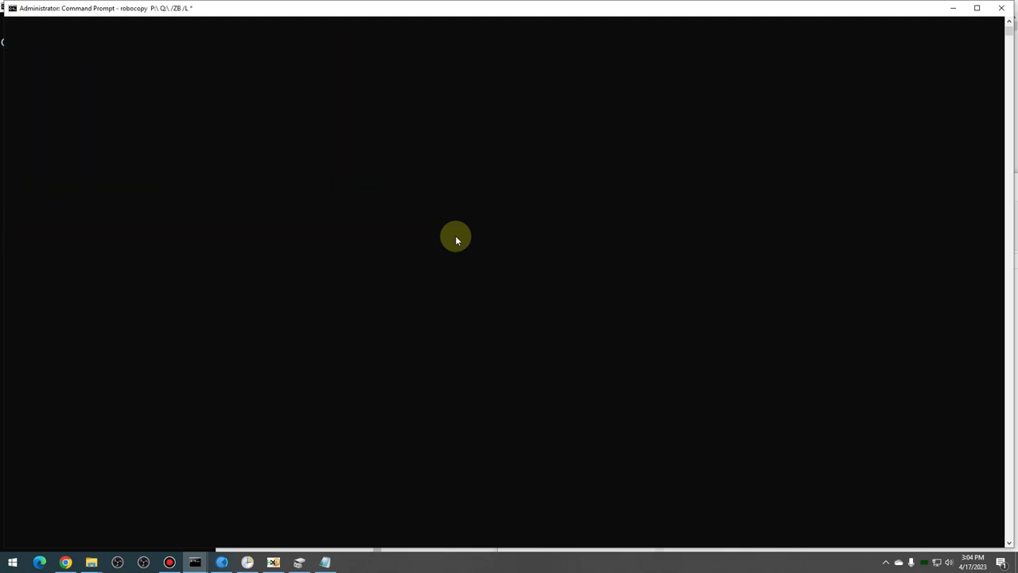
{"action": "scroll", "coordinate": [250, 425], "scroll_direction": "up", "scroll_amount": 3}
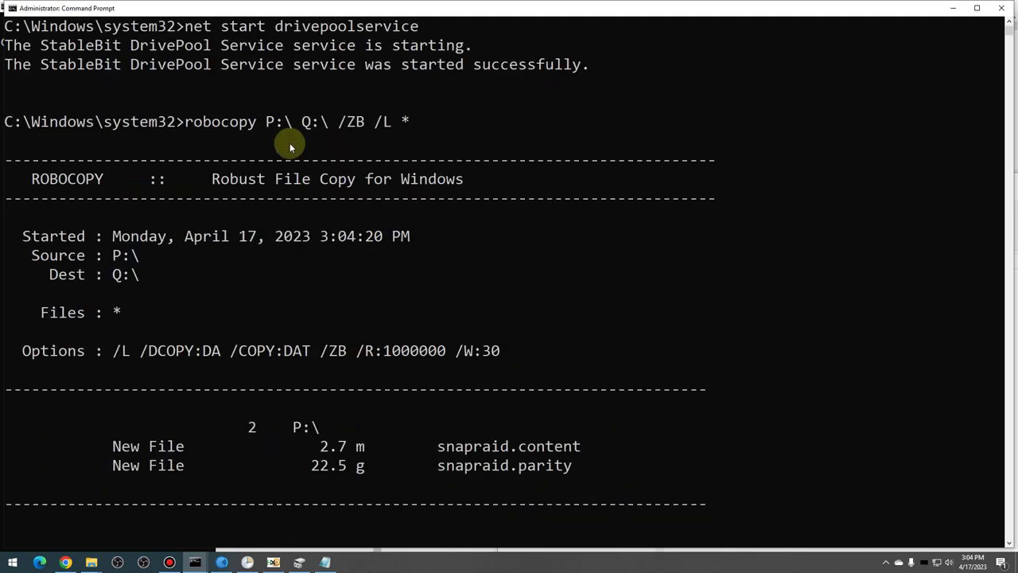
{"action": "scroll", "coordinate": [283, 163], "scroll_direction": "down", "scroll_amount": 4}
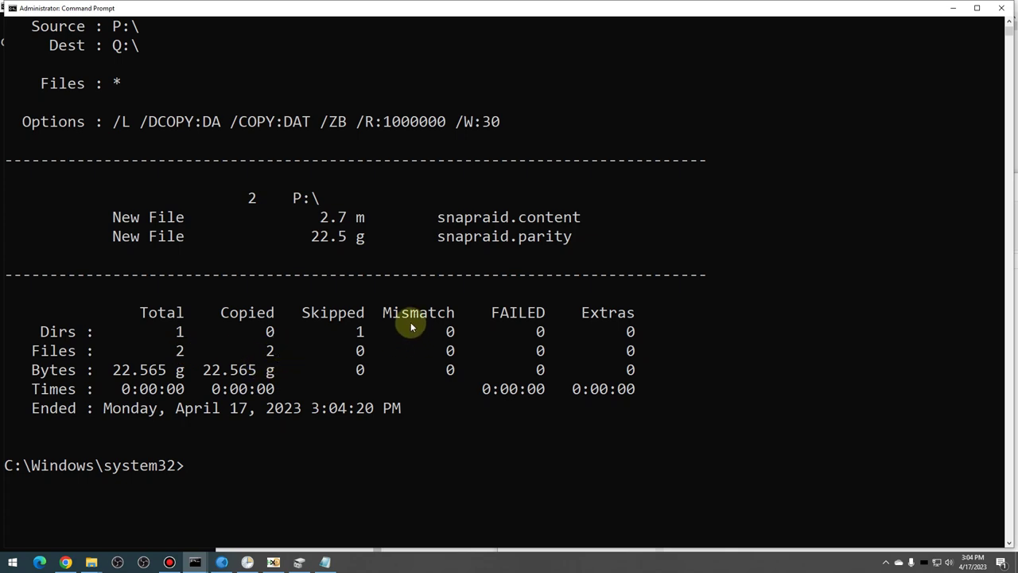
{"action": "scroll", "coordinate": [362, 355], "scroll_direction": "up", "scroll_amount": 4}
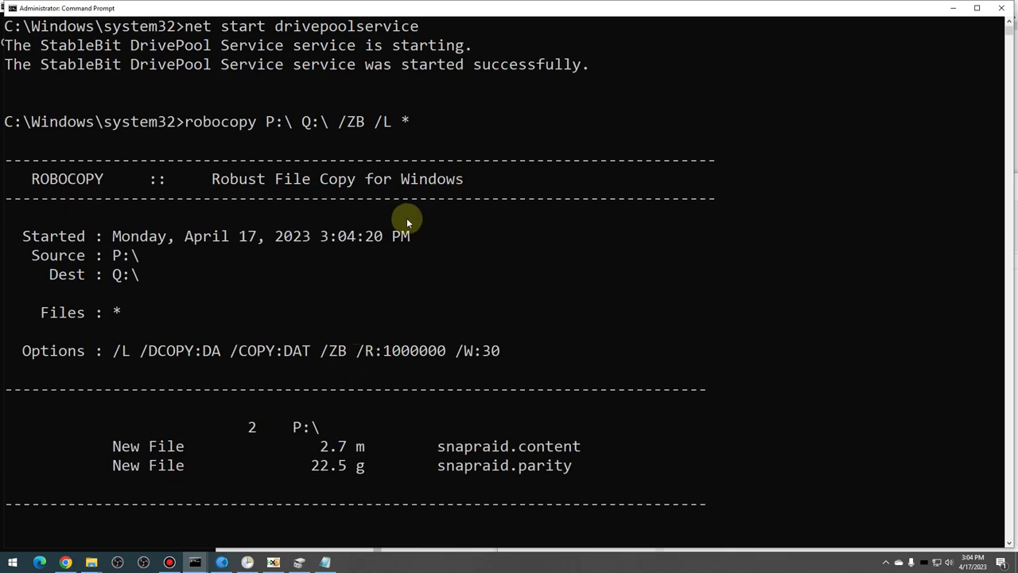
{"action": "scroll", "coordinate": [406, 222], "scroll_direction": "down", "scroll_amount": 2}
{"action": "scroll", "coordinate": [402, 225], "scroll_direction": "down", "scroll_amount": 2}
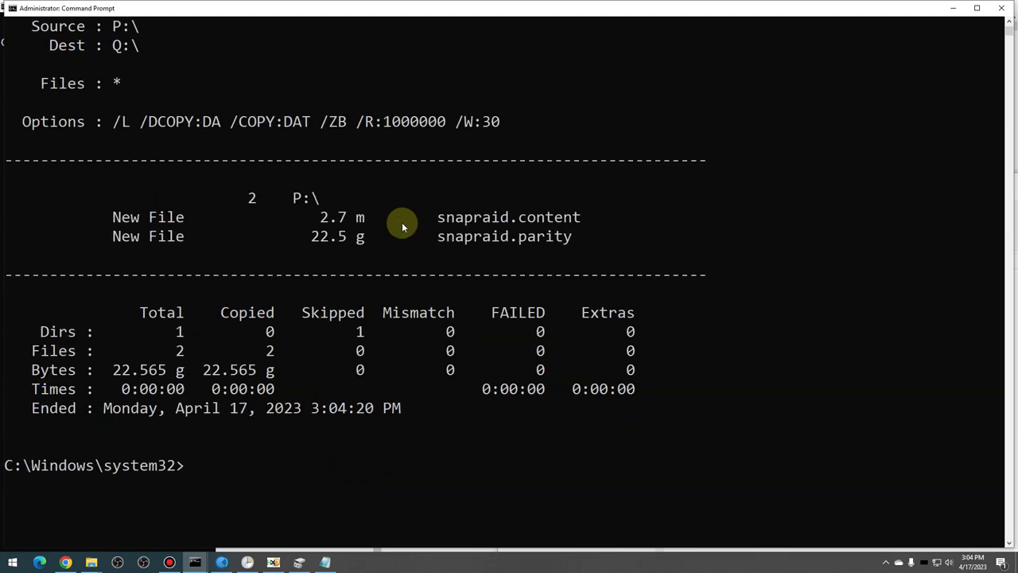
{"action": "scroll", "coordinate": [398, 231], "scroll_direction": "up", "scroll_amount": 2}
{"action": "scroll", "coordinate": [391, 236], "scroll_direction": "down", "scroll_amount": 1}
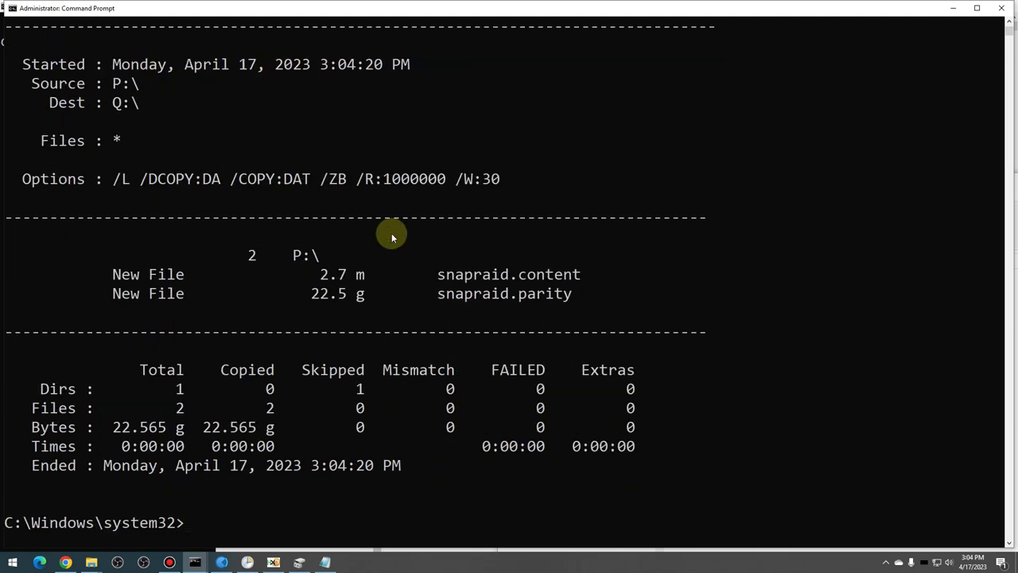
{"action": "scroll", "coordinate": [392, 231], "scroll_direction": "up", "scroll_amount": 1}
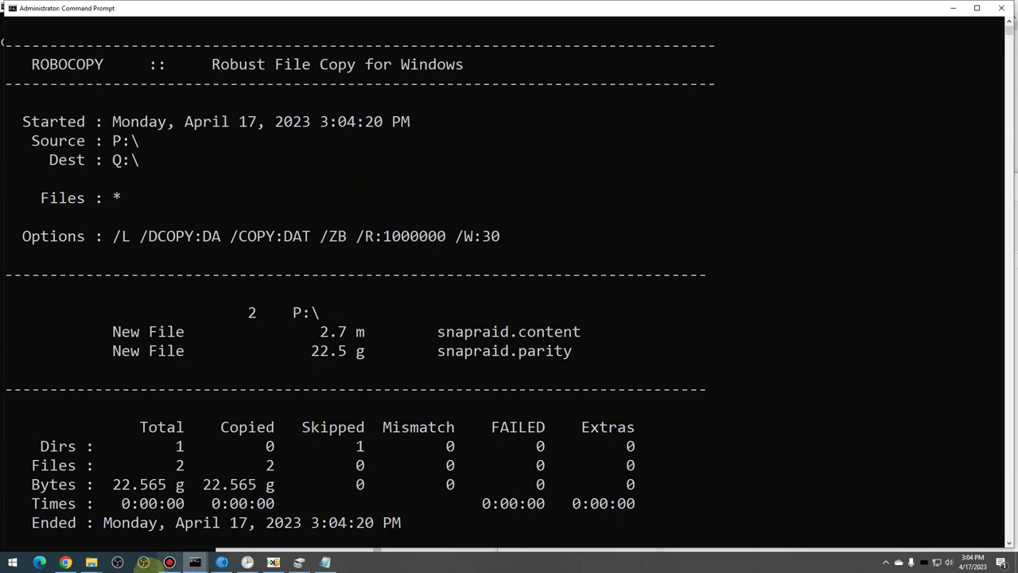
{"action": "mouse_move", "coordinate": [94, 561]}
{"action": "left_click", "coordinate": [253, 515]}
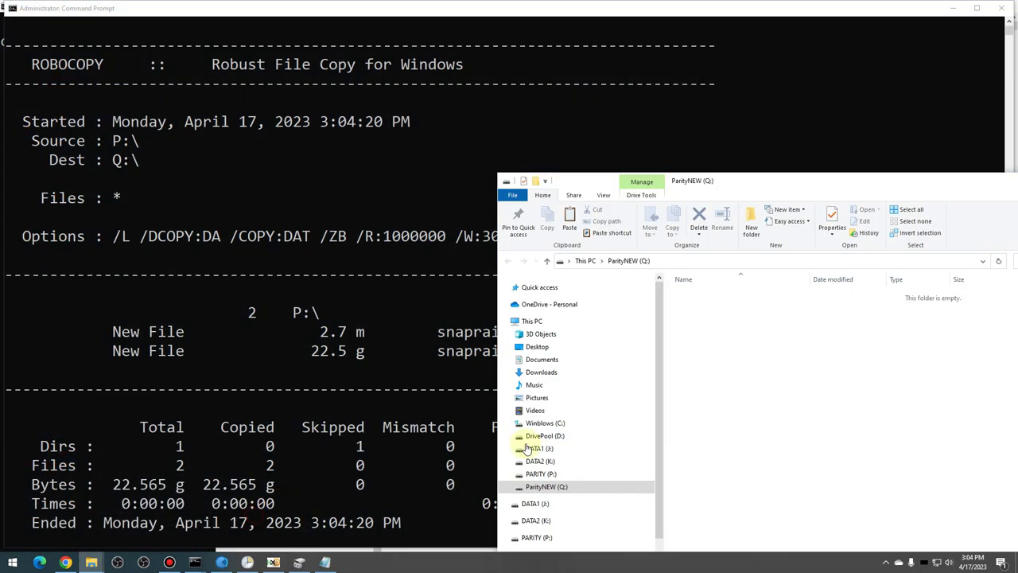
{"action": "left_click_drag", "start_coordinate": [709, 182], "coordinate": [430, 130]}
{"action": "right_click", "coordinate": [249, 433]}
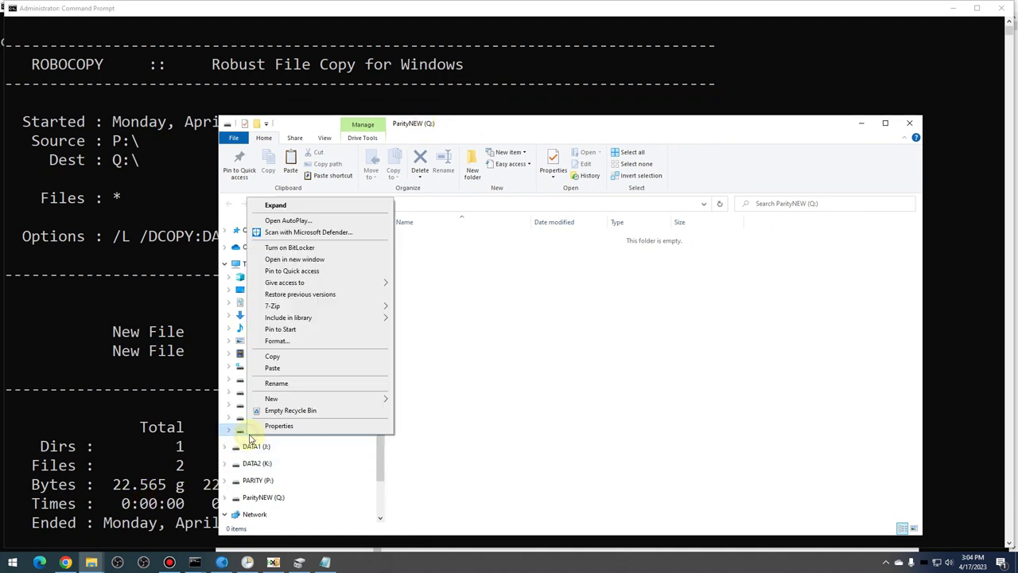
{"action": "left_click", "coordinate": [269, 426]}
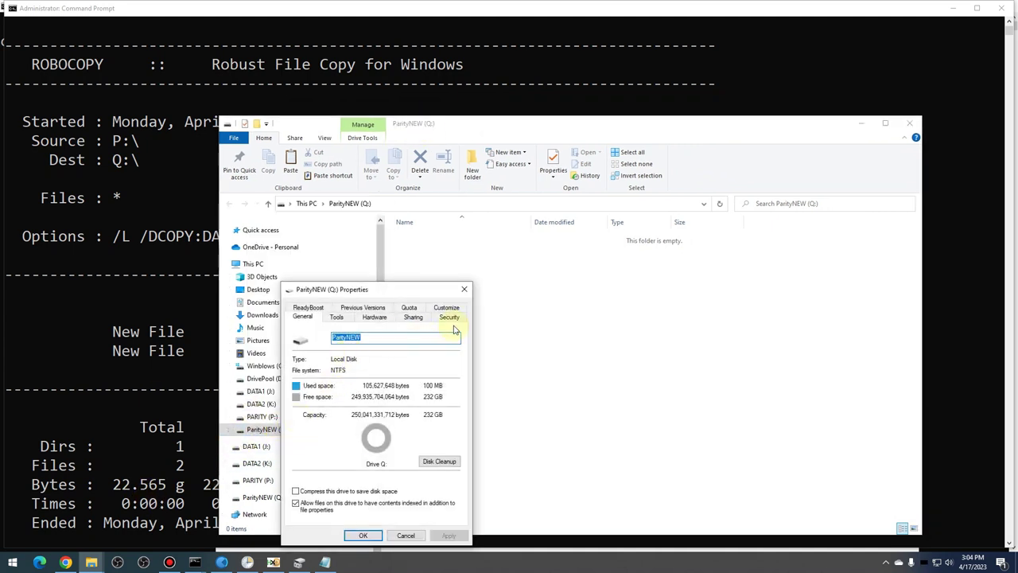
{"action": "left_click", "coordinate": [465, 289]}
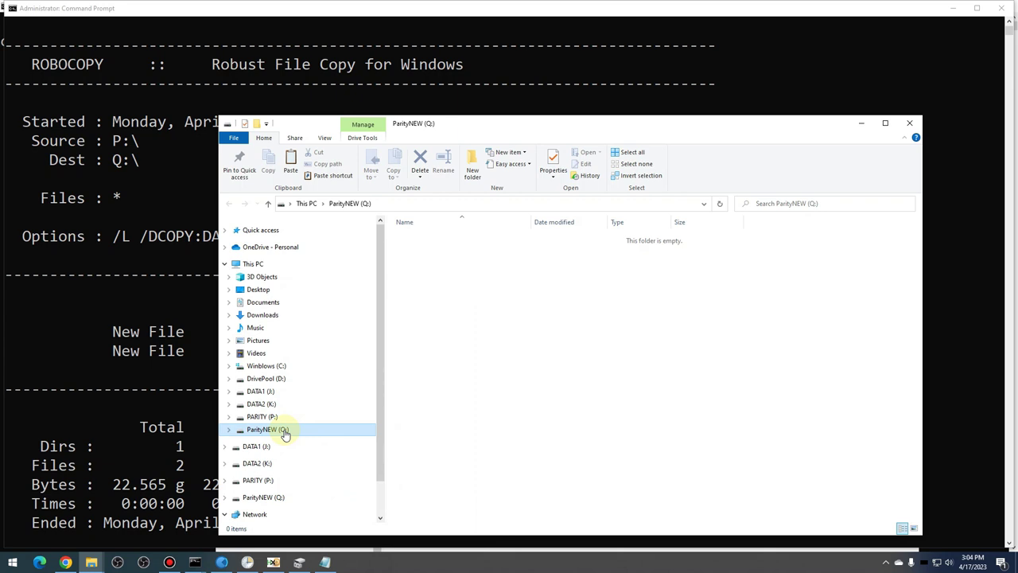
{"action": "right_click", "coordinate": [285, 433]}
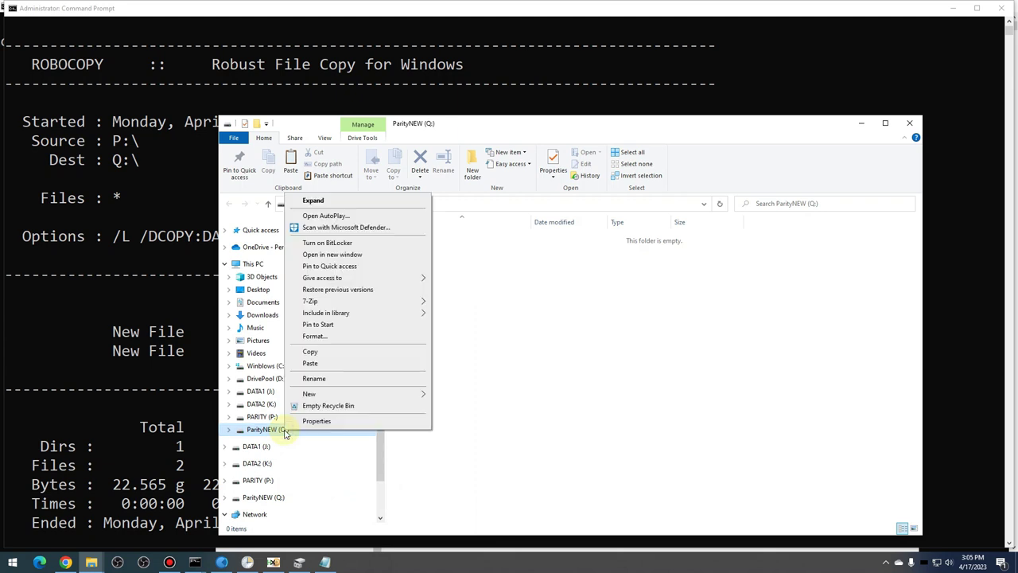
{"action": "left_click", "coordinate": [315, 420]}
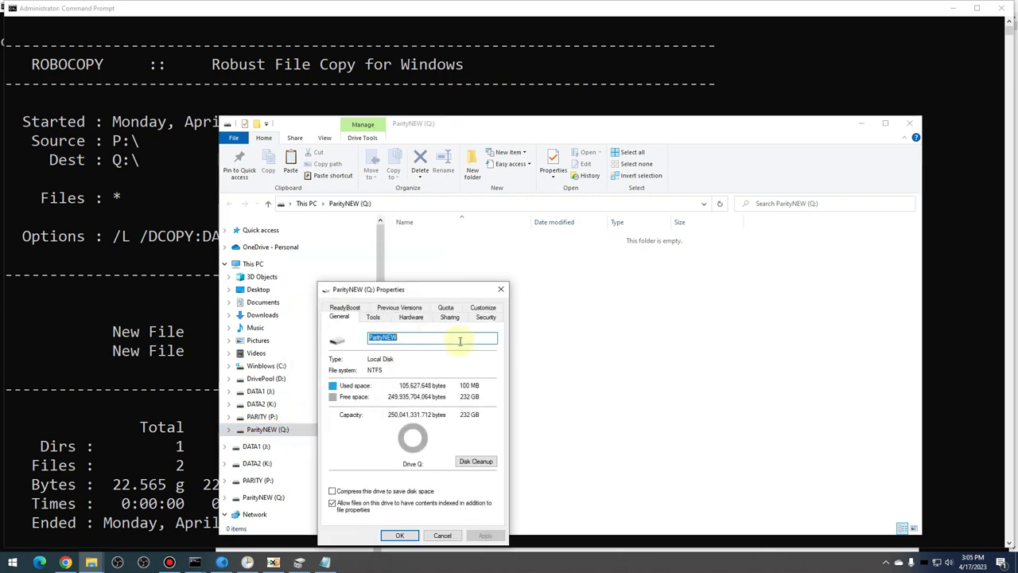
{"action": "left_click", "coordinate": [486, 317]}
{"action": "left_click", "coordinate": [472, 496]}
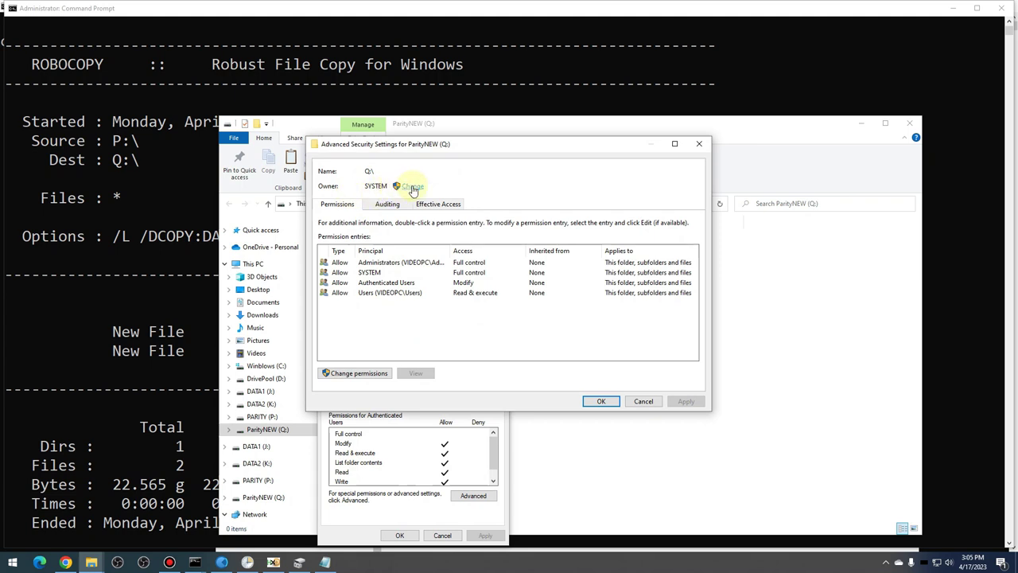
{"action": "left_click", "coordinate": [413, 188]}
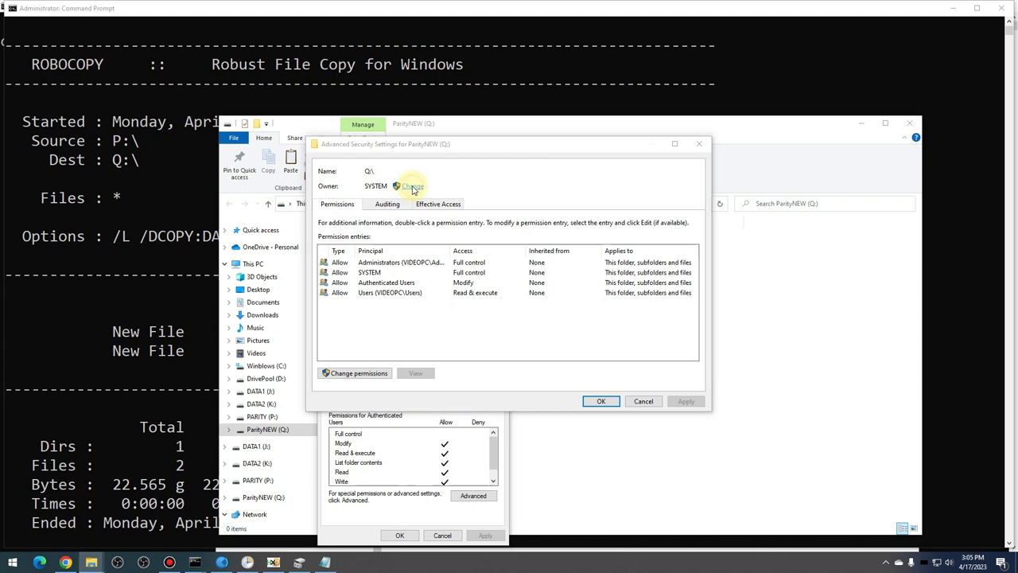
{"action": "type", "text": "SYSTEM"}
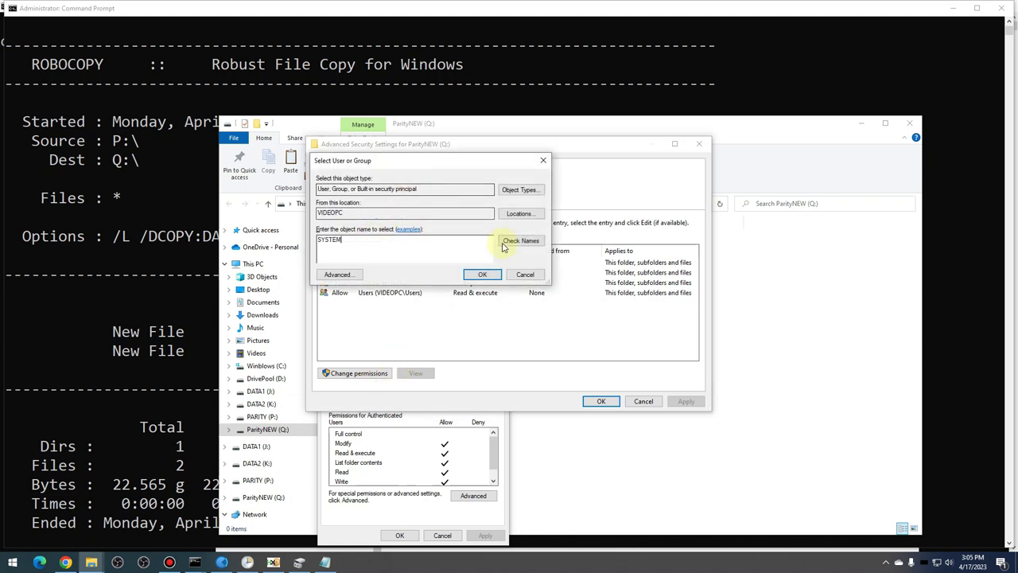
{"action": "left_click", "coordinate": [538, 277]}
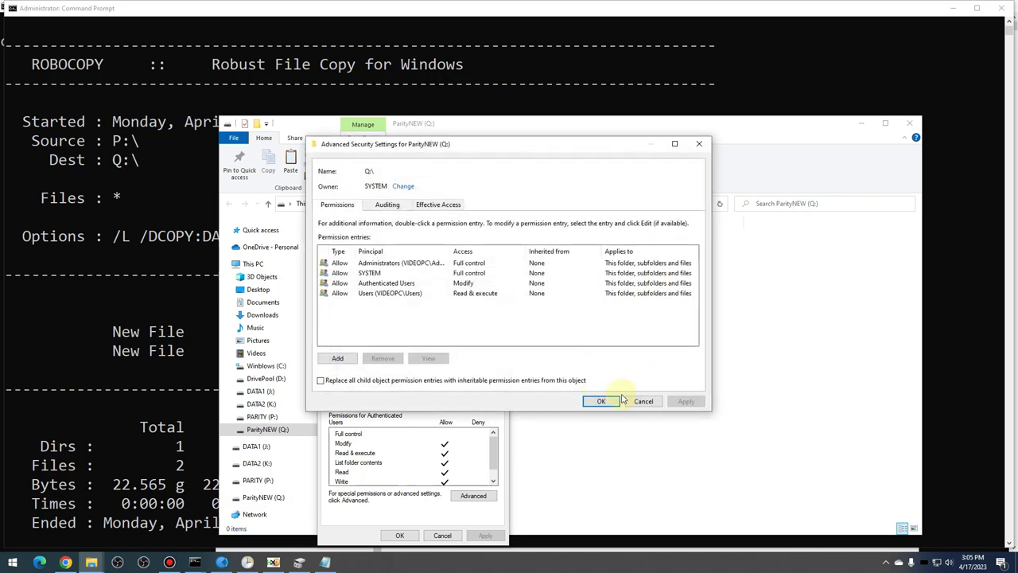
{"action": "left_click", "coordinate": [644, 401]}
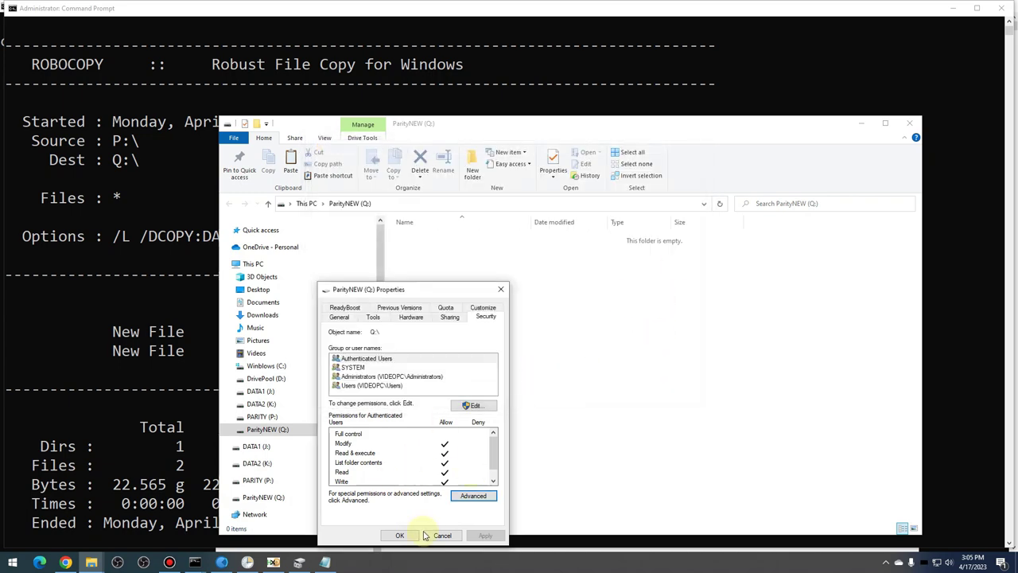
{"action": "left_click", "coordinate": [443, 535]}
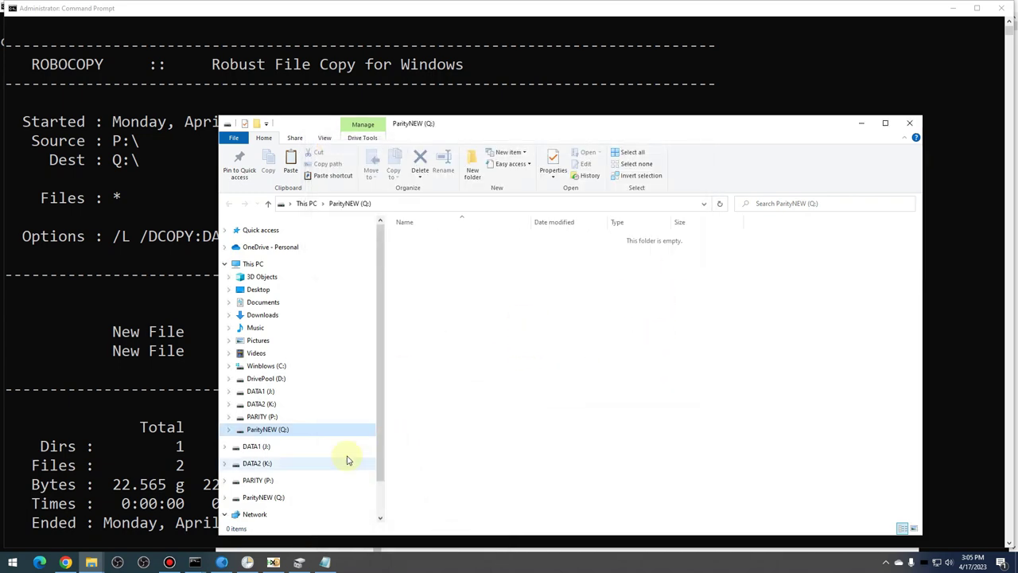
{"action": "left_click", "coordinate": [170, 480]}
{"action": "scroll", "coordinate": [277, 277], "scroll_direction": "down", "scroll_amount": 2}
{"action": "scroll", "coordinate": [251, 435], "scroll_direction": "up", "scroll_amount": 1}
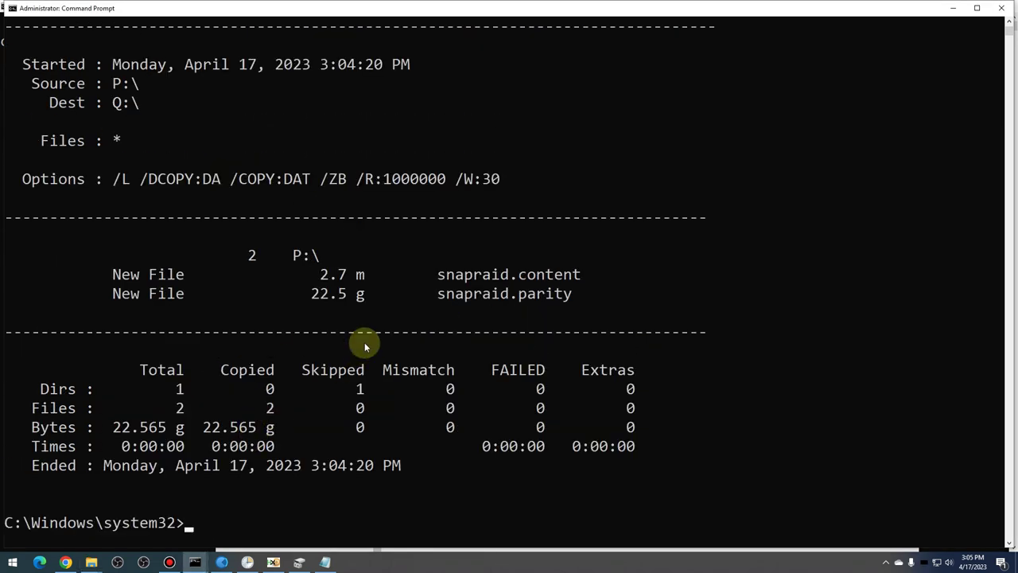
Step: Rerun the recalled robocopy without /L to copy the snapraid files to Q:\ for real
{"action": "key", "text": "Up"}
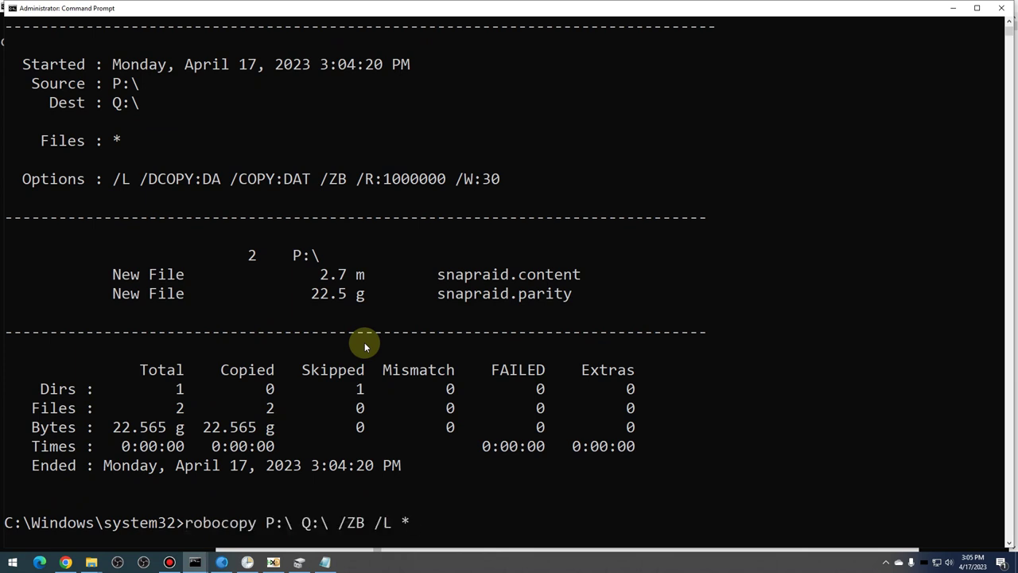
{"action": "key", "text": "Left"}
{"action": "key", "text": "Left"}
{"action": "key", "text": "BackSpace"}
{"action": "key", "text": "BackSpace"}
{"action": "key", "text": "BackSpace"}
{"action": "key", "text": "Up"}
{"action": "key", "text": "Down"}
{"action": "key", "text": "Left"}
{"action": "key", "text": "Left"}
{"action": "key", "text": "BackSpace"}
{"action": "key", "text": "BackSpace"}
{"action": "key", "text": "BackSpace"}
{"action": "key", "text": "Return"}
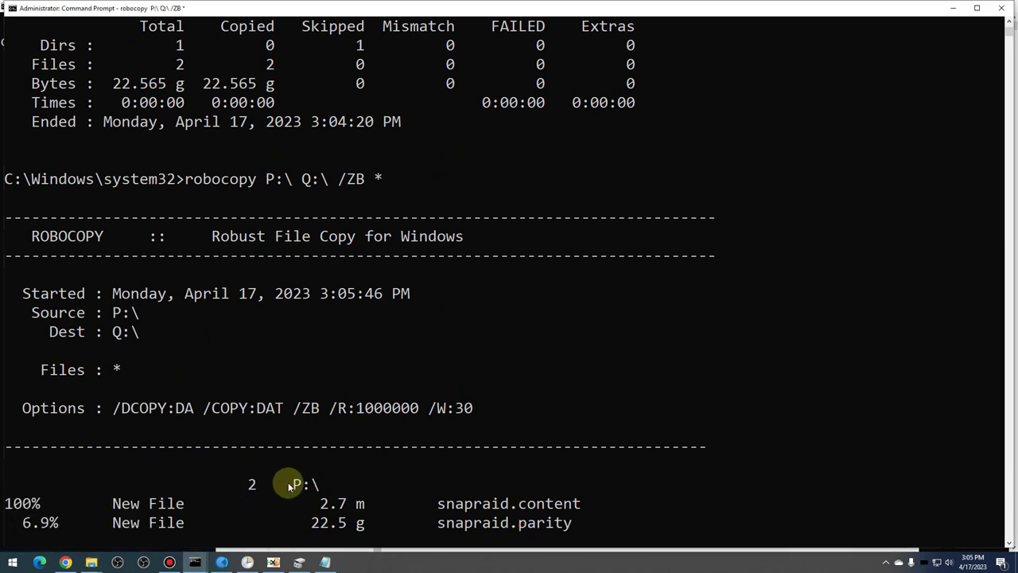
Step: Check the files arriving on ParityNEW (Q:) and follow the copy progress
{"action": "mouse_move", "coordinate": [91, 561]}
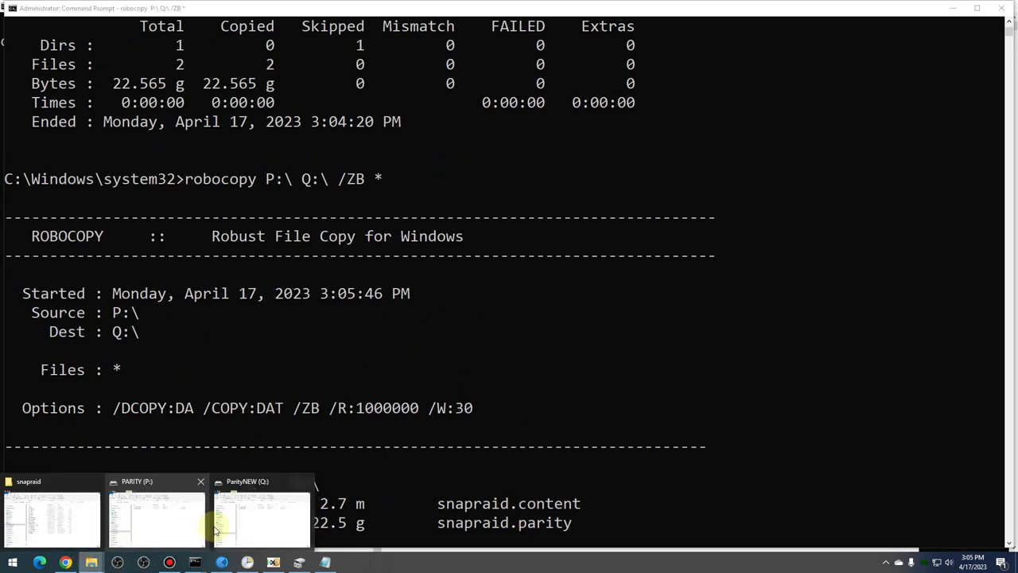
{"action": "left_click", "coordinate": [277, 517]}
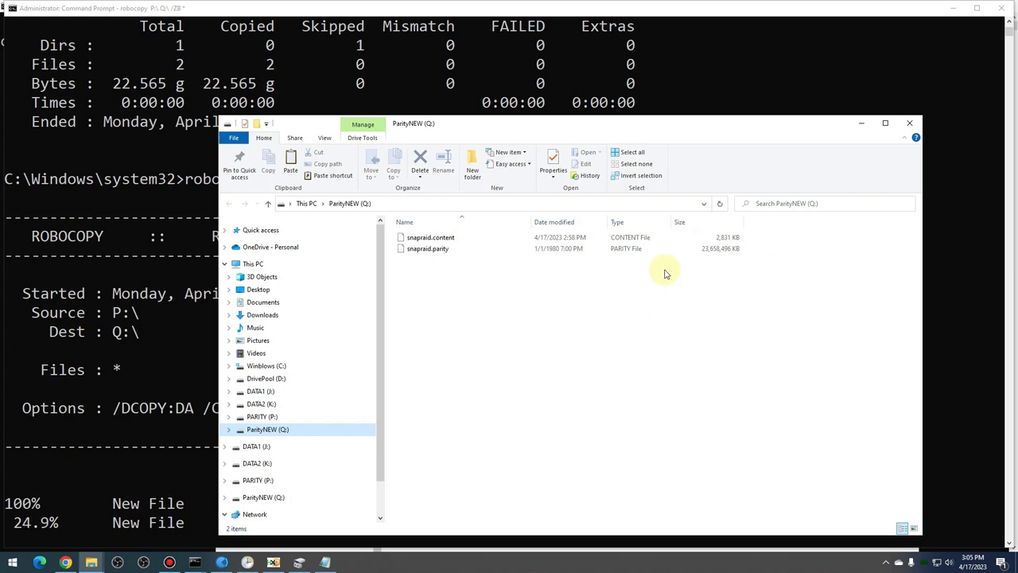
{"action": "left_click", "coordinate": [64, 14]}
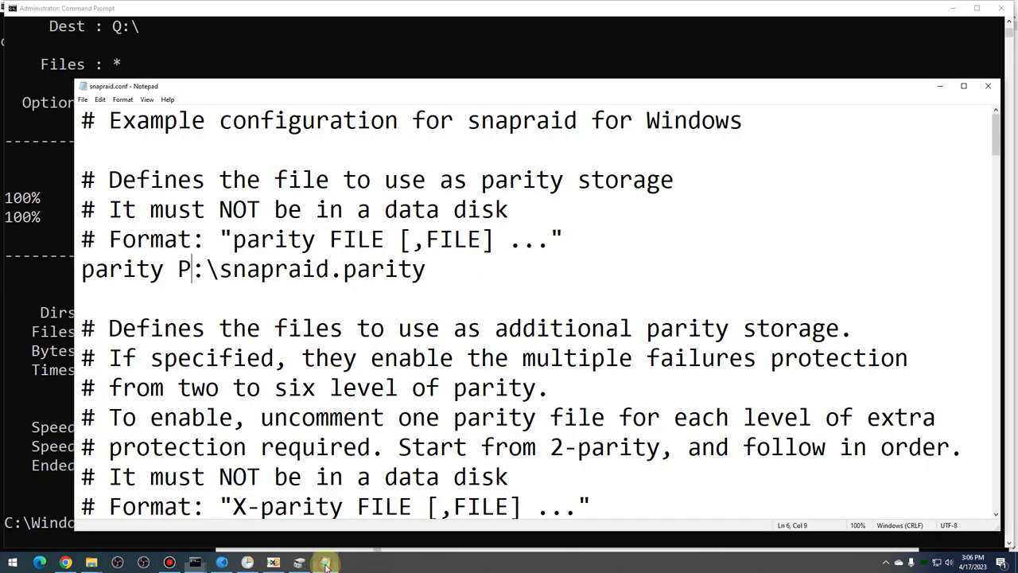
Step: Change snapraid.conf's parity drive letter to Q and back to P, then save the file
{"action": "left_click", "coordinate": [325, 563]}
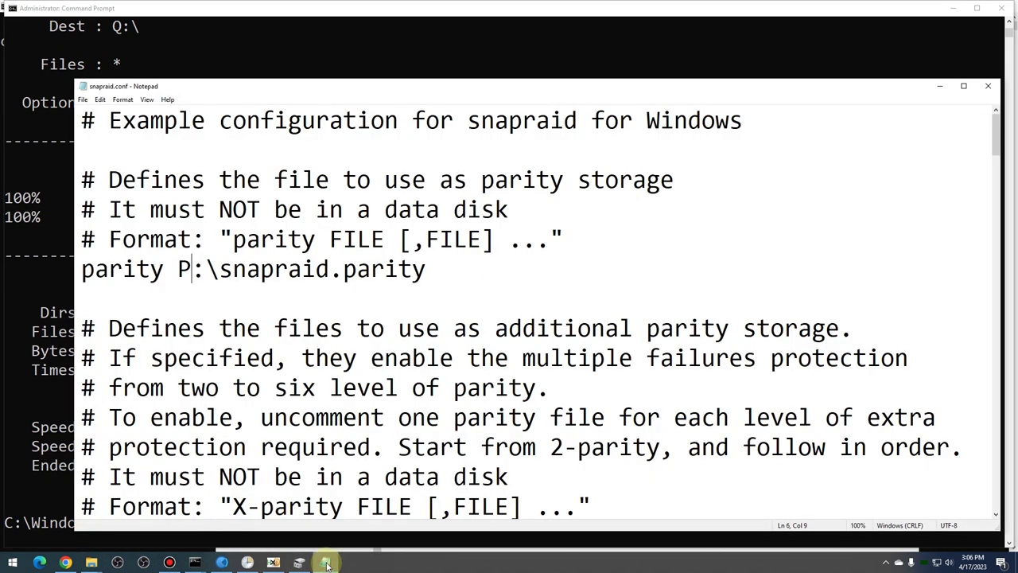
{"action": "left_click", "coordinate": [393, 306]}
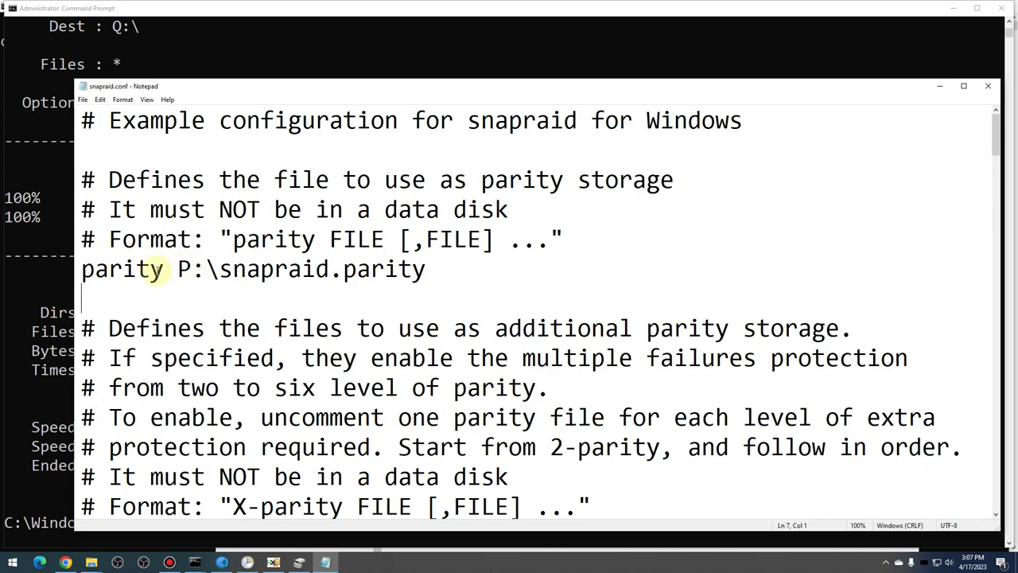
{"action": "left_click_drag", "start_coordinate": [175, 271], "coordinate": [189, 271]}
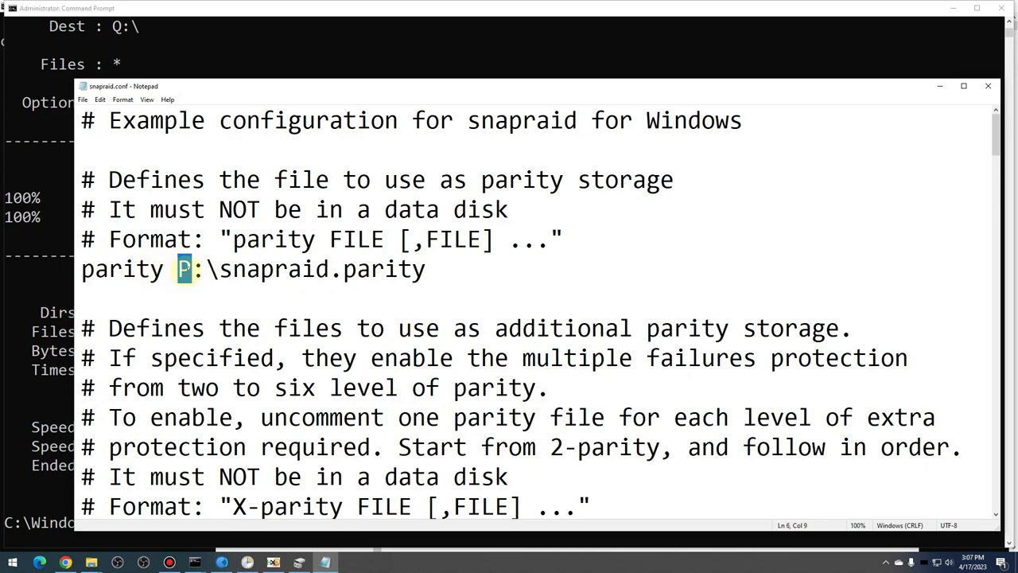
{"action": "type", "text": "Q"}
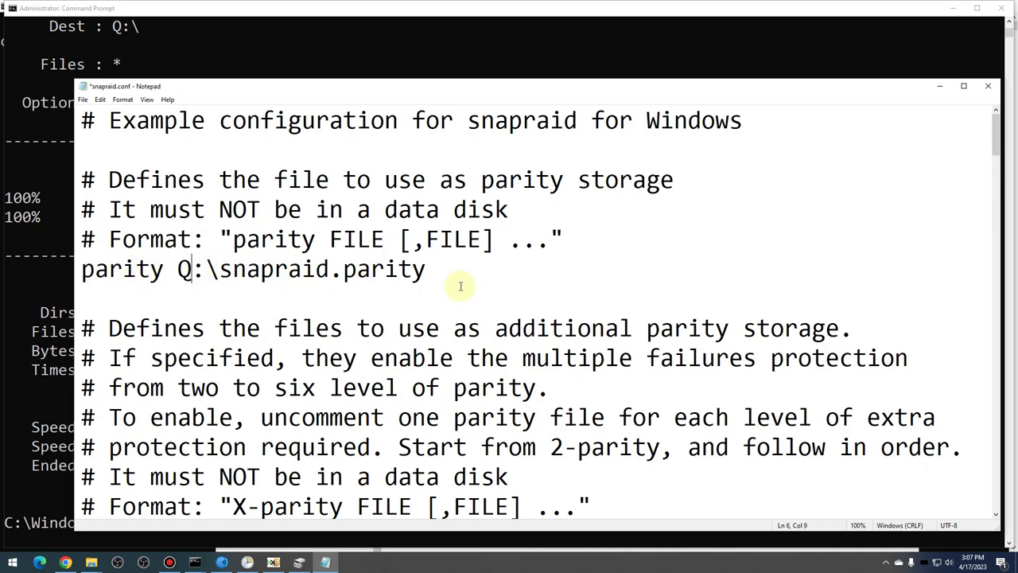
{"action": "left_click_drag", "start_coordinate": [176, 271], "coordinate": [187, 270]}
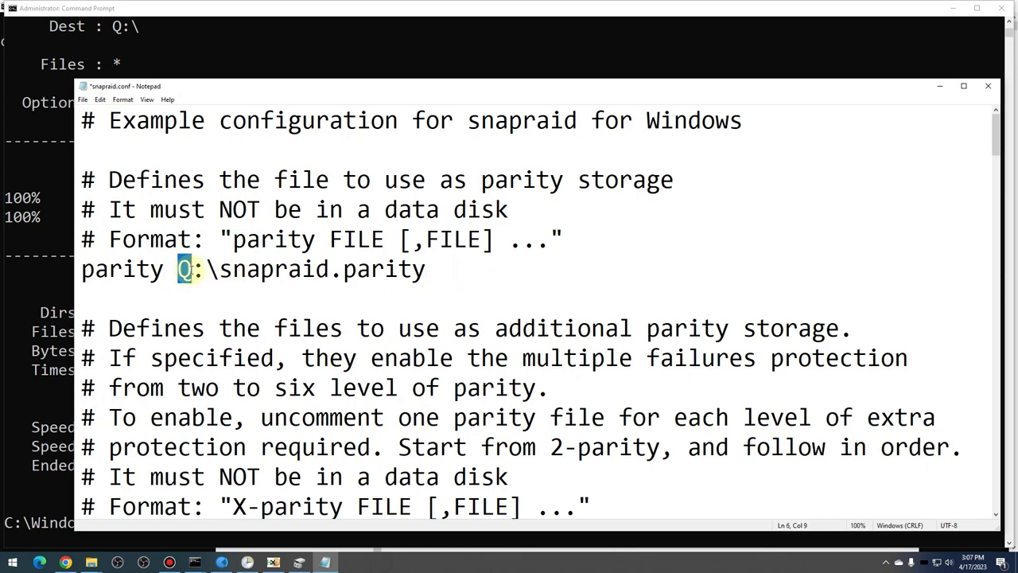
{"action": "type", "text": "P"}
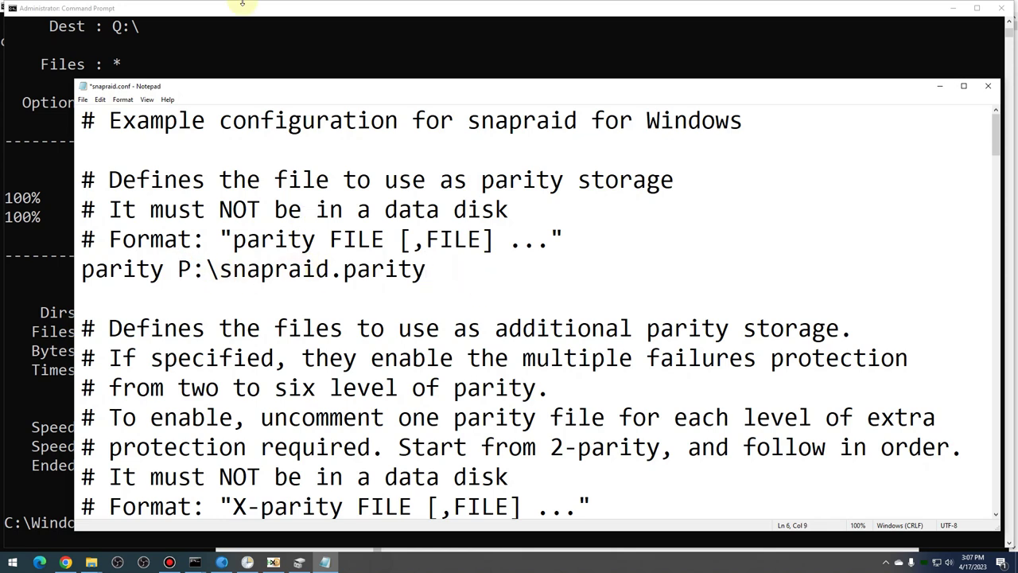
{"action": "left_click", "coordinate": [82, 100]}
{"action": "left_click", "coordinate": [97, 147]}
{"action": "left_click", "coordinate": [170, 24]}
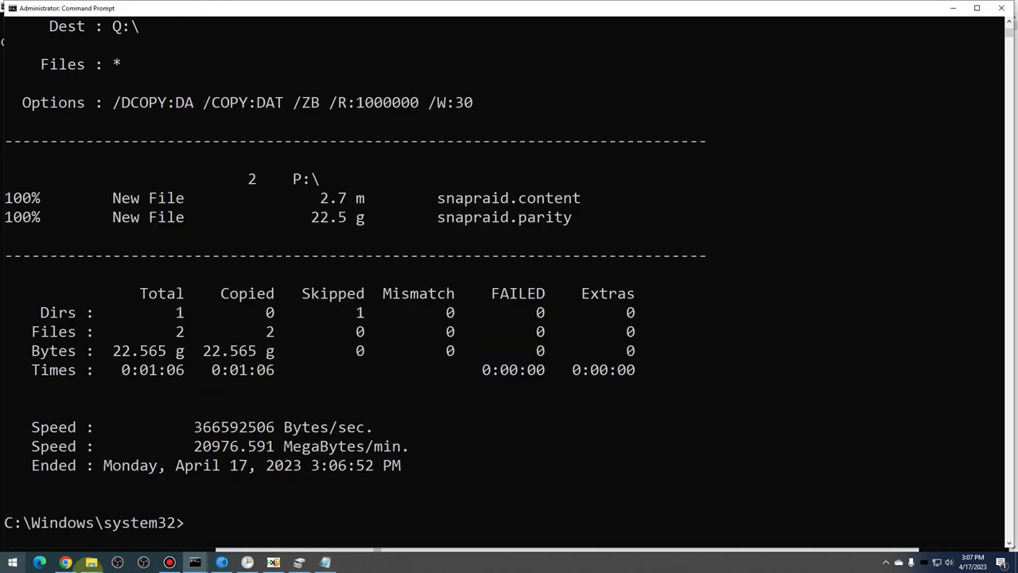
Step: Delete the old PARITY (P:) volume in Disk Management
{"action": "left_click", "coordinate": [300, 562]}
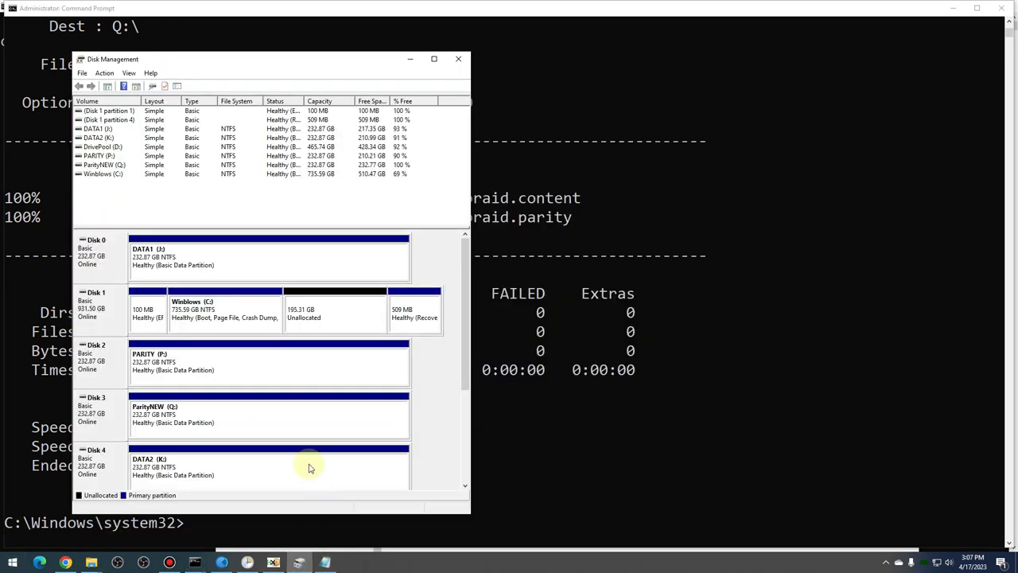
{"action": "right_click", "coordinate": [211, 361]}
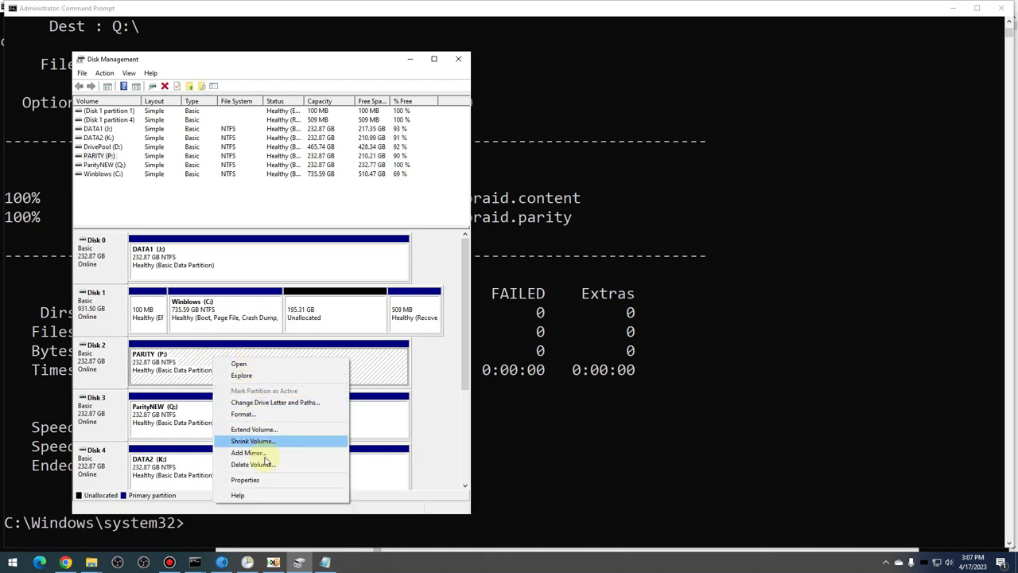
{"action": "left_click", "coordinate": [263, 466]}
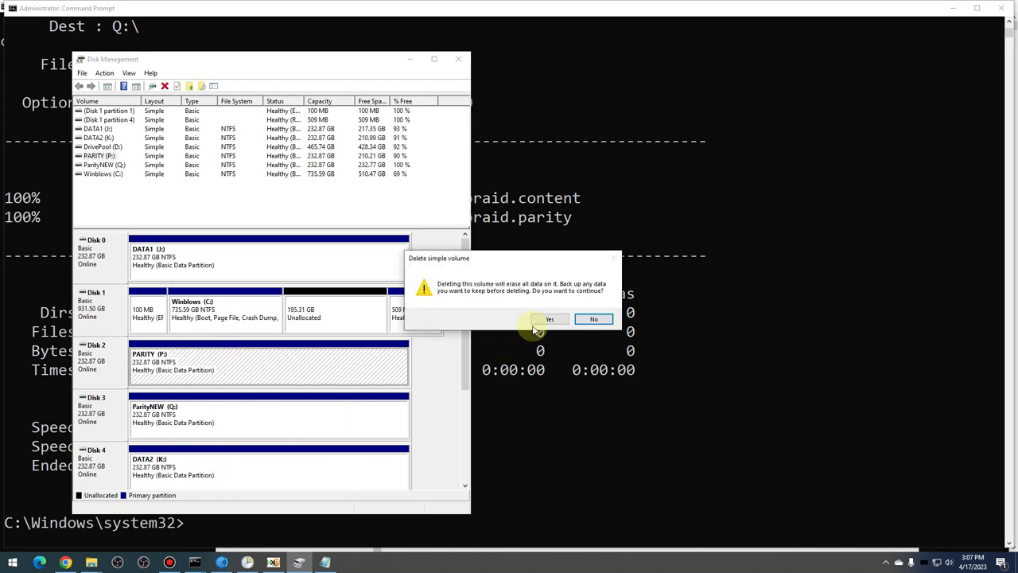
{"action": "left_click", "coordinate": [525, 317]}
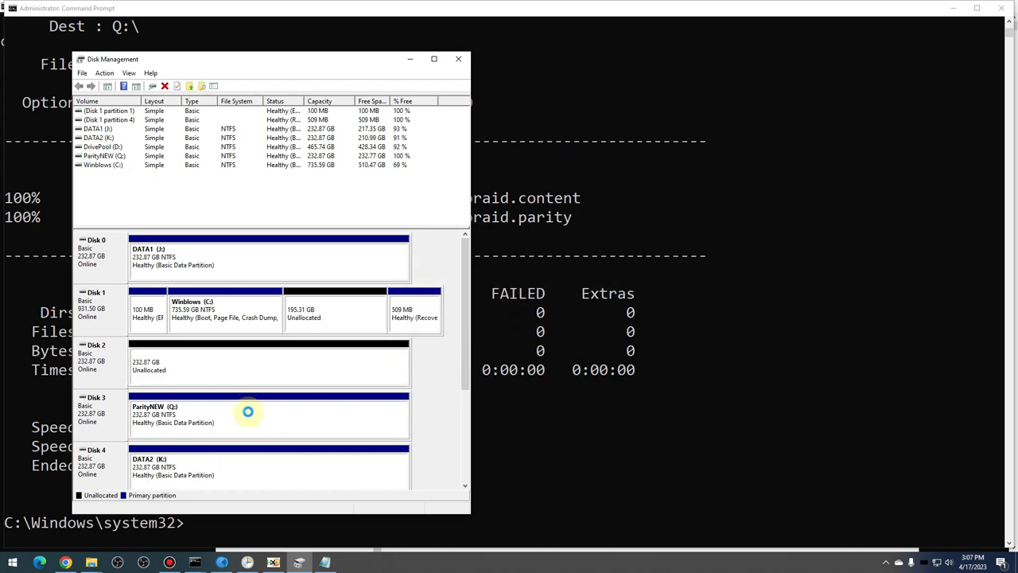
Step: Change ParityNEW's drive letter from Q to P, accepting the warning
{"action": "right_click", "coordinate": [188, 416]}
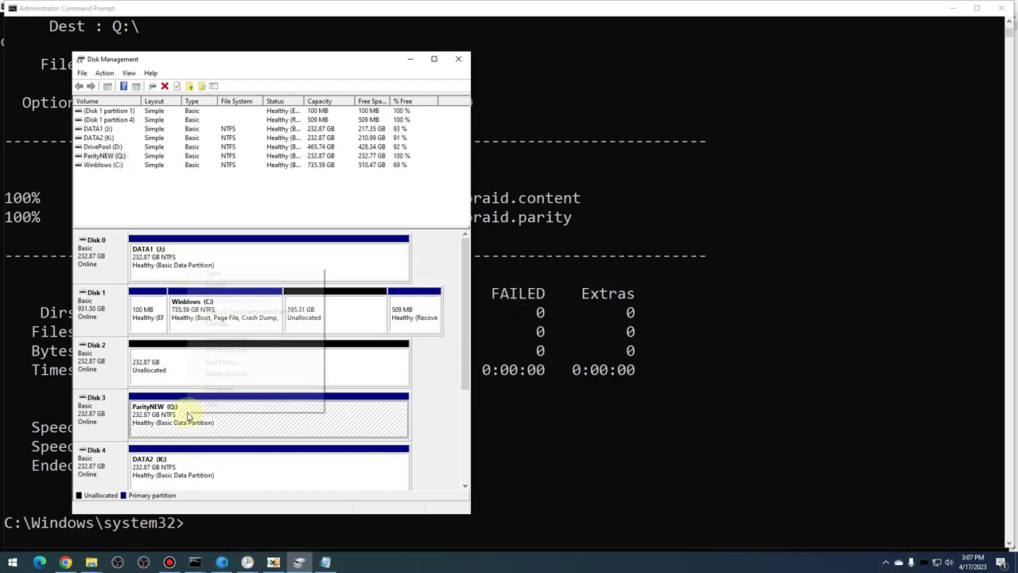
{"action": "left_click", "coordinate": [252, 318]}
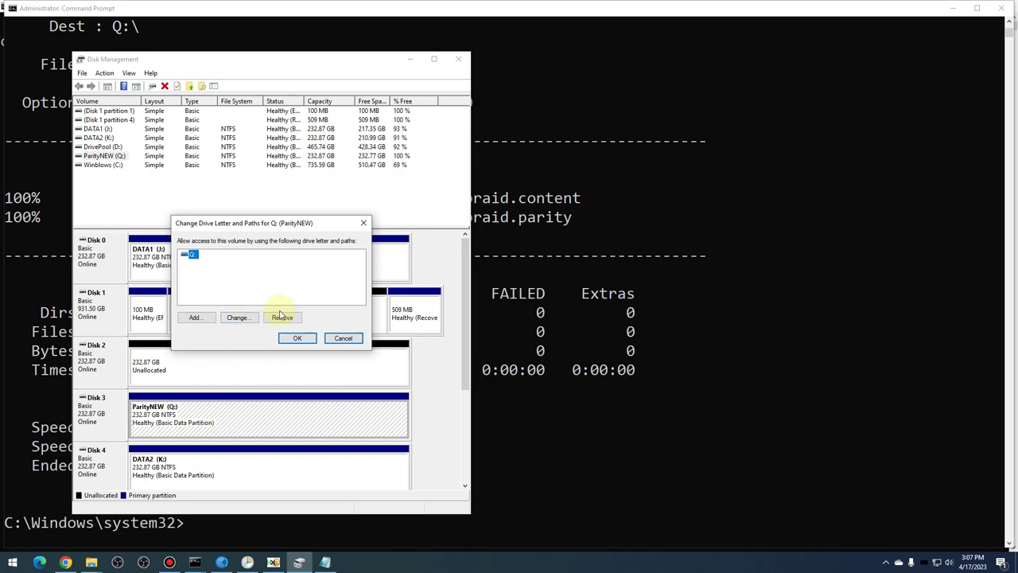
{"action": "left_click", "coordinate": [236, 317]}
{"action": "left_click", "coordinate": [354, 271]}
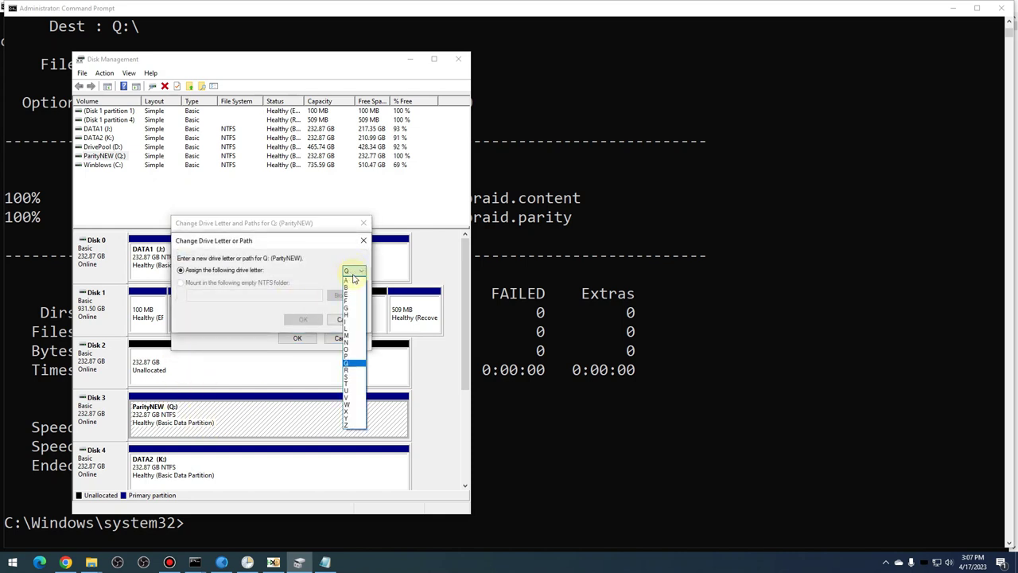
{"action": "left_click", "coordinate": [352, 352]}
{"action": "left_click", "coordinate": [317, 320]}
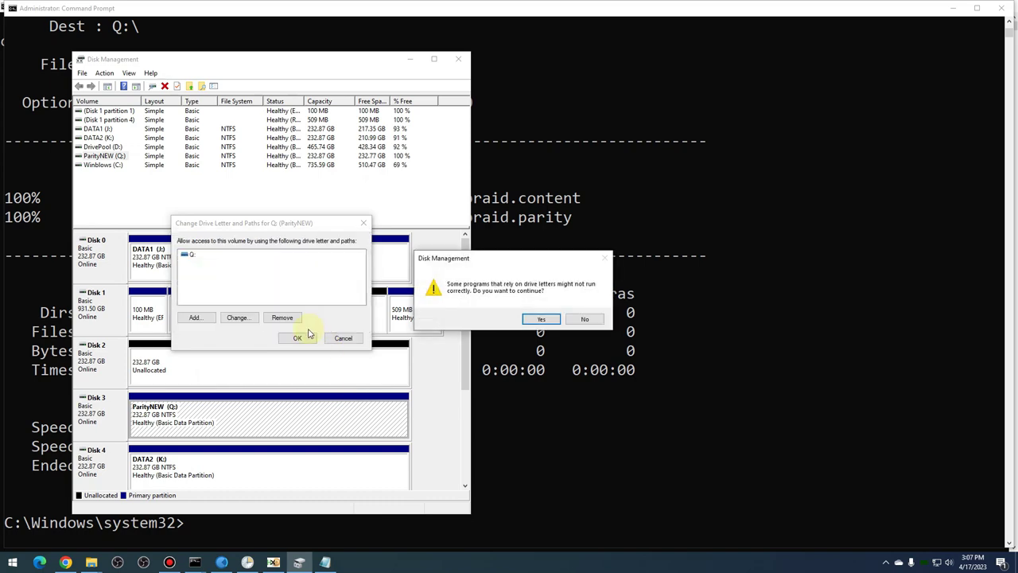
{"action": "left_click", "coordinate": [538, 319]}
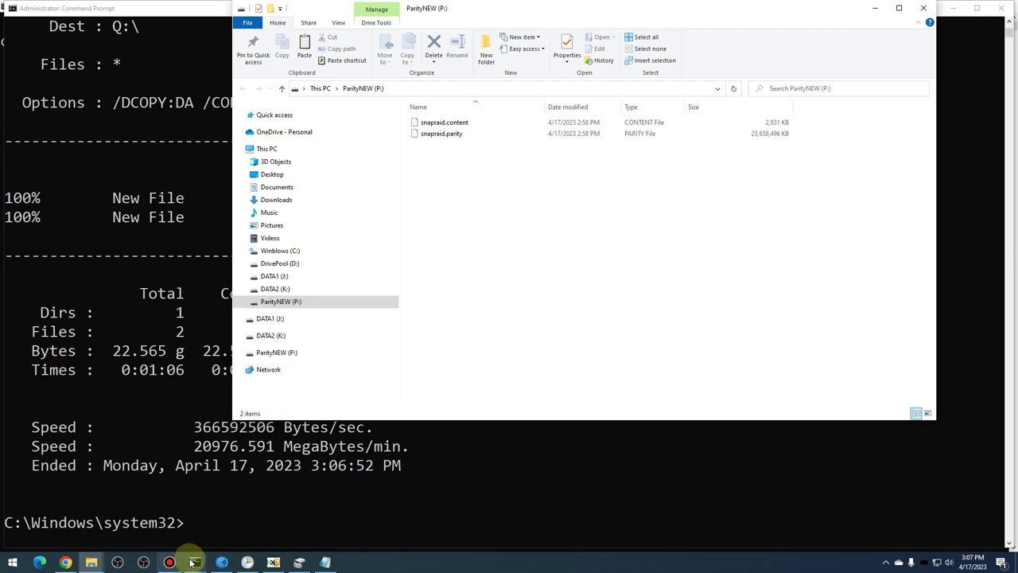
{"action": "mouse_move", "coordinate": [195, 562]}
{"action": "left_click", "coordinate": [155, 528]}
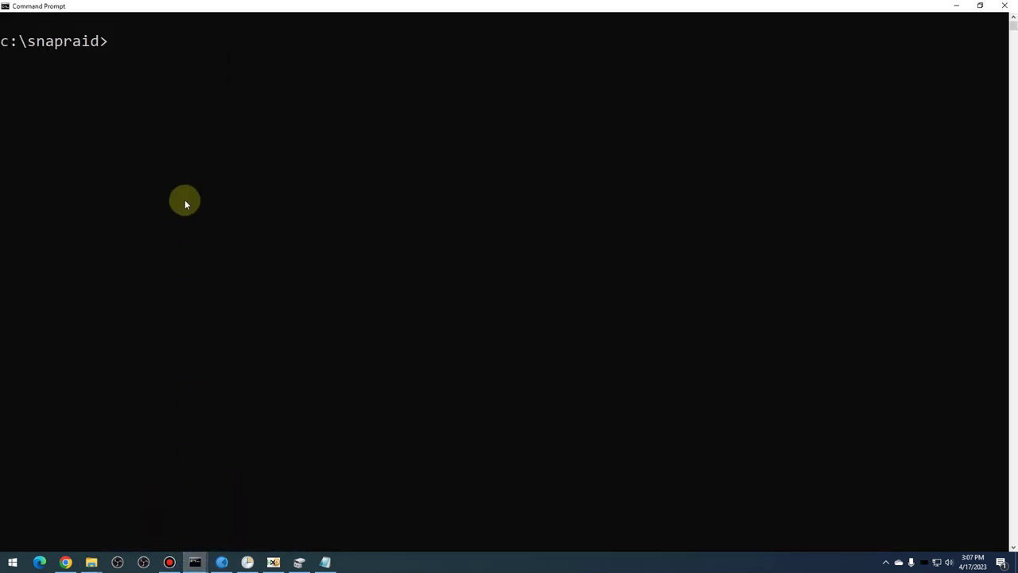
Step: Run snapraid diff followed by snapraid sync, which reports nothing to do
{"action": "type", "text": "snapraid dif"}
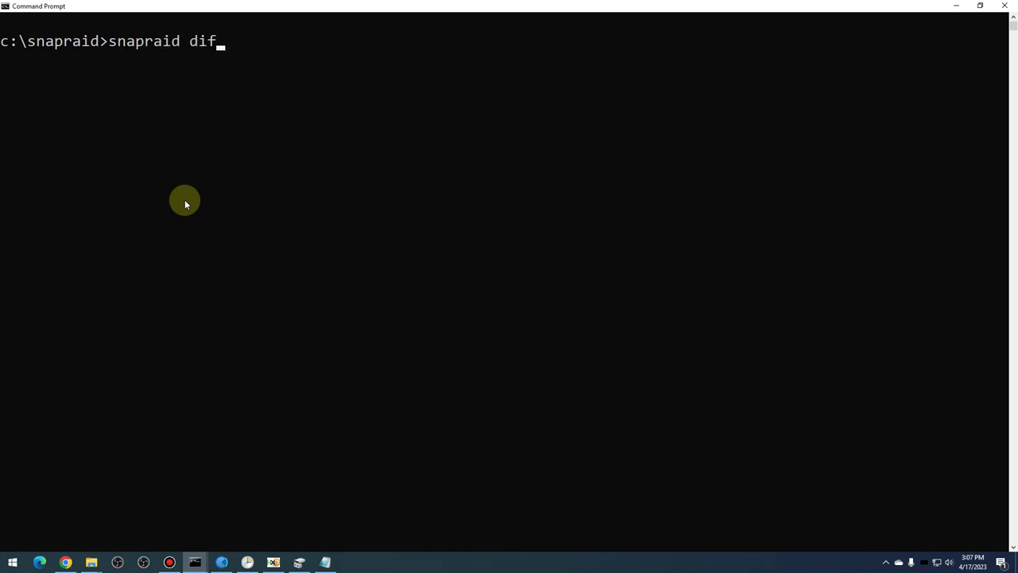
{"action": "type", "text": "f"}
{"action": "key", "text": "Return"}
{"action": "type", "text": "snapraid sync"}
{"action": "key", "text": "Return"}
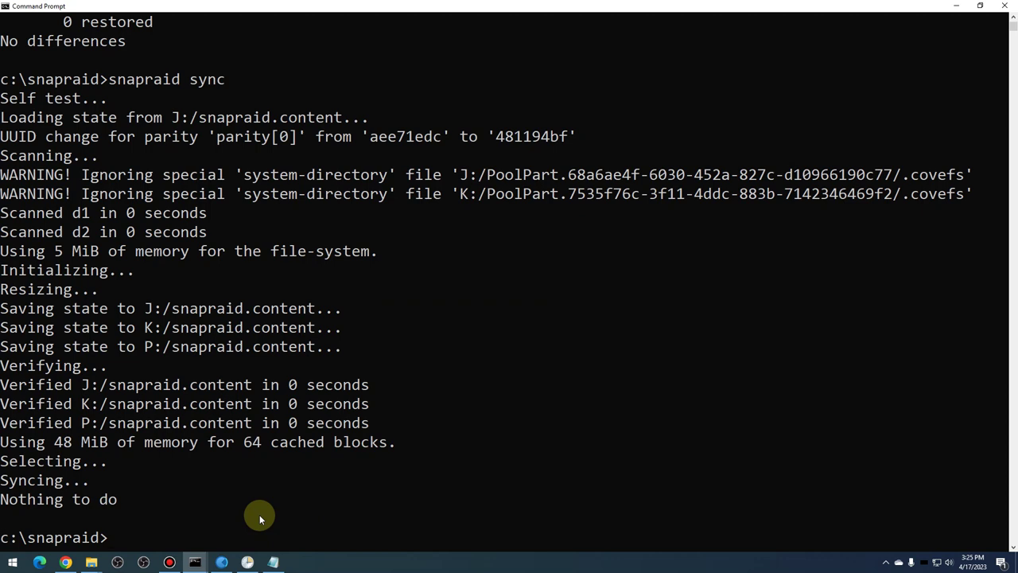
Step: Permanently delete snapraid.parity and snapraid.content from the PARITY (P:) drive
{"action": "left_click", "coordinate": [92, 562]}
{"action": "left_click", "coordinate": [178, 537]}
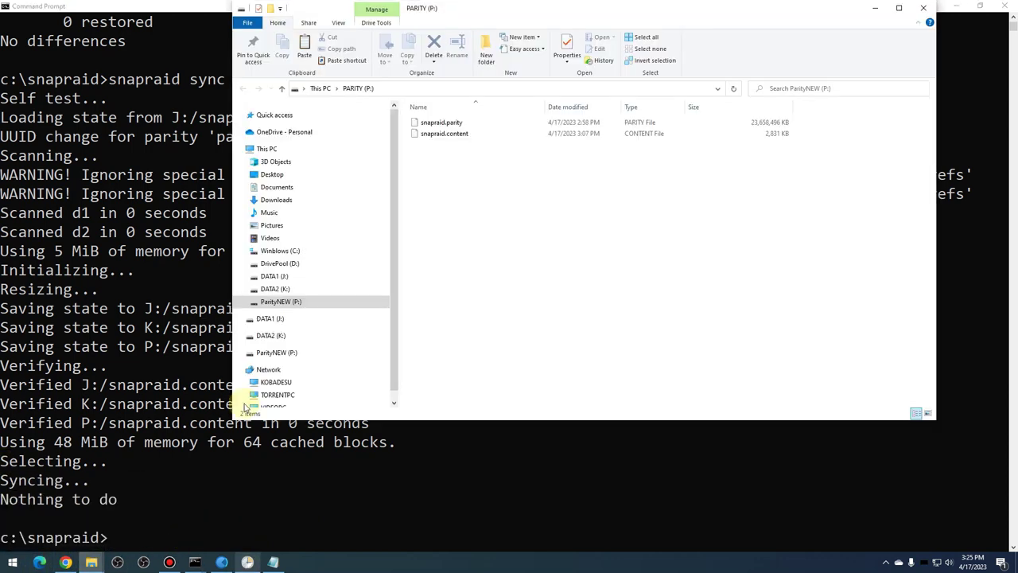
{"action": "left_click", "coordinate": [451, 122]}
{"action": "left_click", "coordinate": [434, 133], "text": "shift"}
{"action": "key", "text": "Delete"}
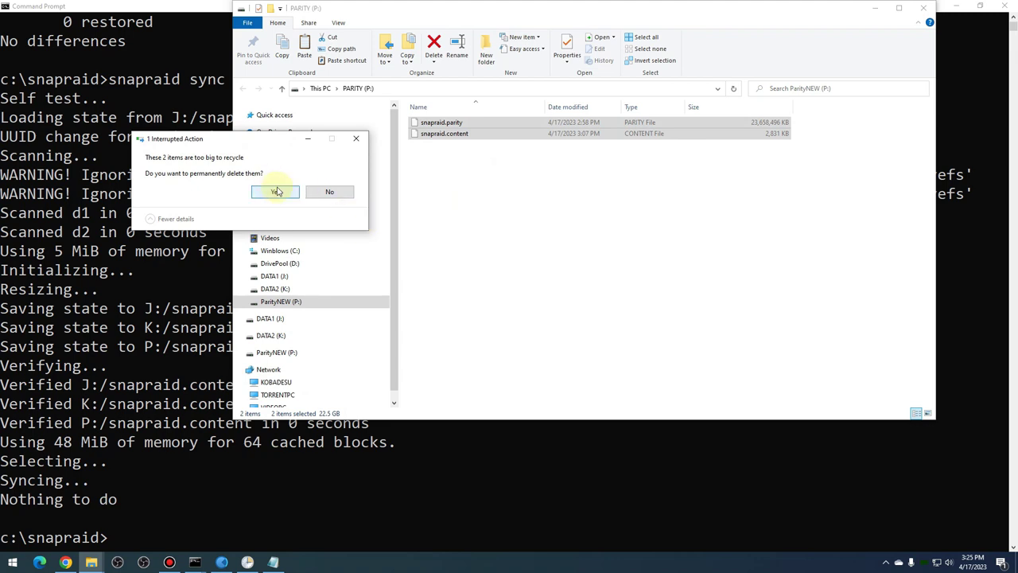
{"action": "left_click", "coordinate": [276, 192]}
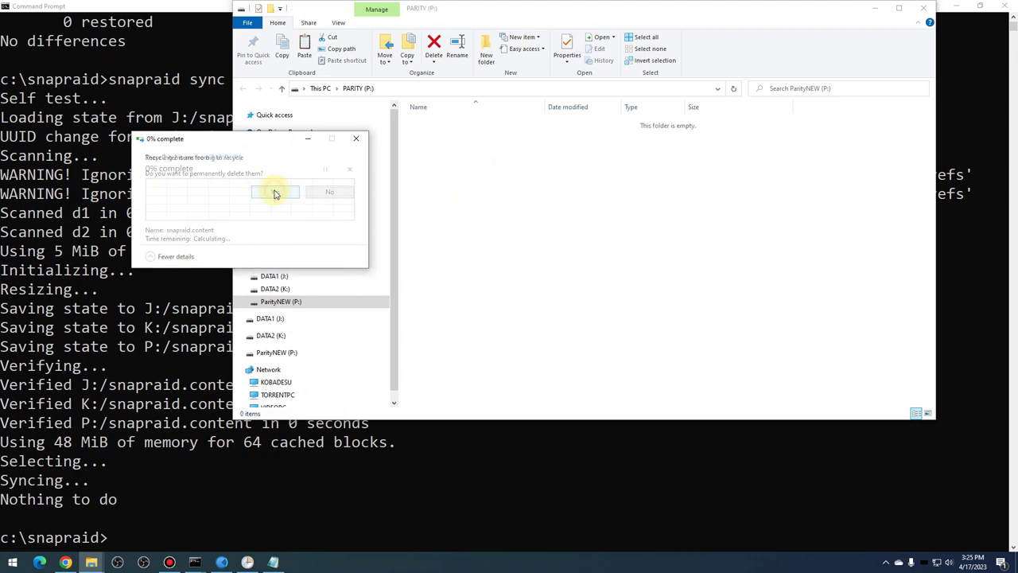
Step: Delete snapraid.content from DATA1 (J:), check P: and DATA2 (K:) are clear, and open C:\snapraid
{"action": "left_click", "coordinate": [275, 276]}
{"action": "left_click", "coordinate": [444, 133]}
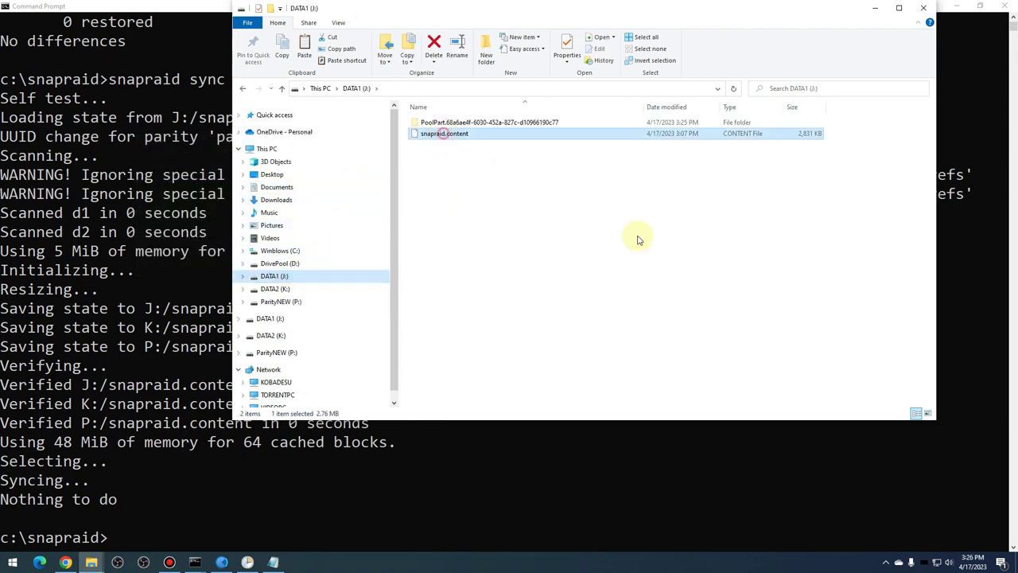
{"action": "key", "text": "Delete"}
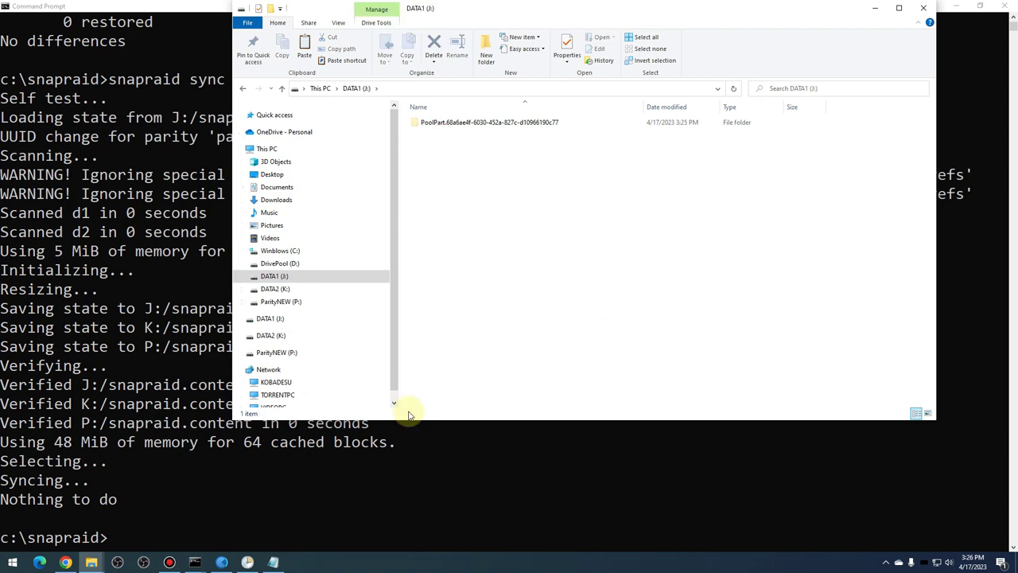
{"action": "left_click", "coordinate": [295, 302]}
{"action": "left_click", "coordinate": [288, 291]}
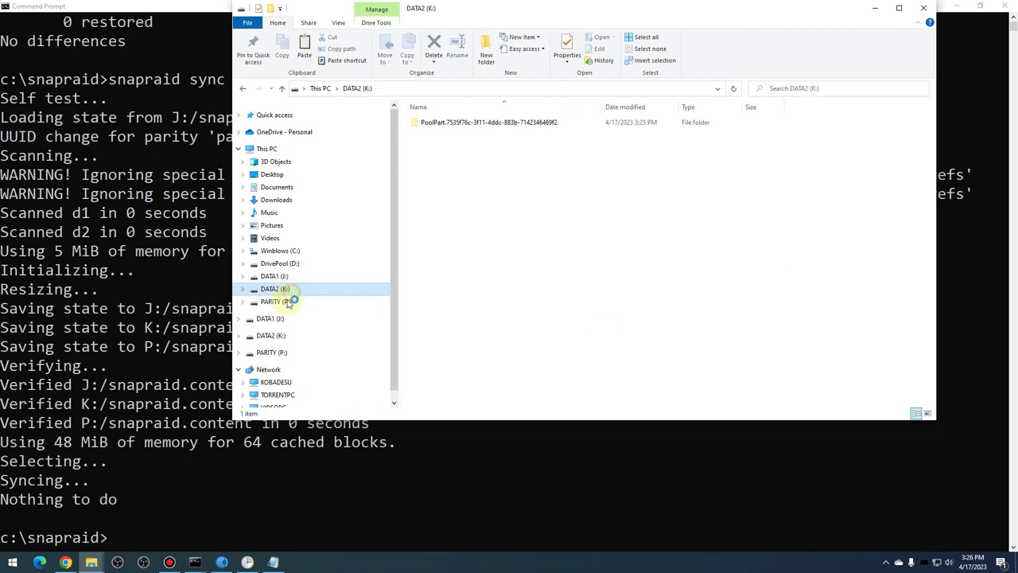
{"action": "left_click", "coordinate": [92, 562]}
{"action": "left_click", "coordinate": [98, 489]}
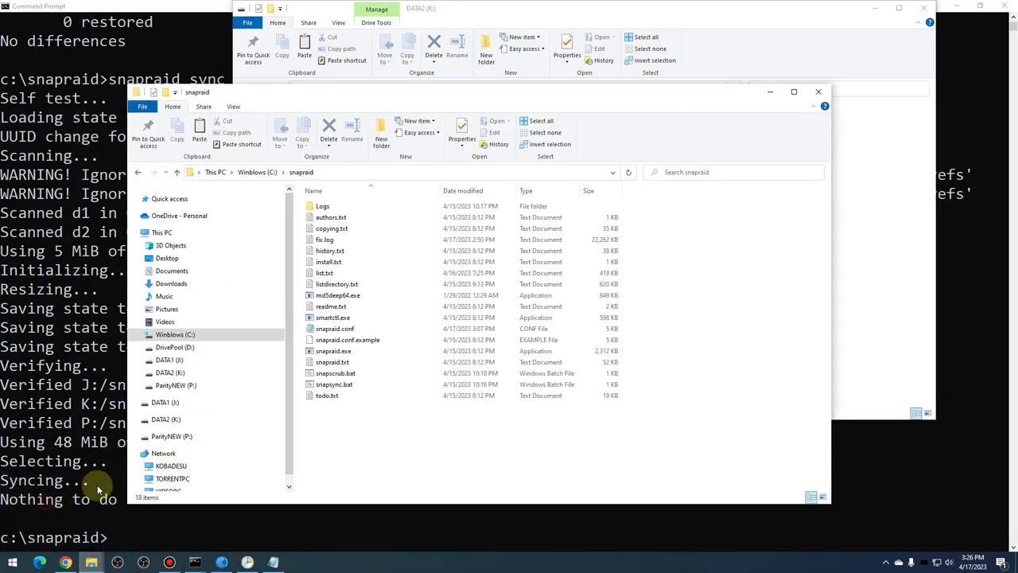
Step: Open snapraid.conf, confirm the parity line reads P:\snapraid.parity, and minimize Notepad
{"action": "double_click", "coordinate": [342, 327]}
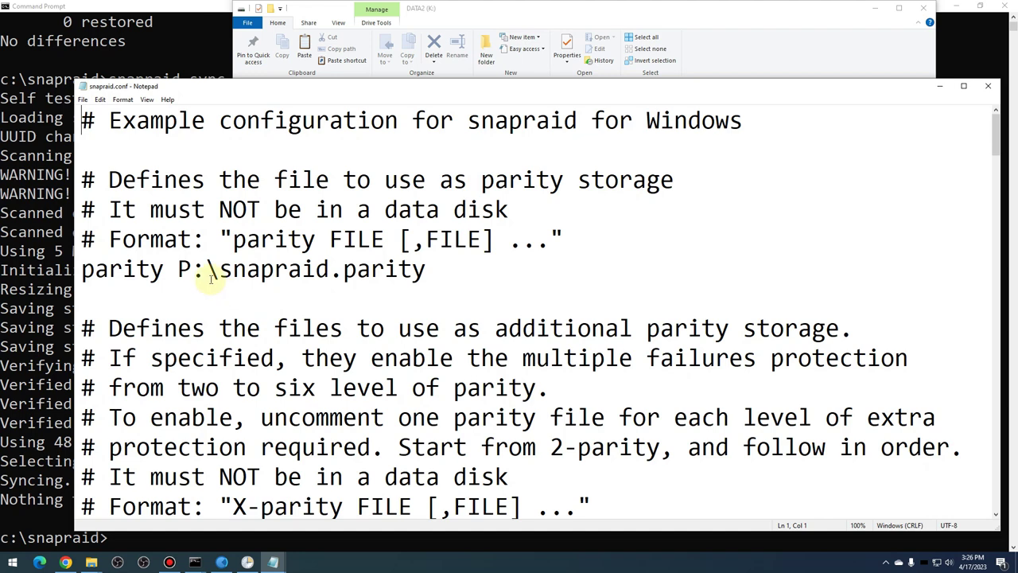
{"action": "left_click", "coordinate": [166, 272]}
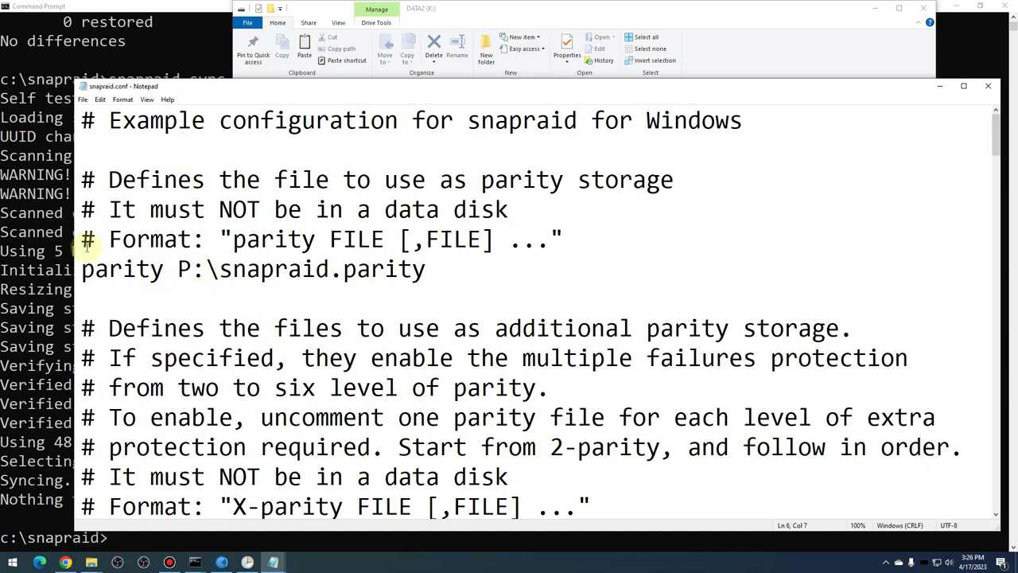
{"action": "left_click_drag", "start_coordinate": [83, 271], "coordinate": [197, 271]}
{"action": "left_click", "coordinate": [192, 271]}
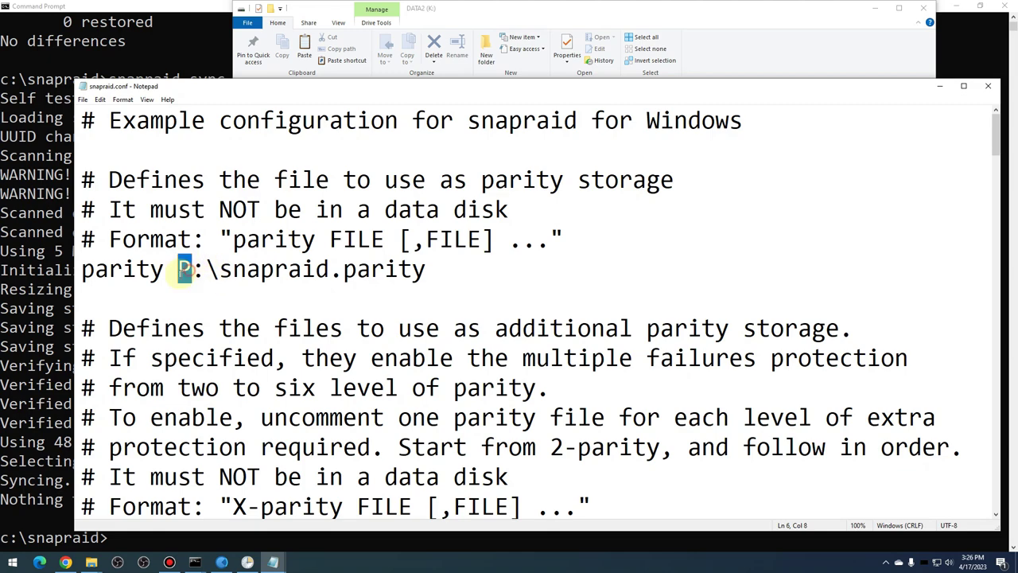
{"action": "left_click_drag", "start_coordinate": [176, 270], "coordinate": [195, 271]}
{"action": "left_click", "coordinate": [220, 270]}
{"action": "left_click", "coordinate": [940, 88]}
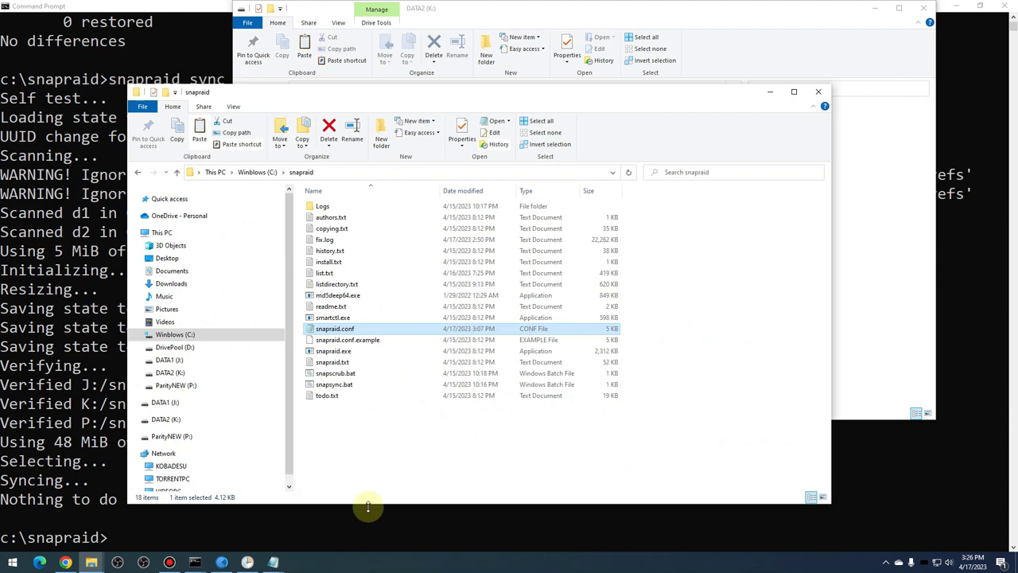
{"action": "left_click", "coordinate": [354, 532]}
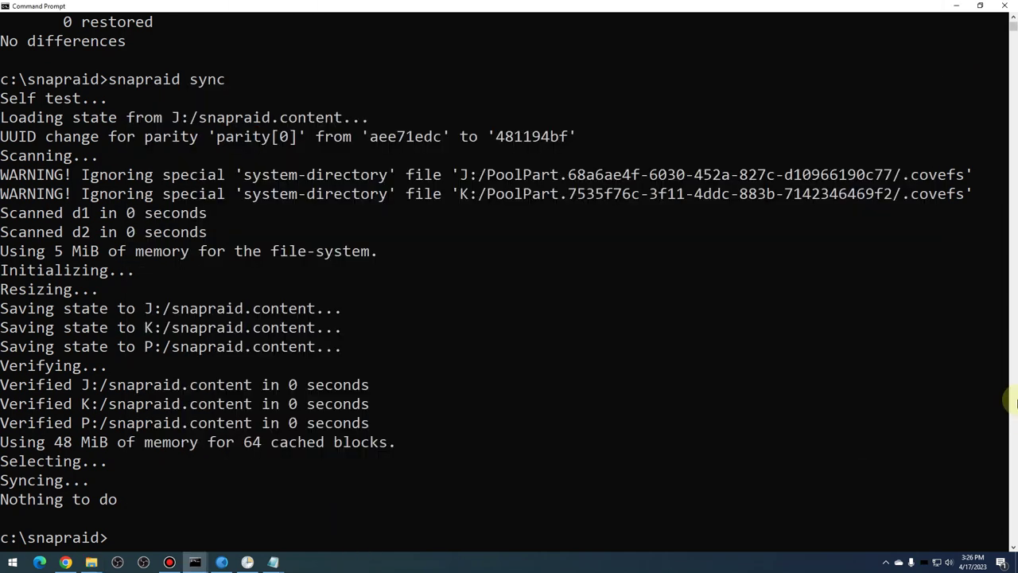
Step: Run snapraid sync at the c:\snapraid> prompt
{"action": "type", "text": "snapraid sync"}
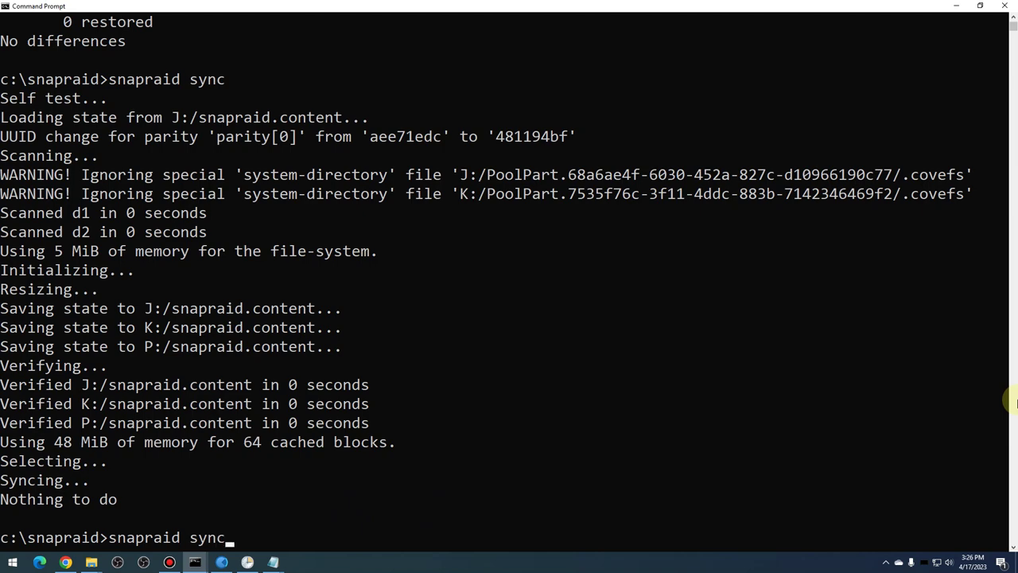
{"action": "key", "text": "Return"}
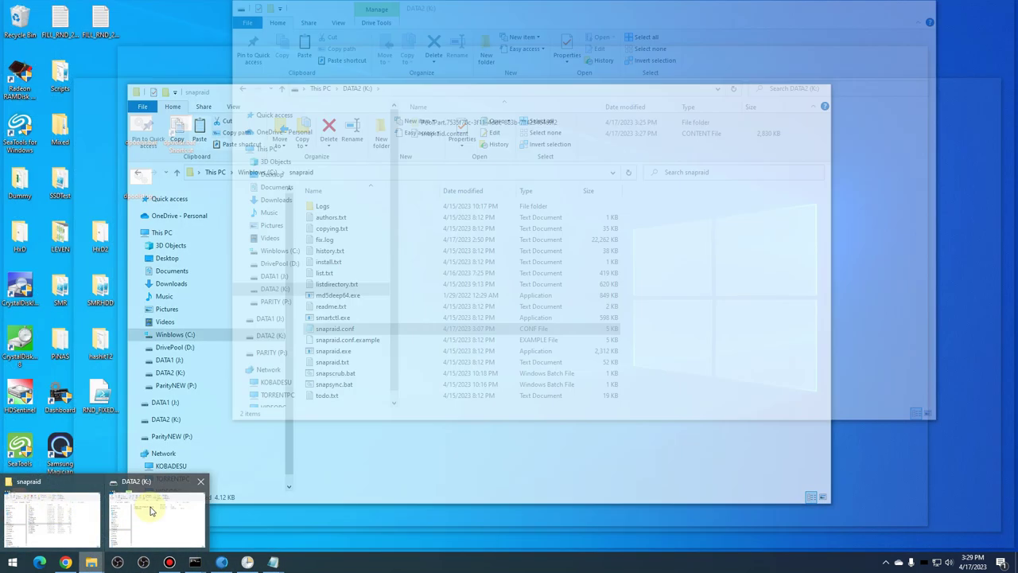
Step: Permanently delete snapraid.content and snapraid.parity from PARITY (P:), leaving the drive empty
{"action": "left_click", "coordinate": [153, 511]}
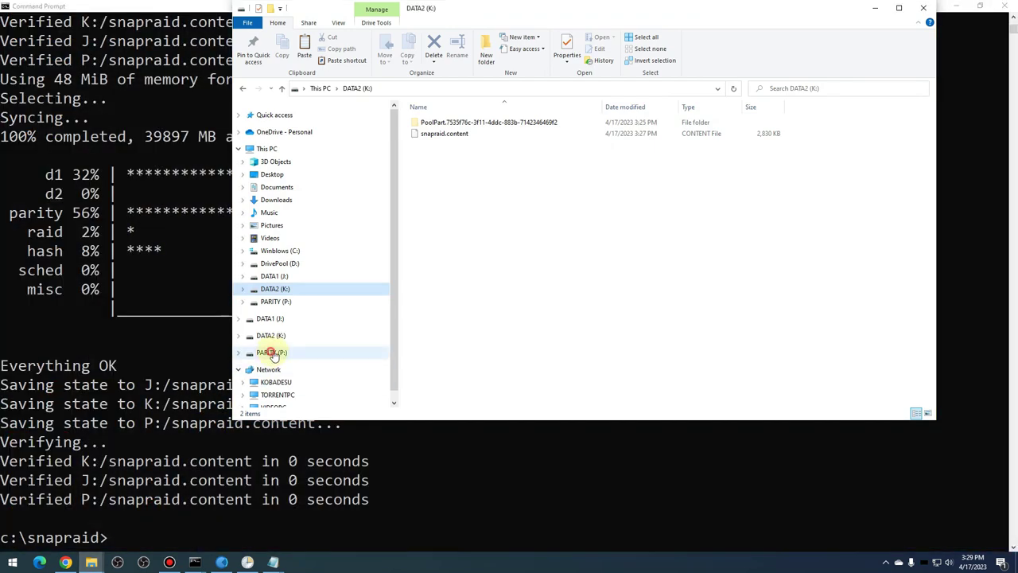
{"action": "left_click", "coordinate": [271, 352]}
{"action": "left_click", "coordinate": [465, 124]}
{"action": "left_click", "coordinate": [458, 137], "text": "shift"}
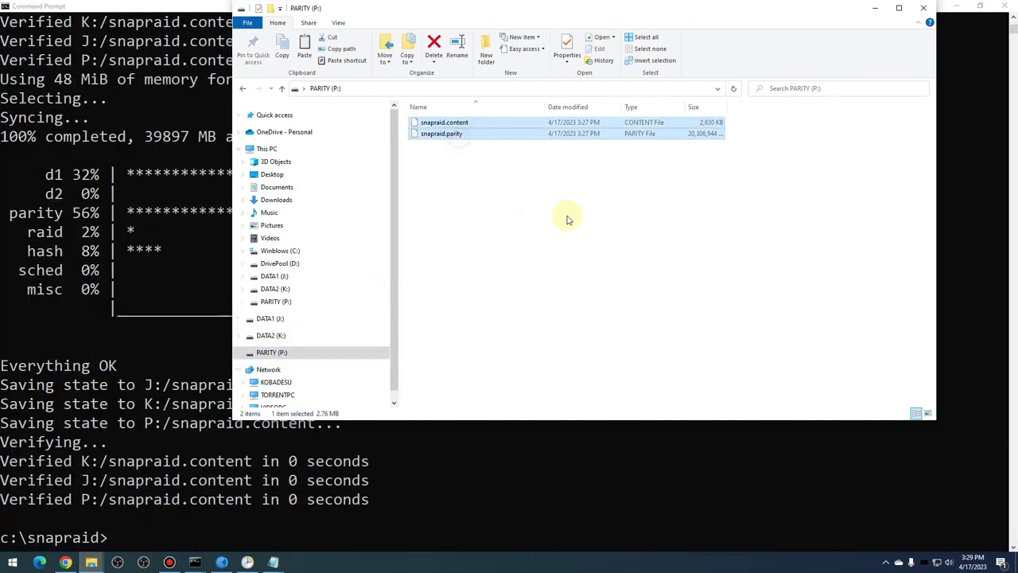
{"action": "key", "text": "Delete"}
{"action": "key", "text": "Return"}
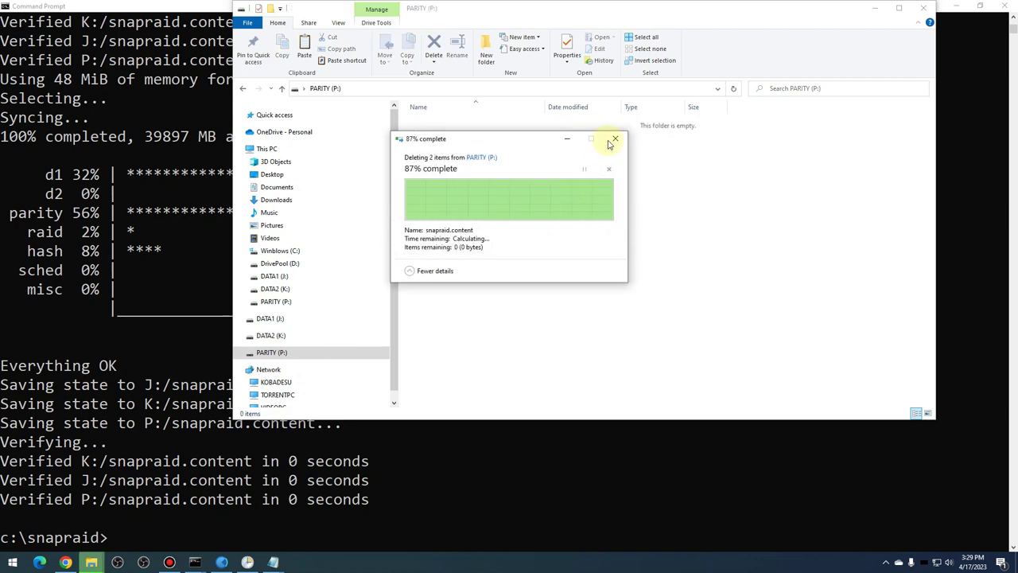
{"action": "left_click", "coordinate": [284, 354]}
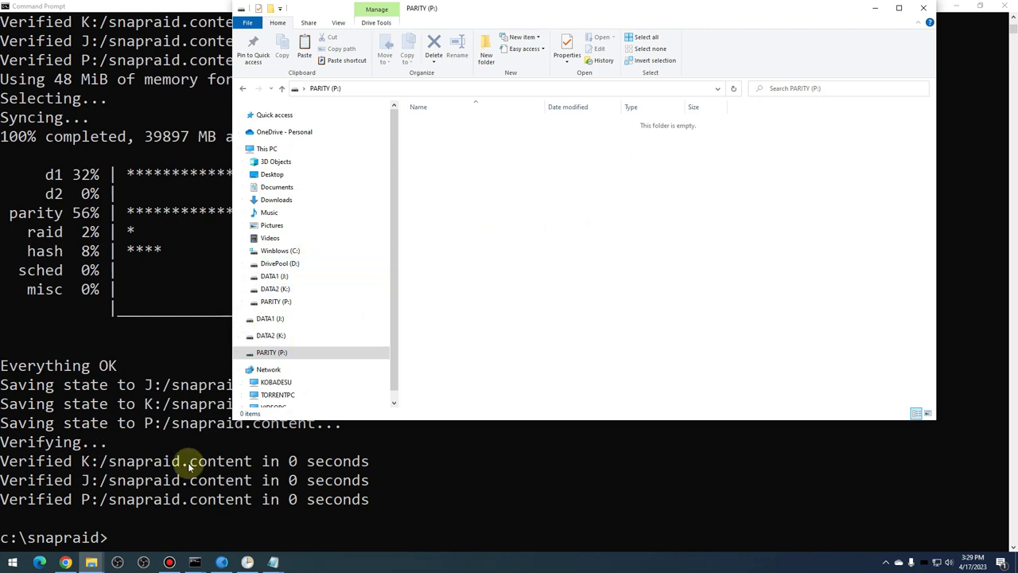
{"action": "left_click", "coordinate": [156, 529]}
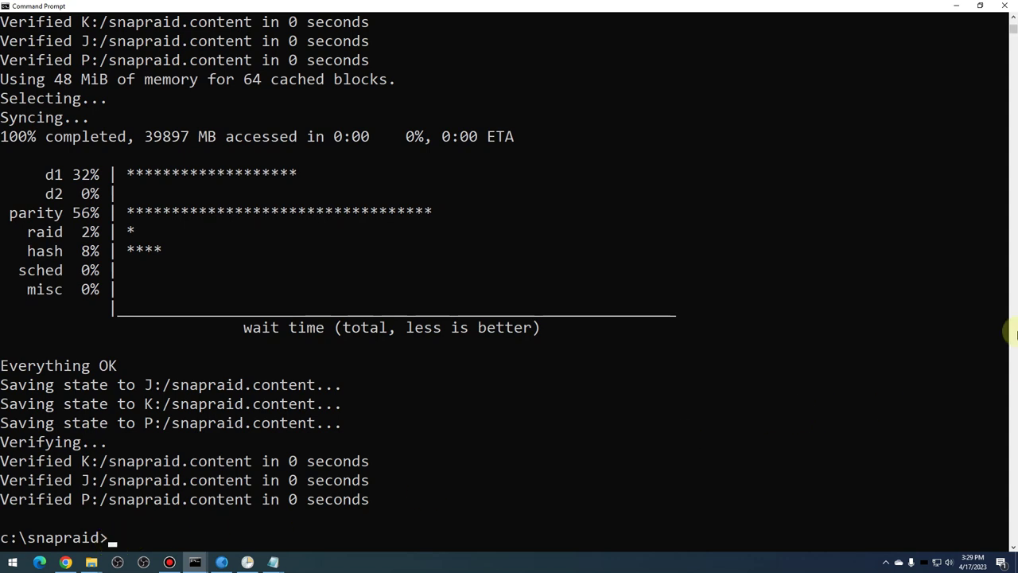
Step: Confirm the parity name in snapraid.conf and run 'snapraid fix -d parity', recovering all 79324 errors
{"action": "type", "text": "snapraid fix -d"}
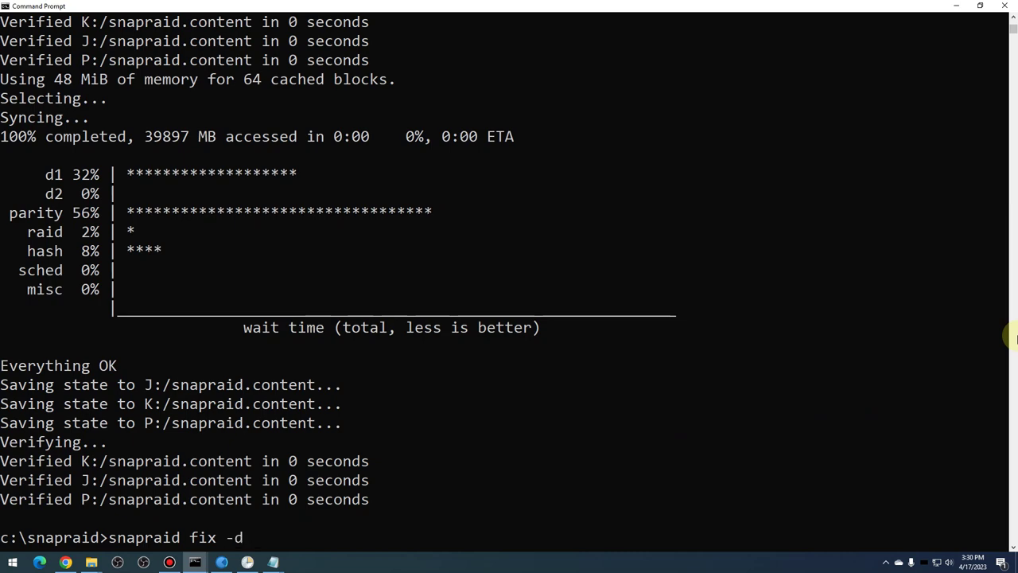
{"action": "mouse_move", "coordinate": [273, 560]}
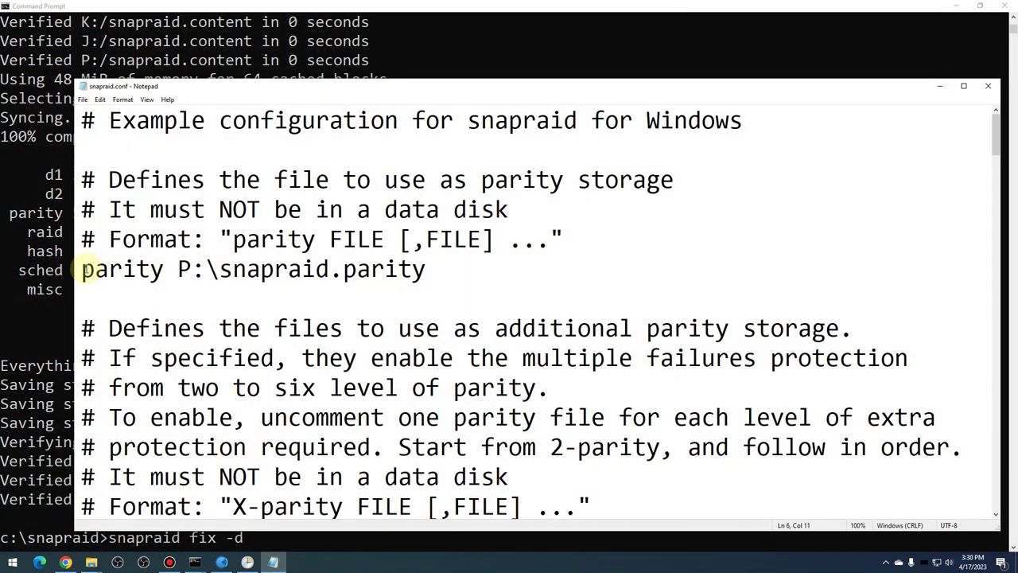
{"action": "left_click_drag", "start_coordinate": [82, 269], "coordinate": [161, 269]}
{"action": "left_click", "coordinate": [158, 269]}
{"action": "key", "text": "super+Down"}
{"action": "type", "text": "parity"}
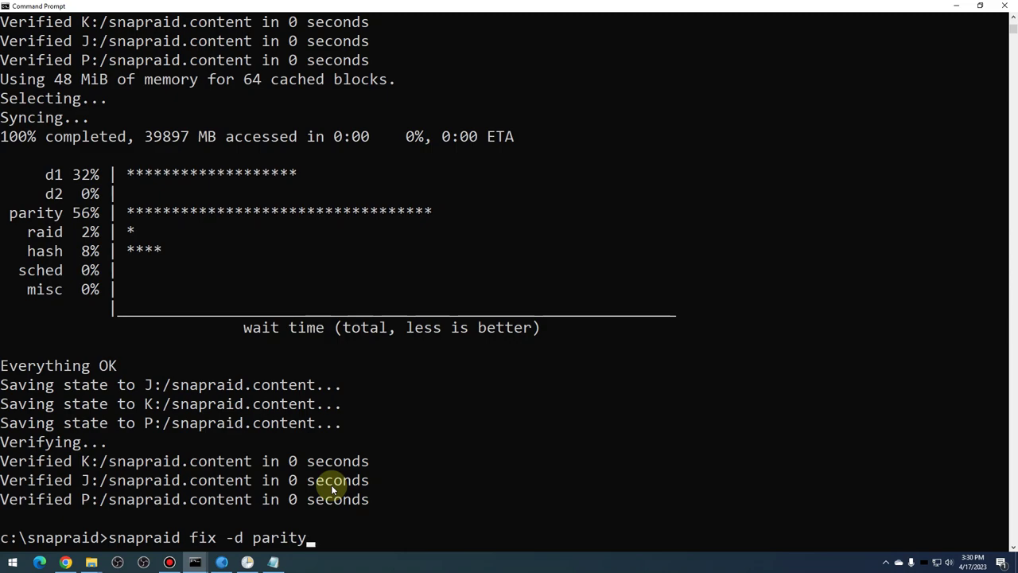
{"action": "key", "text": "Return"}
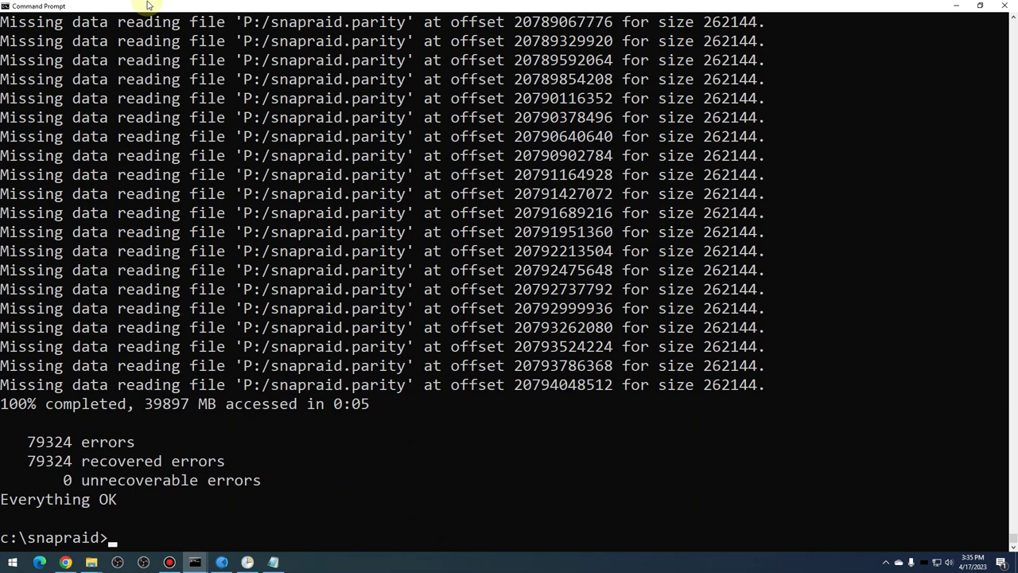
Step: Run 'snapraid sync', which reports nothing to do
{"action": "key", "text": "Up"}
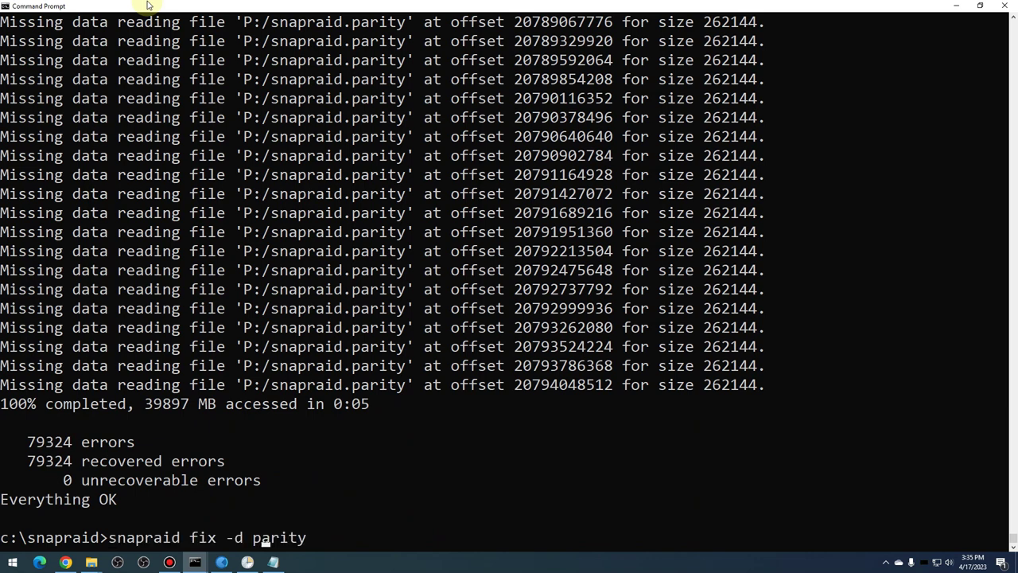
{"action": "key", "text": "BackSpace"}
{"action": "key", "text": "BackSpace"}
{"action": "key", "text": "BackSpace"}
{"action": "key", "text": "BackSpace"}
{"action": "key", "text": "BackSpace"}
{"action": "key", "text": "BackSpace"}
{"action": "key", "text": "BackSpace"}
{"action": "key", "text": "BackSpace"}
{"action": "key", "text": "BackSpace"}
{"action": "key", "text": "BackSpace"}
{"action": "key", "text": "BackSpace"}
{"action": "key", "text": "BackSpace"}
{"action": "key", "text": "BackSpace"}
{"action": "key", "text": "BackSpace"}
{"action": "key", "text": "BackSpace"}
{"action": "key", "text": "BackSpace"}
{"action": "key", "text": "BackSpace"}
{"action": "key", "text": "BackSpace"}
{"action": "key", "text": "BackSpace"}
{"action": "key", "text": "BackSpace"}
{"action": "type", "text": "snapa"}
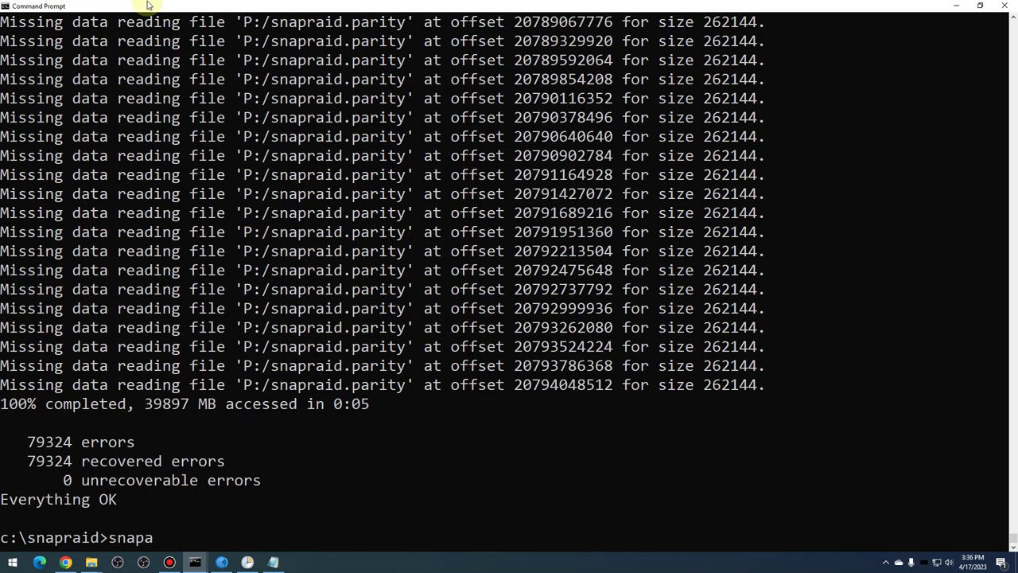
{"action": "key", "text": "BackSpace"}
{"action": "type", "text": "raid sync"}
{"action": "key", "text": "Return"}
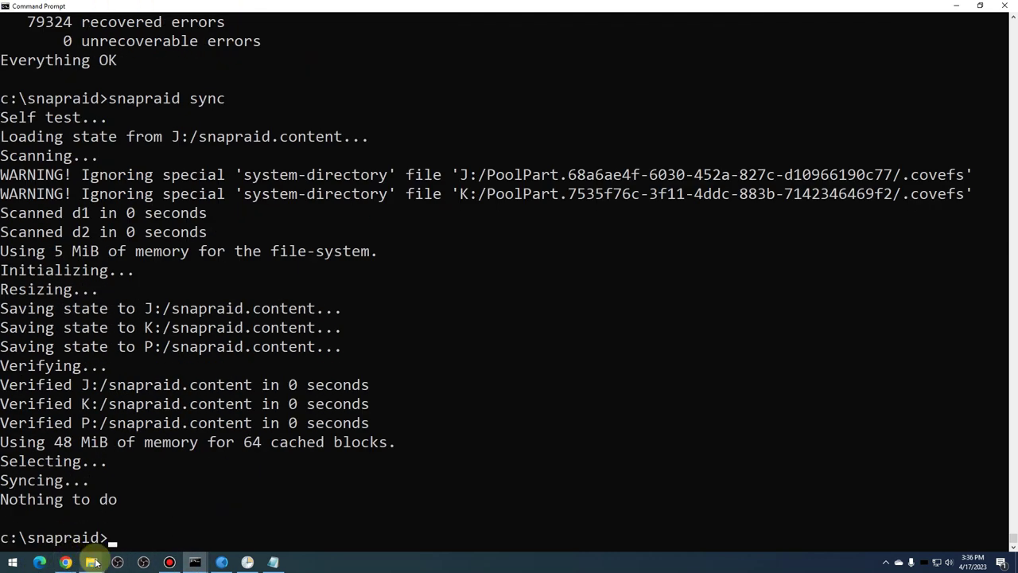
Step: Verify the PARITY (P:) drive again holds snapraid.parity and snapraid.content, then return to the console
{"action": "left_click", "coordinate": [94, 563]}
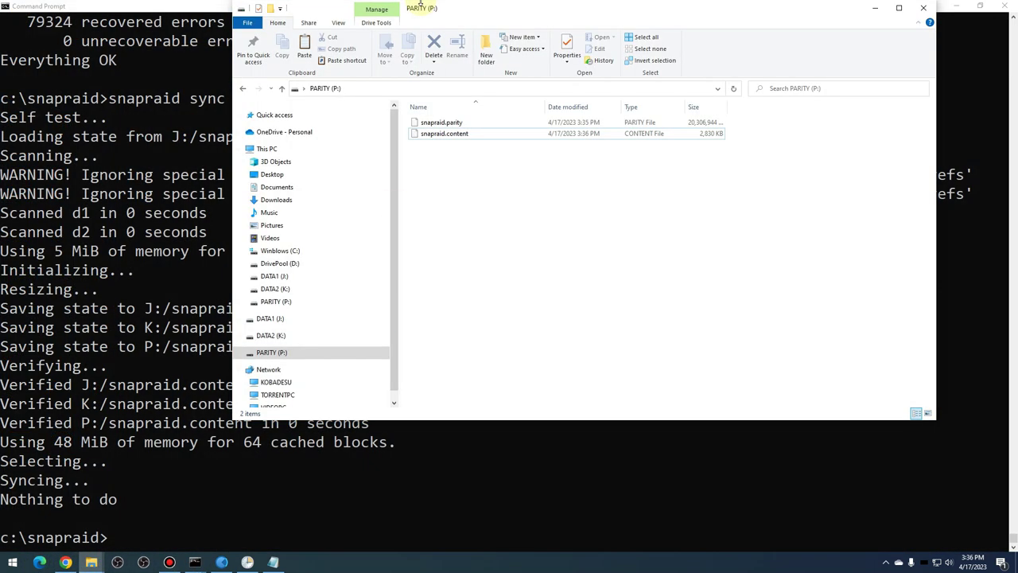
{"action": "left_click", "coordinate": [165, 520]}
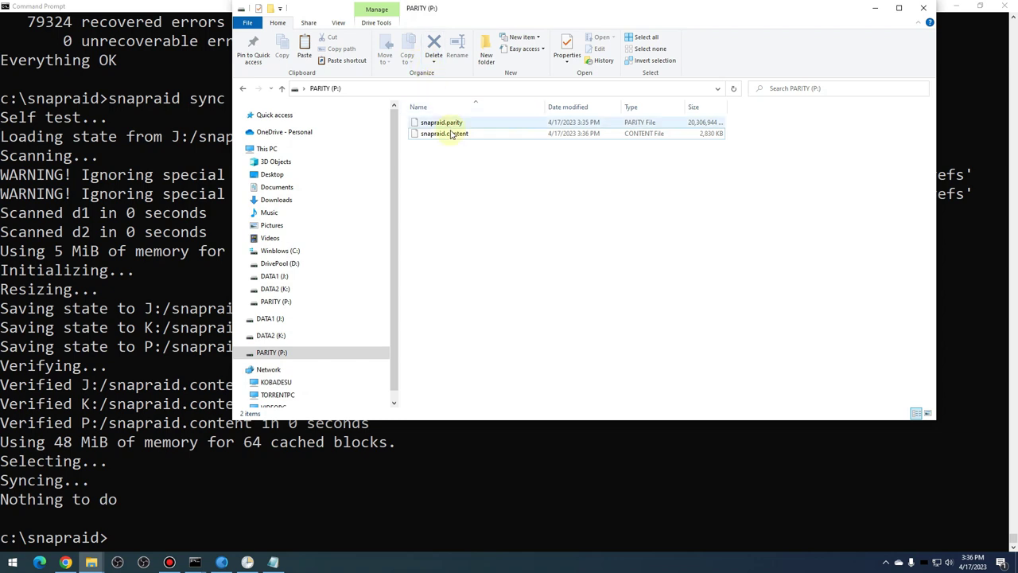
{"action": "left_click", "coordinate": [451, 133]}
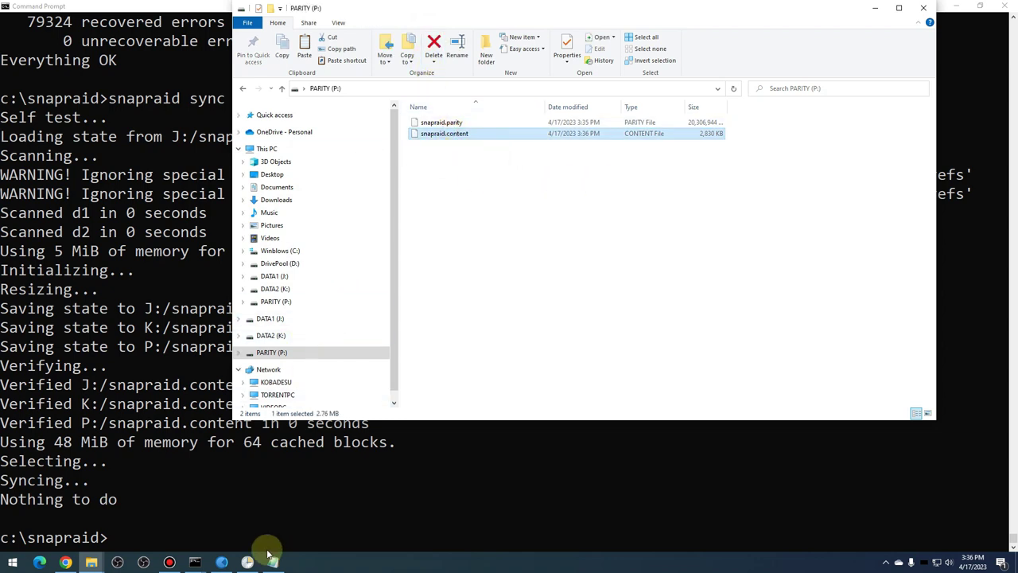
{"action": "left_click", "coordinate": [222, 500]}
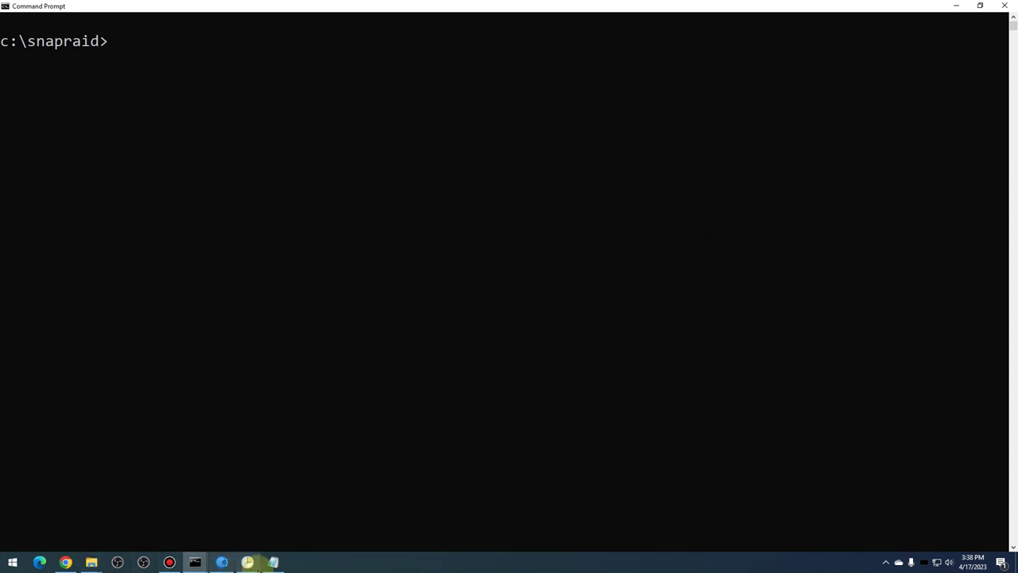
Step: Review DrivePool's disks (DATA1 and DATA2 pooled, PARITY unpooled), then launch Disk Management
{"action": "left_click", "coordinate": [219, 564]}
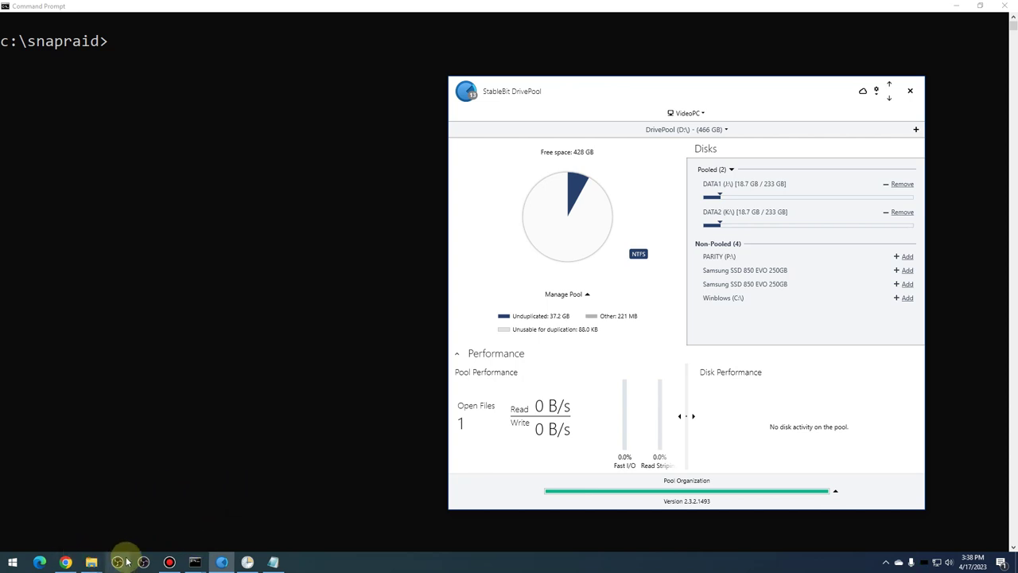
{"action": "right_click", "coordinate": [15, 562]}
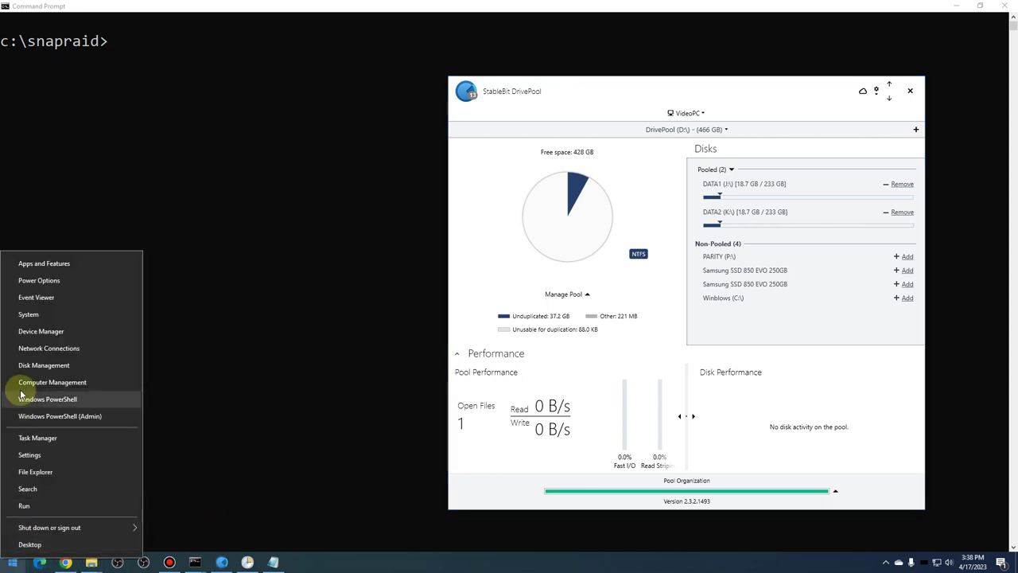
{"action": "left_click", "coordinate": [41, 367]}
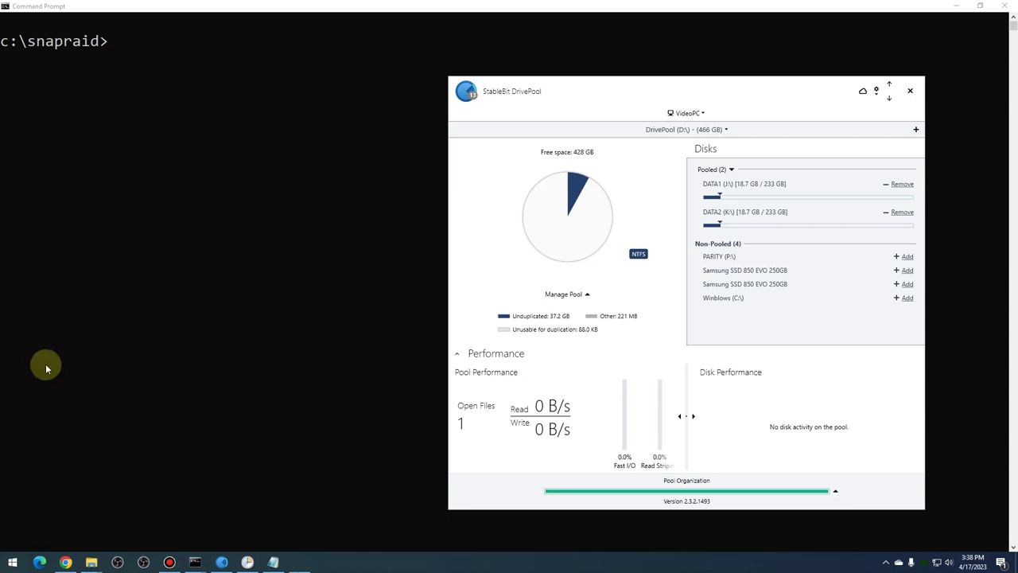
{"action": "left_click", "coordinate": [243, 371]}
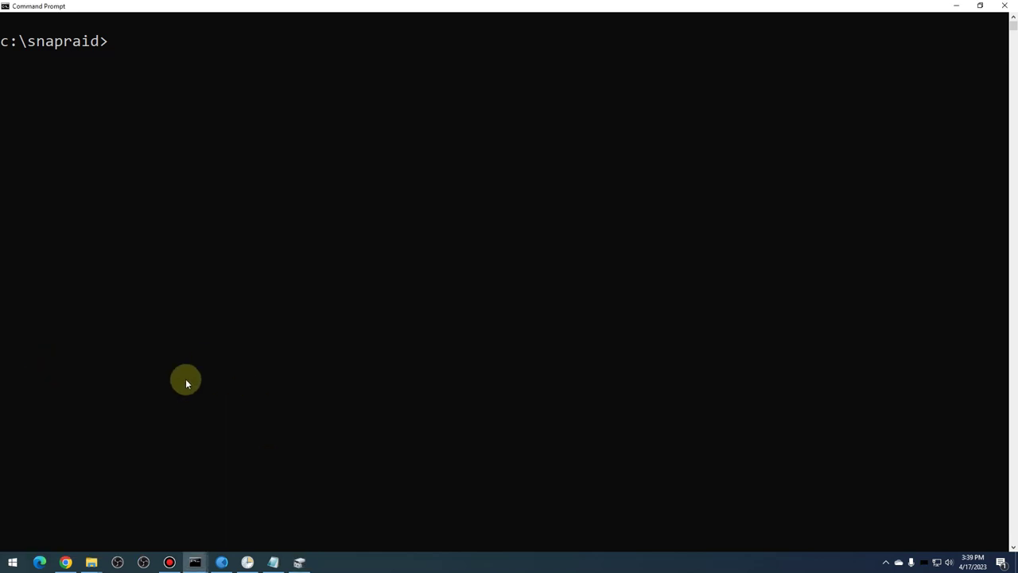
Step: Start a New Simple Volume on Disk 2's unallocated space at full 238458 MB size with drive letter L
{"action": "left_click", "coordinate": [299, 563]}
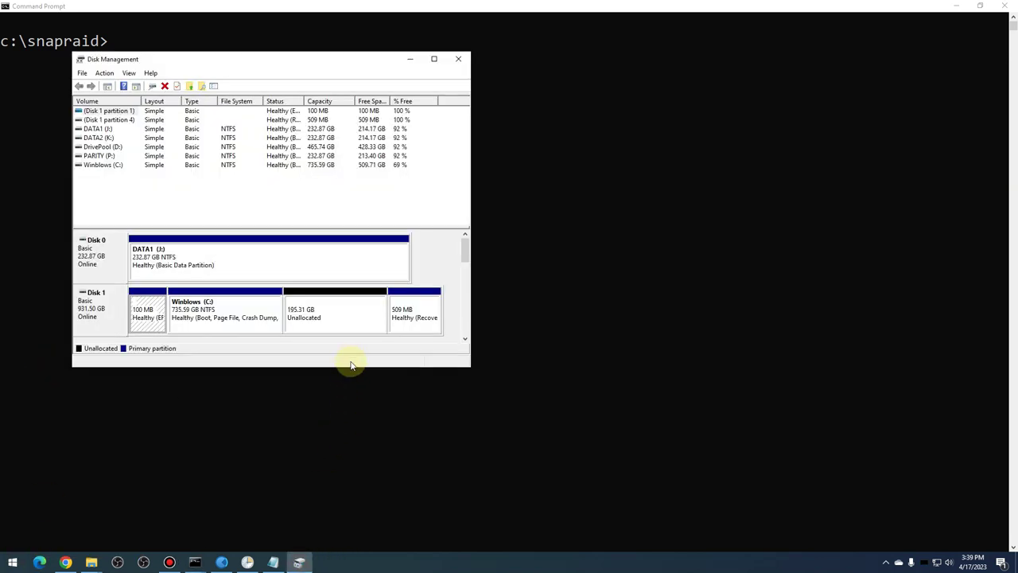
{"action": "left_click_drag", "start_coordinate": [352, 365], "coordinate": [374, 516]}
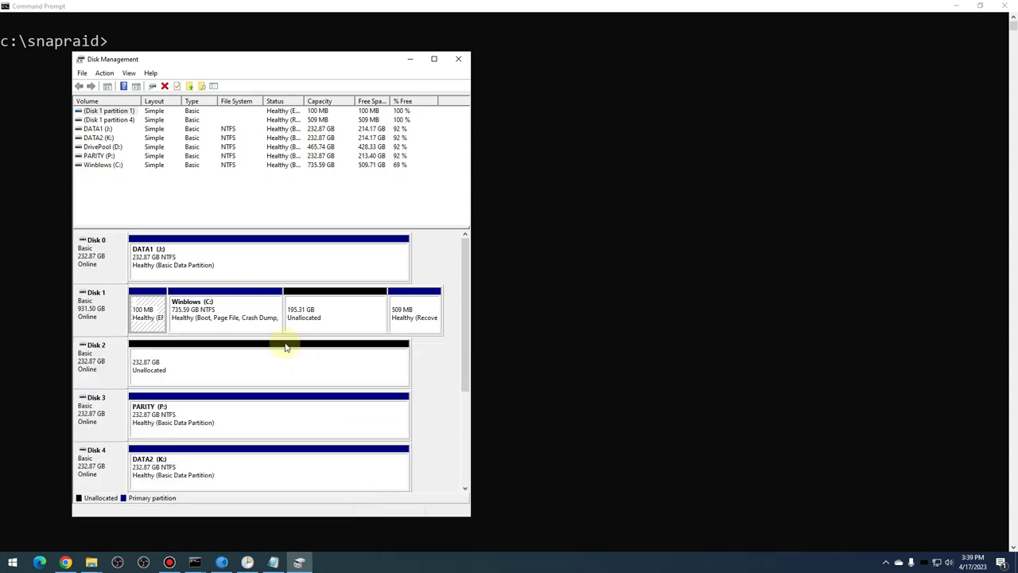
{"action": "left_click", "coordinate": [249, 357]}
{"action": "right_click", "coordinate": [195, 359]}
{"action": "left_click", "coordinate": [231, 363]}
{"action": "left_click", "coordinate": [280, 301]}
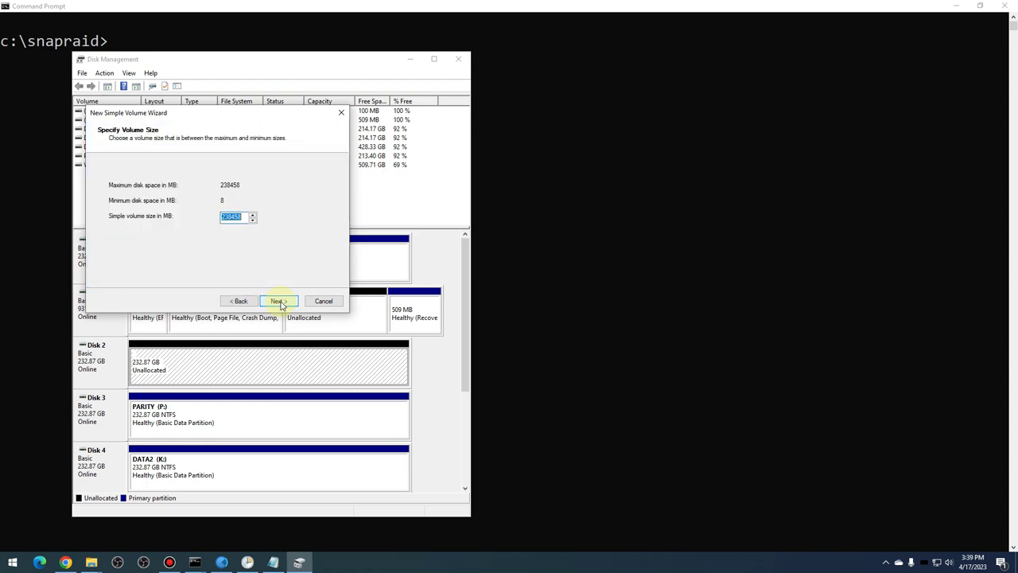
{"action": "left_click", "coordinate": [278, 301]}
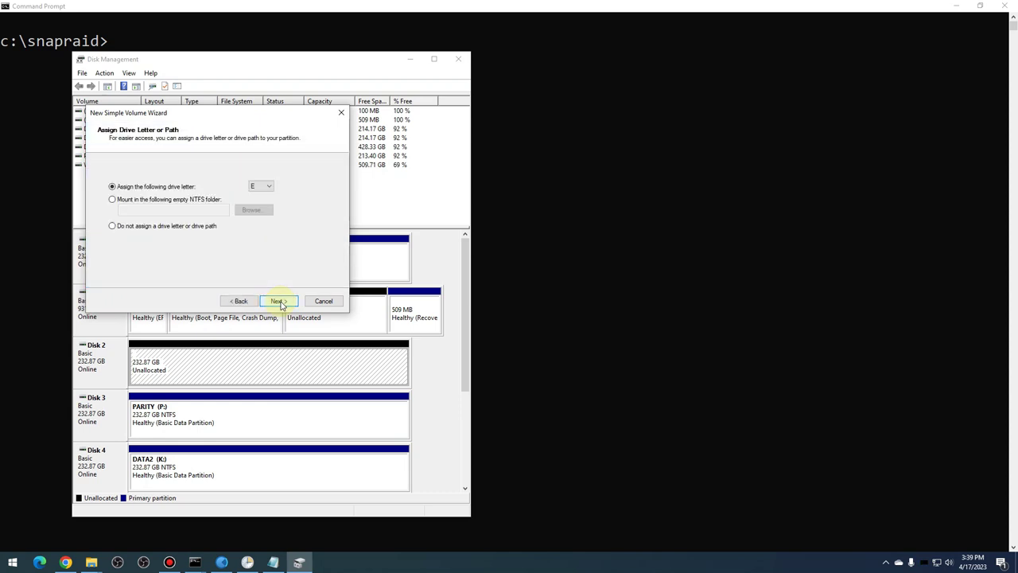
{"action": "left_click", "coordinate": [268, 187]}
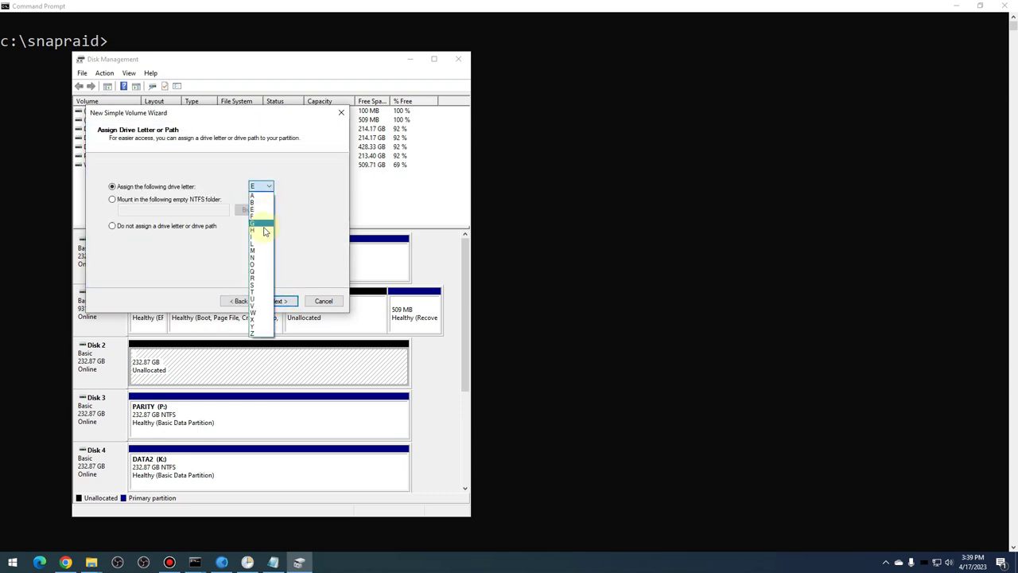
{"action": "left_click", "coordinate": [263, 247]}
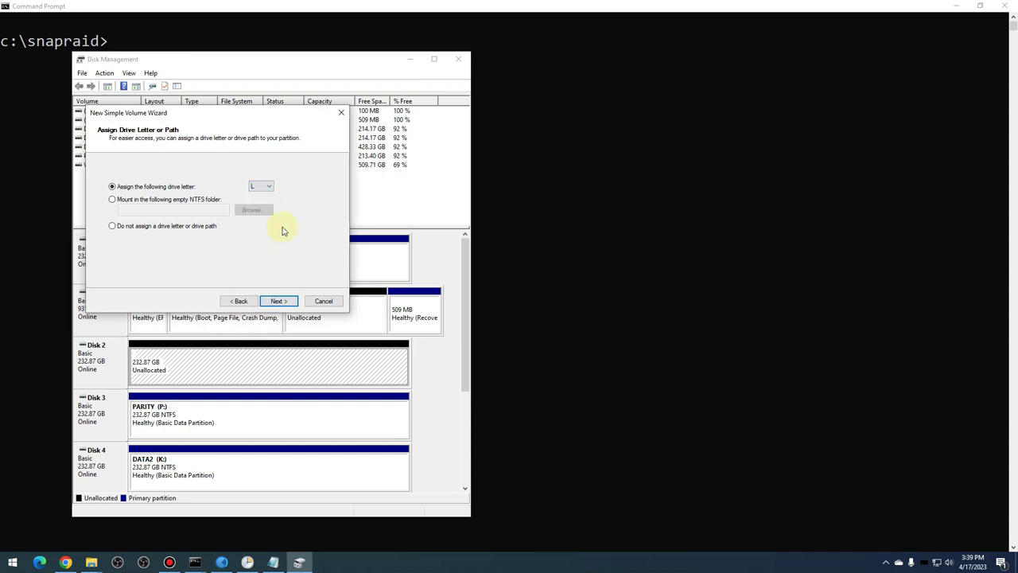
Step: Quick-format it as NTFS with the label DATA3 and finish the wizard
{"action": "left_click", "coordinate": [286, 301]}
{"action": "left_click_drag", "start_coordinate": [265, 239], "coordinate": [1016, 346]}
{"action": "type", "text": "DA"}
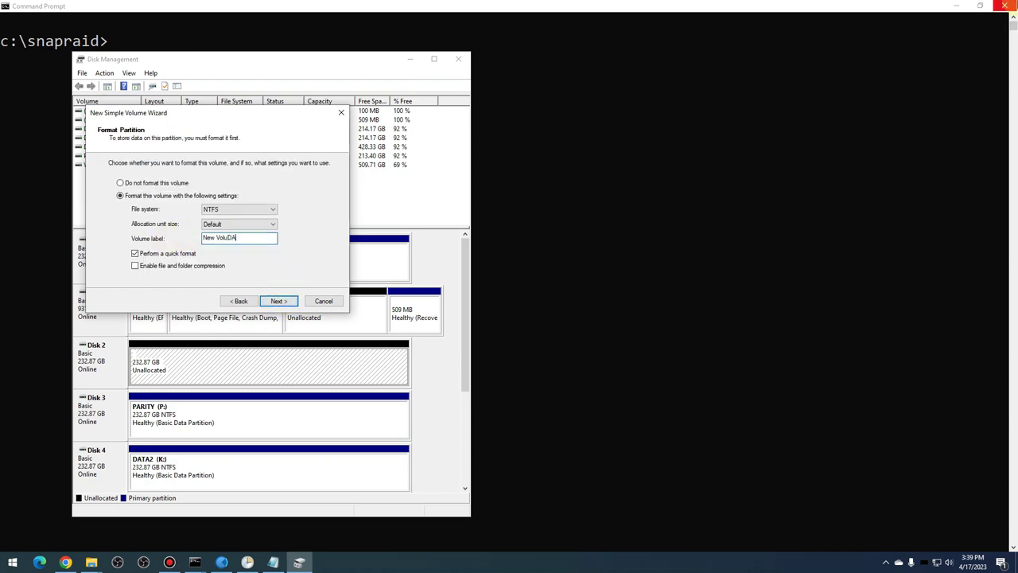
{"action": "key", "text": "BackSpace"}
{"action": "key", "text": "BackSpace"}
{"action": "key", "text": "BackSpace"}
{"action": "key", "text": "BackSpace"}
{"action": "key", "text": "BackSpace"}
{"action": "key", "text": "BackSpace"}
{"action": "key", "text": "BackSpace"}
{"action": "key", "text": "BackSpace"}
{"action": "key", "text": "BackSpace"}
{"action": "key", "text": "BackSpace"}
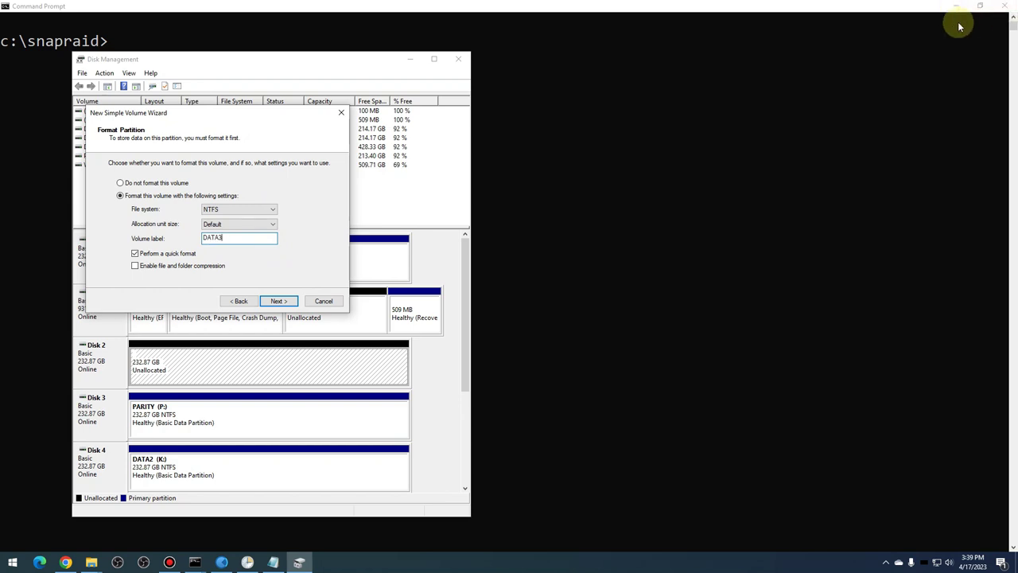
{"action": "left_click", "coordinate": [277, 302]}
{"action": "left_click", "coordinate": [279, 302]}
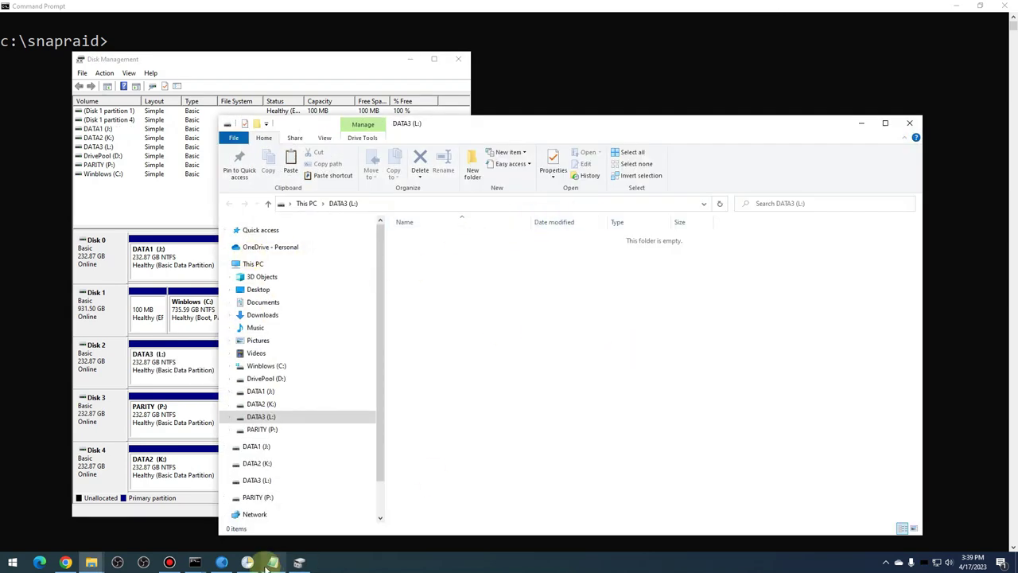
Step: Add DATA3 (L:) to the DrivePool pool and open its new PoolPart folder
{"action": "left_click", "coordinate": [222, 563]}
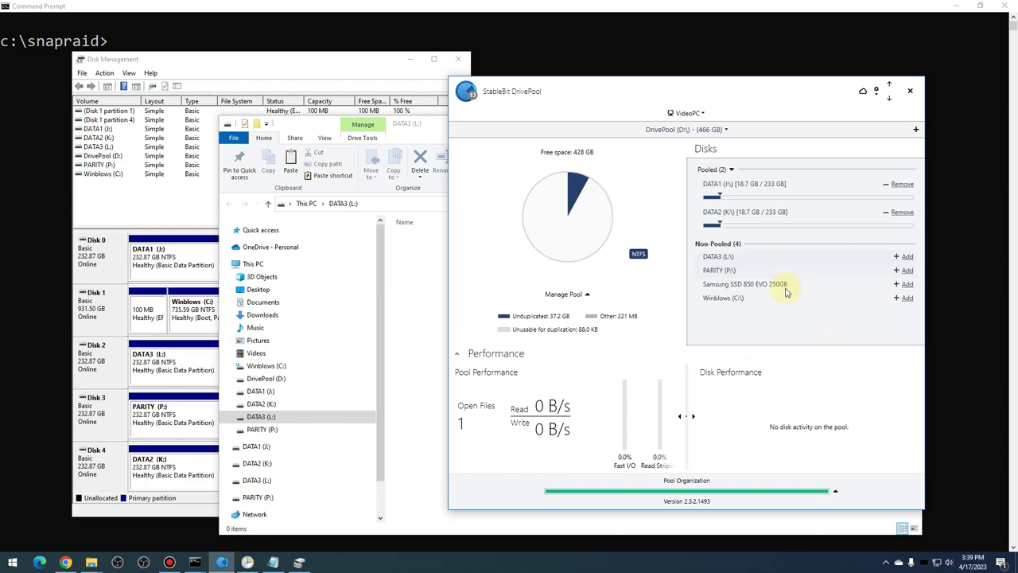
{"action": "left_click", "coordinate": [907, 257]}
{"action": "mouse_move", "coordinate": [912, 259]}
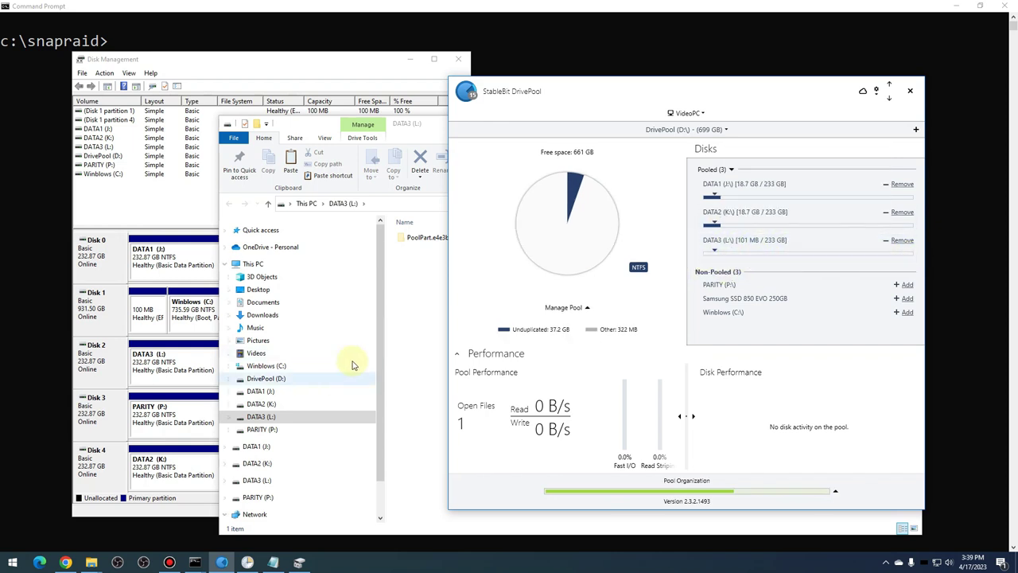
{"action": "left_click", "coordinate": [408, 287]}
{"action": "double_click", "coordinate": [454, 239]}
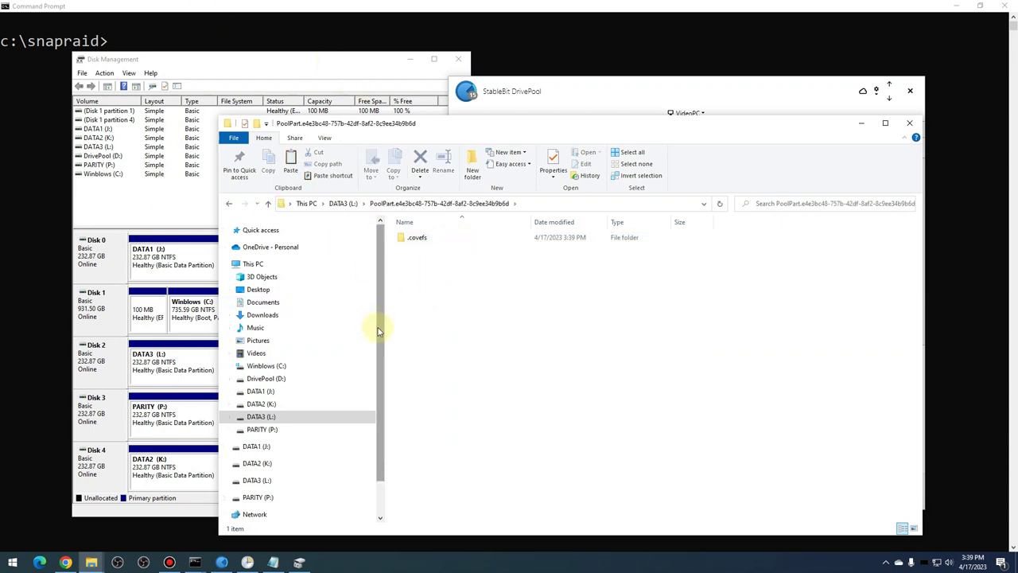
{"action": "left_click", "coordinate": [552, 86]}
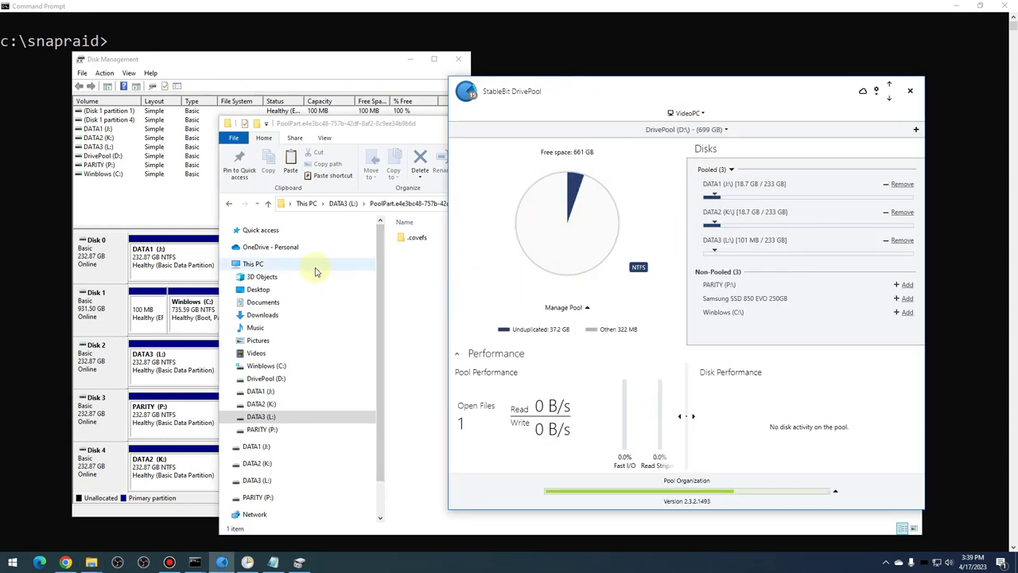
Step: Copy the PoolPart folder's address and bring up the snapraid folder on Winblows (C:)
{"action": "left_click", "coordinate": [424, 205]}
{"action": "right_click", "coordinate": [424, 205]}
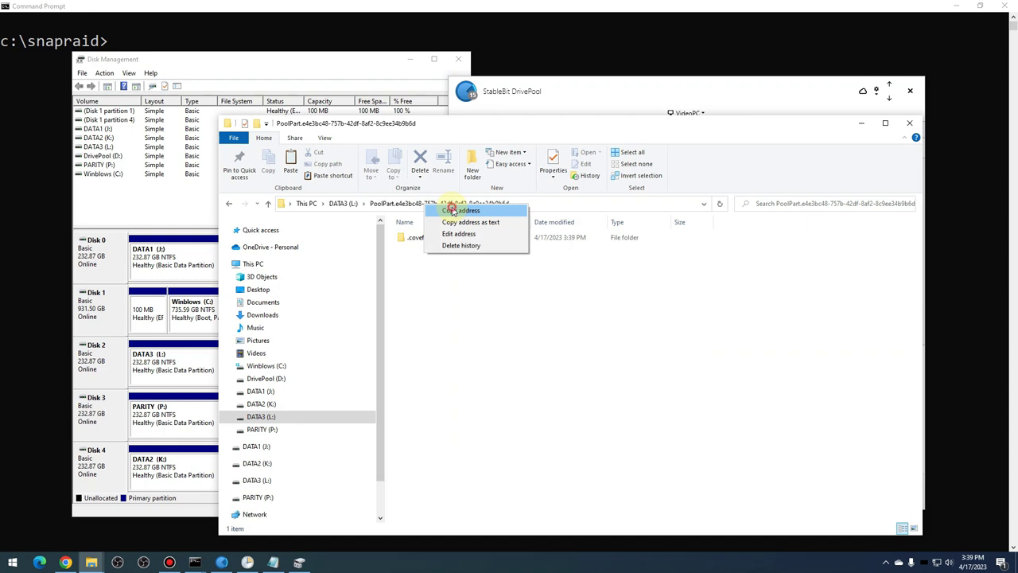
{"action": "left_click", "coordinate": [451, 210]}
{"action": "mouse_move", "coordinate": [92, 557]}
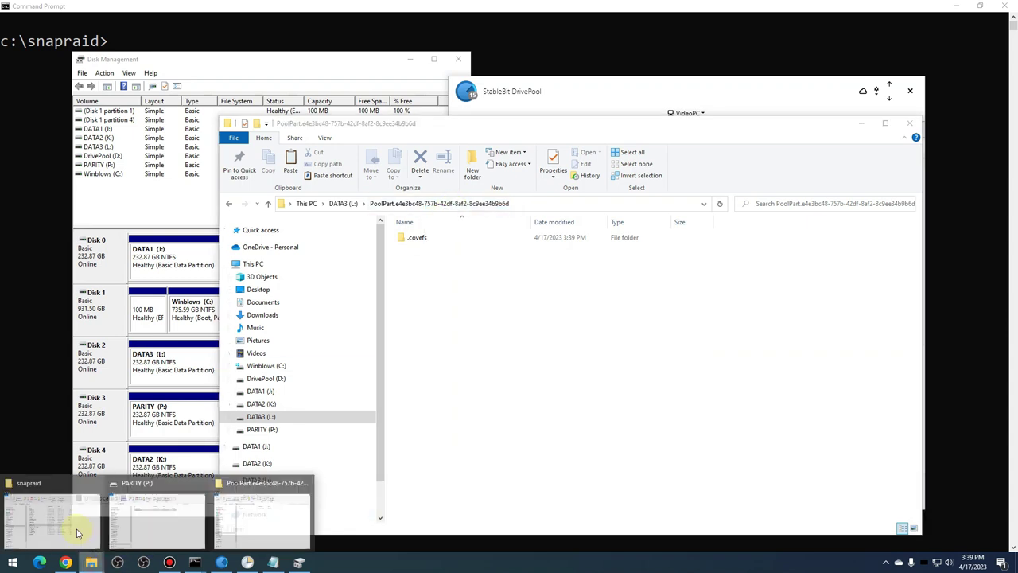
{"action": "left_click", "coordinate": [78, 533]}
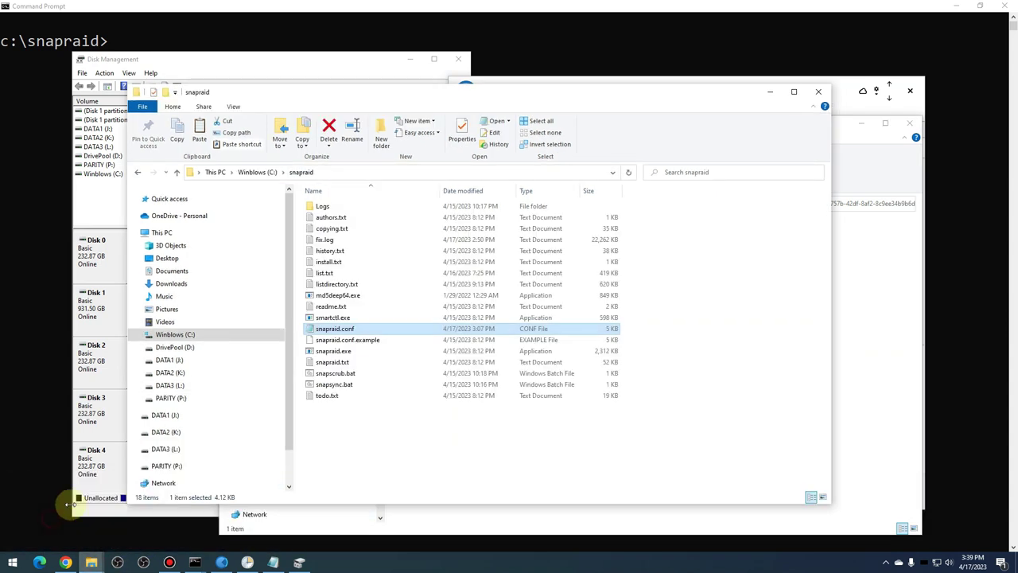
Step: Open snapraid.conf in Notepad and start a new line after the data d2 entry
{"action": "left_click", "coordinate": [335, 330]}
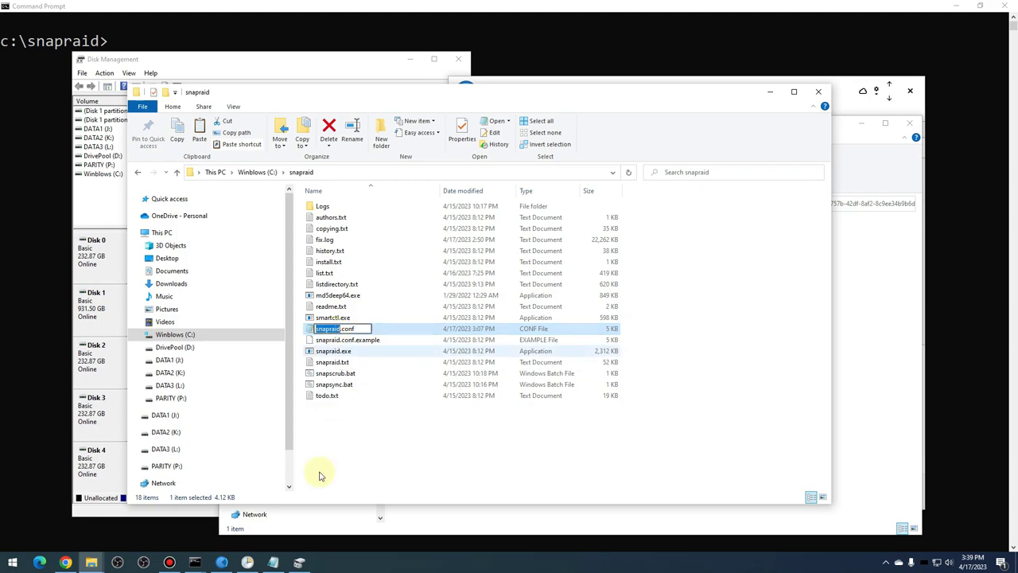
{"action": "left_click", "coordinate": [278, 563]}
{"action": "scroll", "coordinate": [216, 265], "scroll_direction": "down", "scroll_amount": 6}
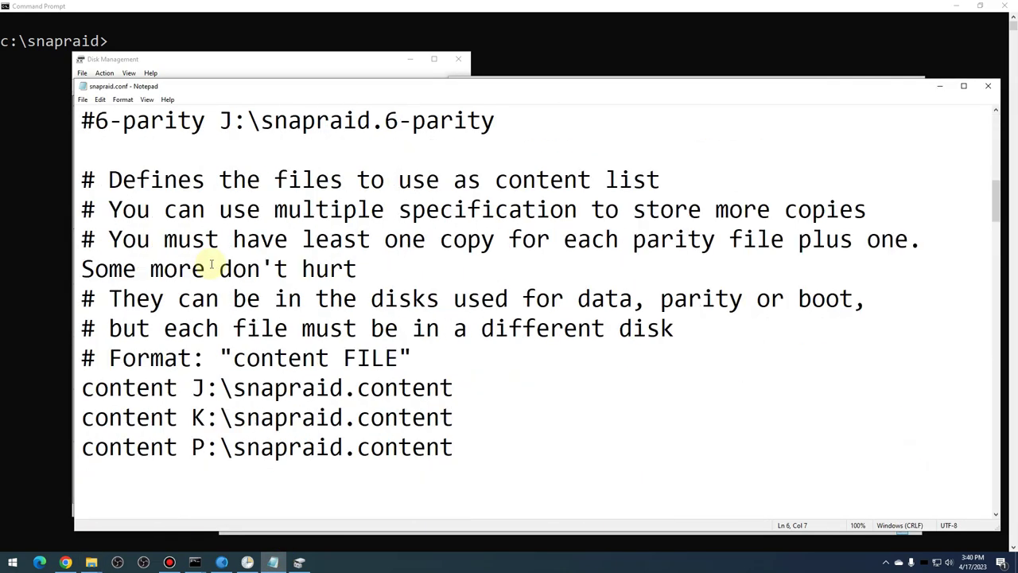
{"action": "scroll", "coordinate": [223, 260], "scroll_direction": "up", "scroll_amount": 1}
{"action": "scroll", "coordinate": [223, 261], "scroll_direction": "down", "scroll_amount": 2}
{"action": "scroll", "coordinate": [221, 263], "scroll_direction": "down", "scroll_amount": 3}
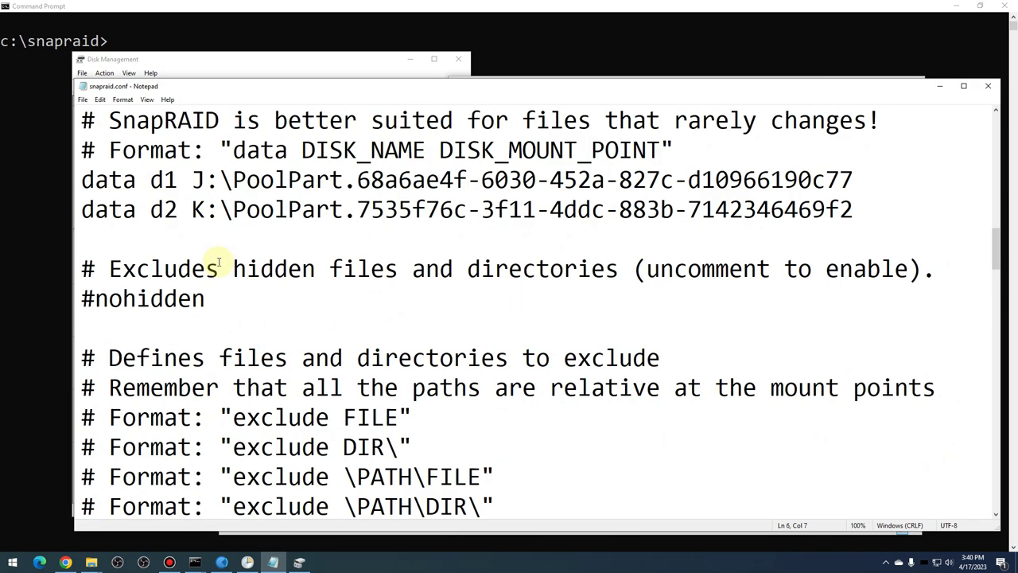
{"action": "left_click", "coordinate": [927, 213]}
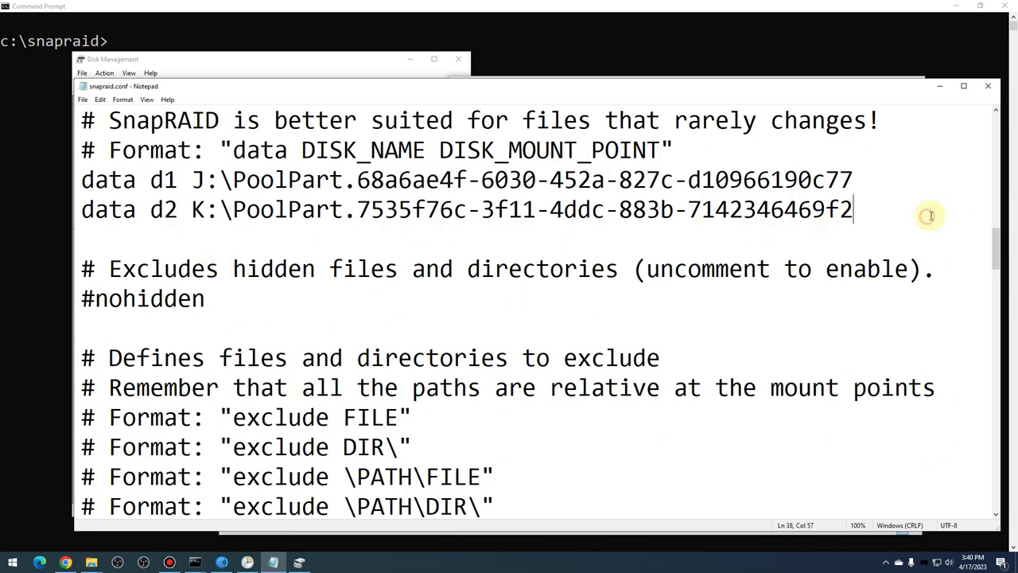
{"action": "key", "text": "Return"}
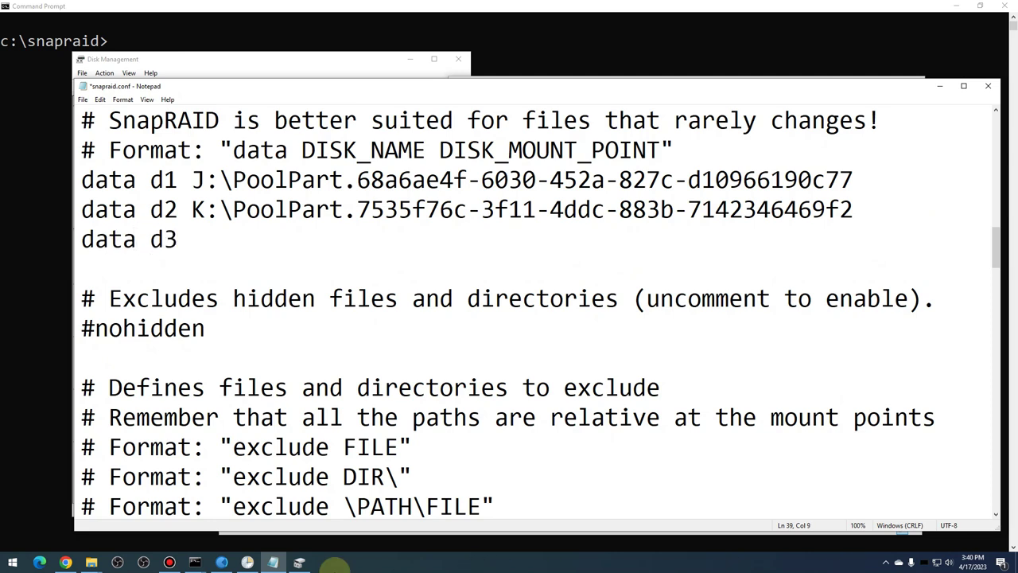
Step: Browse to the PoolPart folder on DATA3 (L:) and copy its address
{"action": "left_click", "coordinate": [91, 563]}
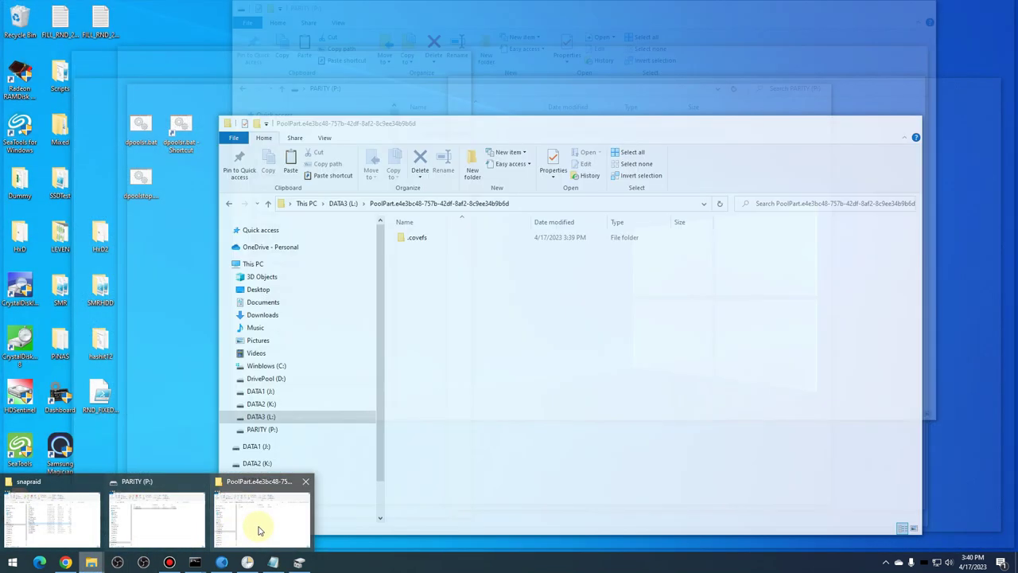
{"action": "left_click", "coordinate": [258, 525]}
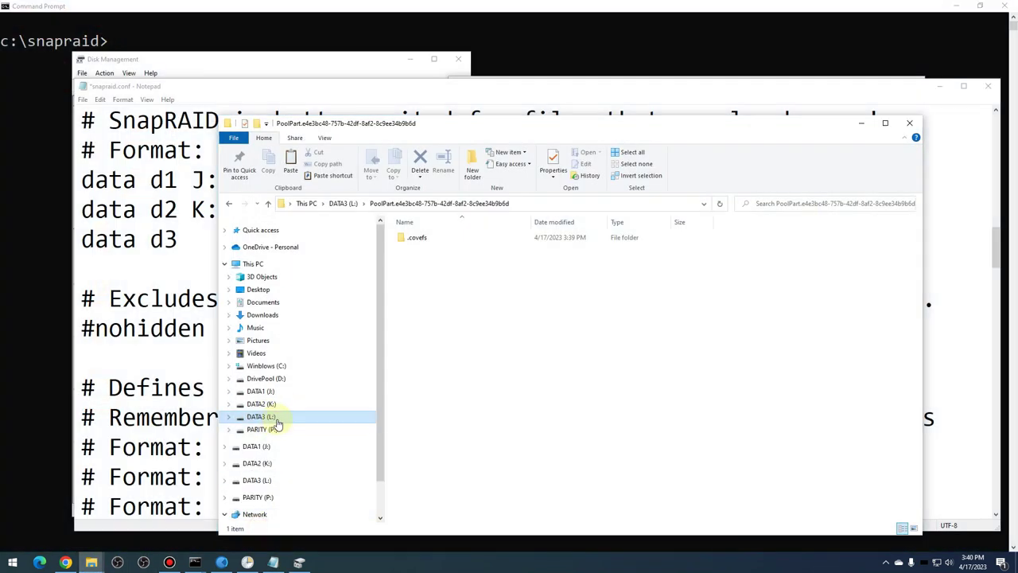
{"action": "left_click", "coordinate": [280, 379]}
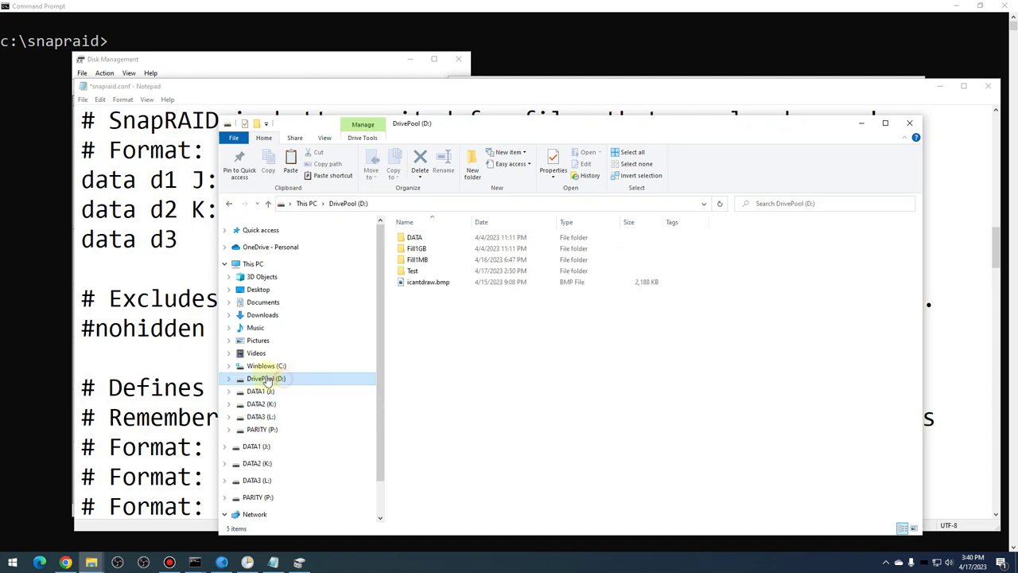
{"action": "left_click", "coordinate": [262, 417]}
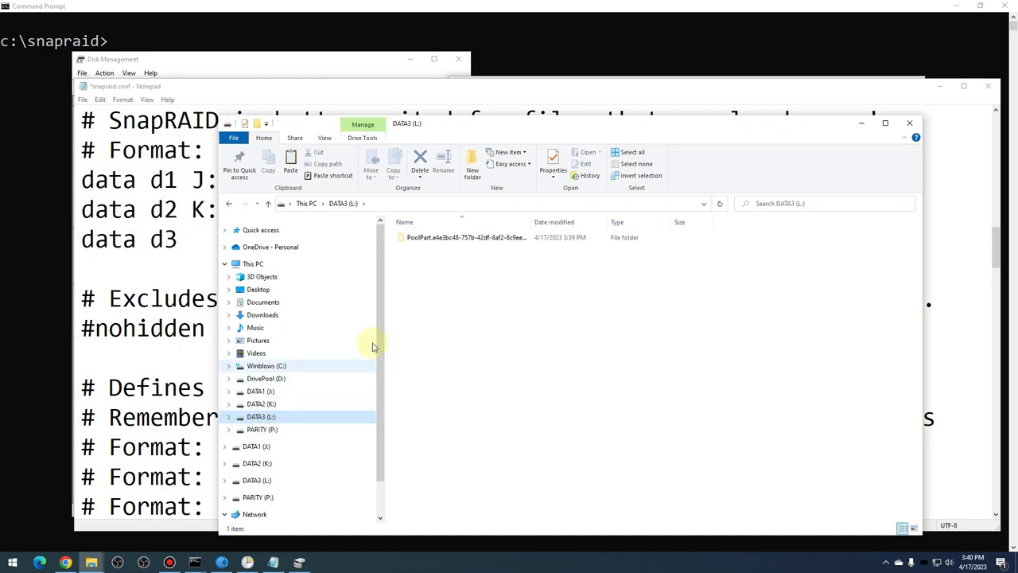
{"action": "left_click", "coordinate": [285, 365]}
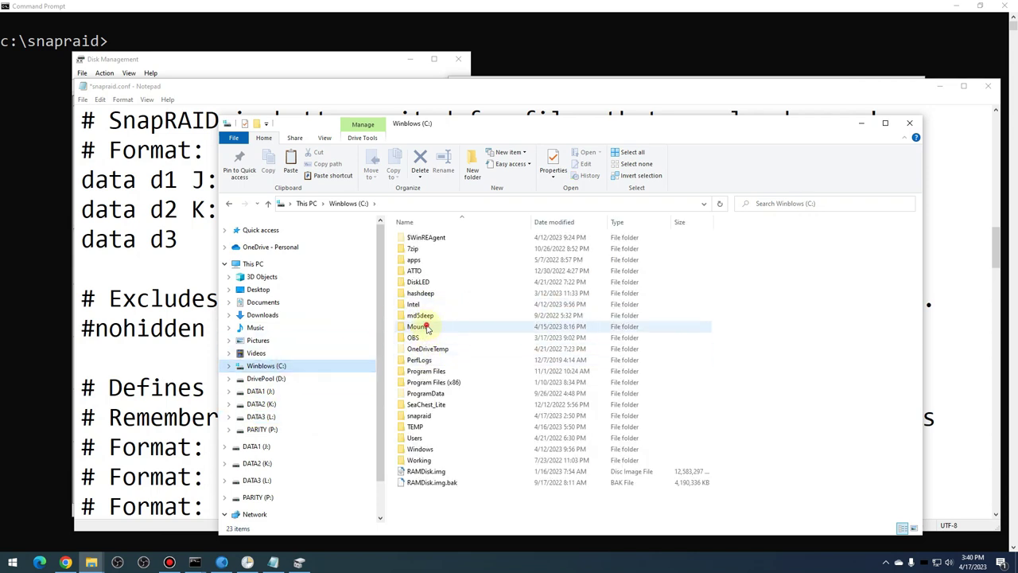
{"action": "double_click", "coordinate": [421, 326]}
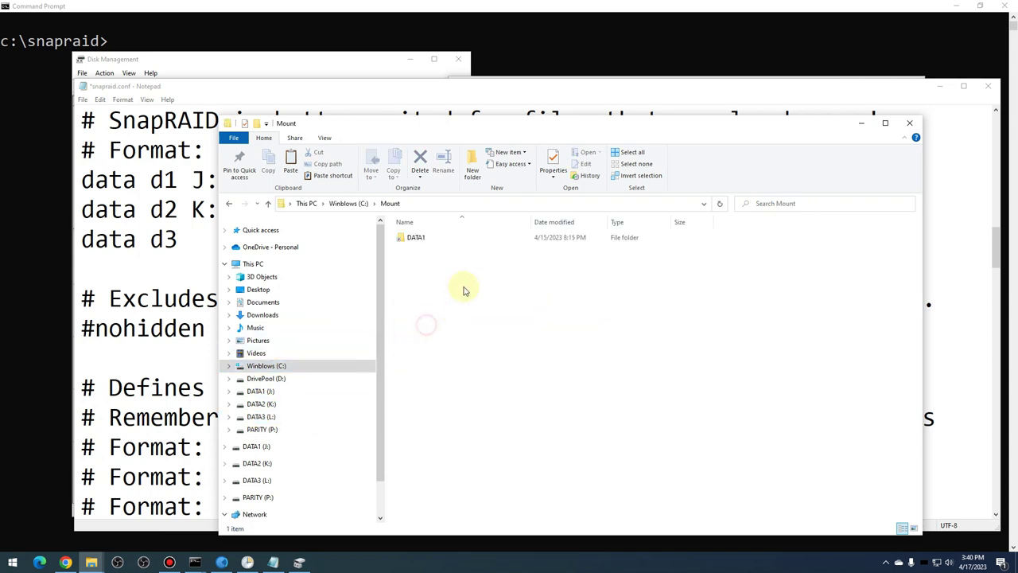
{"action": "left_click", "coordinate": [270, 416]}
{"action": "double_click", "coordinate": [447, 237]}
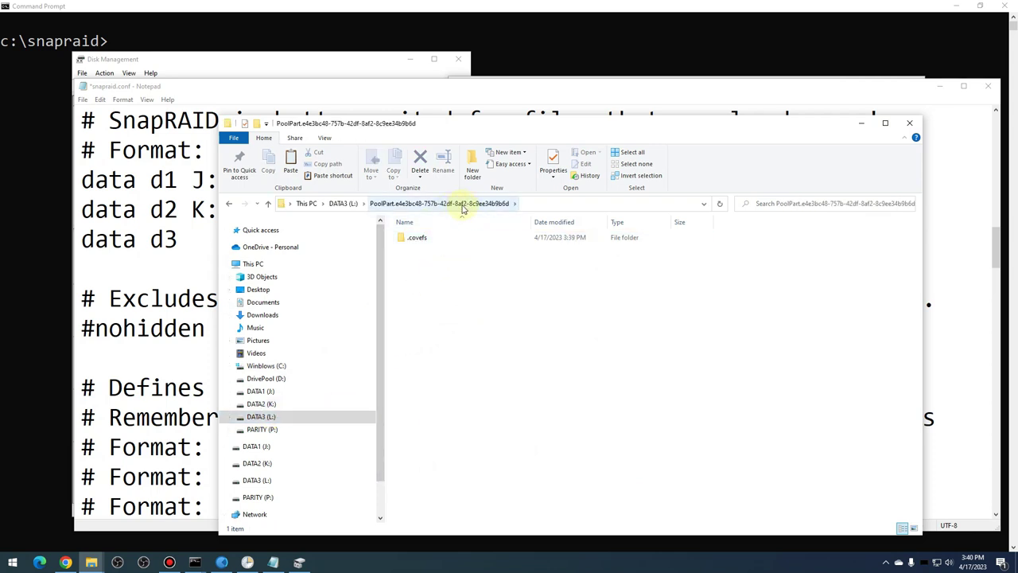
{"action": "right_click", "coordinate": [462, 205]}
{"action": "left_click", "coordinate": [479, 219]}
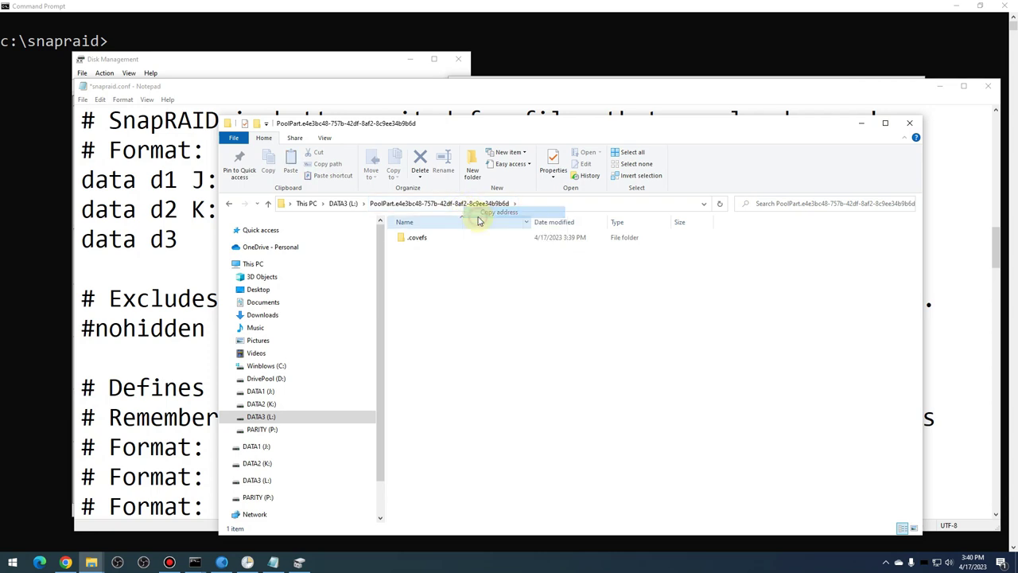
Step: Paste L:\PoolPart.e4e3bc48-757b-42df-8af2-8c9ee34b9b6d after 'data d3' and save snapraid.conf
{"action": "left_click", "coordinate": [132, 262]}
{"action": "left_click", "coordinate": [281, 228]}
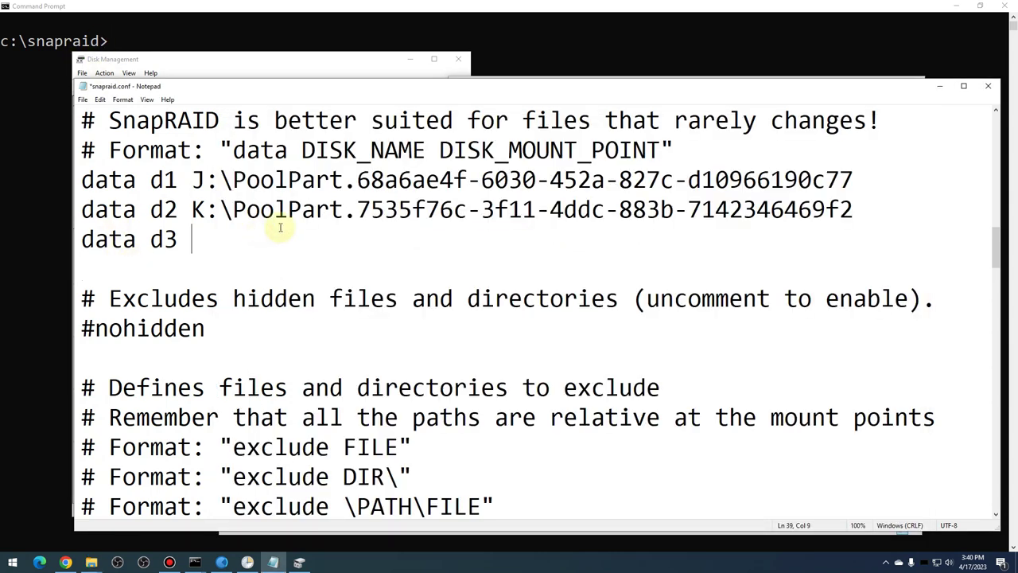
{"action": "key", "text": "ctrl+v"}
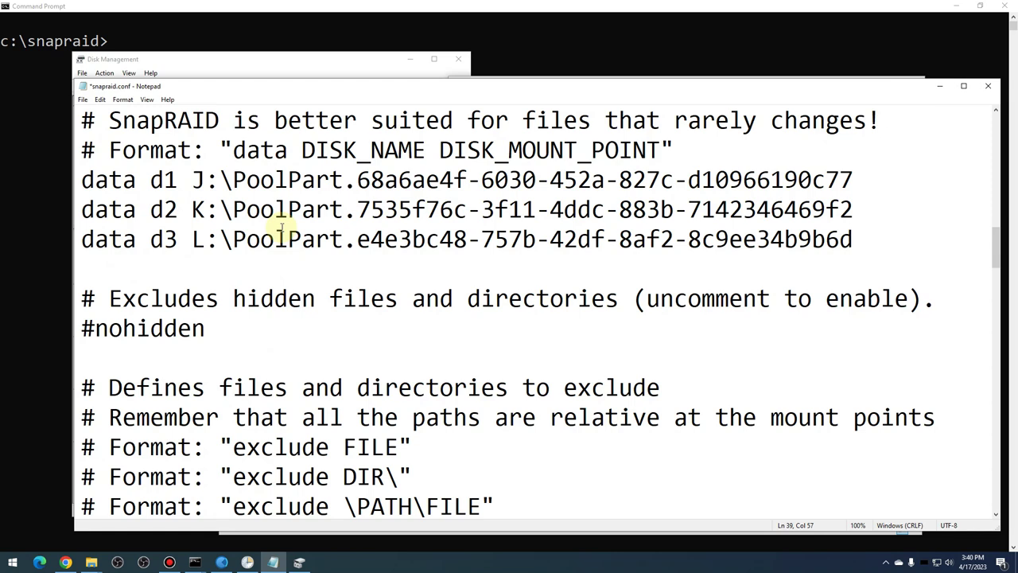
{"action": "left_click", "coordinate": [83, 100]}
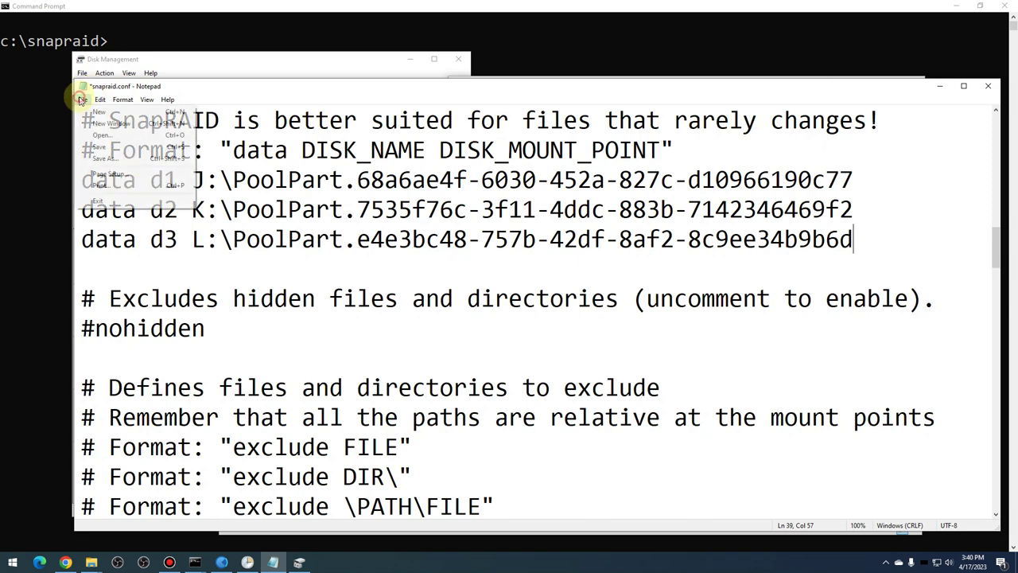
{"action": "left_click", "coordinate": [95, 149]}
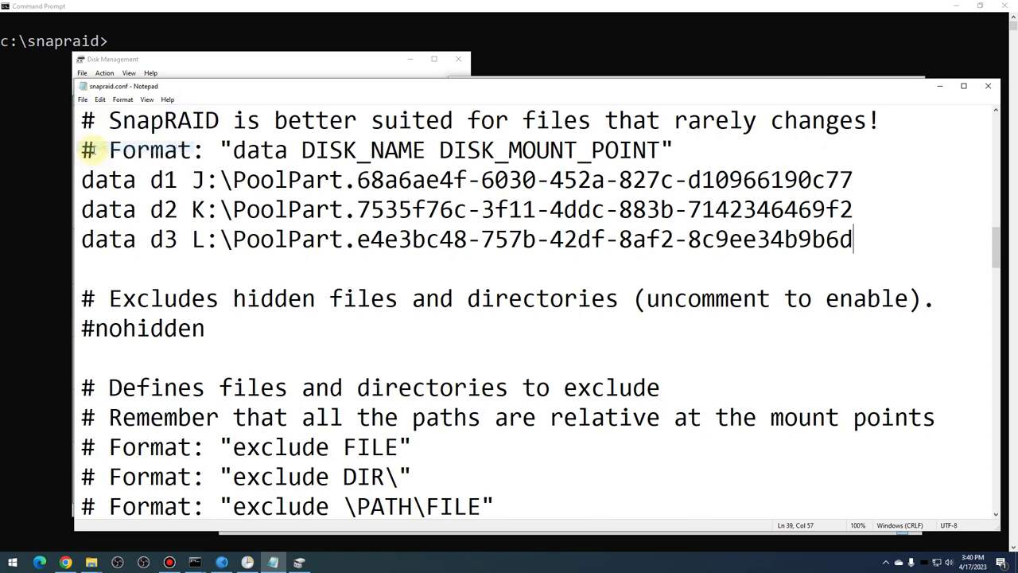
{"action": "left_click", "coordinate": [36, 165]}
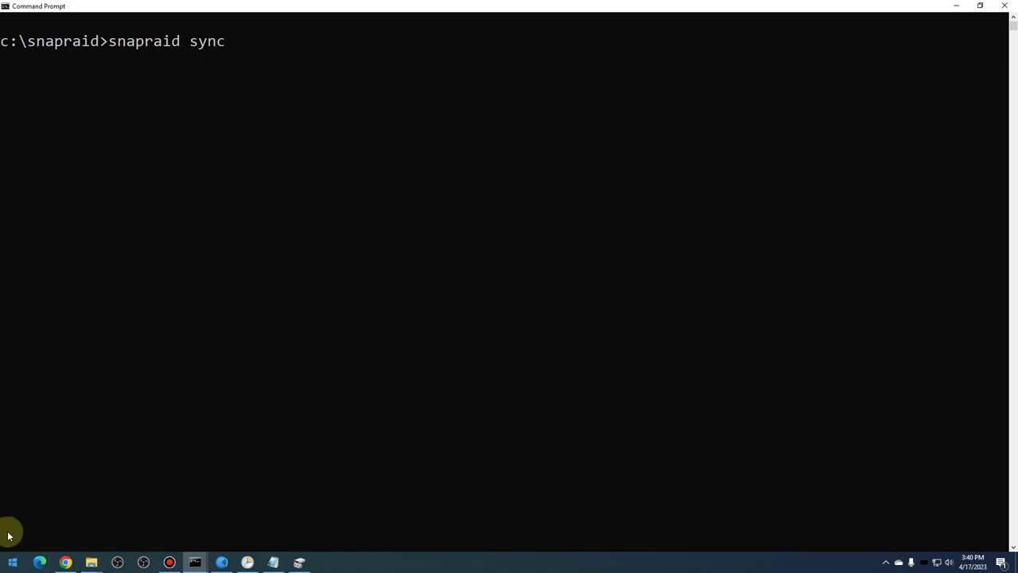
Step: Add 'content L:\snapraid.content' below the content K: line and save snapraid.conf
{"action": "left_click", "coordinate": [273, 562]}
{"action": "left_click", "coordinate": [211, 476]}
{"action": "scroll", "coordinate": [207, 402], "scroll_direction": "up", "scroll_amount": 5}
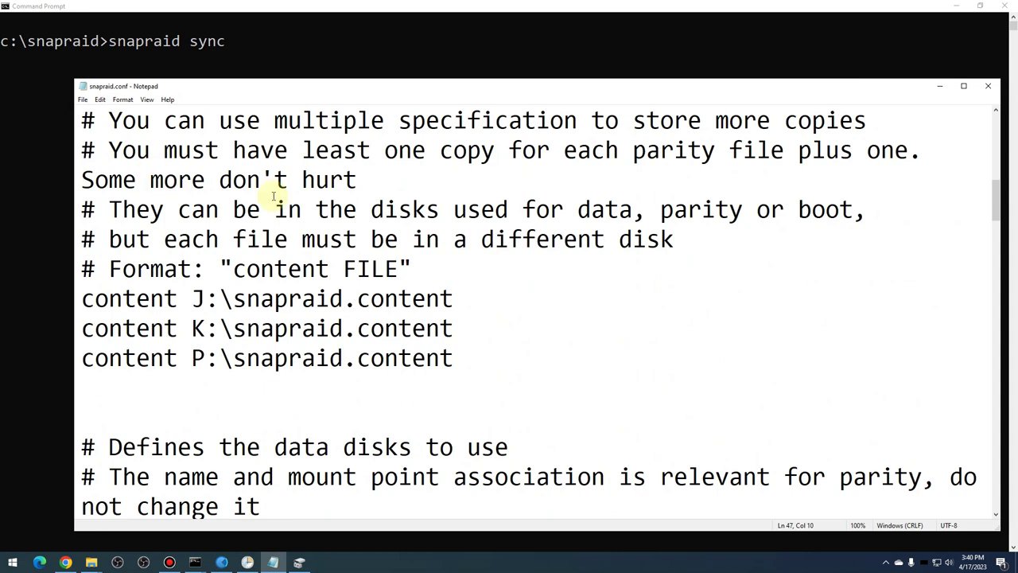
{"action": "left_click", "coordinate": [464, 359]}
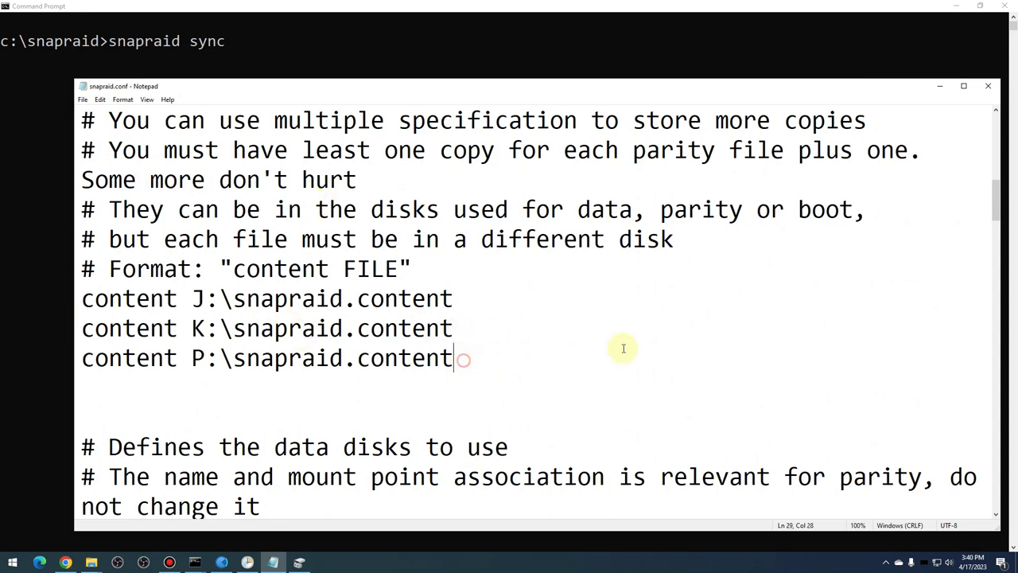
{"action": "left_click", "coordinate": [463, 328]}
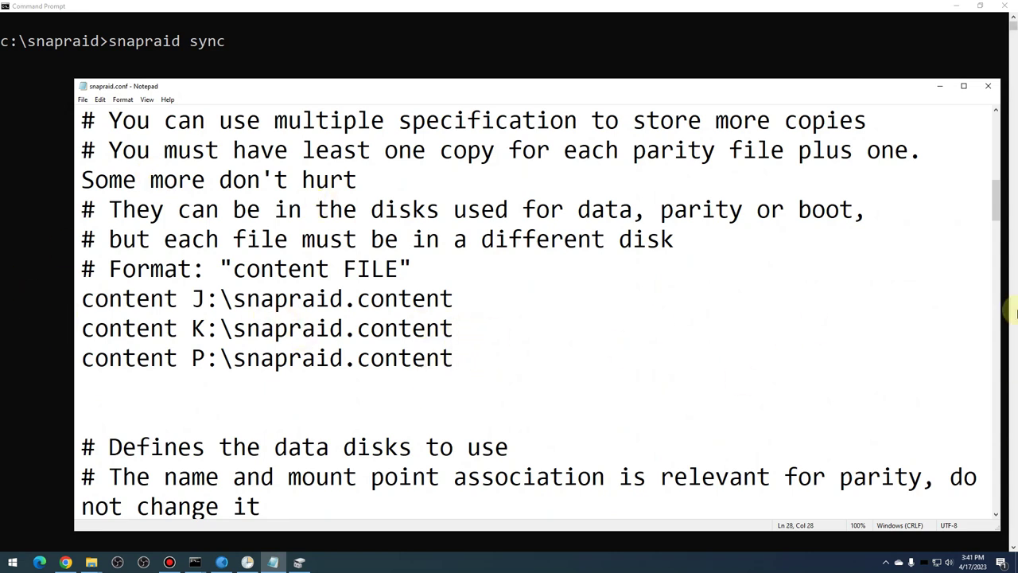
{"action": "key", "text": "Return"}
{"action": "type", "text": "conte"}
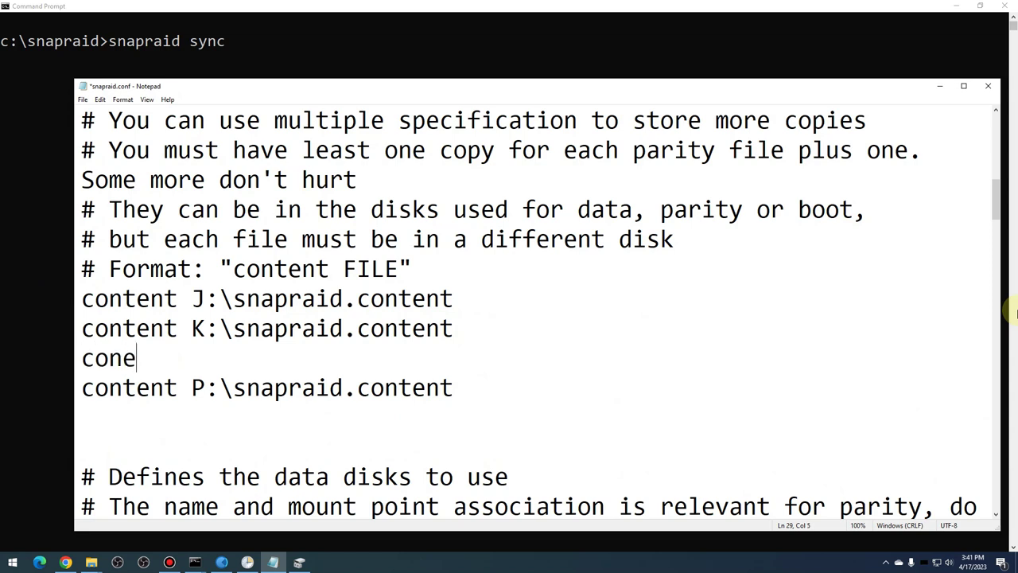
{"action": "key", "text": "BackSpace"}
{"action": "type", "text": "tent L:"}
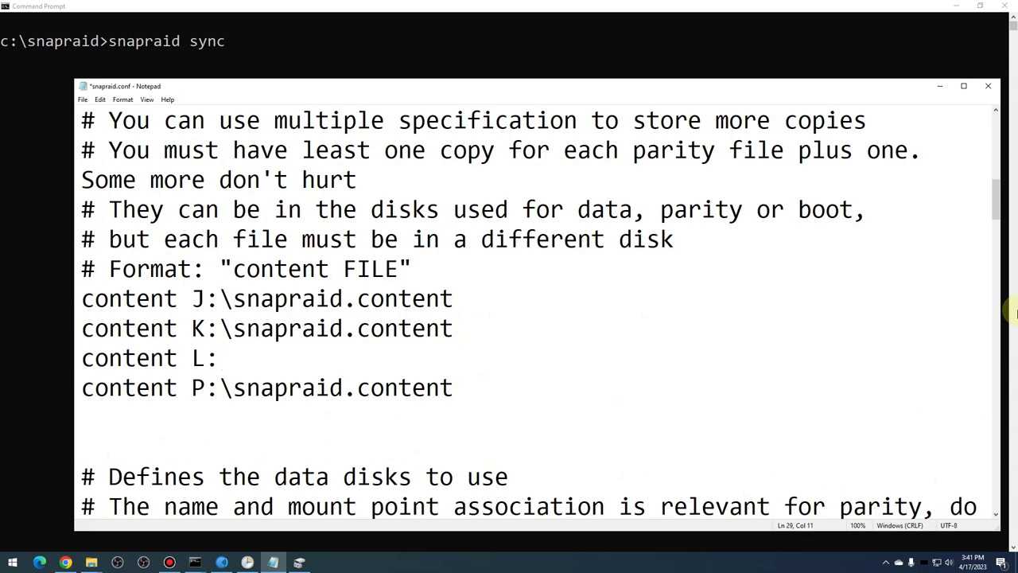
{"action": "type", "text": "\\snapraid.content"}
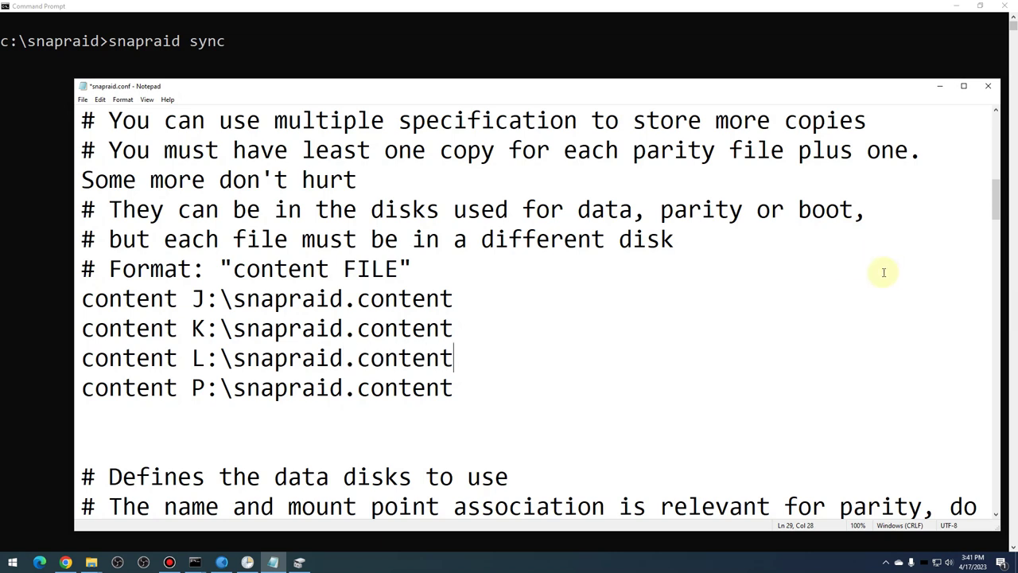
{"action": "left_click", "coordinate": [83, 100]}
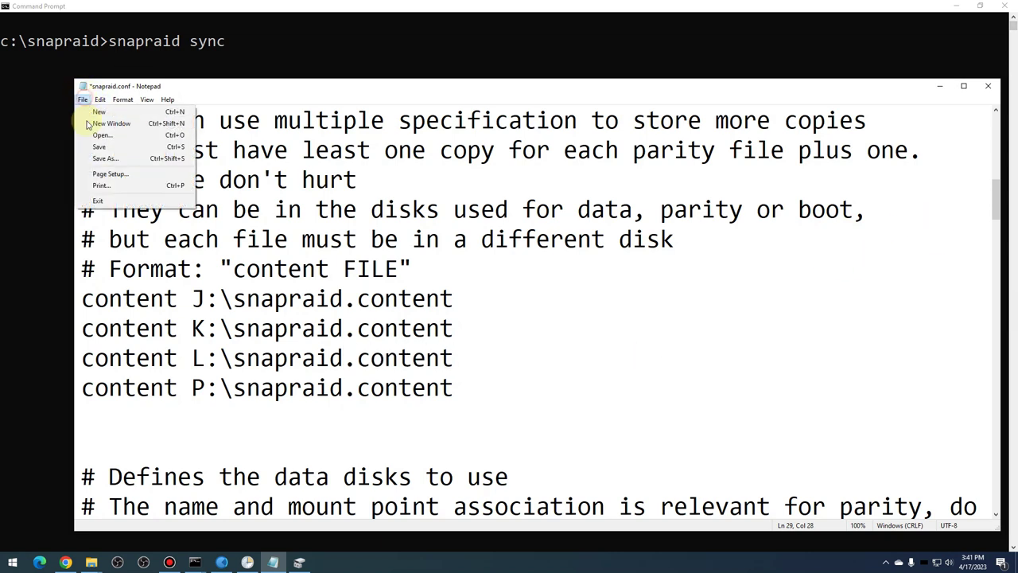
{"action": "left_click", "coordinate": [100, 149]}
{"action": "left_click", "coordinate": [29, 143]}
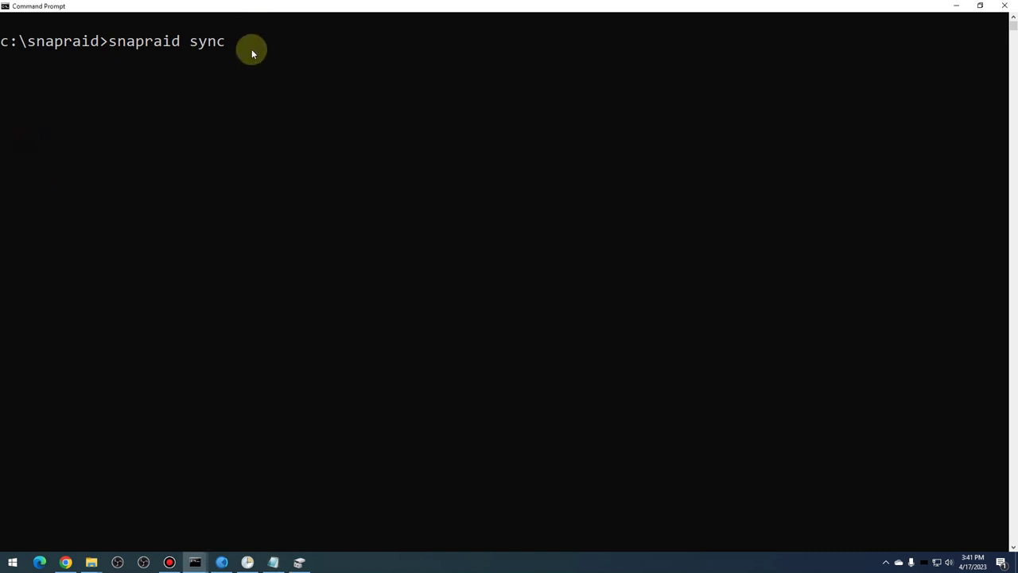
Step: Show the DATA3 (L:) drive in Explorer and run snapraid sync, which finds nothing to do
{"action": "left_click", "coordinate": [91, 560]}
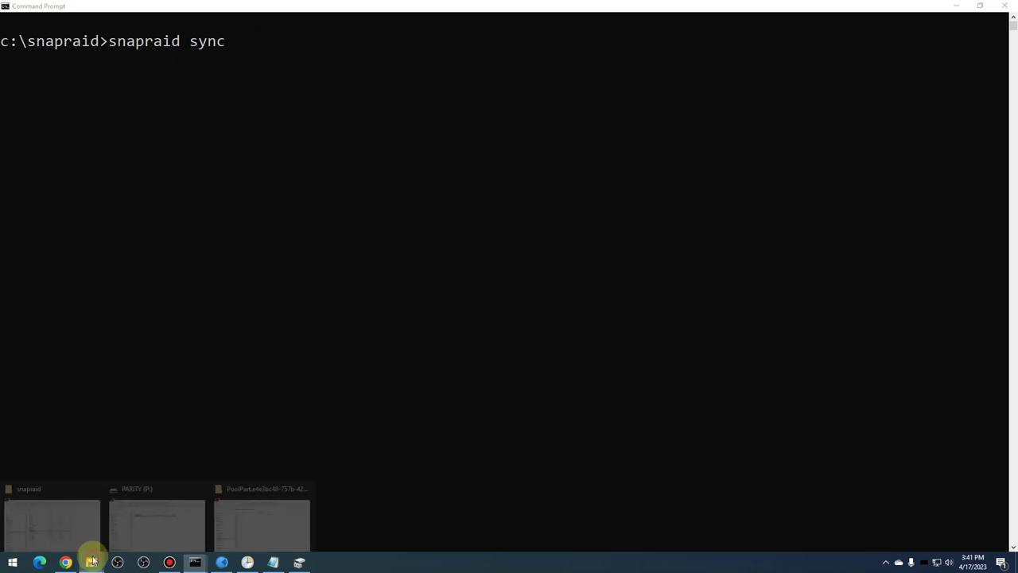
{"action": "left_click", "coordinate": [258, 515]}
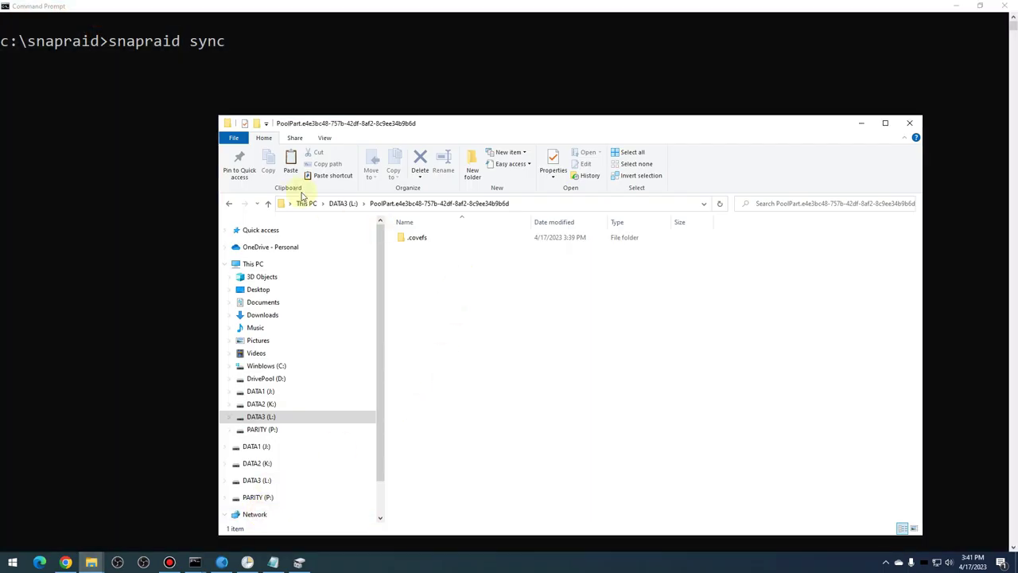
{"action": "left_click", "coordinate": [337, 204]}
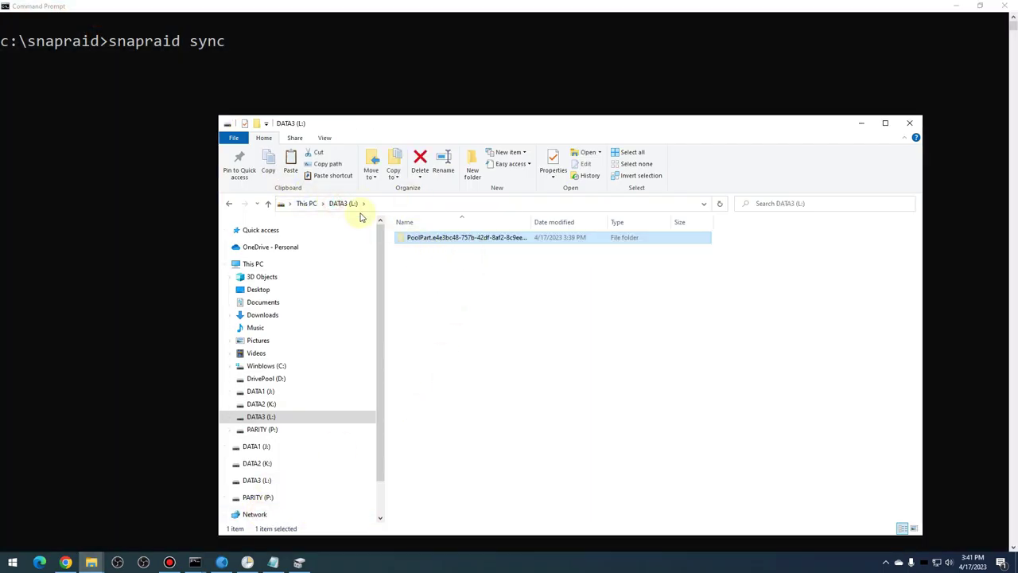
{"action": "left_click", "coordinate": [242, 54]}
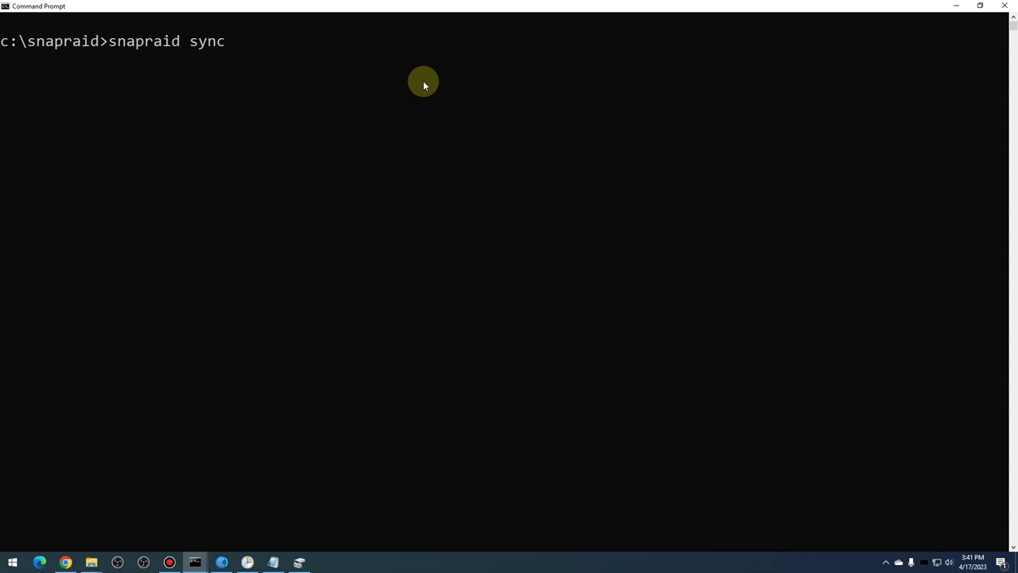
{"action": "key", "text": "Return"}
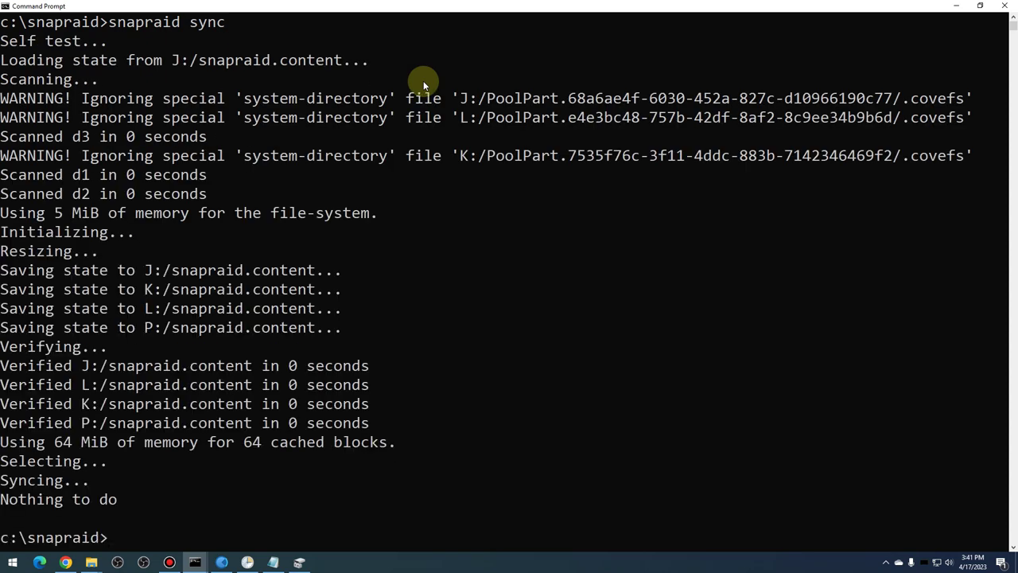
Step: Check snapraid.content on DATA3 (L:) and bring up StableBit DrivePool
{"action": "mouse_move", "coordinate": [91, 560]}
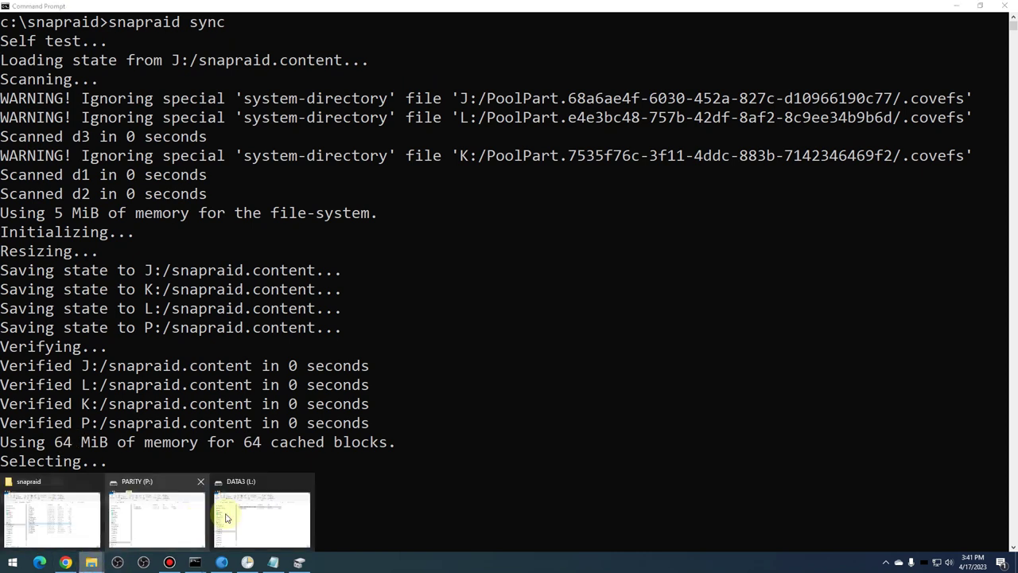
{"action": "left_click", "coordinate": [258, 511]}
{"action": "left_click", "coordinate": [411, 250]}
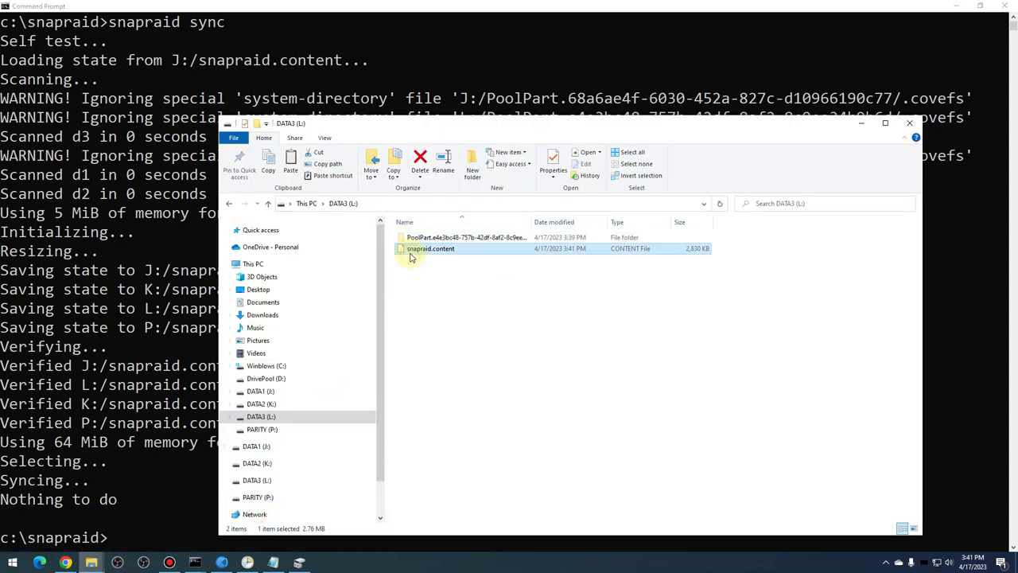
{"action": "left_click", "coordinate": [222, 562]}
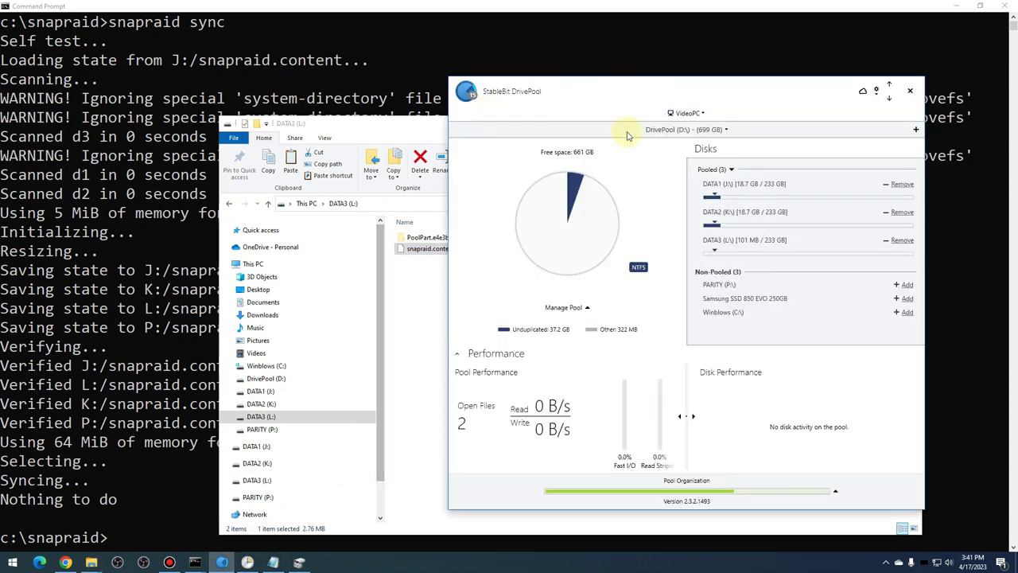
Step: Re-measure the pool through Manage Pool and trigger a re-balance from the Pool Organization bar
{"action": "mouse_move", "coordinate": [764, 209]}
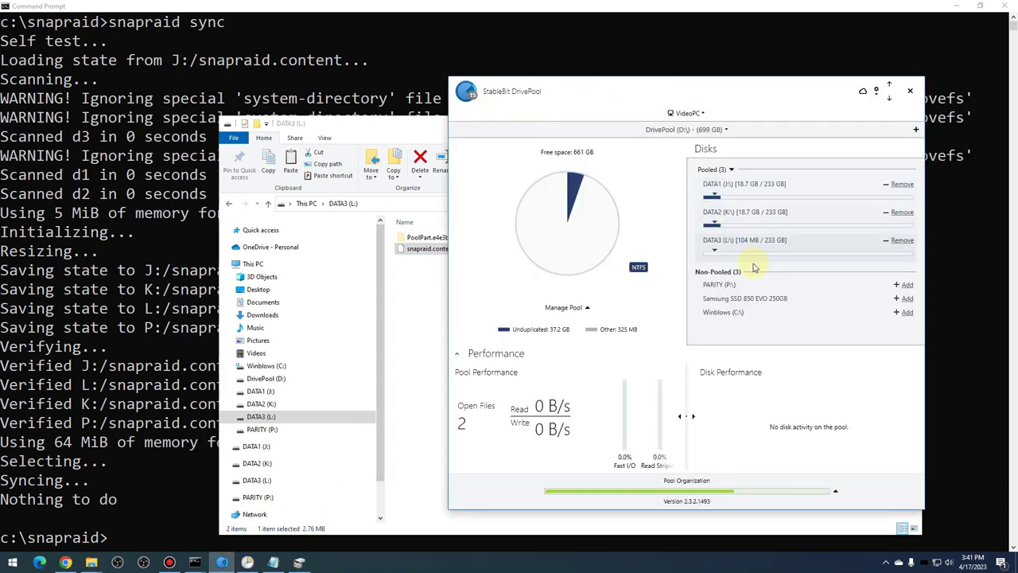
{"action": "left_click", "coordinate": [576, 314]}
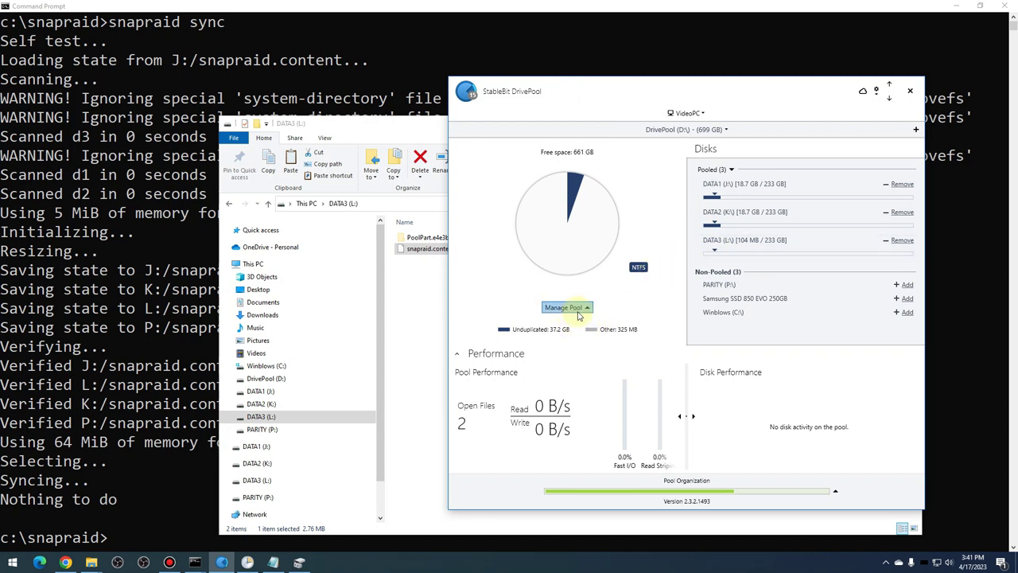
{"action": "left_click", "coordinate": [580, 296]}
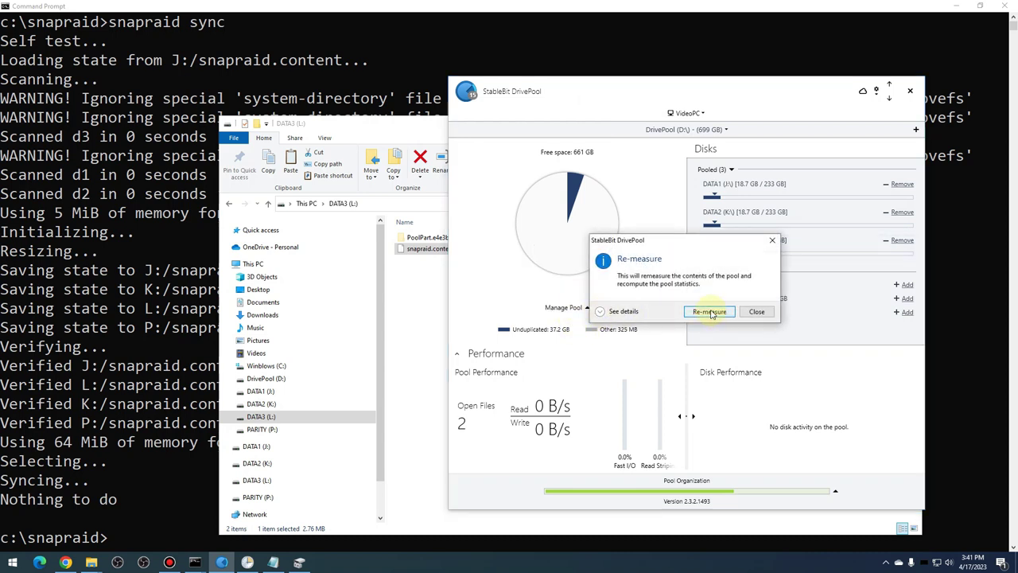
{"action": "left_click", "coordinate": [903, 316]}
{"action": "mouse_move", "coordinate": [712, 314]}
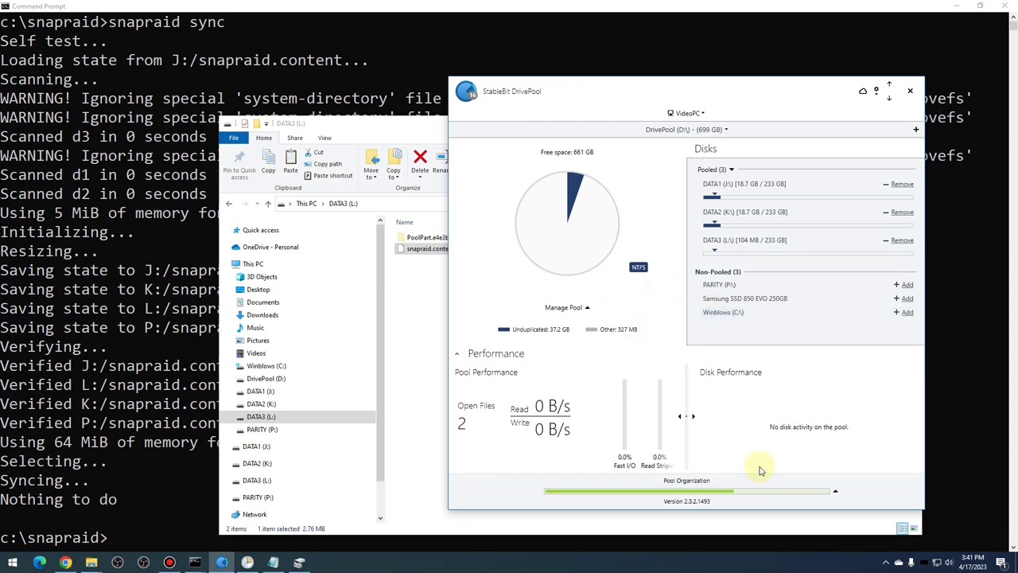
{"action": "left_click", "coordinate": [836, 490]}
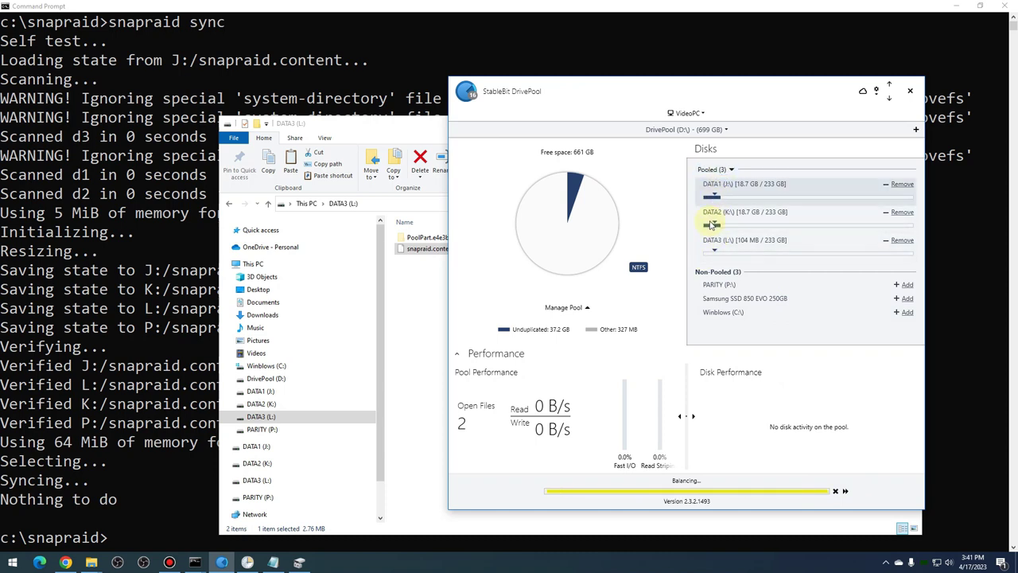
{"action": "mouse_move", "coordinate": [711, 260]}
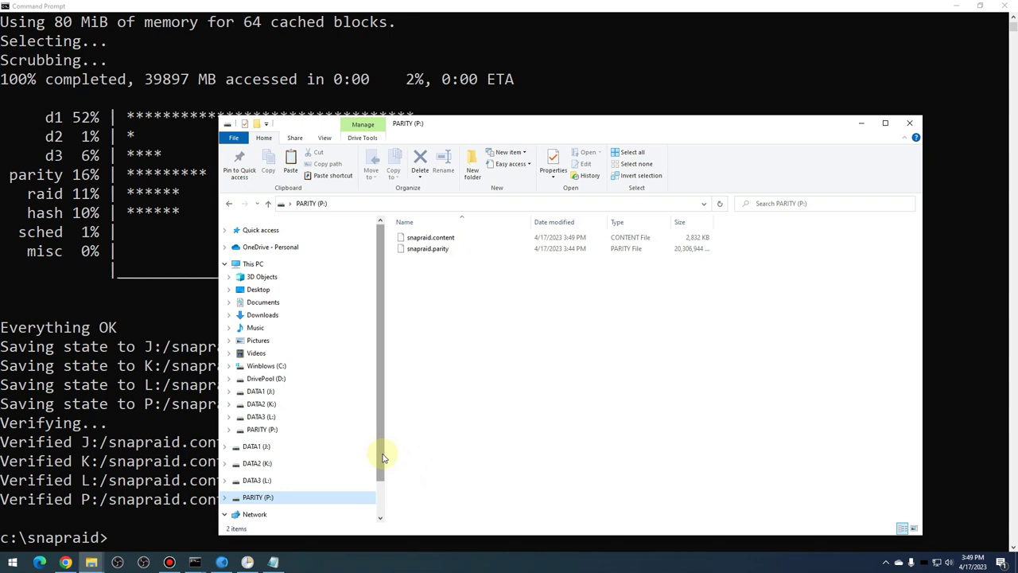
Step: Open Disk Management and start a New Simple Volume on Disk 5's unallocated space
{"action": "left_click_drag", "start_coordinate": [382, 453], "coordinate": [386, 501]}
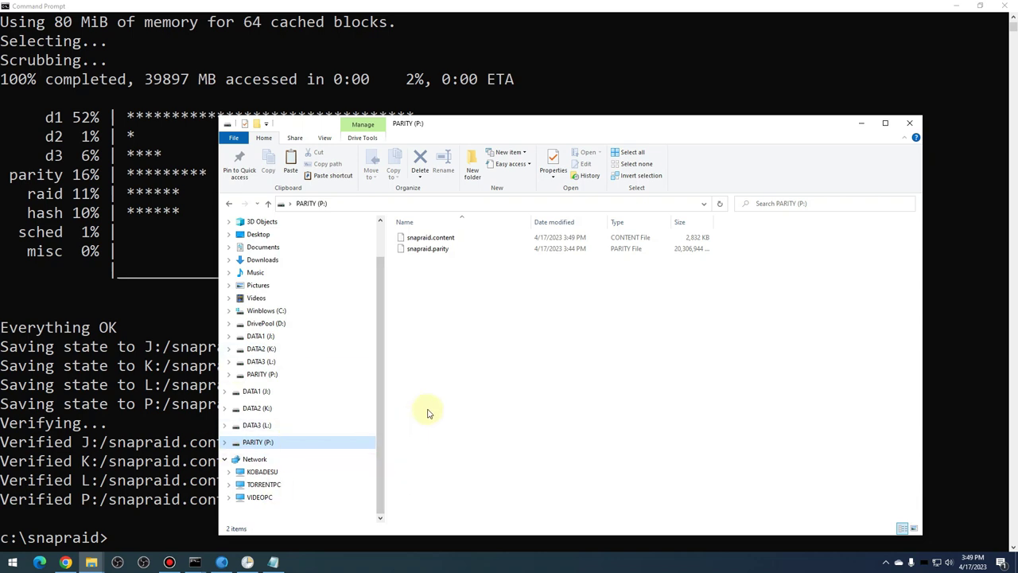
{"action": "right_click", "coordinate": [13, 561]}
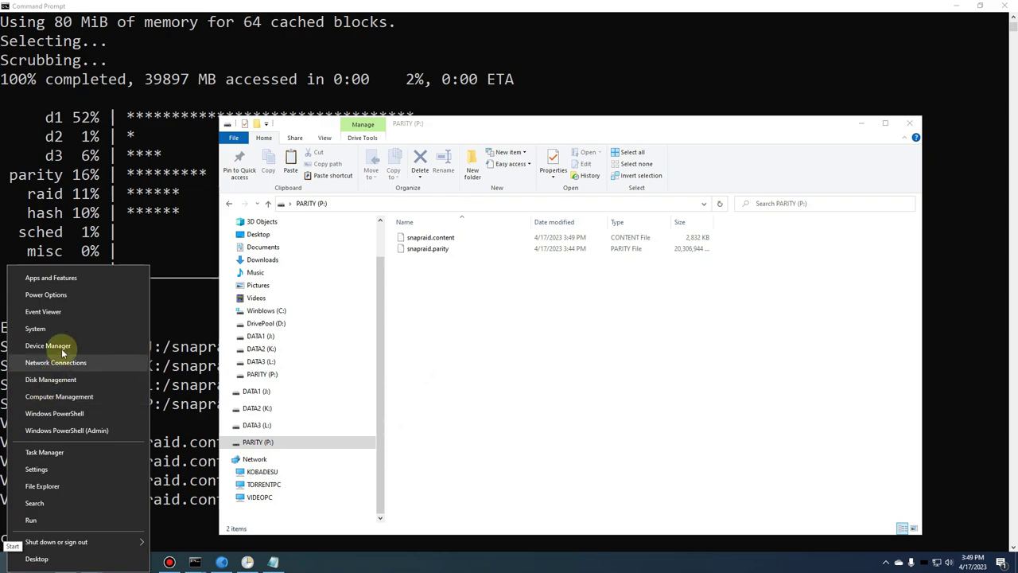
{"action": "left_click", "coordinate": [51, 380]}
{"action": "double_click", "coordinate": [238, 368]}
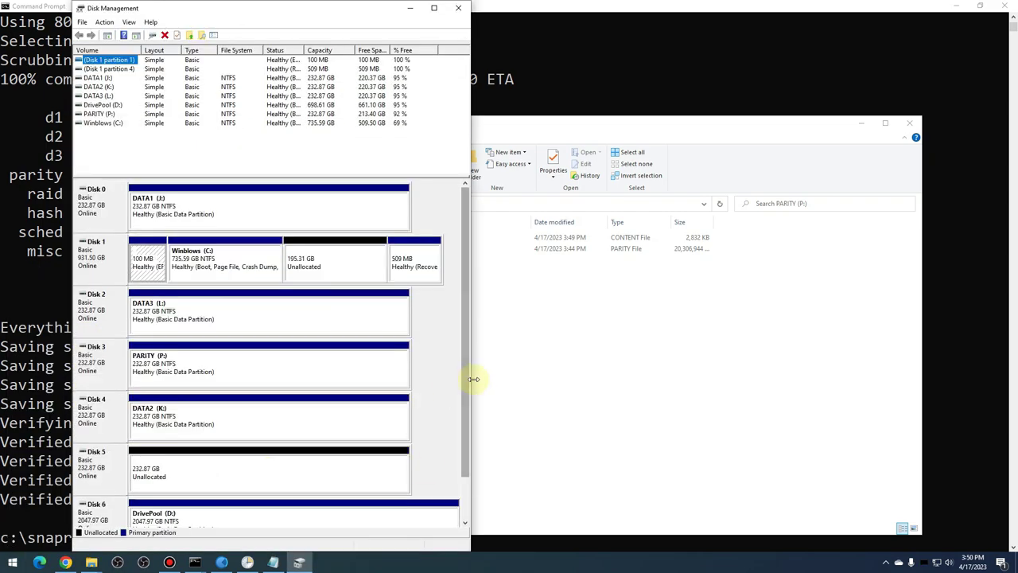
{"action": "scroll", "coordinate": [280, 416], "scroll_direction": "down", "scroll_amount": 1}
{"action": "left_click", "coordinate": [270, 420]}
{"action": "right_click", "coordinate": [263, 415]}
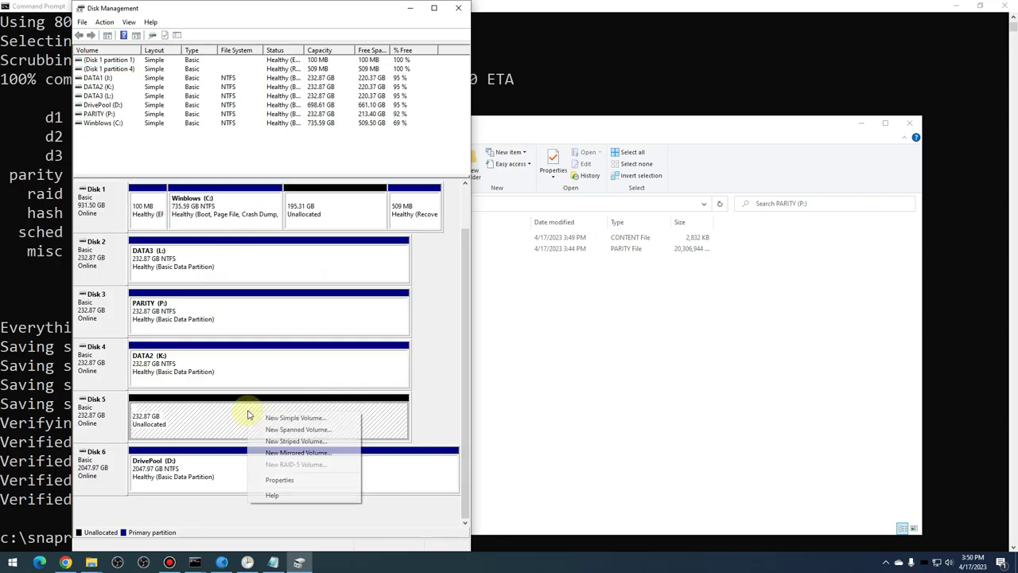
{"action": "left_click", "coordinate": [273, 419]}
Step: Create the full-size NTFS volume with drive letter Q and label Parity2, then close its empty folder
{"action": "left_click", "coordinate": [291, 251]}
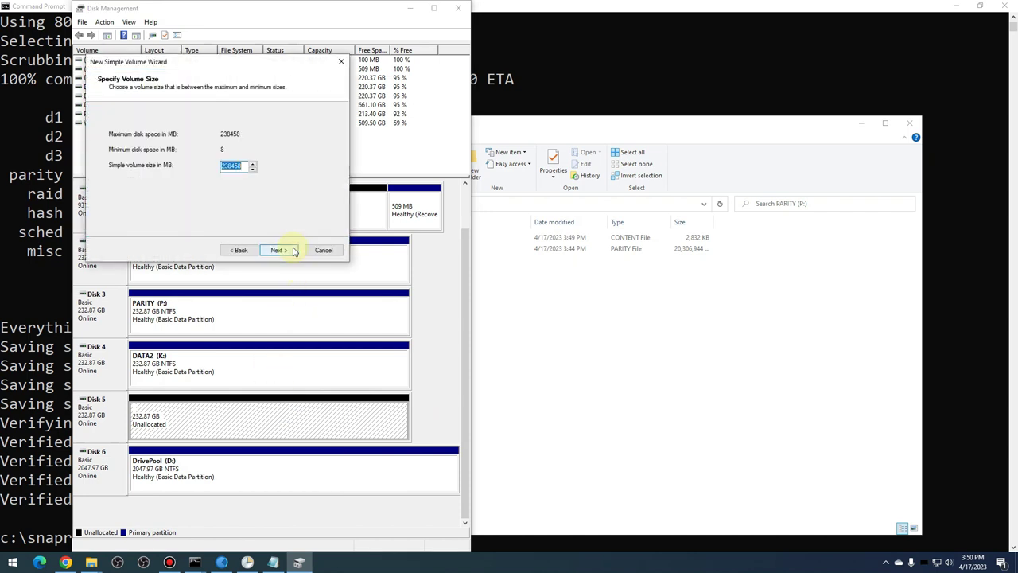
{"action": "left_click", "coordinate": [293, 250]}
{"action": "left_click", "coordinate": [263, 133]}
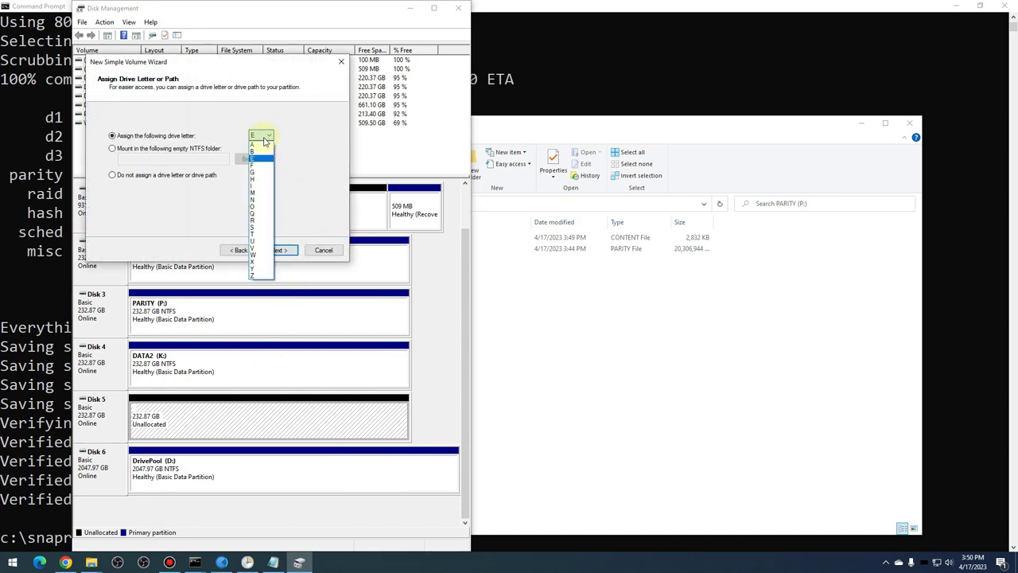
{"action": "left_click", "coordinate": [254, 215]}
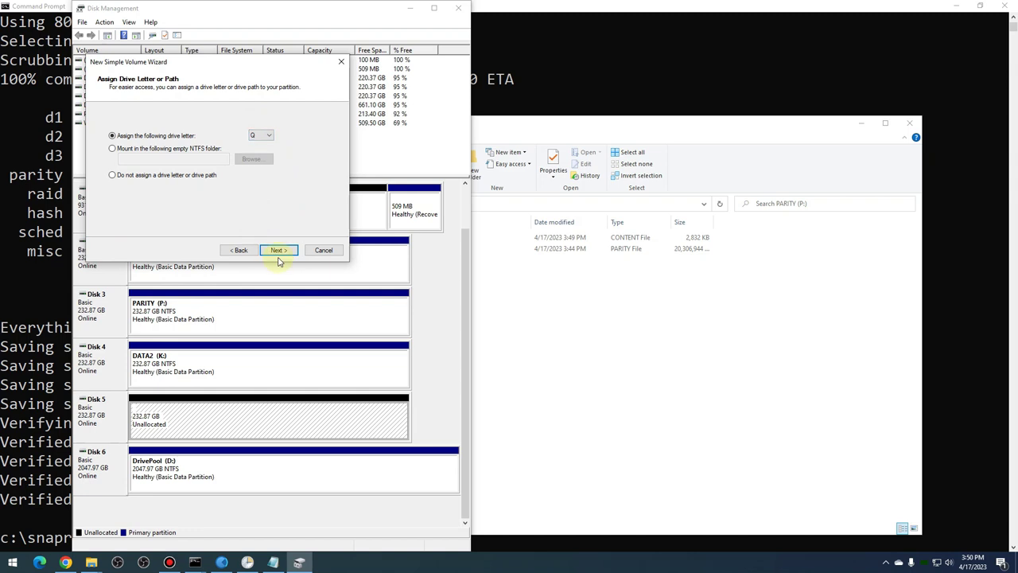
{"action": "left_click", "coordinate": [280, 252]}
{"action": "triple_click", "coordinate": [248, 186]}
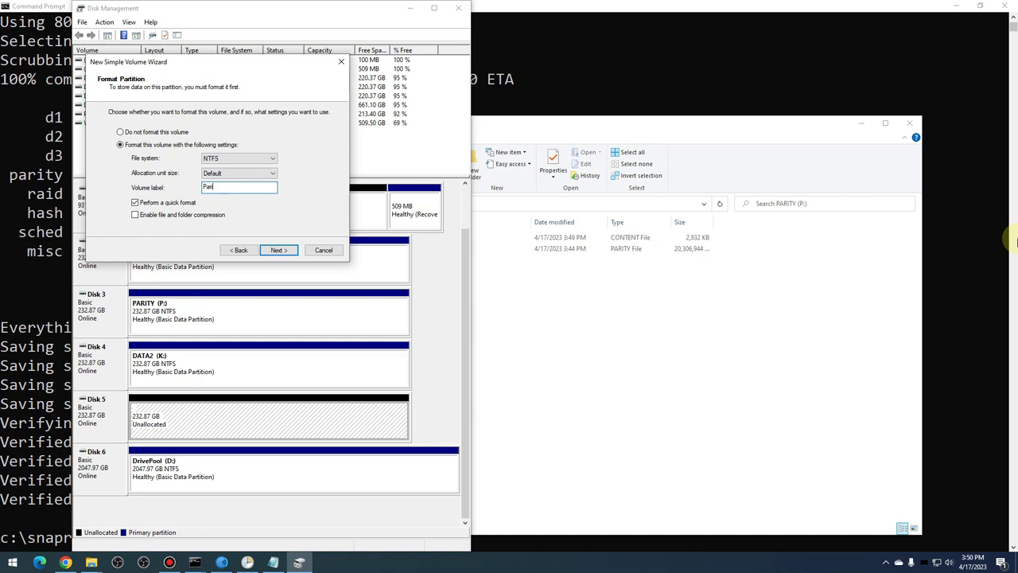
{"action": "key", "text": "Return"}
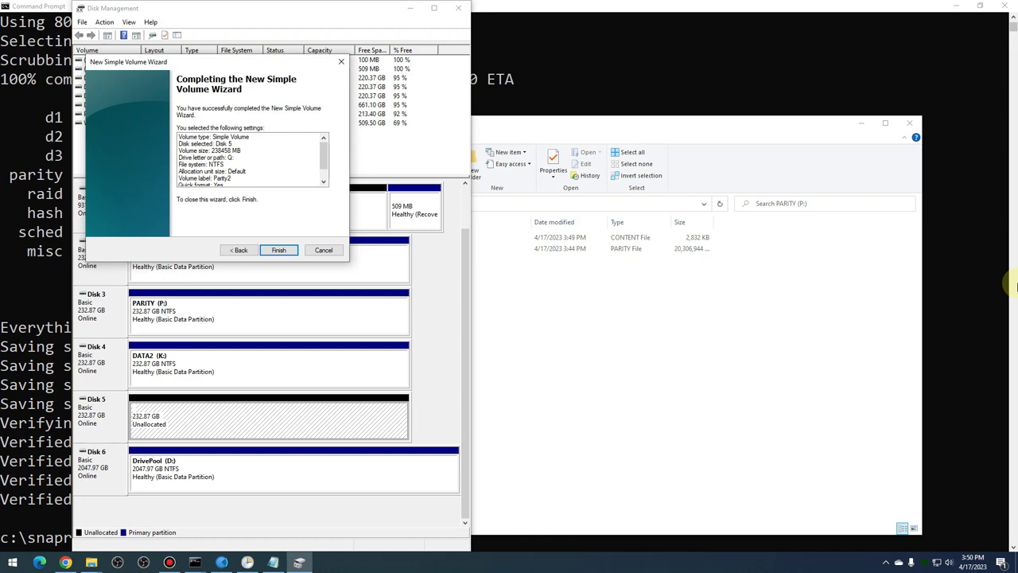
{"action": "left_click", "coordinate": [292, 251]}
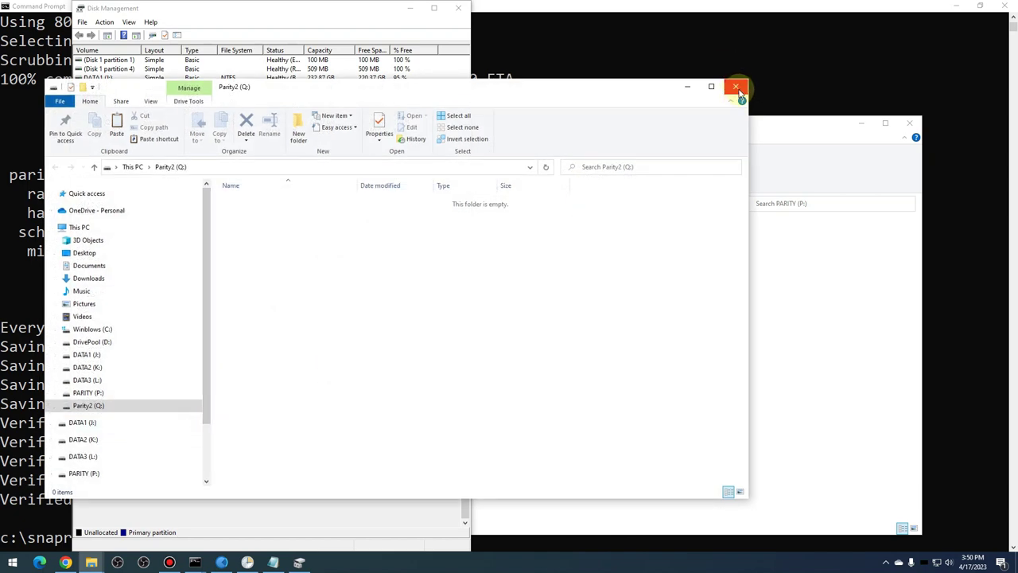
{"action": "left_click", "coordinate": [738, 87]}
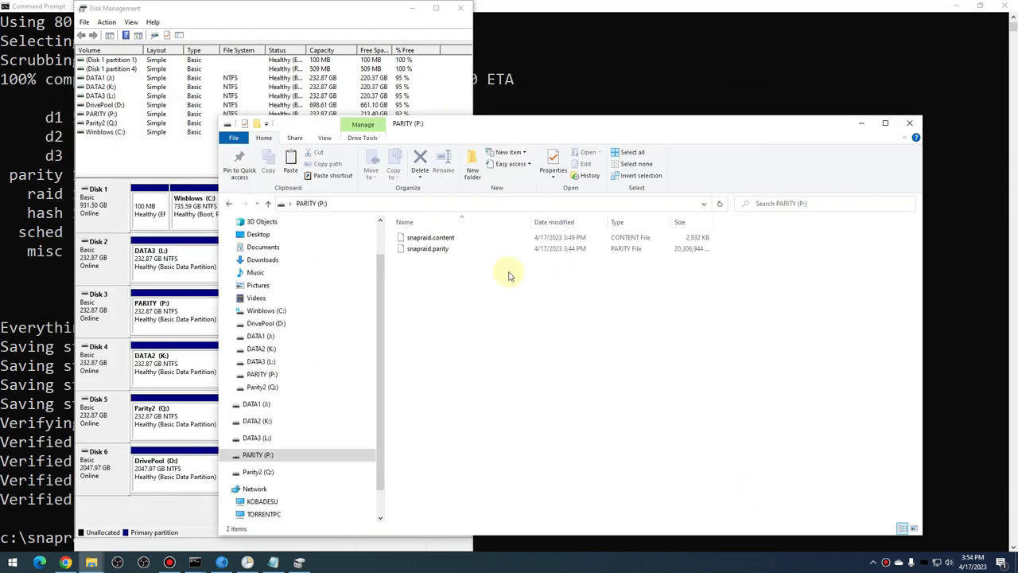
Step: Uncomment the 2-parity line in snapraid.conf
{"action": "left_click_drag", "start_coordinate": [510, 125], "coordinate": [577, 130]}
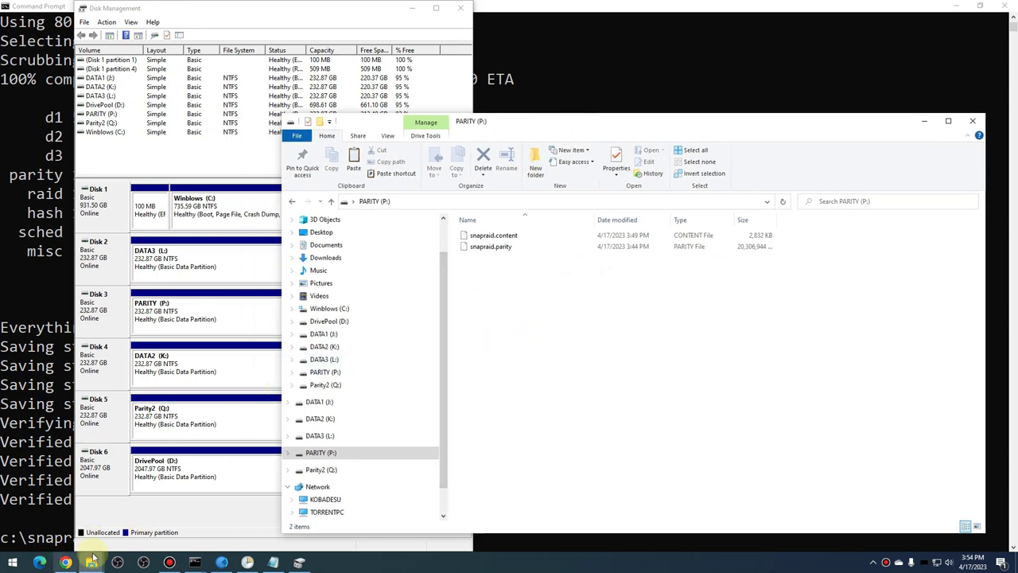
{"action": "left_click", "coordinate": [272, 562]}
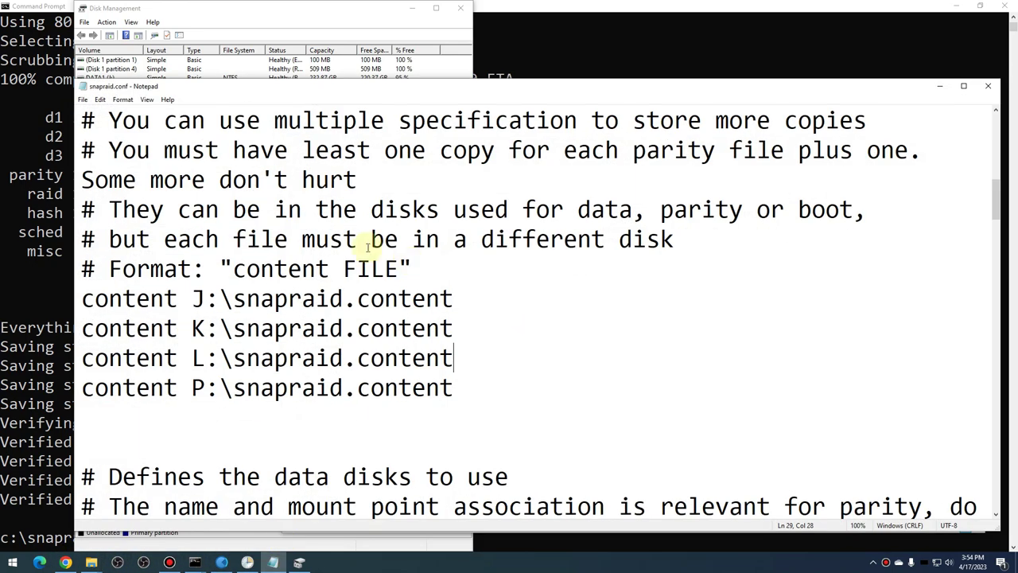
{"action": "scroll", "coordinate": [295, 326], "scroll_direction": "up", "scroll_amount": 8}
{"action": "scroll", "coordinate": [283, 321], "scroll_direction": "down", "scroll_amount": 2}
{"action": "scroll", "coordinate": [141, 391], "scroll_direction": "up", "scroll_amount": 2}
{"action": "left_click", "coordinate": [80, 272]}
{"action": "left_click_drag", "start_coordinate": [106, 275], "coordinate": [164, 270]}
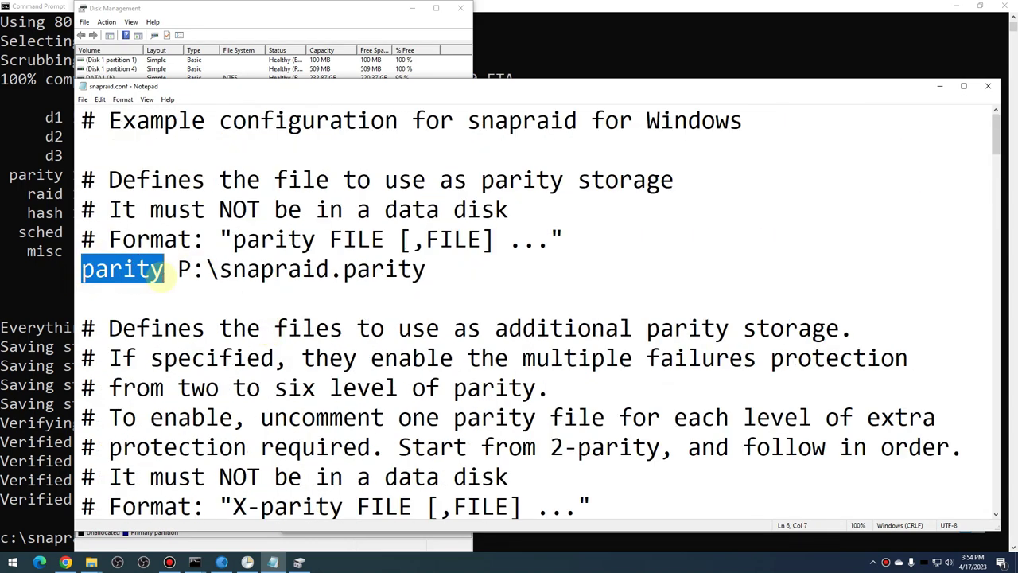
{"action": "scroll", "coordinate": [179, 255], "scroll_direction": "down", "scroll_amount": 2}
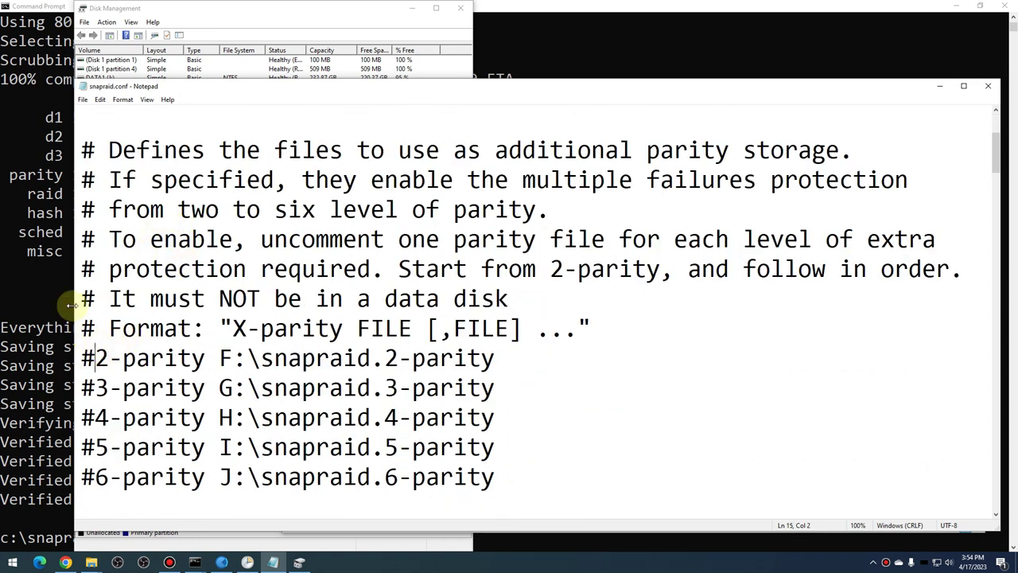
{"action": "key", "text": "BackSpace"}
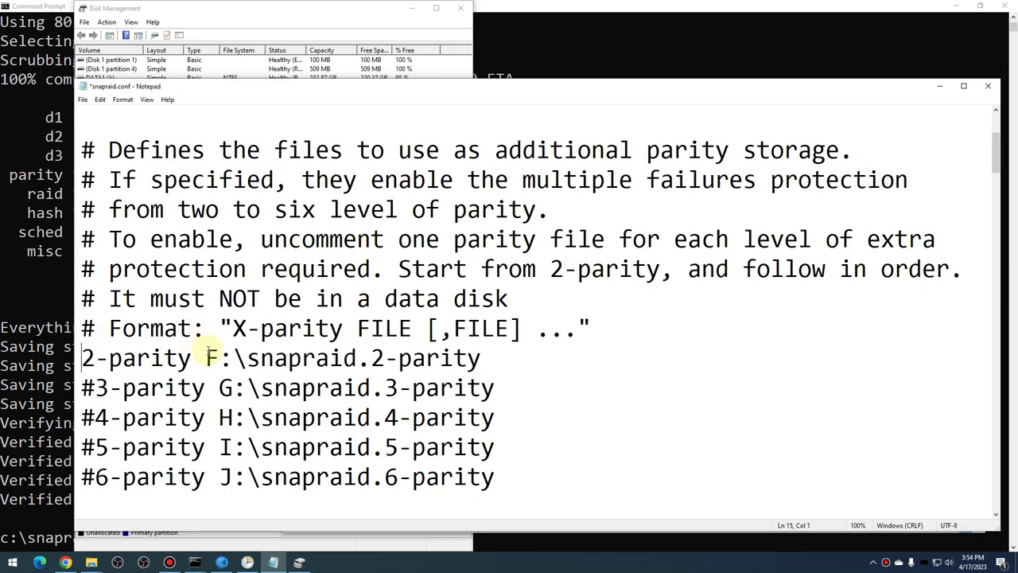
Step: Change the 2-parity drive from F to Q, making it 2-parity Q:\snapraid.2-parity, and save the file
{"action": "left_click_drag", "start_coordinate": [206, 353], "coordinate": [220, 354]}
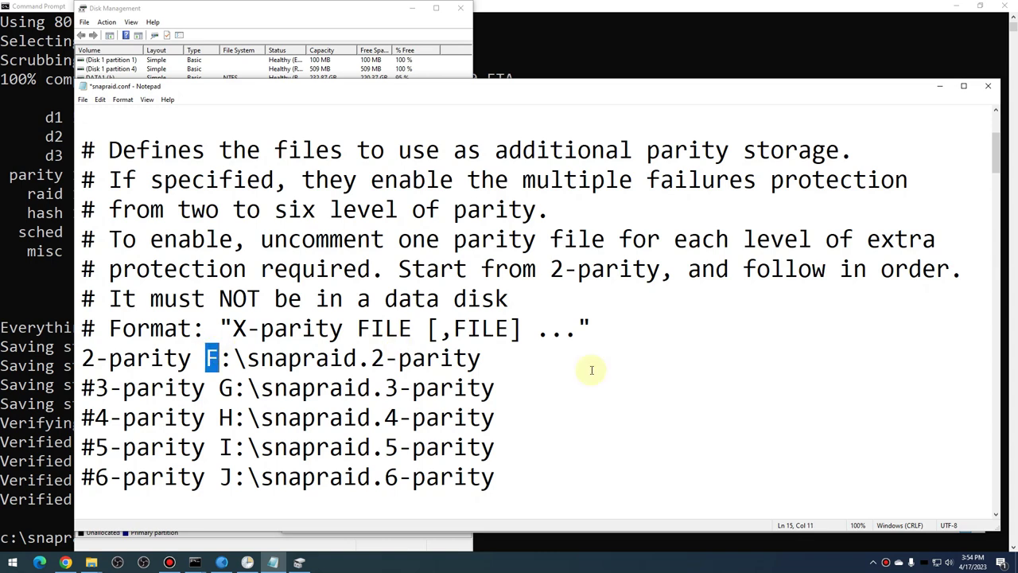
{"action": "type", "text": "Q"}
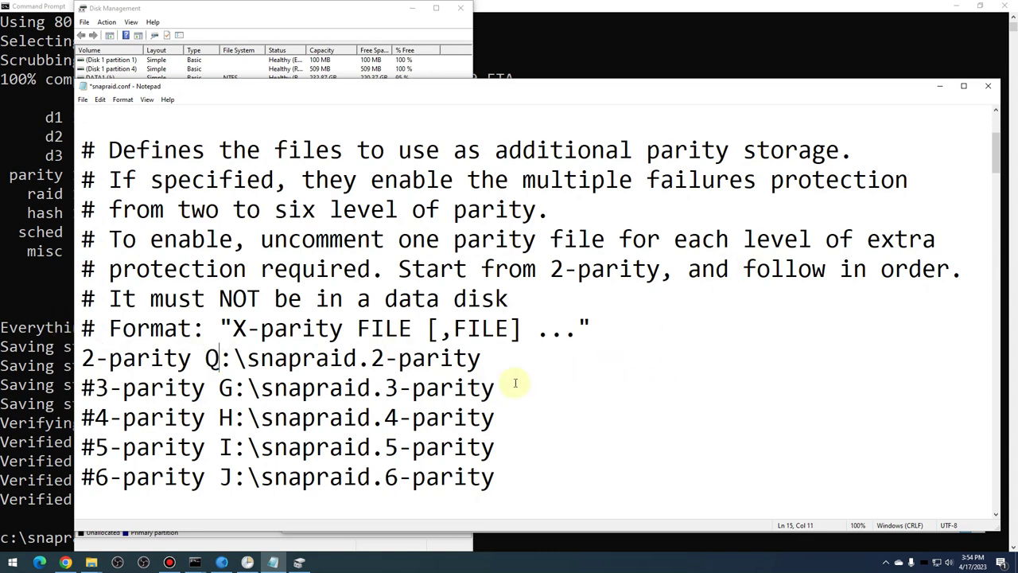
{"action": "left_click_drag", "start_coordinate": [482, 360], "coordinate": [182, 353]}
{"action": "left_click", "coordinate": [94, 358]}
{"action": "left_click", "coordinate": [234, 358]}
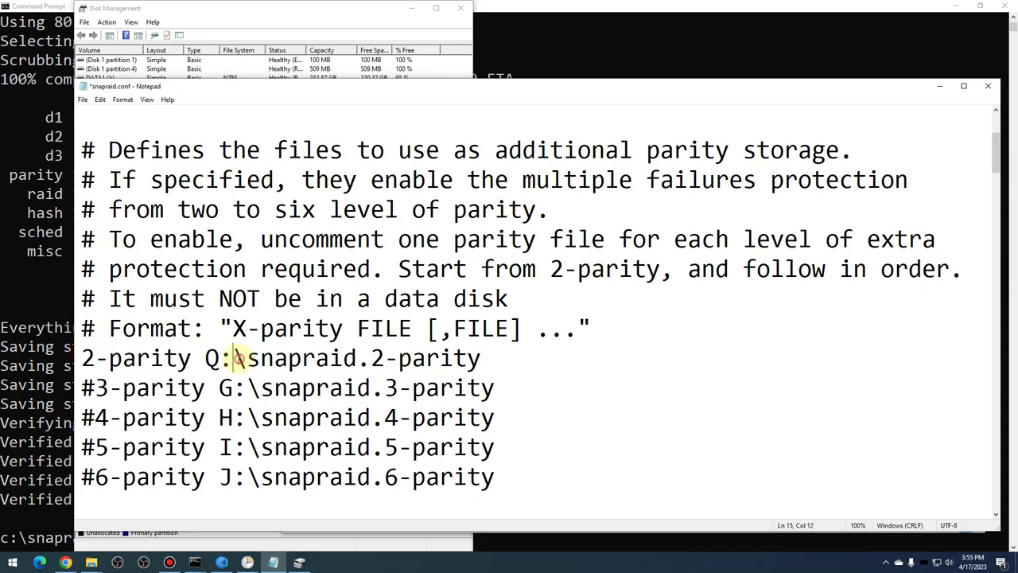
{"action": "left_click_drag", "start_coordinate": [206, 358], "coordinate": [489, 360]}
{"action": "left_click", "coordinate": [248, 358]}
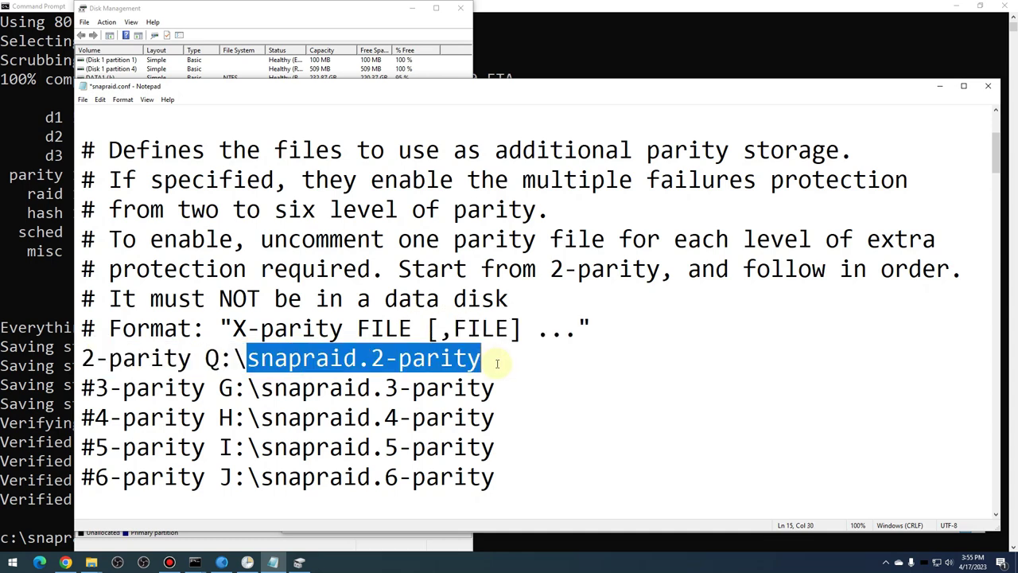
{"action": "left_click", "coordinate": [512, 365]}
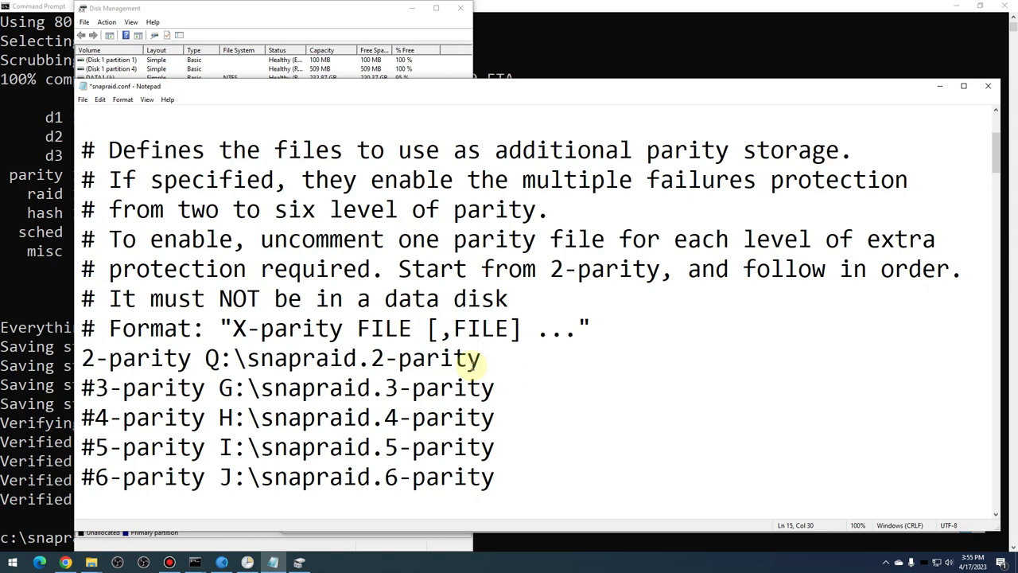
{"action": "left_click", "coordinate": [82, 99]}
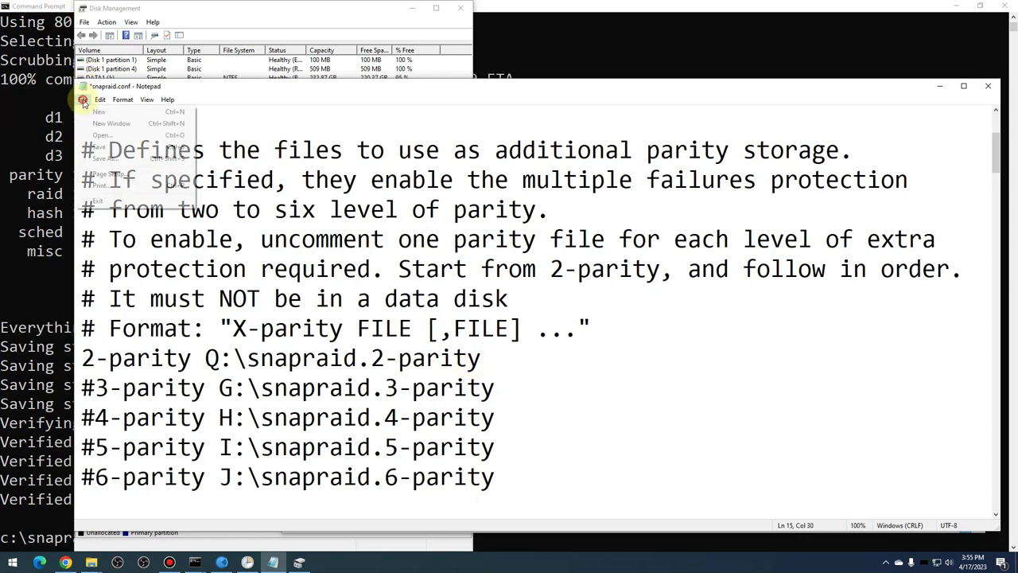
{"action": "left_click", "coordinate": [34, 278]}
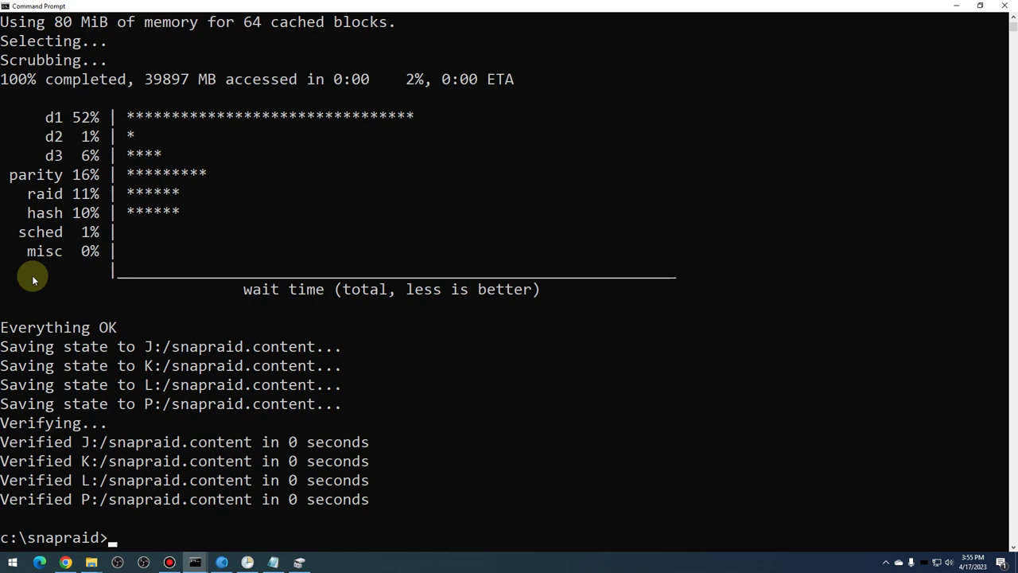
Step: Run snapraid sync --force-full to rebuild parity across the whole array
{"action": "type", "text": "sn"}
{"action": "type", "text": "apraid sy"}
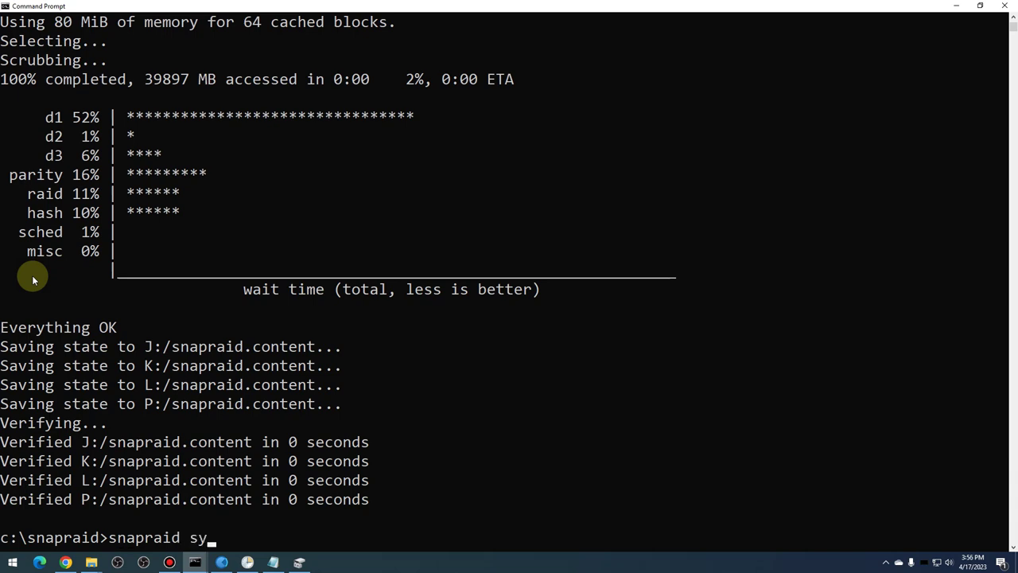
{"action": "type", "text": "nc --force-full"}
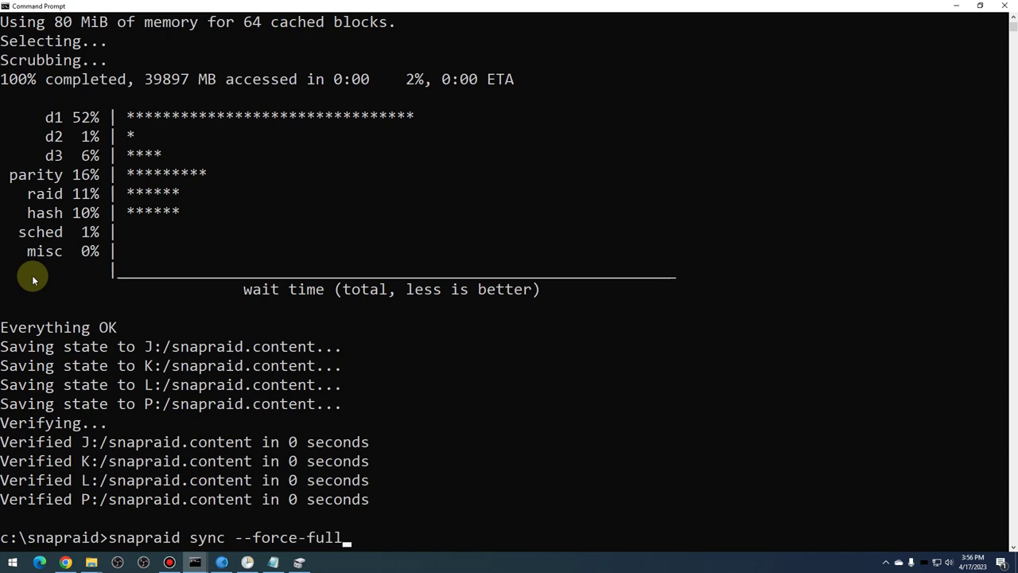
{"action": "key", "text": "Return"}
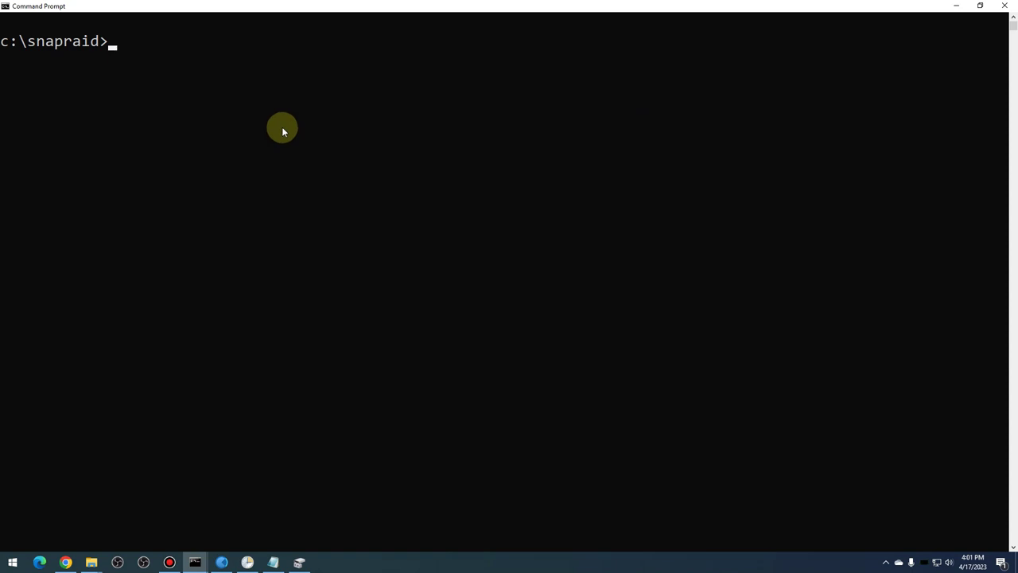
{"action": "left_click", "coordinate": [92, 562]}
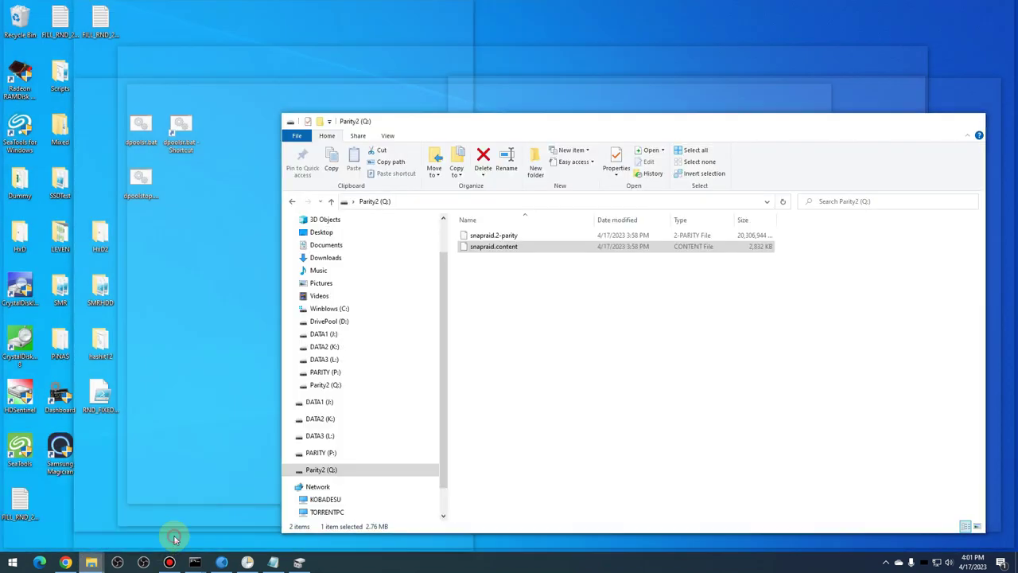
Step: Permanently delete snapraid.2-parity and snapraid.content from the Parity2 (Q:) drive
{"action": "left_click", "coordinate": [169, 534]}
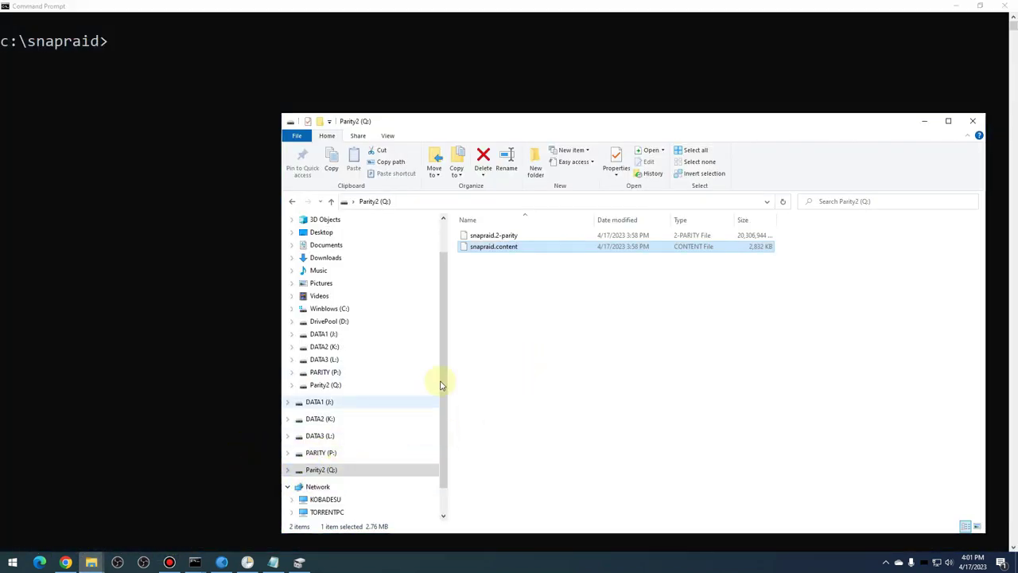
{"action": "left_click", "coordinate": [539, 298]}
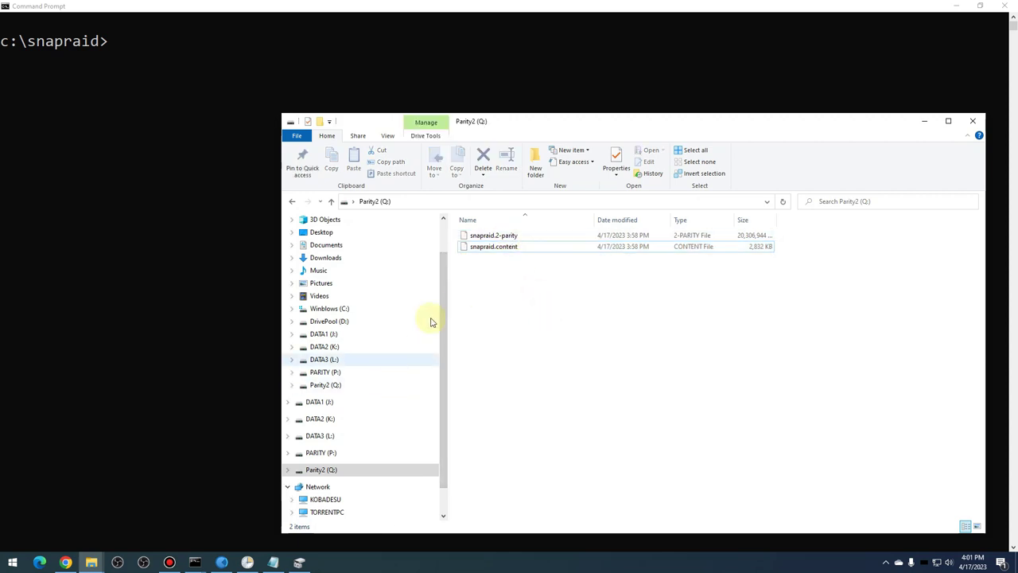
{"action": "left_click", "coordinate": [490, 235]}
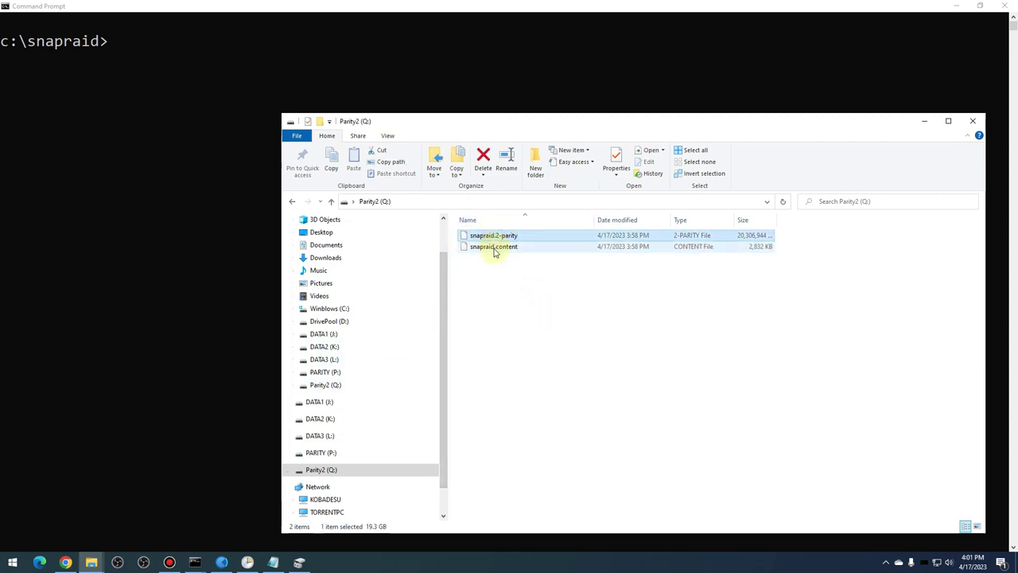
{"action": "left_click", "coordinate": [478, 247], "text": "ctrl"}
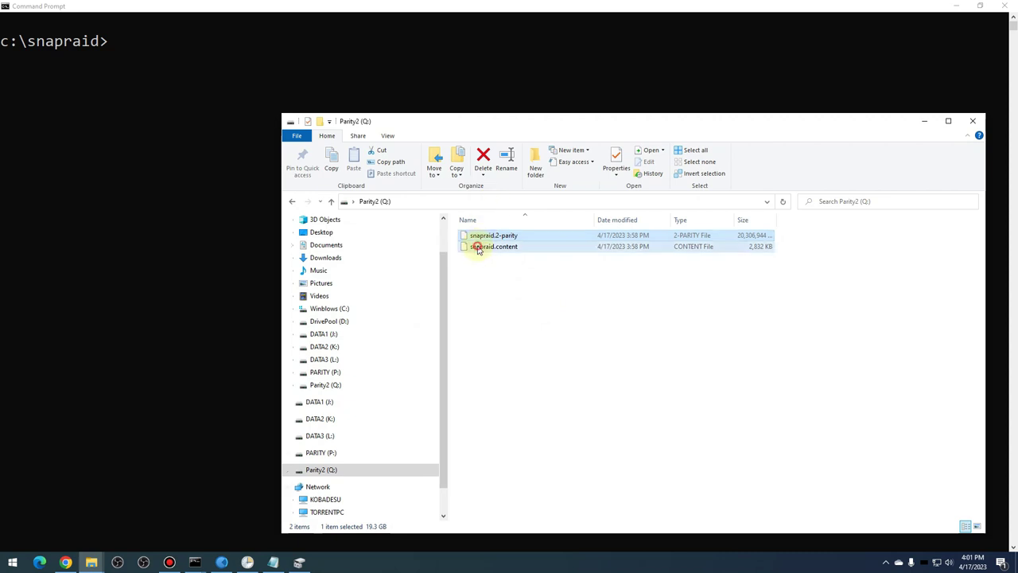
{"action": "key", "text": "Delete"}
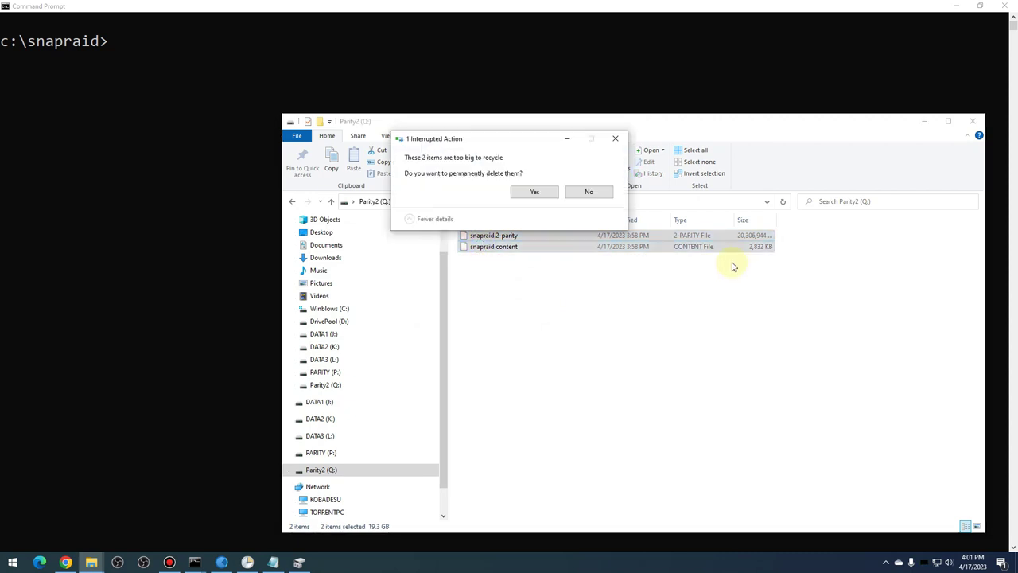
{"action": "left_click", "coordinate": [538, 191]}
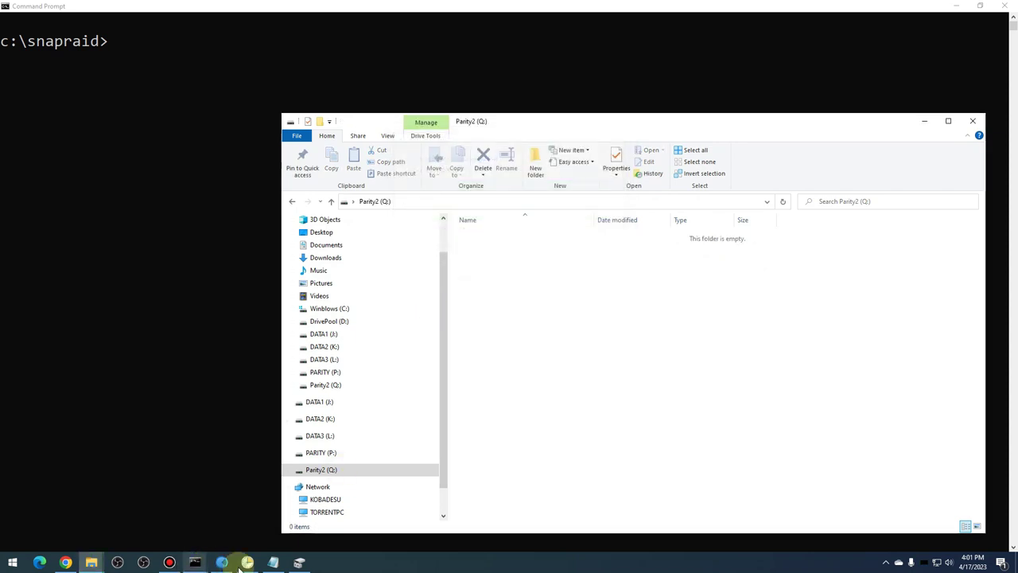
{"action": "left_click", "coordinate": [273, 561]}
Step: Delete the content Q:\snapraid.content line from snapraid.conf
{"action": "left_click_drag", "start_coordinate": [454, 417], "coordinate": [83, 414]}
{"action": "key", "text": "Delete"}
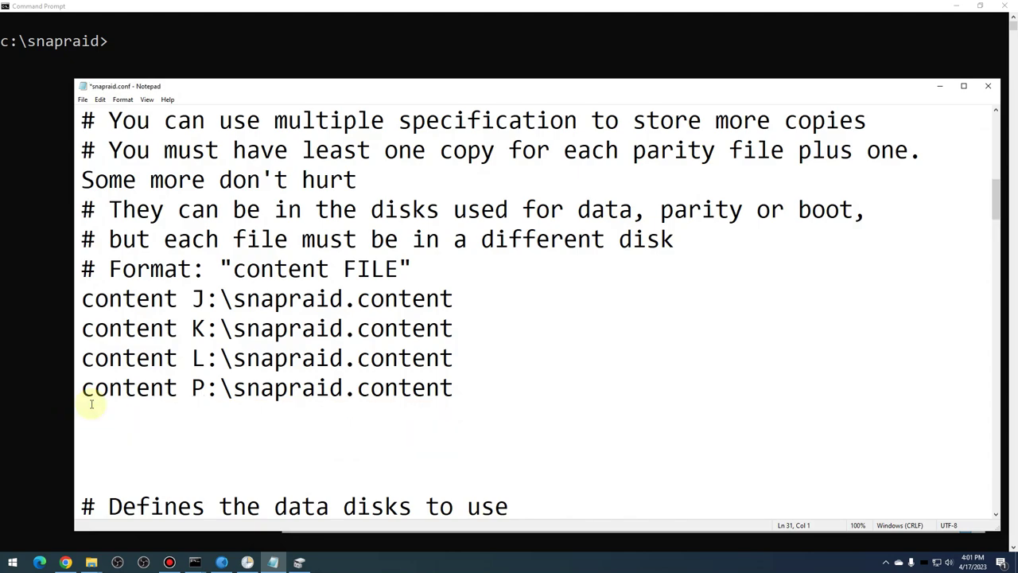
{"action": "key", "text": "Delete"}
{"action": "scroll", "coordinate": [92, 401], "scroll_direction": "up", "scroll_amount": 7}
{"action": "scroll", "coordinate": [91, 402], "scroll_direction": "down", "scroll_amount": 2}
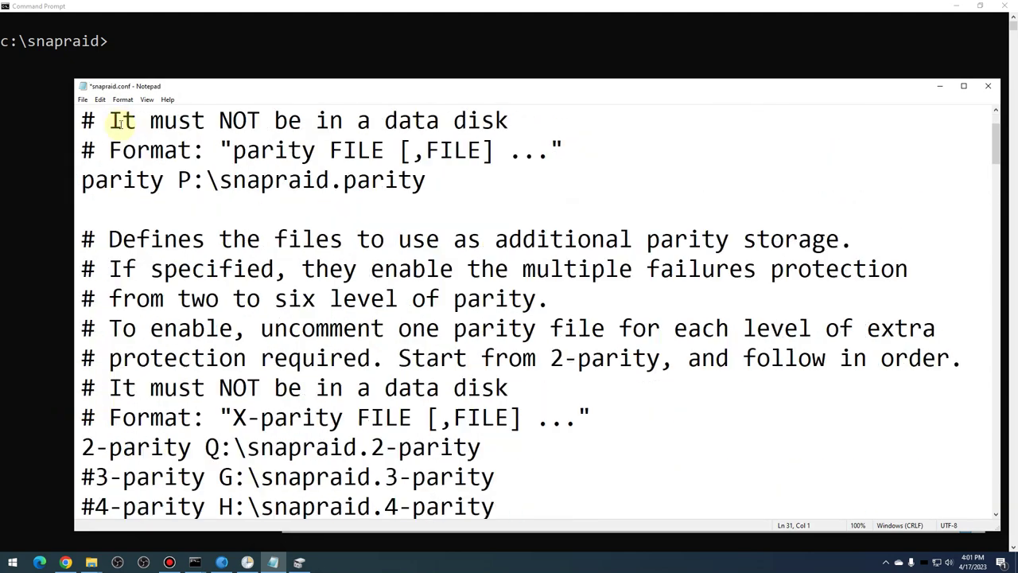
Step: Comment out the 2-parity line with # and save snapraid.conf
{"action": "left_click", "coordinate": [82, 359]}
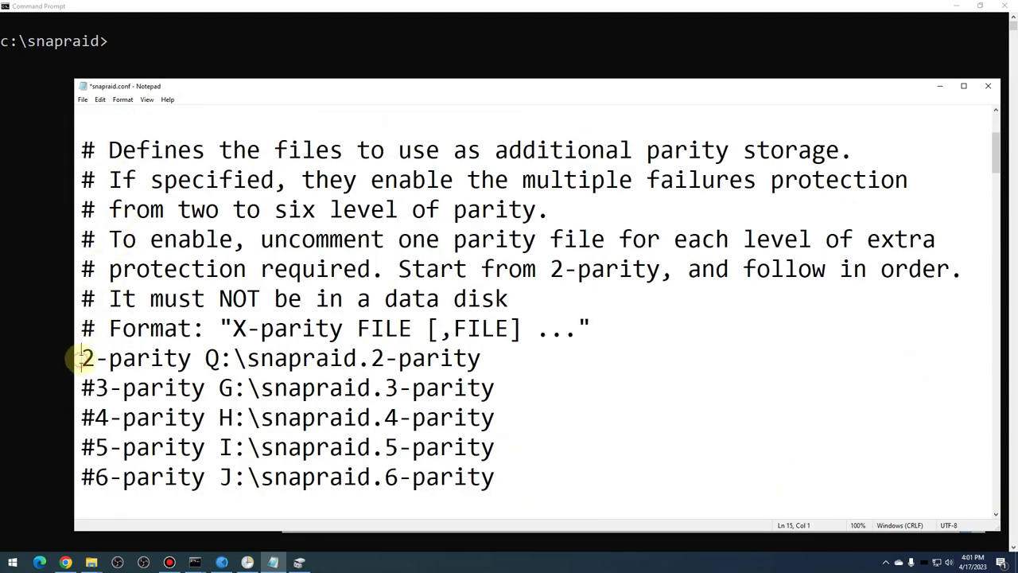
{"action": "type", "text": "#"}
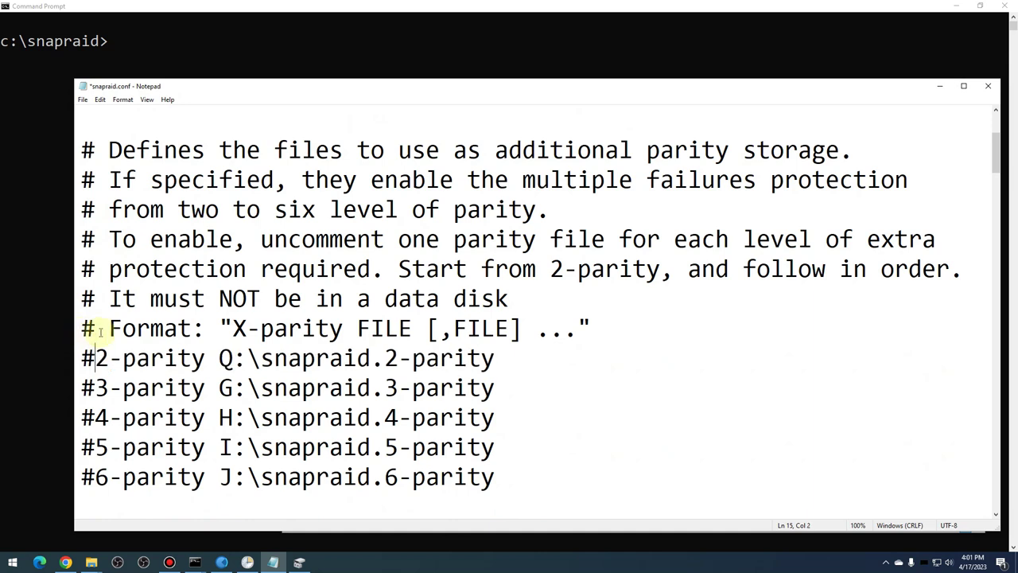
{"action": "left_click", "coordinate": [86, 100]}
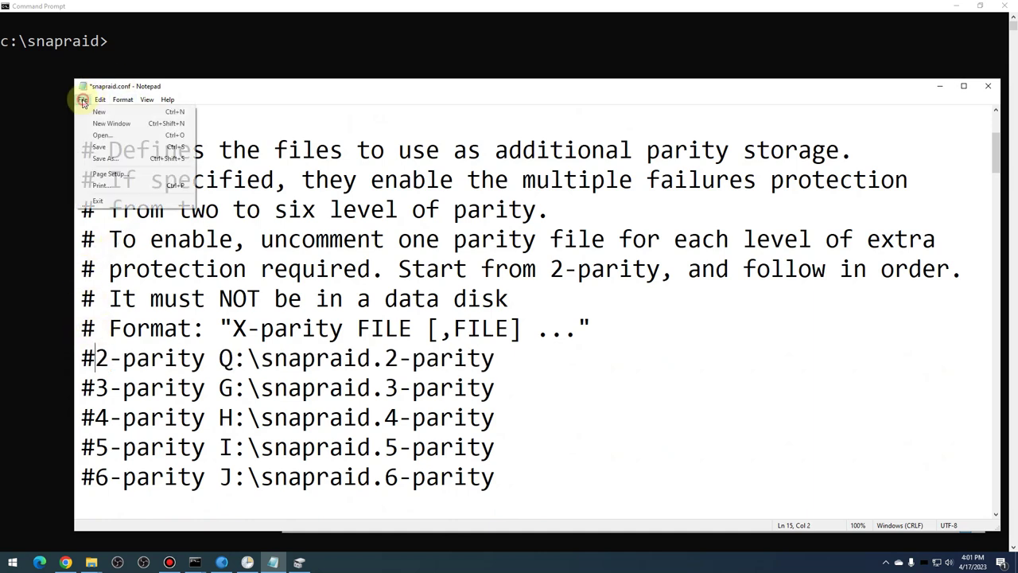
{"action": "left_click", "coordinate": [106, 147]}
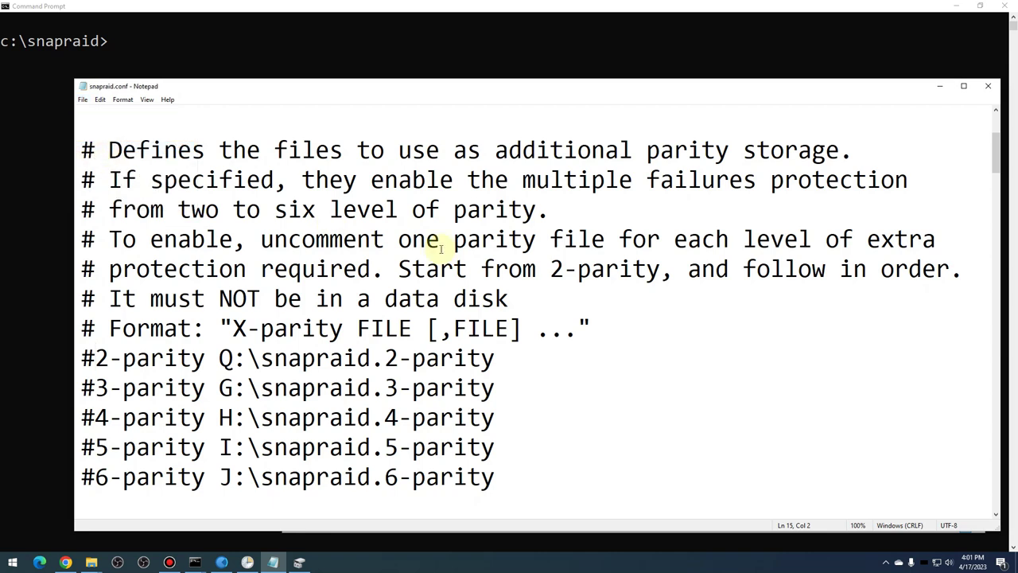
{"action": "left_click", "coordinate": [276, 50]}
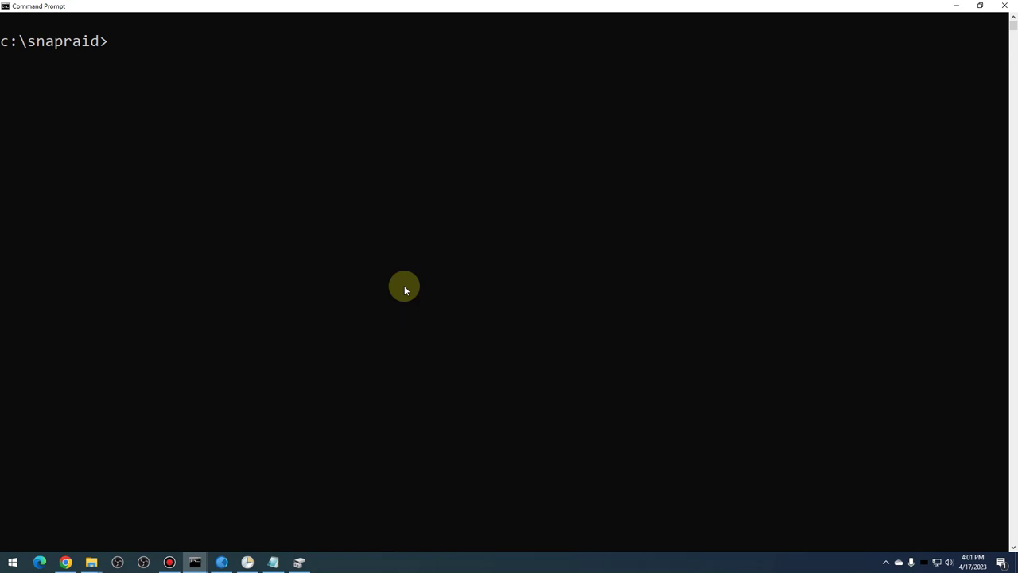
Step: Run snapraid sync, which finds nothing to do, then clear the console with cls
{"action": "type", "text": "snapraid sync"}
{"action": "key", "text": "Return"}
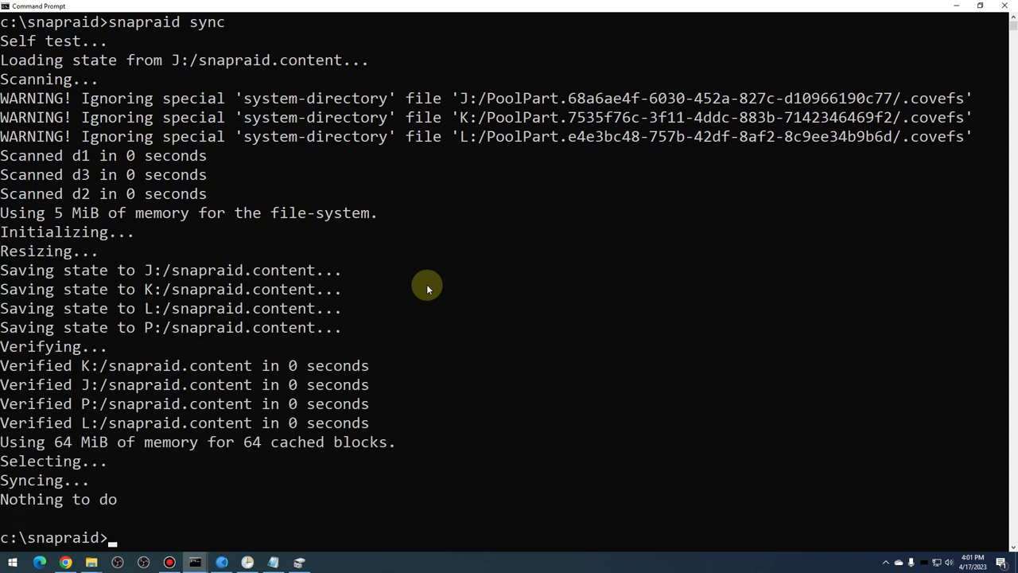
{"action": "type", "text": "cls"}
{"action": "key", "text": "Return"}
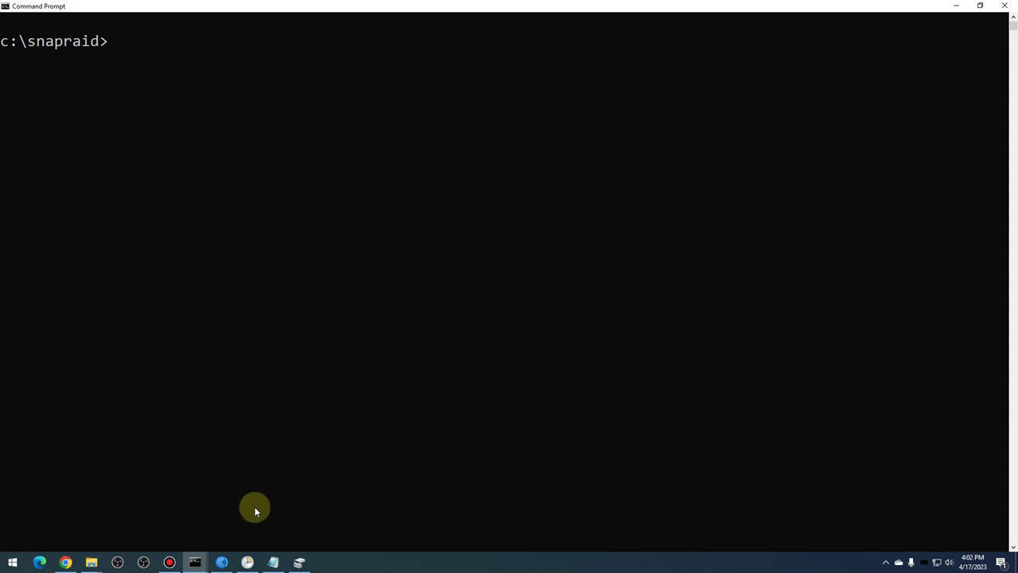
{"action": "mouse_move", "coordinate": [274, 564]}
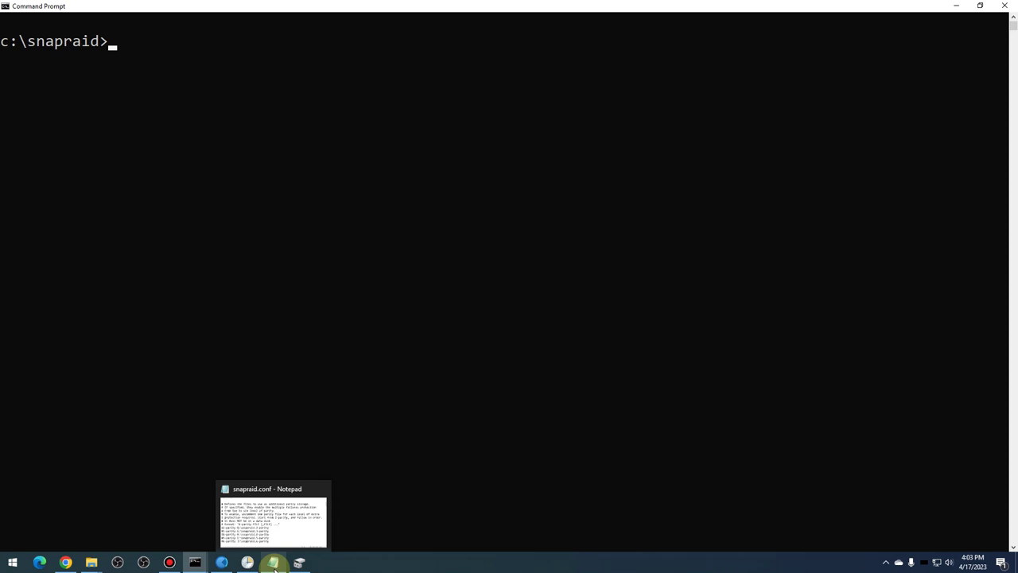
Step: Delete the content L:\snapraid.content line from snapraid.conf
{"action": "left_click", "coordinate": [275, 564]}
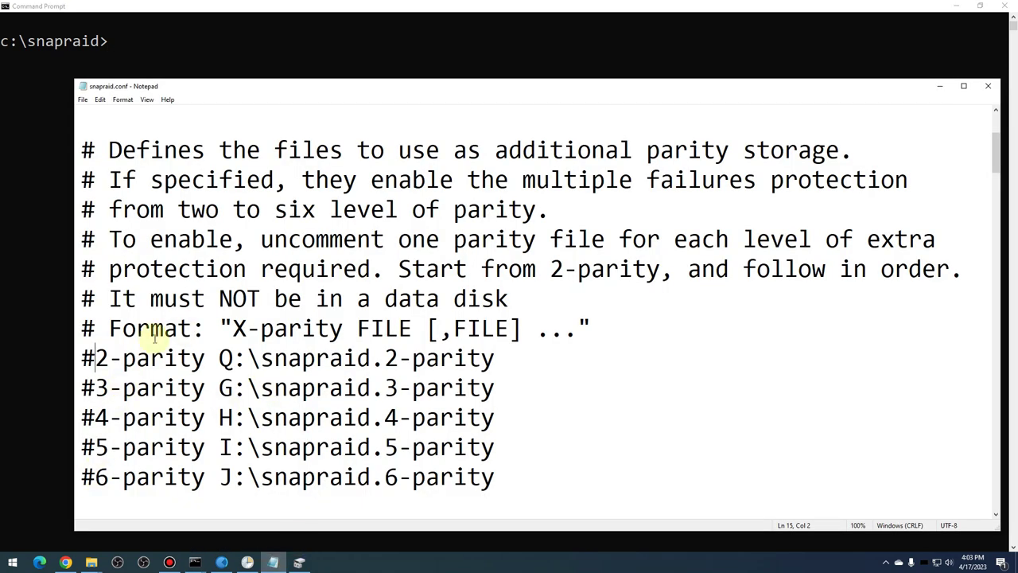
{"action": "scroll", "coordinate": [220, 182], "scroll_direction": "up", "scroll_amount": 2}
{"action": "scroll", "coordinate": [212, 231], "scroll_direction": "down", "scroll_amount": 5}
{"action": "scroll", "coordinate": [213, 231], "scroll_direction": "down", "scroll_amount": 3}
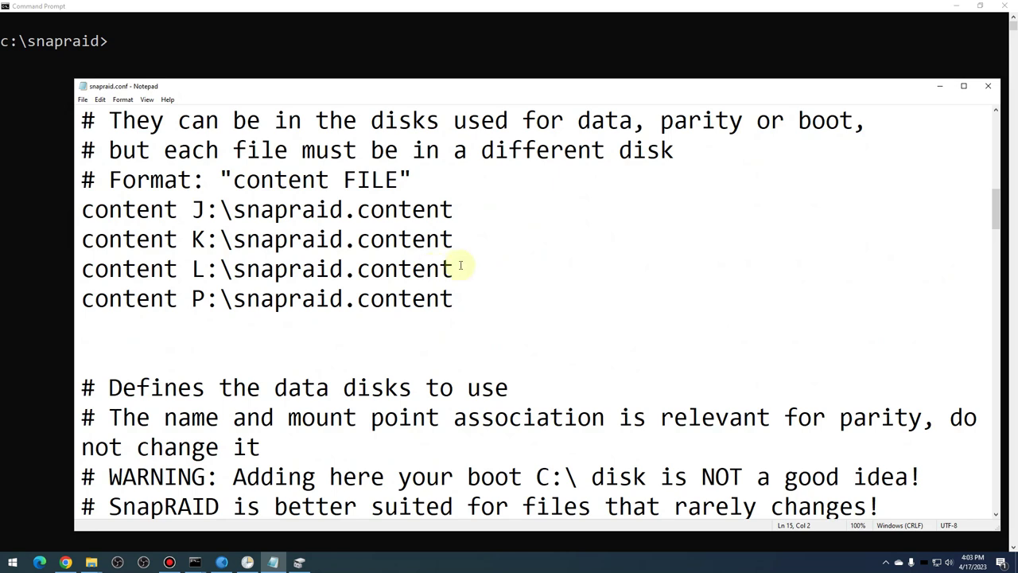
{"action": "left_click_drag", "start_coordinate": [455, 269], "coordinate": [77, 269]}
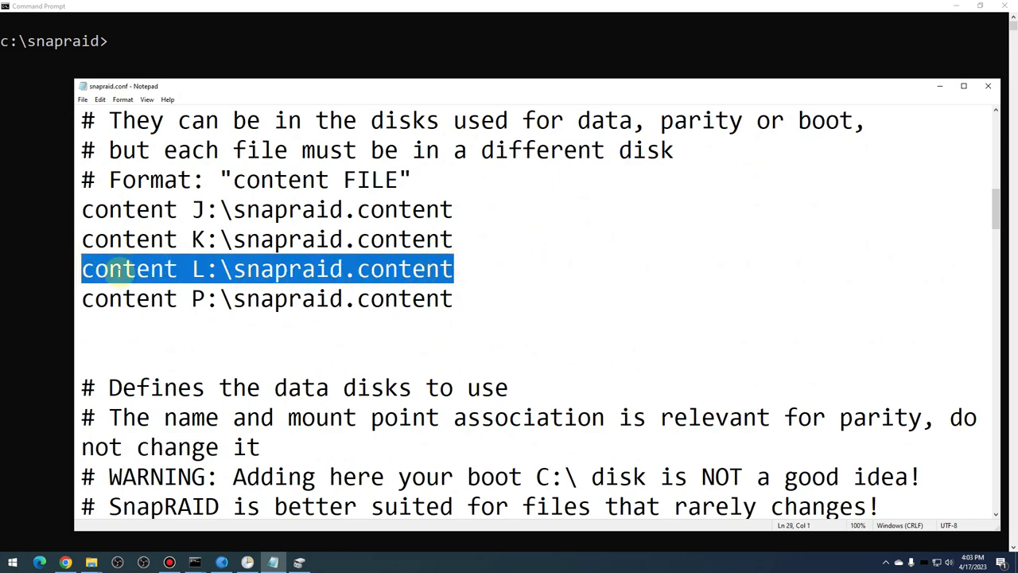
{"action": "key", "text": "Delete"}
{"action": "key", "text": "Delete"}
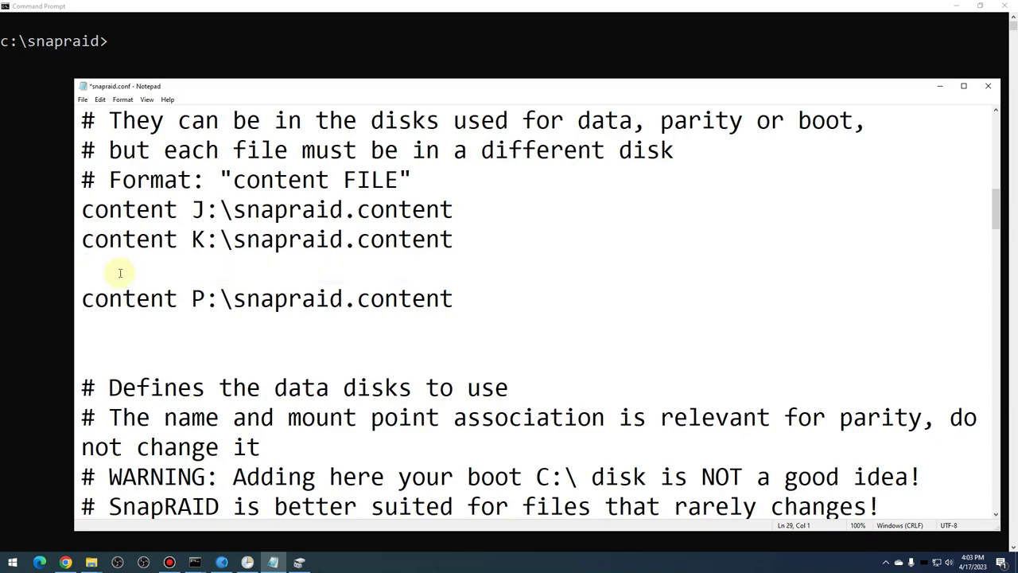
Step: Select the L:\ path on the data d3 line so it can be replaced
{"action": "scroll", "coordinate": [393, 224], "scroll_direction": "down", "scroll_amount": 2}
{"action": "scroll", "coordinate": [392, 223], "scroll_direction": "down", "scroll_amount": 3}
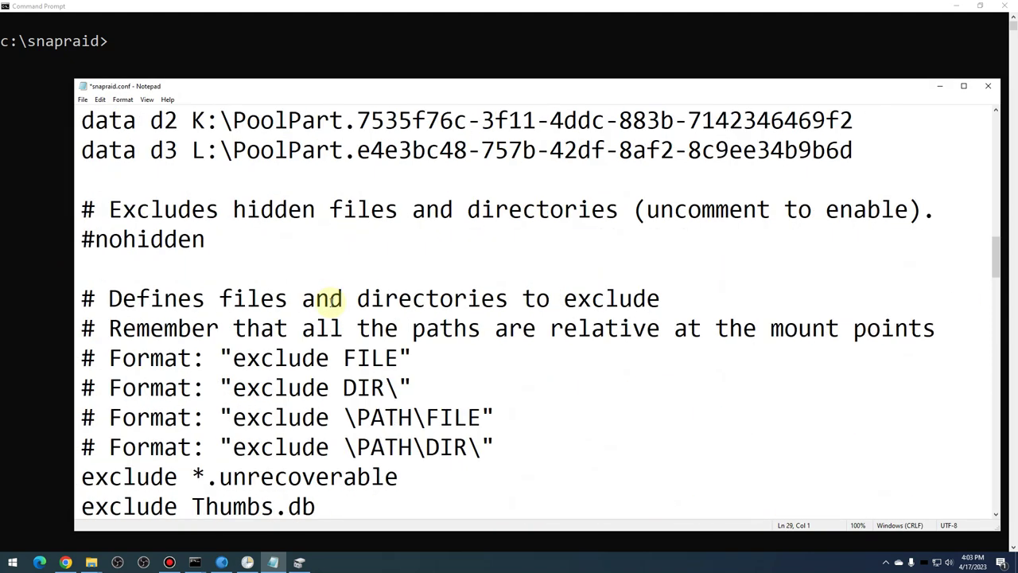
{"action": "scroll", "coordinate": [133, 163], "scroll_direction": "up", "scroll_amount": 3}
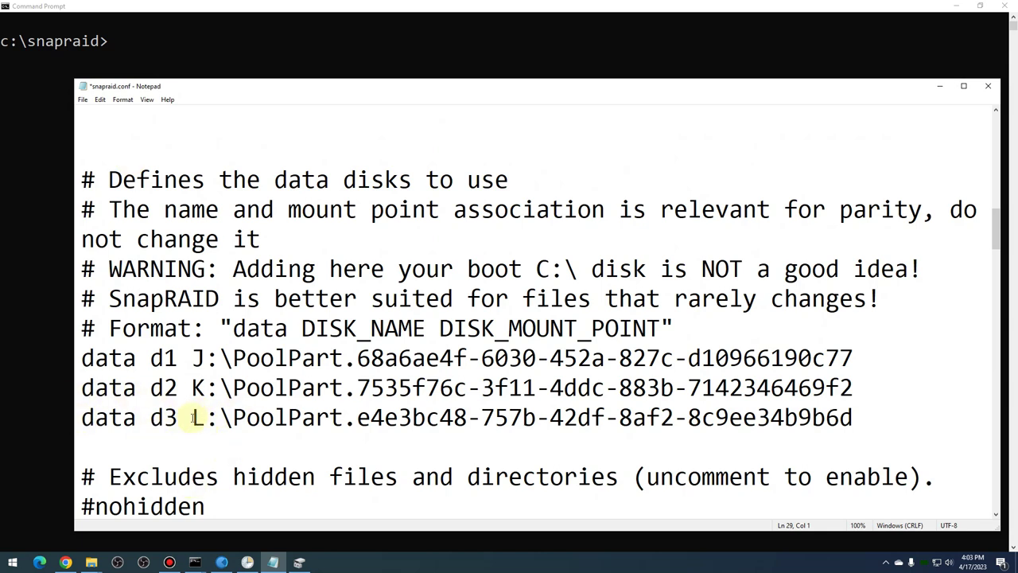
{"action": "left_click_drag", "start_coordinate": [192, 418], "coordinate": [872, 416]}
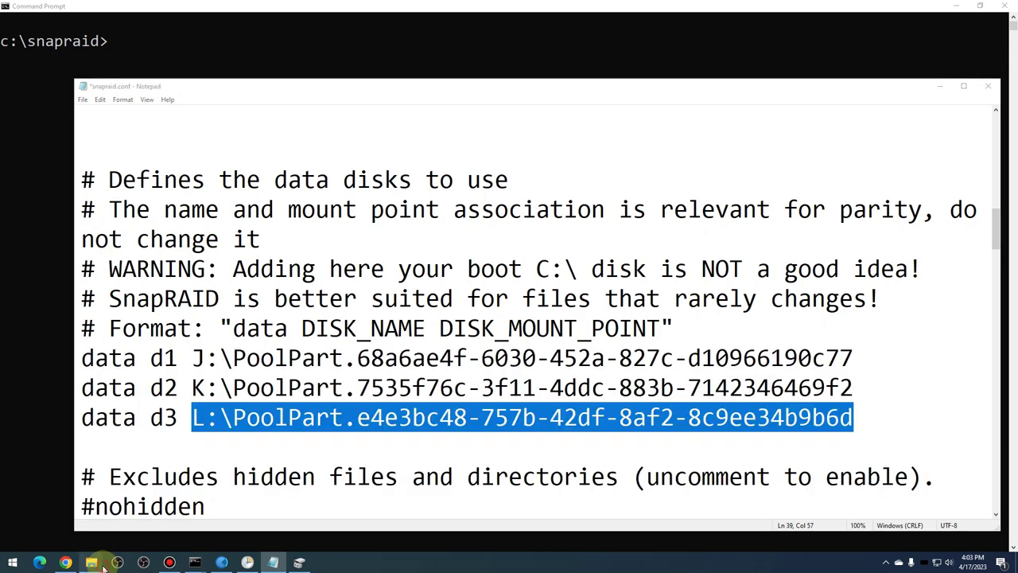
{"action": "mouse_move", "coordinate": [91, 562]}
{"action": "left_click", "coordinate": [80, 517]}
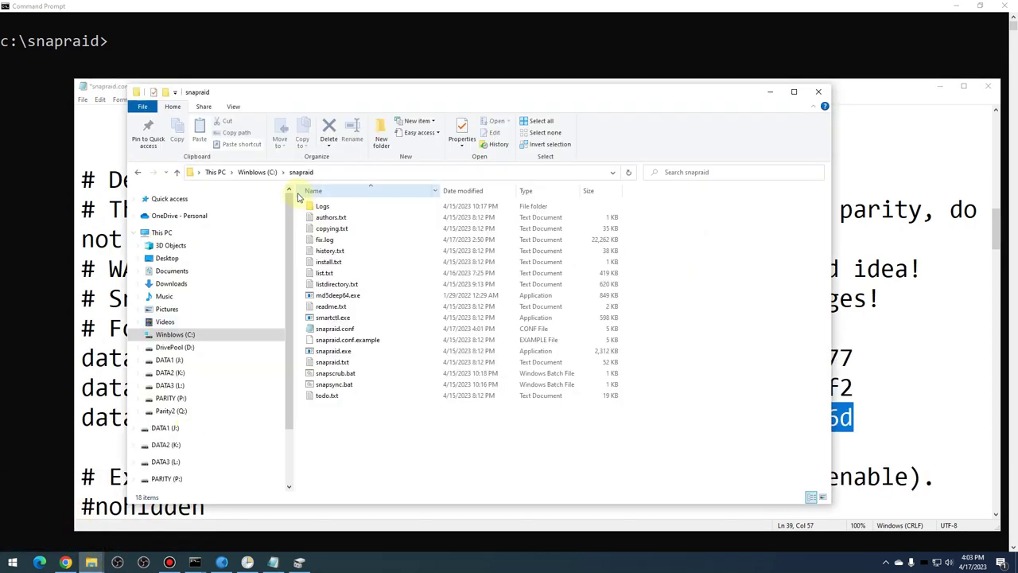
Step: Create a new folder named empty at the root of Winblows (C:)
{"action": "left_click", "coordinate": [187, 335]}
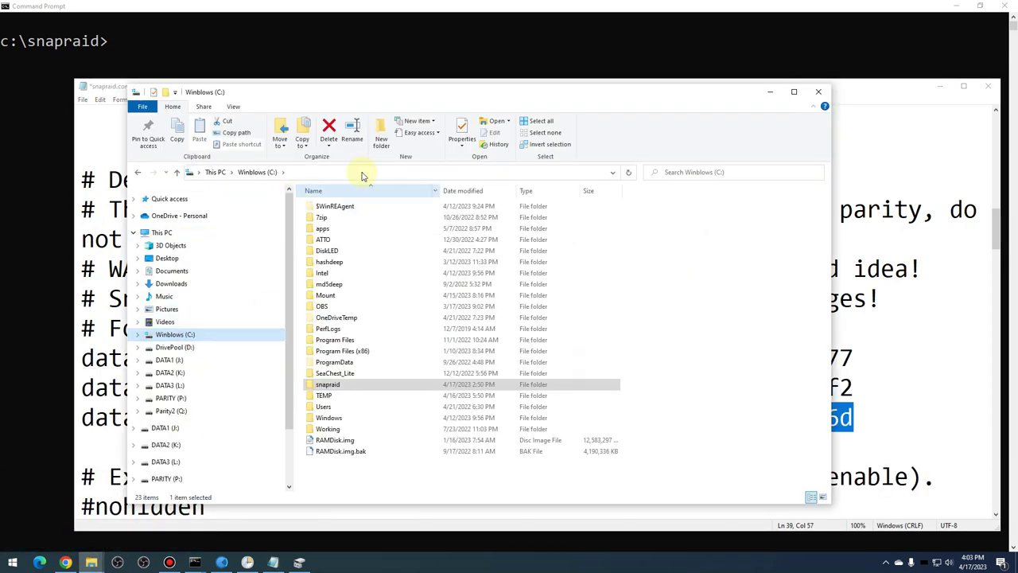
{"action": "left_click", "coordinate": [381, 135]}
{"action": "type", "text": "empty"}
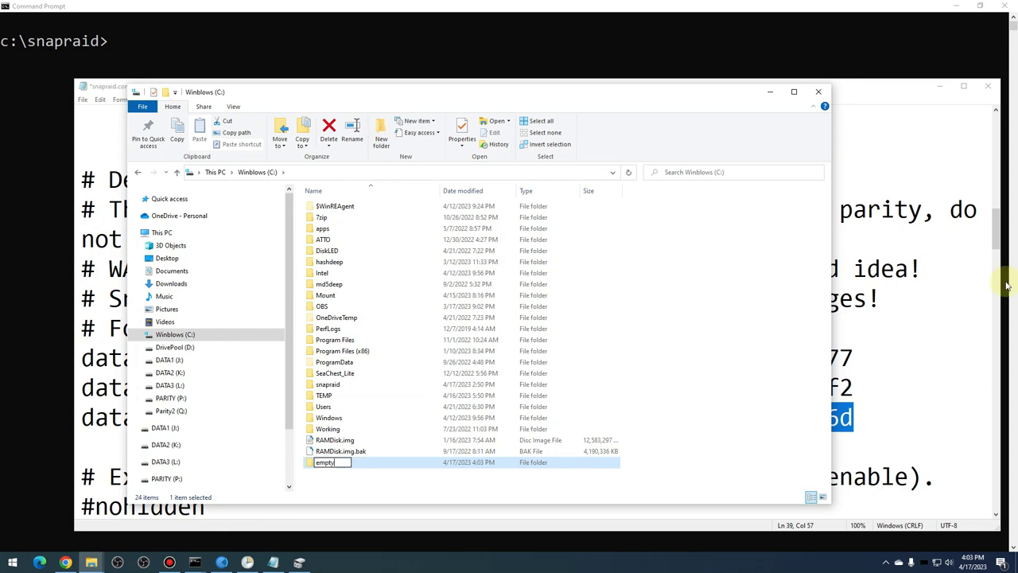
{"action": "left_click", "coordinate": [335, 476]}
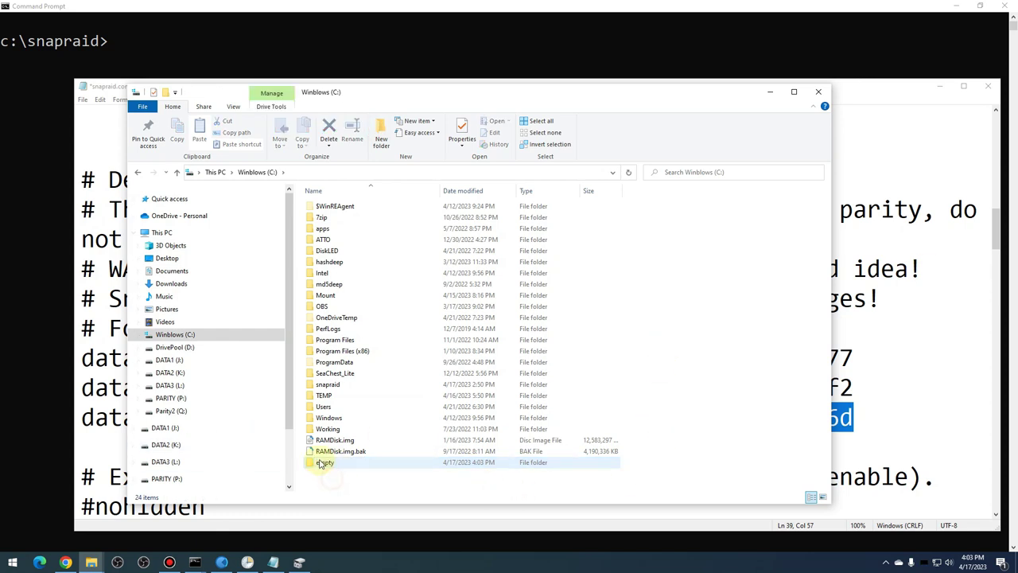
{"action": "left_click", "coordinate": [109, 269]}
{"action": "left_click_drag", "start_coordinate": [191, 418], "coordinate": [1007, 444]}
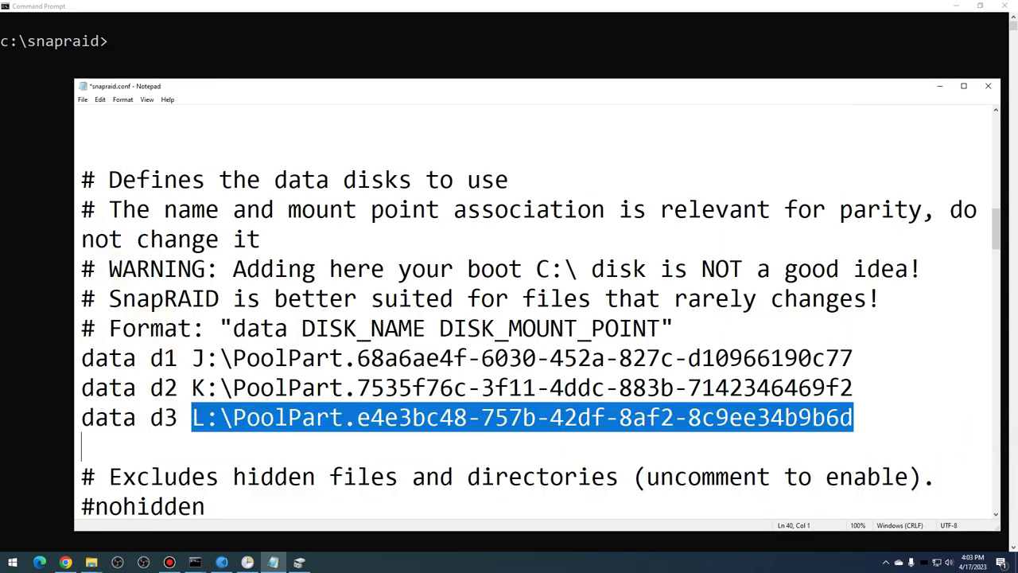
Step: Replace the data d3 path with C:\Empty and save snapraid.conf
{"action": "type", "text": "C:\\Empty"}
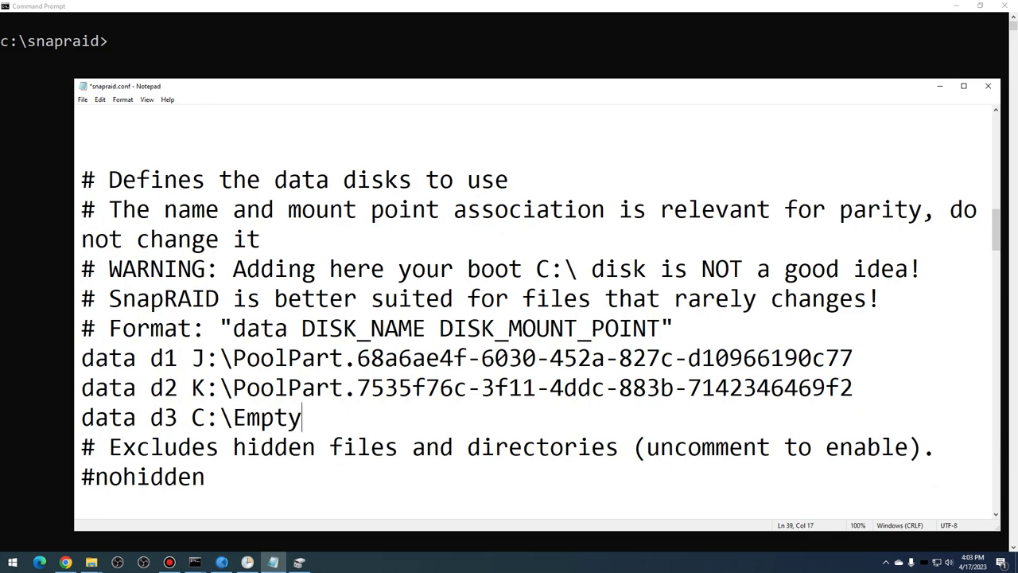
{"action": "key", "text": "Return"}
{"action": "key", "text": "ctrl+s"}
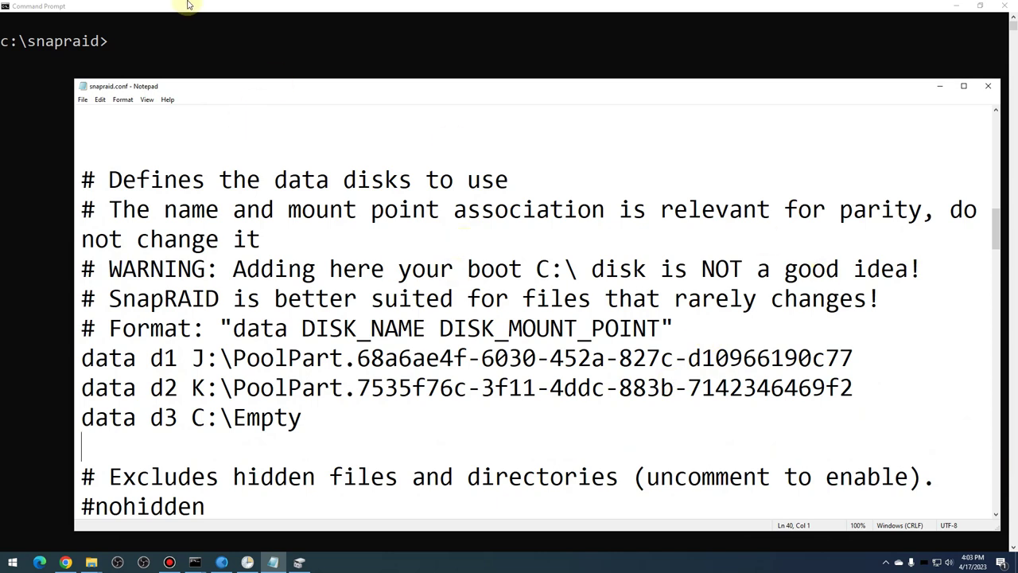
{"action": "left_click", "coordinate": [122, 41]}
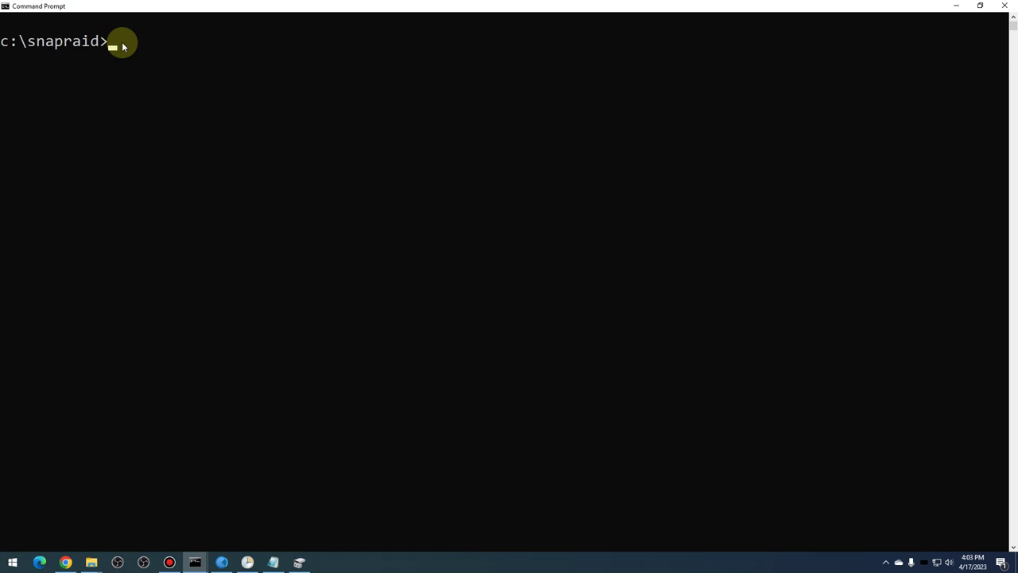
Step: Type snapraid sync --force-empty at the c:\snapraid prompt without running it
{"action": "type", "text": "snapraid sync --forc"}
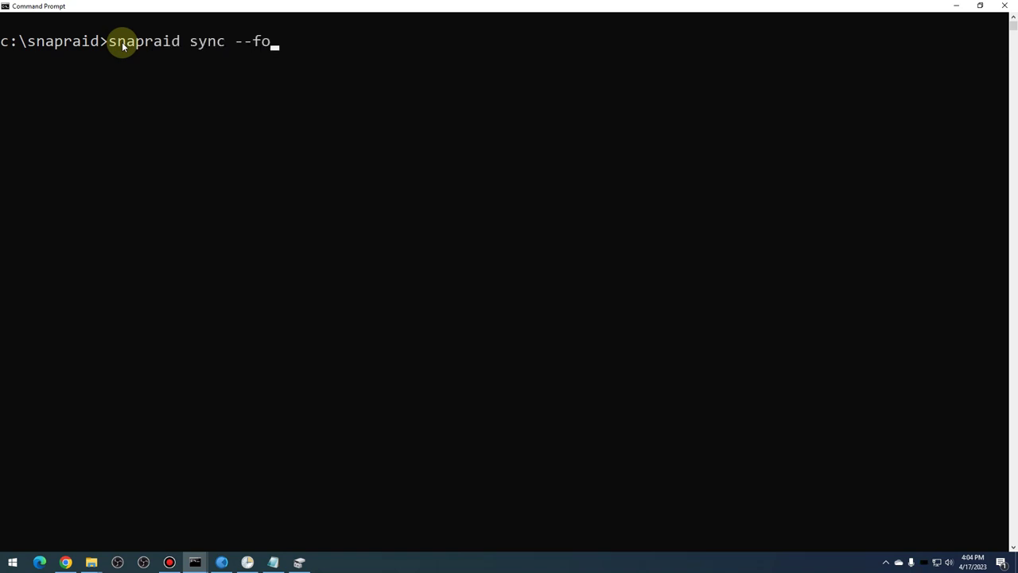
{"action": "type", "text": "e-empty"}
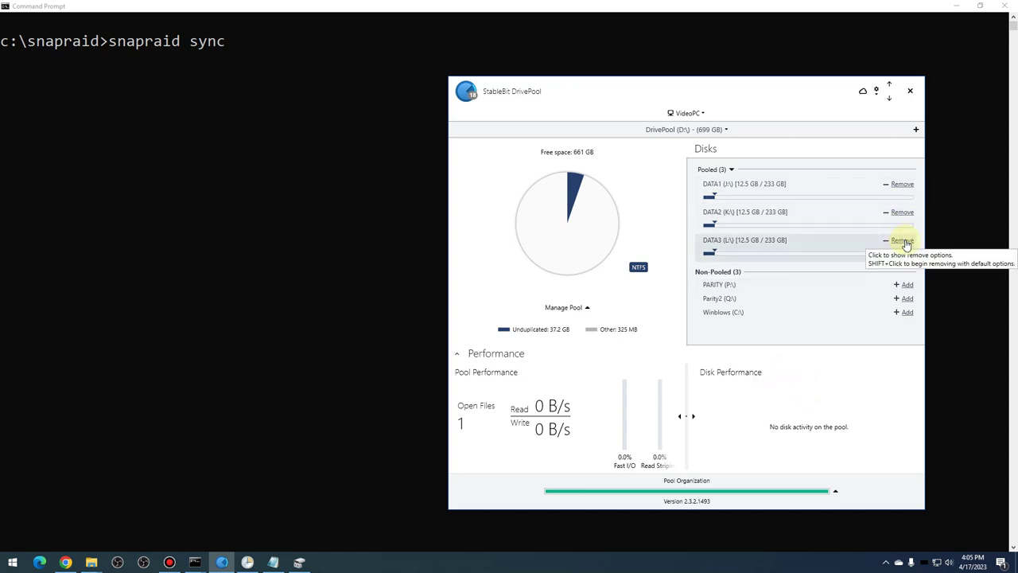
Step: Inspect the DATA3, DATA2 and DATA1 pool disks, each holding 12.5 GB of 233 GB
{"action": "mouse_move", "coordinate": [805, 253]}
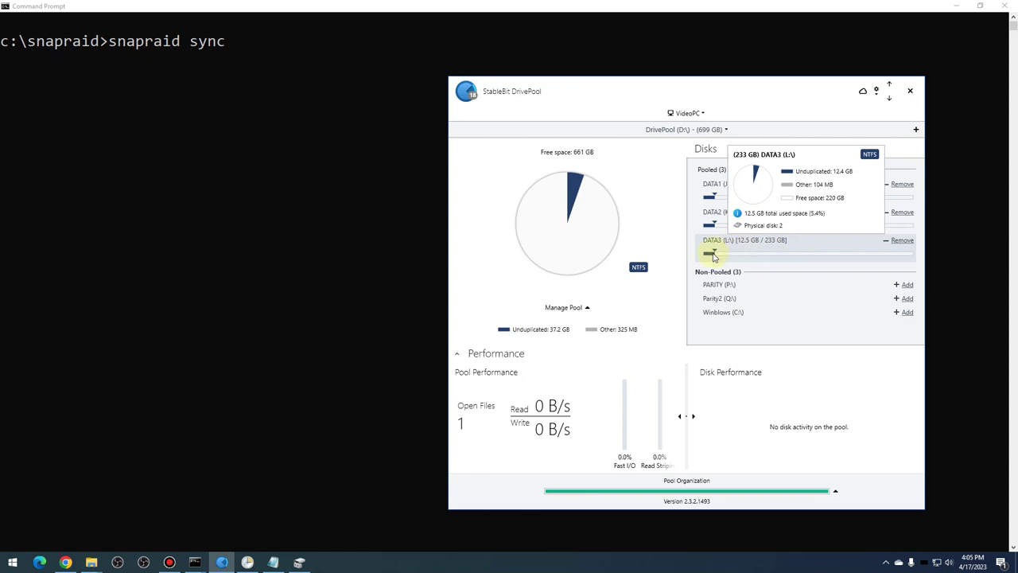
{"action": "mouse_move", "coordinate": [764, 205]}
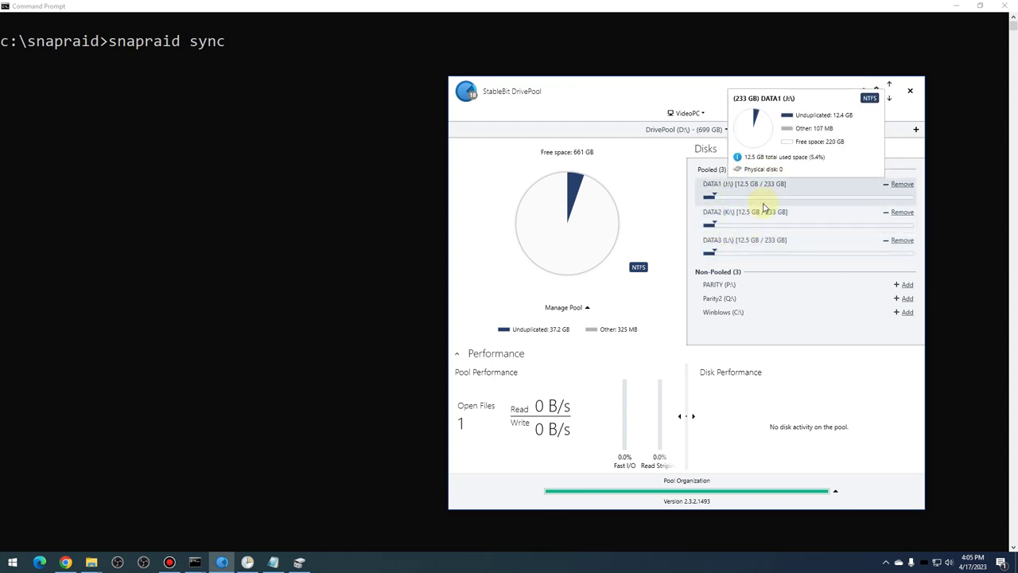
{"action": "mouse_move", "coordinate": [769, 245]}
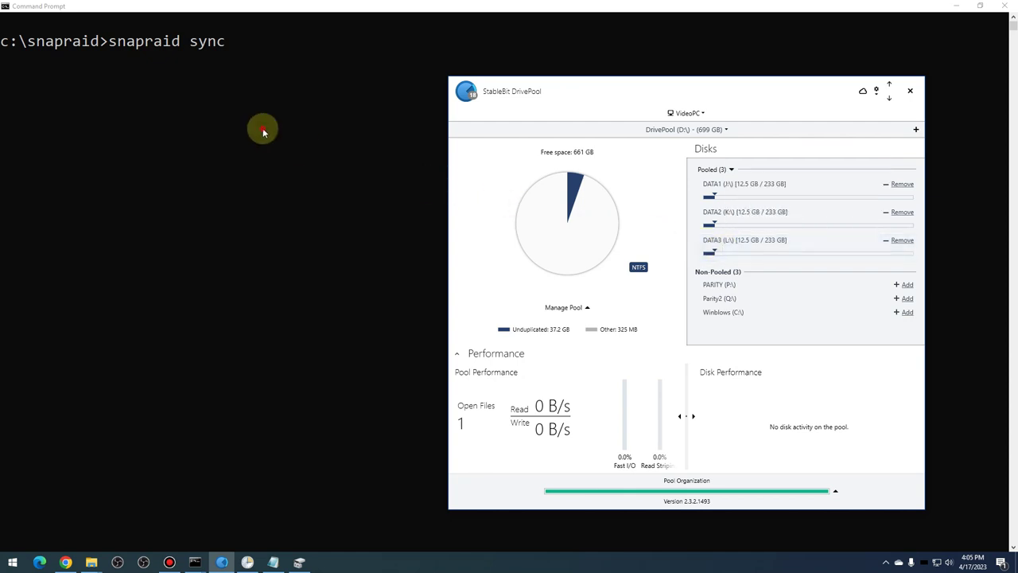
{"action": "left_click", "coordinate": [259, 80]}
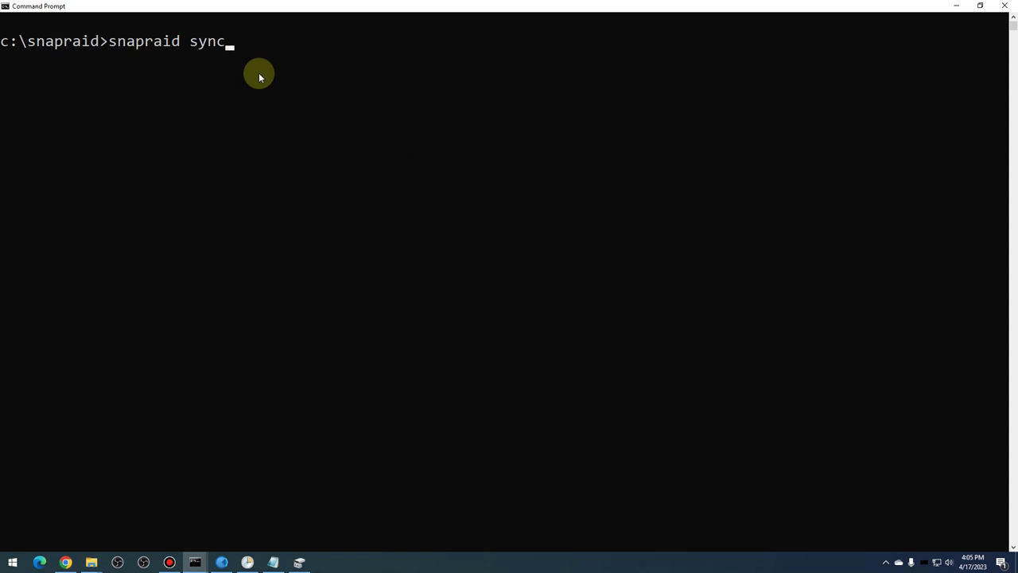
{"action": "left_click", "coordinate": [274, 563]}
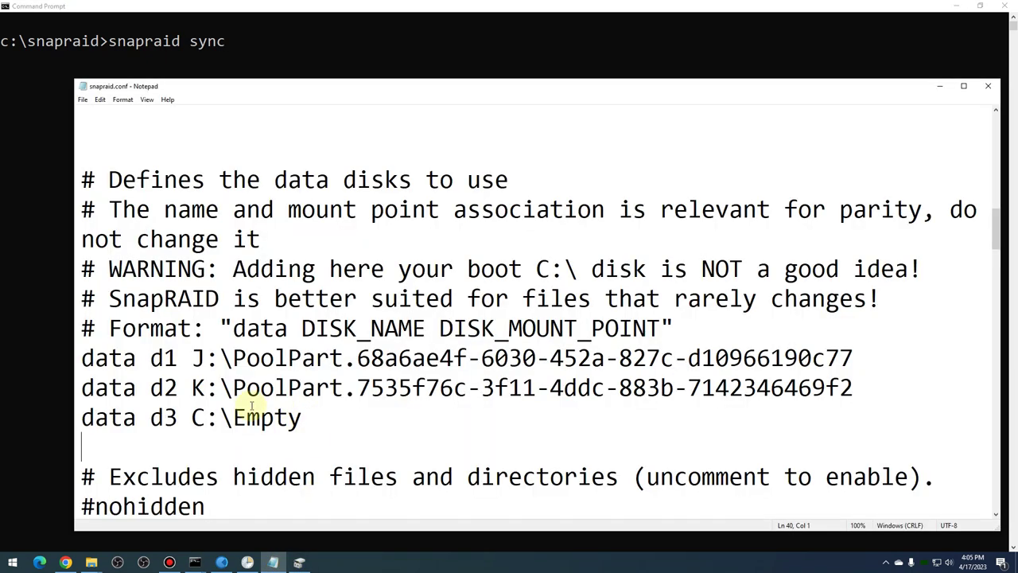
{"action": "left_click_drag", "start_coordinate": [302, 417], "coordinate": [66, 410]}
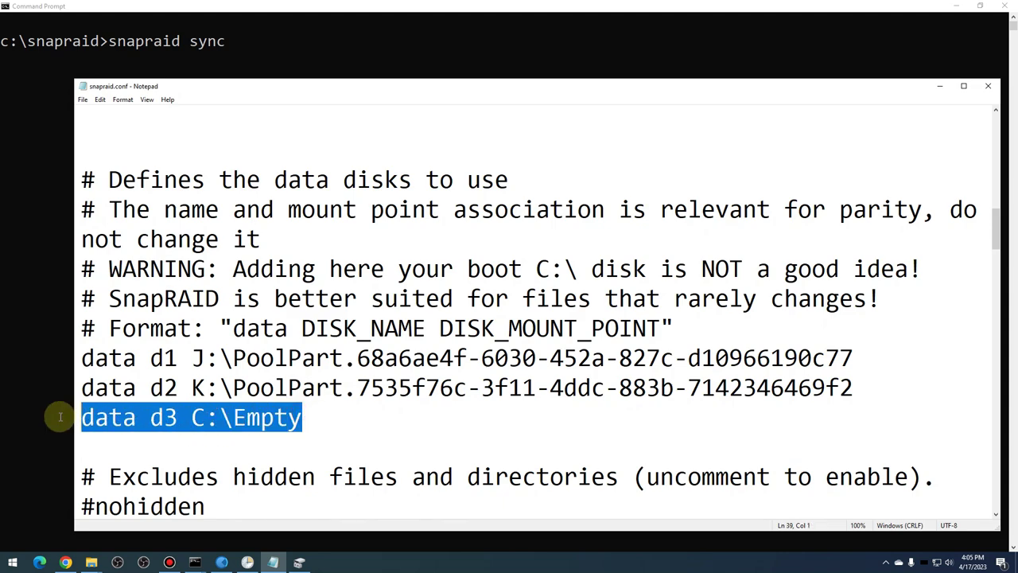
{"action": "left_click", "coordinate": [172, 388]}
{"action": "scroll", "coordinate": [504, 404], "scroll_direction": "up", "scroll_amount": 3}
{"action": "scroll", "coordinate": [230, 382], "scroll_direction": "down", "scroll_amount": 2}
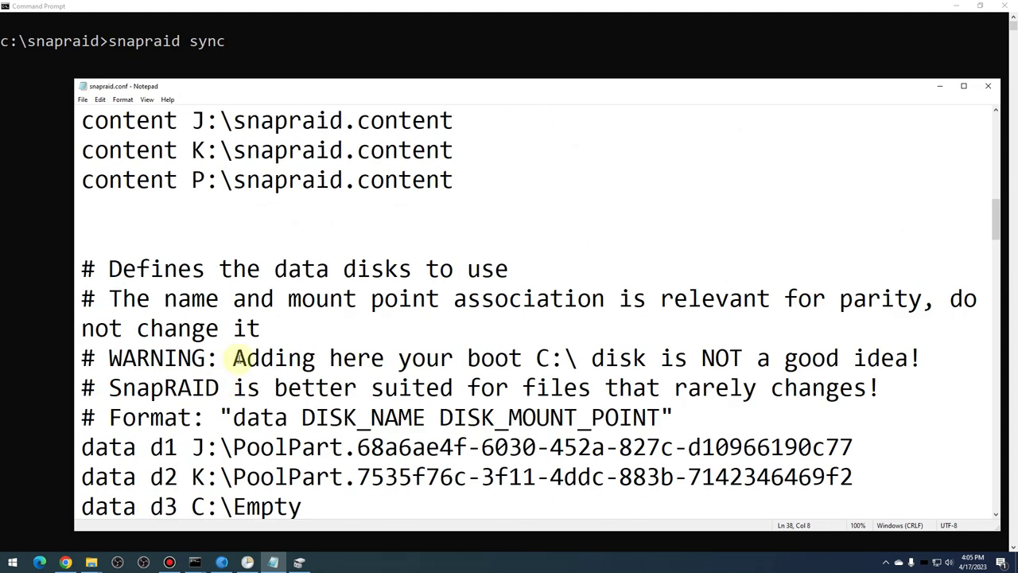
{"action": "scroll", "coordinate": [238, 358], "scroll_direction": "down", "scroll_amount": 2}
{"action": "scroll", "coordinate": [191, 302], "scroll_direction": "up", "scroll_amount": 2}
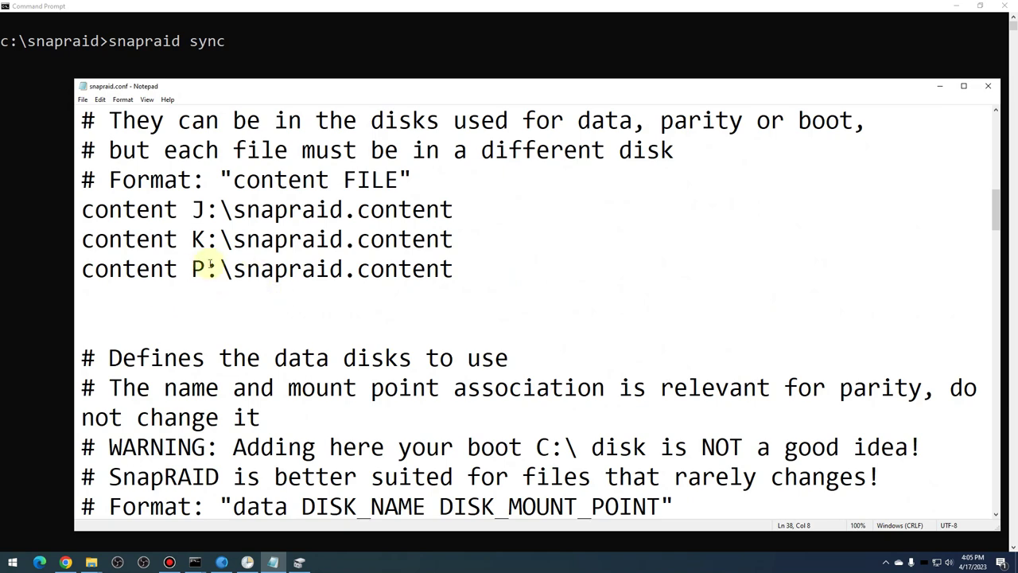
{"action": "scroll", "coordinate": [239, 279], "scroll_direction": "up", "scroll_amount": 2}
{"action": "scroll", "coordinate": [213, 285], "scroll_direction": "down", "scroll_amount": 3}
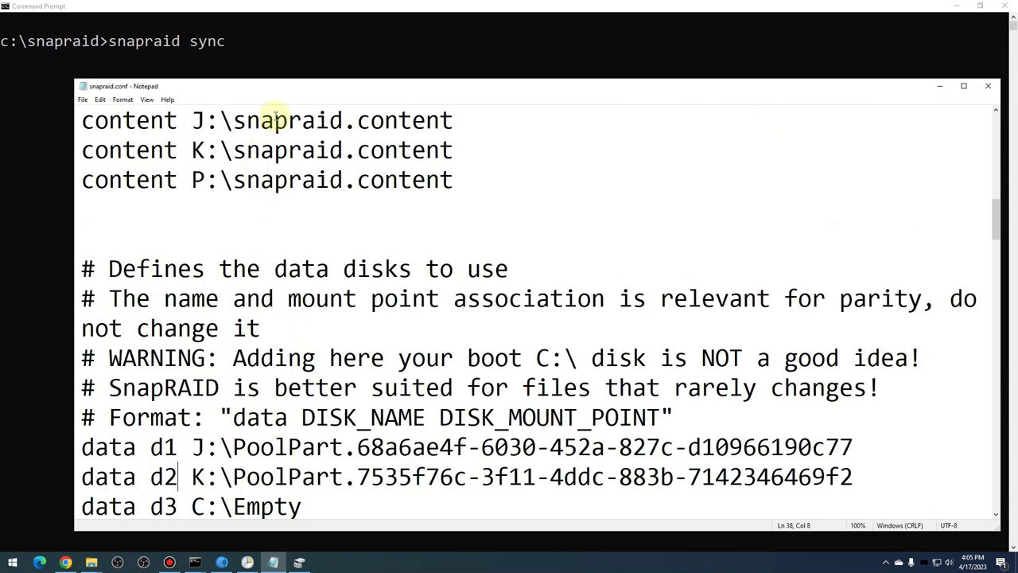
{"action": "left_click", "coordinate": [288, 33]}
Step: Try 'snapraid sync --force-full', then run 'snapraid sync --force-empty' to completion
{"action": "type", "text": "--force-f"}
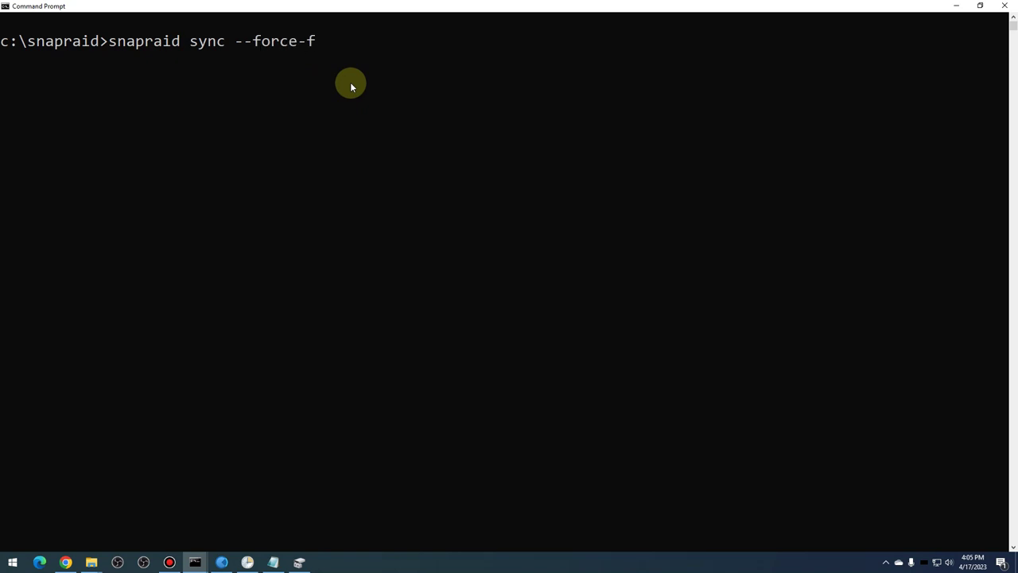
{"action": "type", "text": "ull"}
{"action": "key", "text": "Return"}
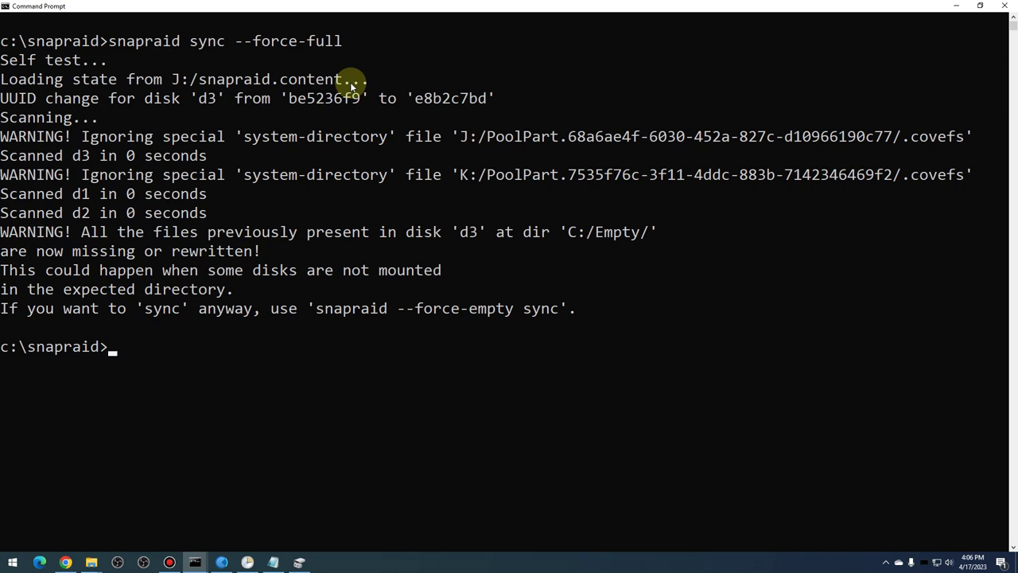
{"action": "type", "text": "snapraid sync --force-empty"}
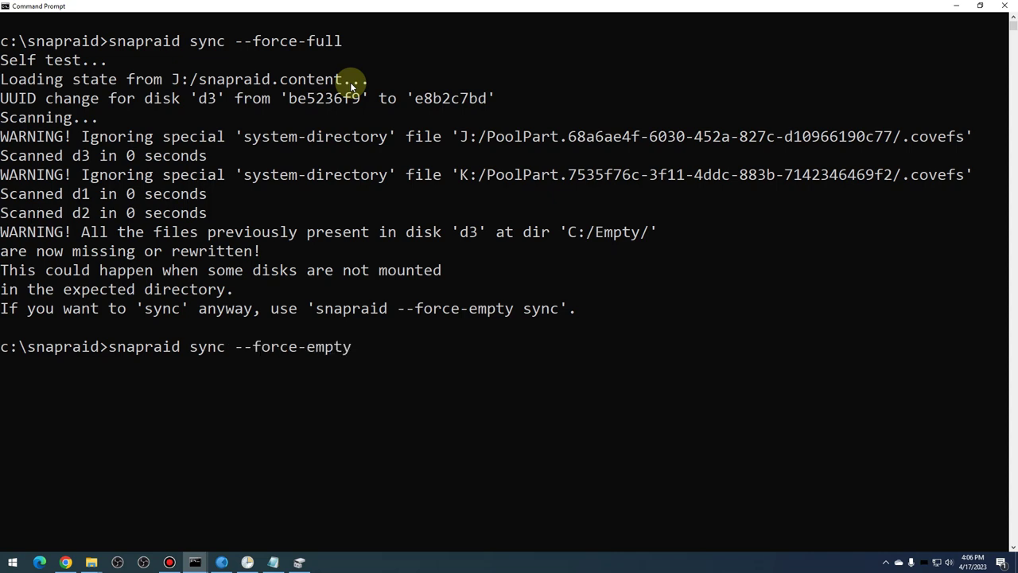
{"action": "key", "text": "Return"}
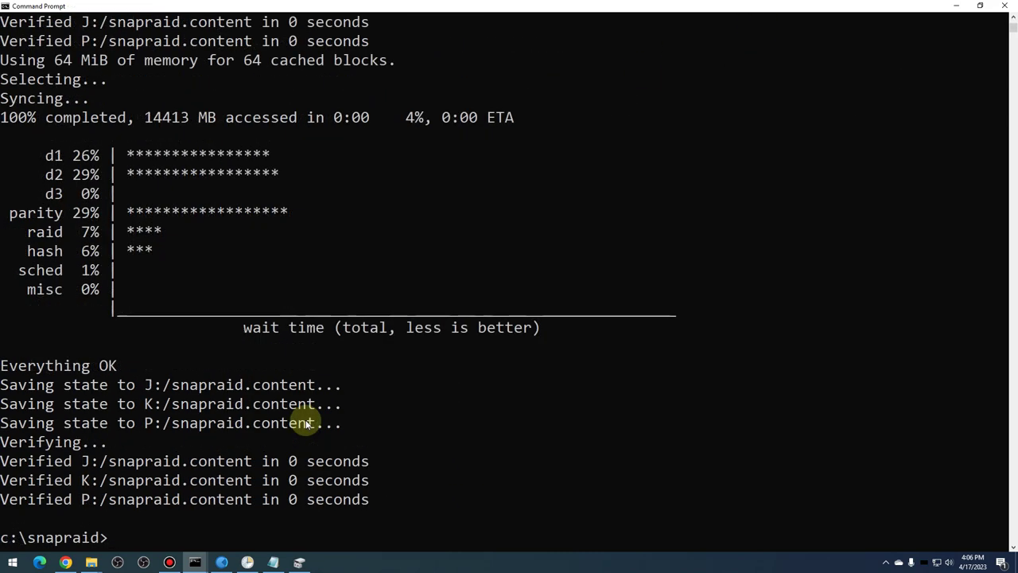
Step: Delete the 'data d3 C:\Empty' line from snapraid.conf and save the file
{"action": "left_click", "coordinate": [273, 562]}
{"action": "scroll", "coordinate": [326, 262], "scroll_direction": "down", "scroll_amount": 4}
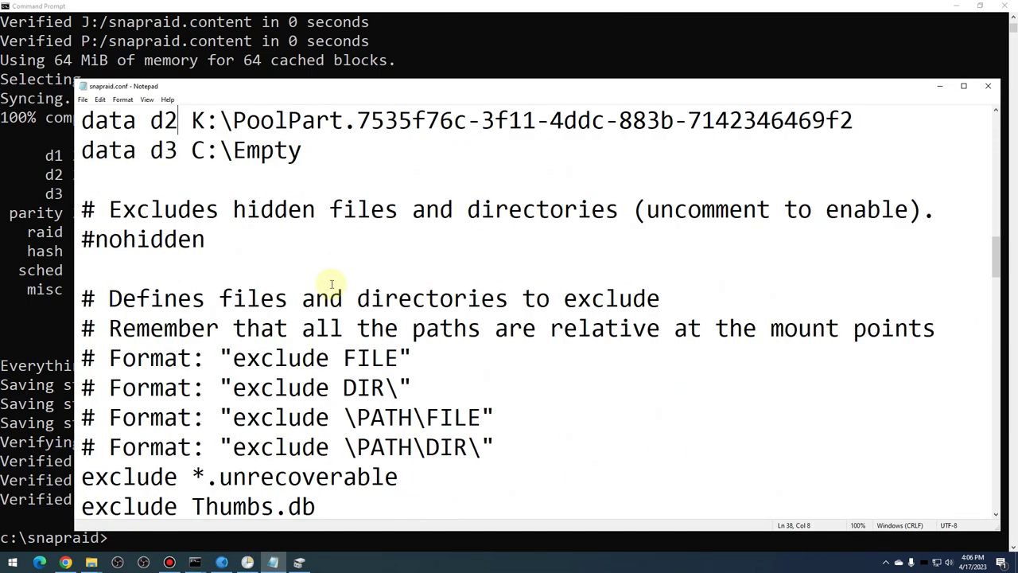
{"action": "scroll", "coordinate": [342, 263], "scroll_direction": "up", "scroll_amount": 1}
{"action": "left_click_drag", "start_coordinate": [302, 239], "coordinate": [12, 253]}
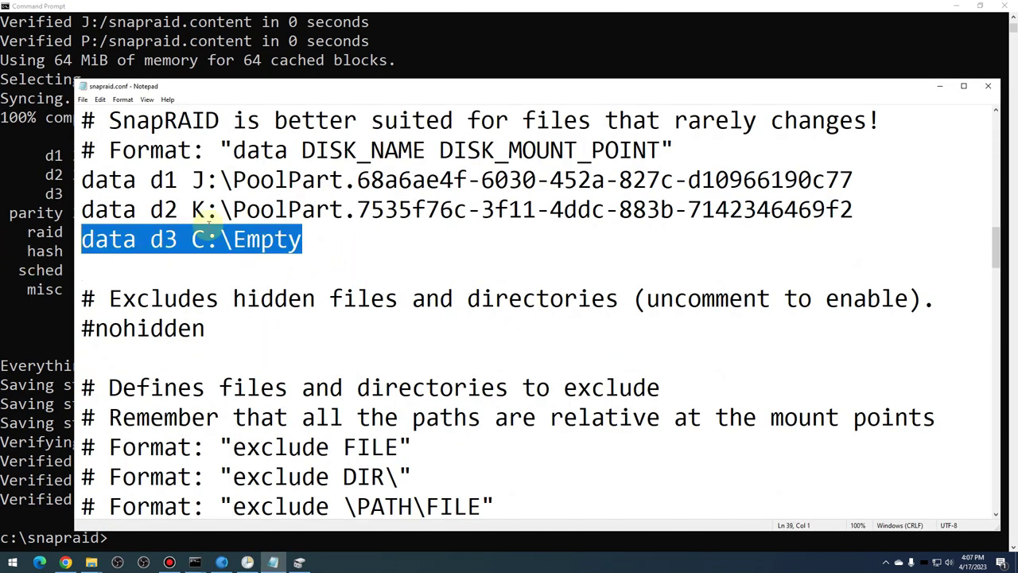
{"action": "key", "text": "Delete"}
{"action": "key", "text": "Delete"}
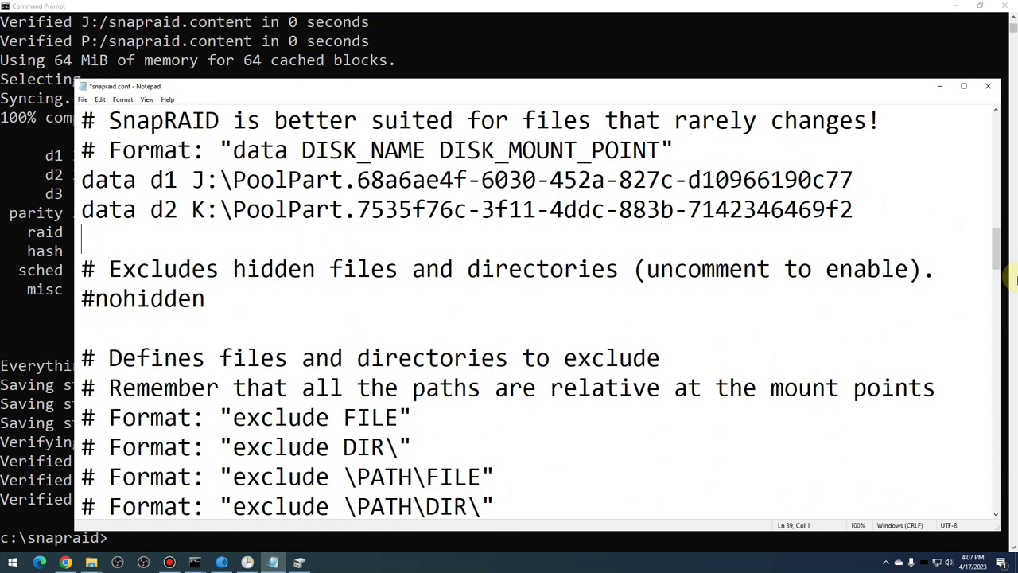
{"action": "left_click", "coordinate": [82, 99]}
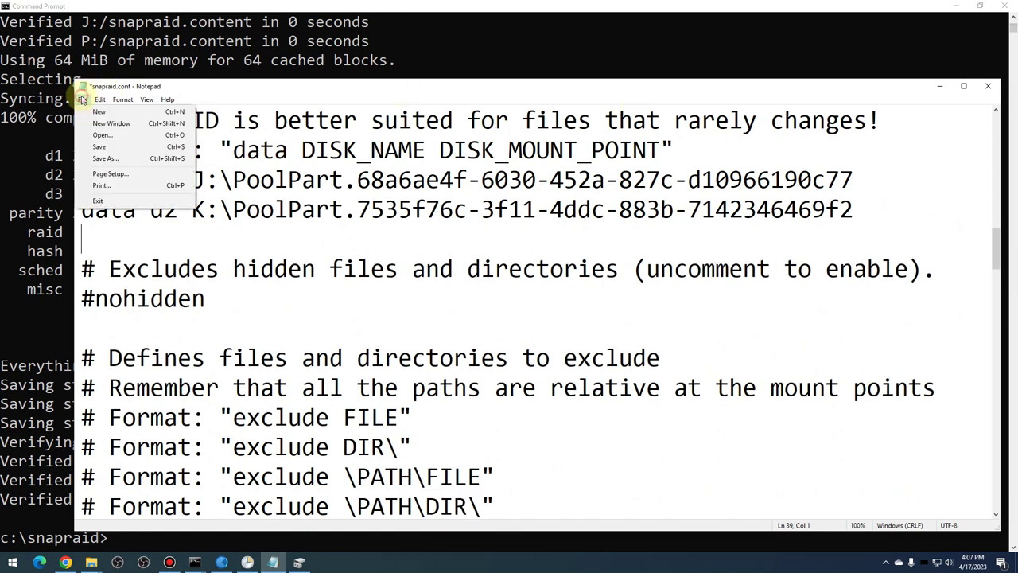
{"action": "left_click", "coordinate": [91, 149]}
Step: Rerun the previous sync as a plain 'snapraid sync' without --force-empty
{"action": "left_click", "coordinate": [16, 210]}
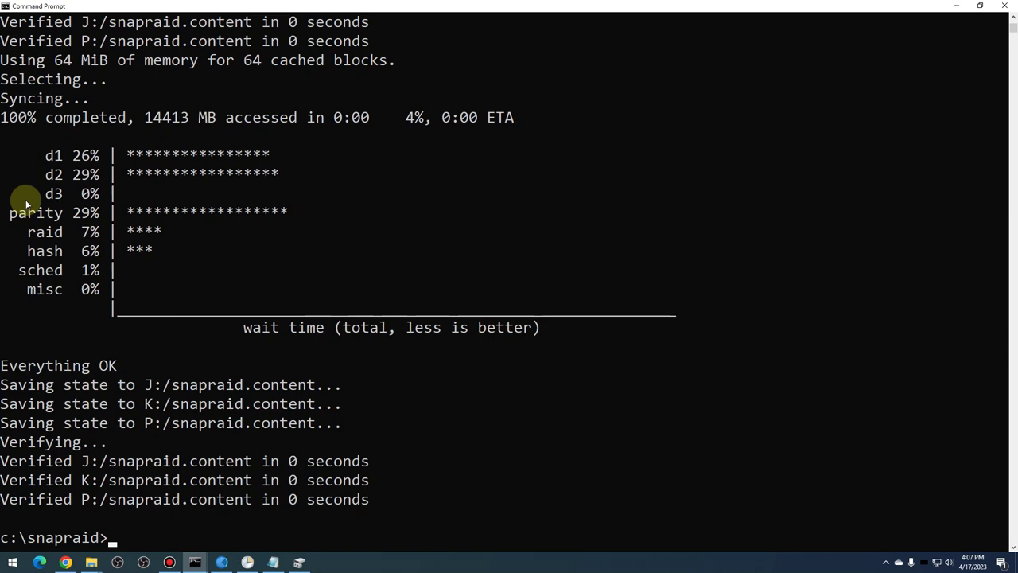
{"action": "type", "text": "snapraid sync --force-empty"}
{"action": "key", "text": "BackSpace"}
{"action": "key", "text": "BackSpace"}
{"action": "key", "text": "BackSpace"}
{"action": "key", "text": "BackSpace"}
{"action": "key", "text": "BackSpace"}
{"action": "key", "text": "BackSpace"}
{"action": "key", "text": "BackSpace"}
{"action": "key", "text": "BackSpace"}
{"action": "key", "text": "BackSpace"}
{"action": "key", "text": "BackSpace"}
{"action": "key", "text": "BackSpace"}
{"action": "key", "text": "BackSpace"}
{"action": "key", "text": "BackSpace"}
{"action": "key", "text": "BackSpace"}
{"action": "key", "text": "Return"}
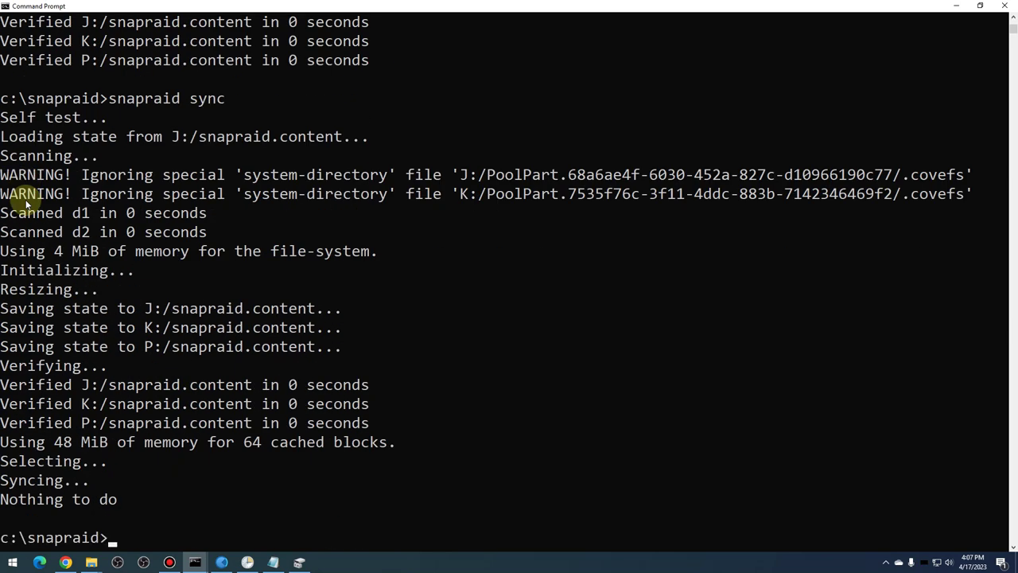